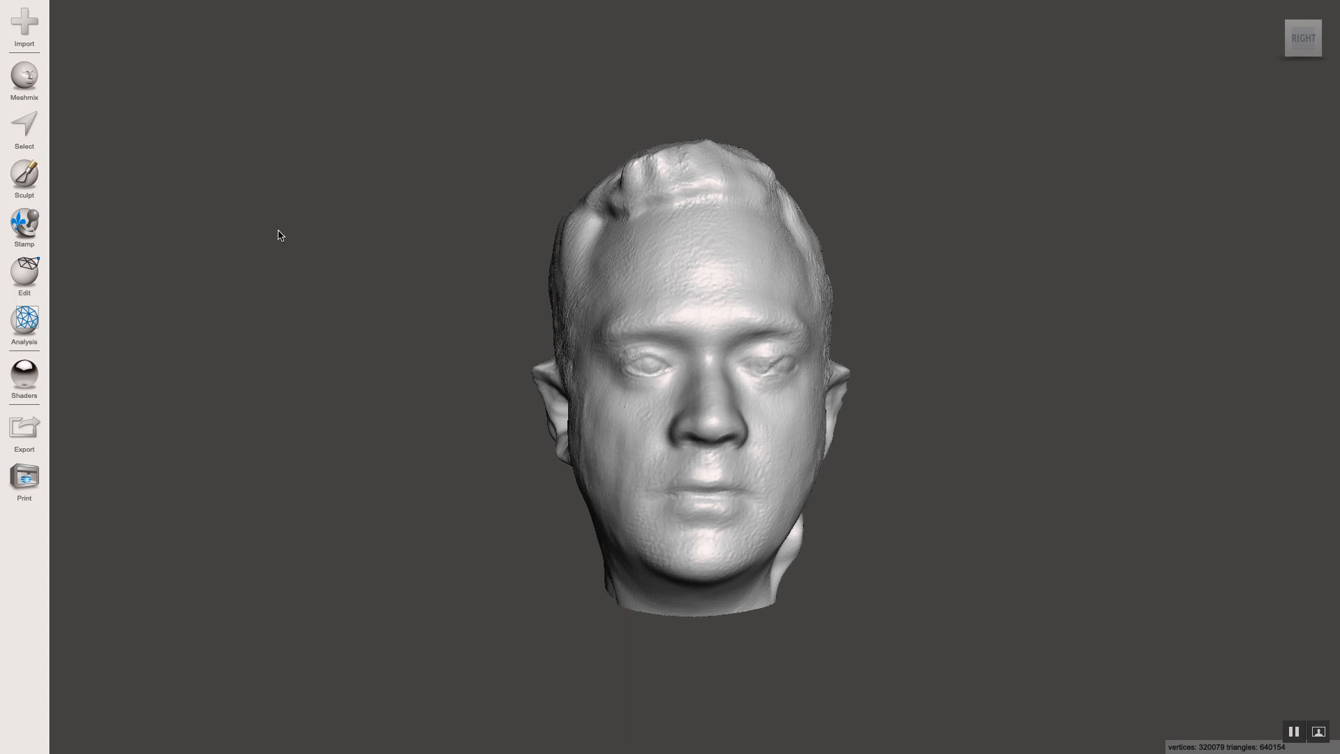
Step: Orient the head scan to face straight forward and set that view as both the home and front view
right_drag(681, 365, 673, 364)
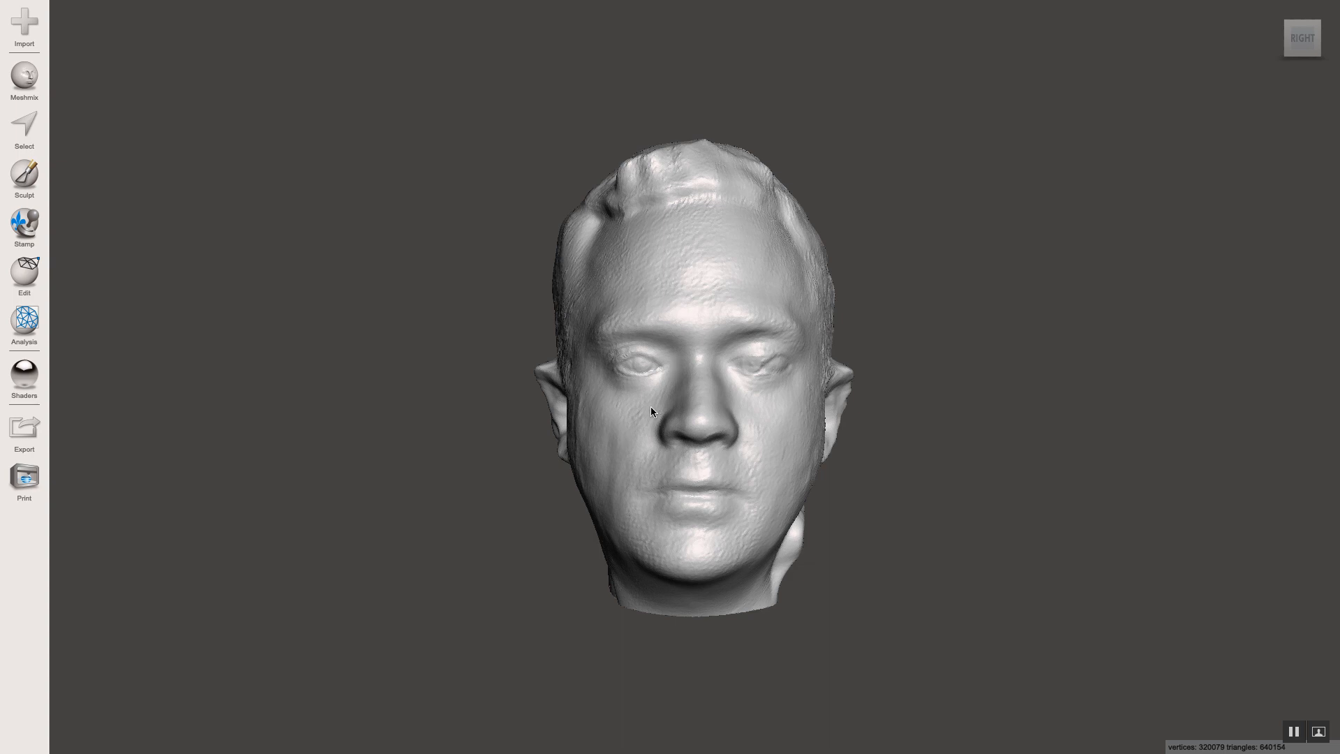
mouse_move(673, 345)
right_down()
mouse_move(625, 347)
mouse_move(660, 345)
right_up()
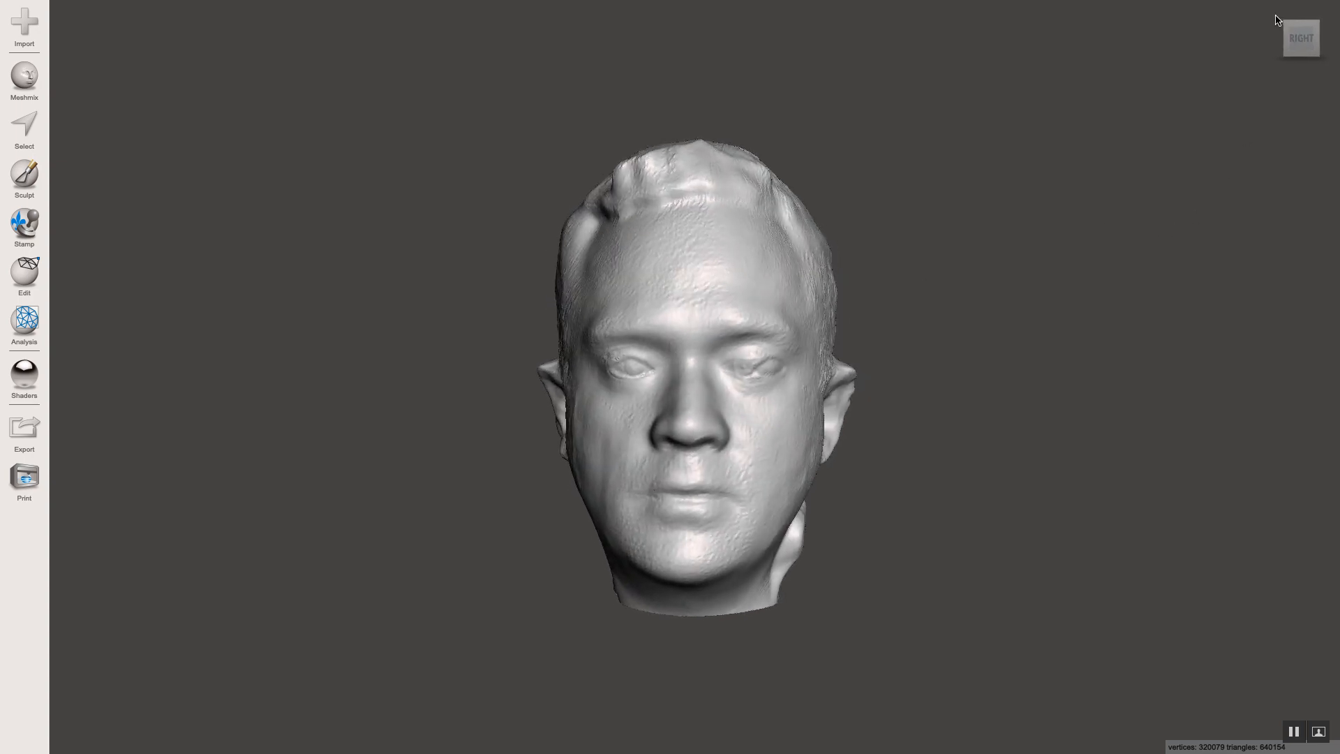
right_drag(1291, 22, 963, 232)
scroll(955, 227, down, 2)
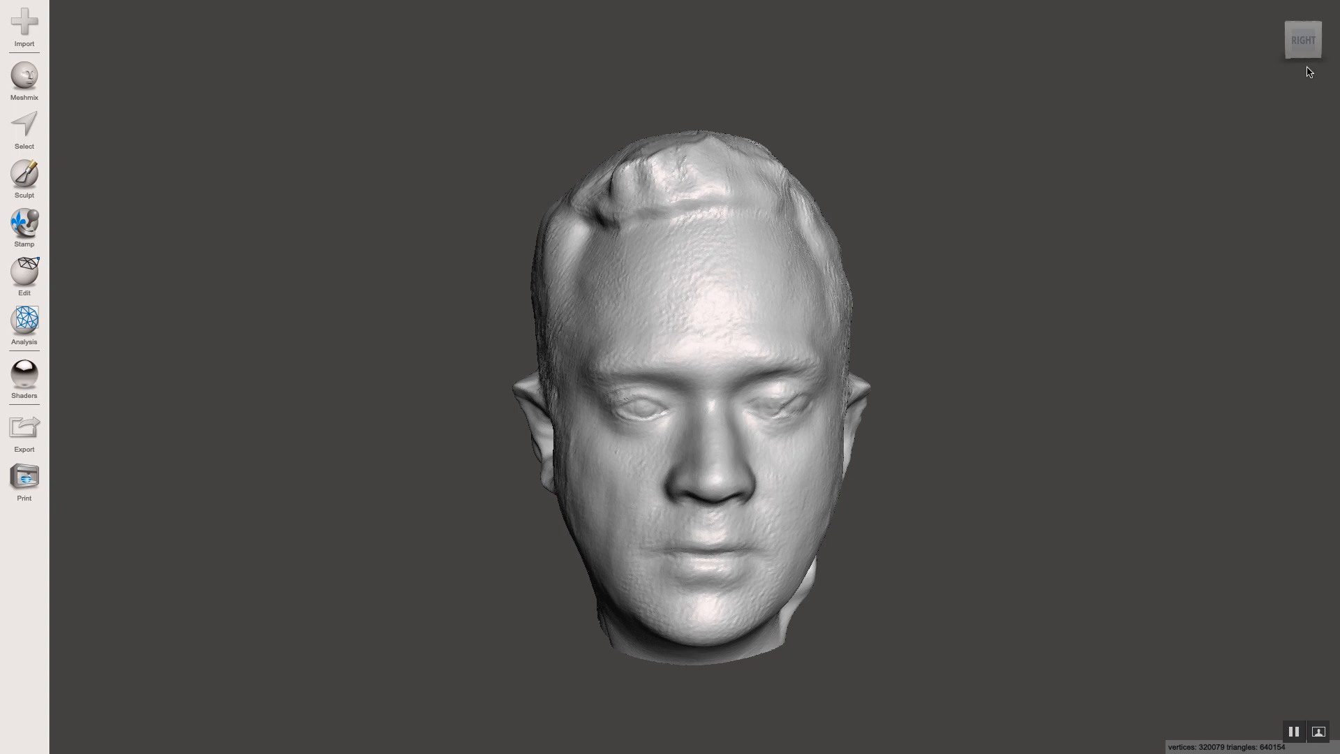
mouse_move(1295, 2)
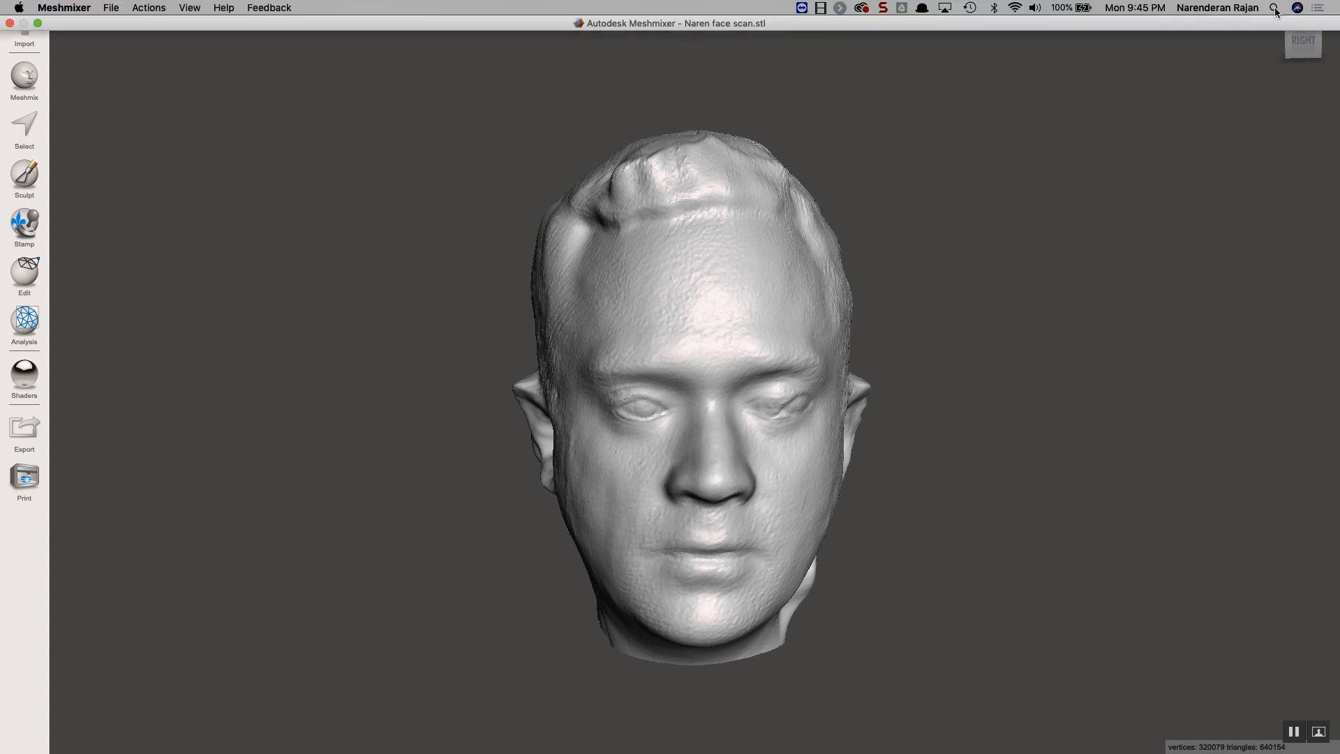
click(1329, 63)
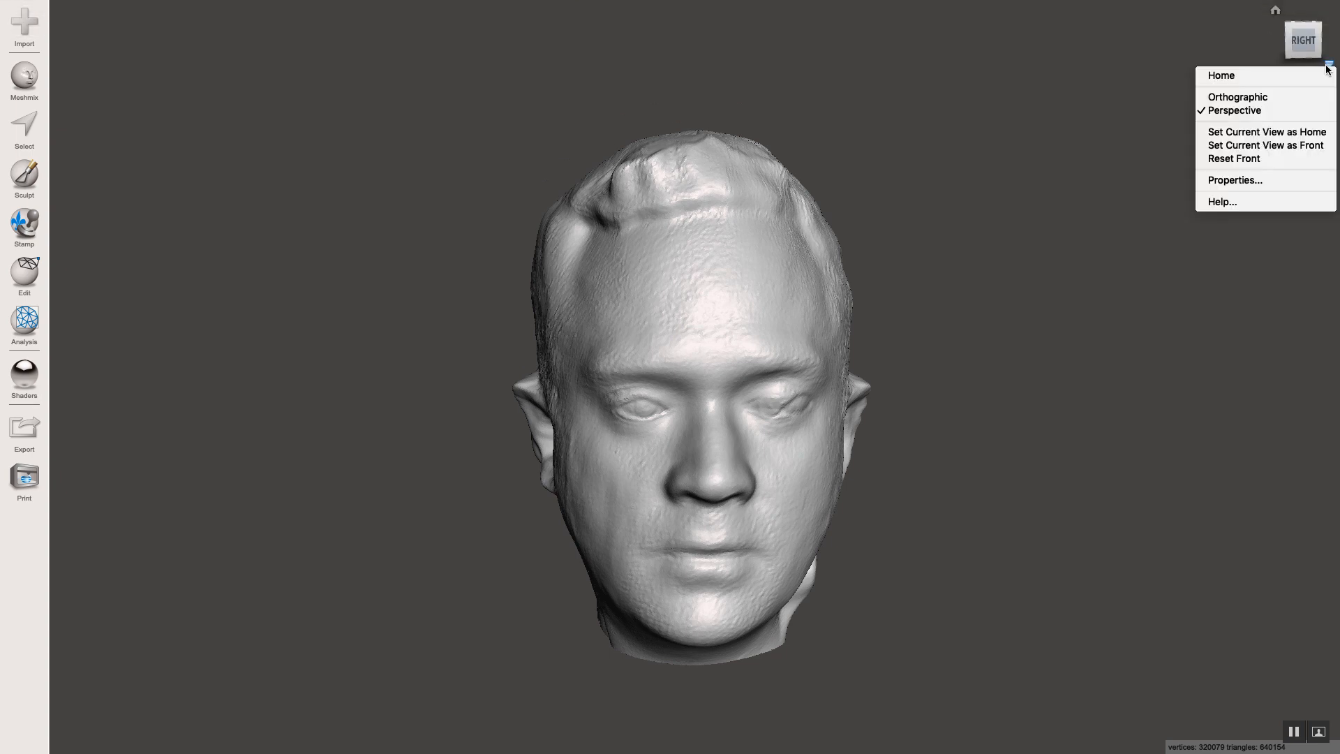
click(1265, 133)
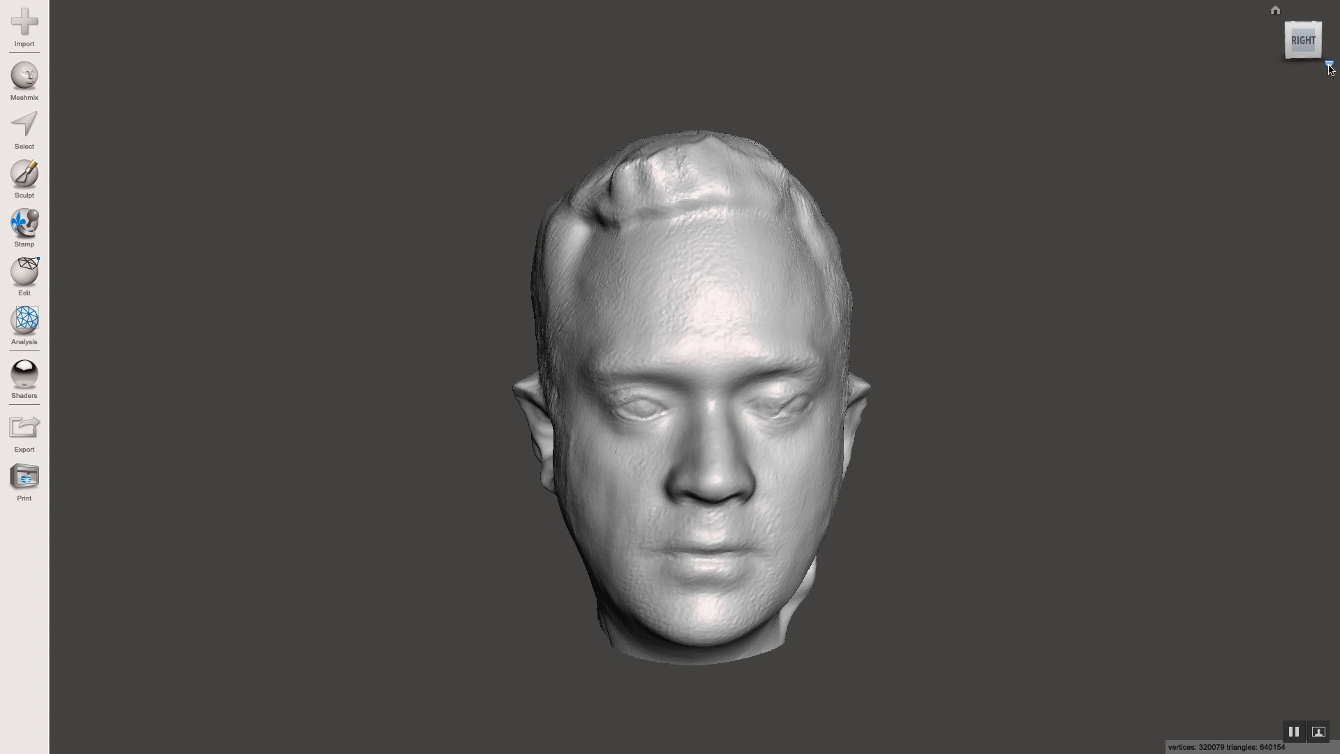
click(1330, 65)
click(1265, 144)
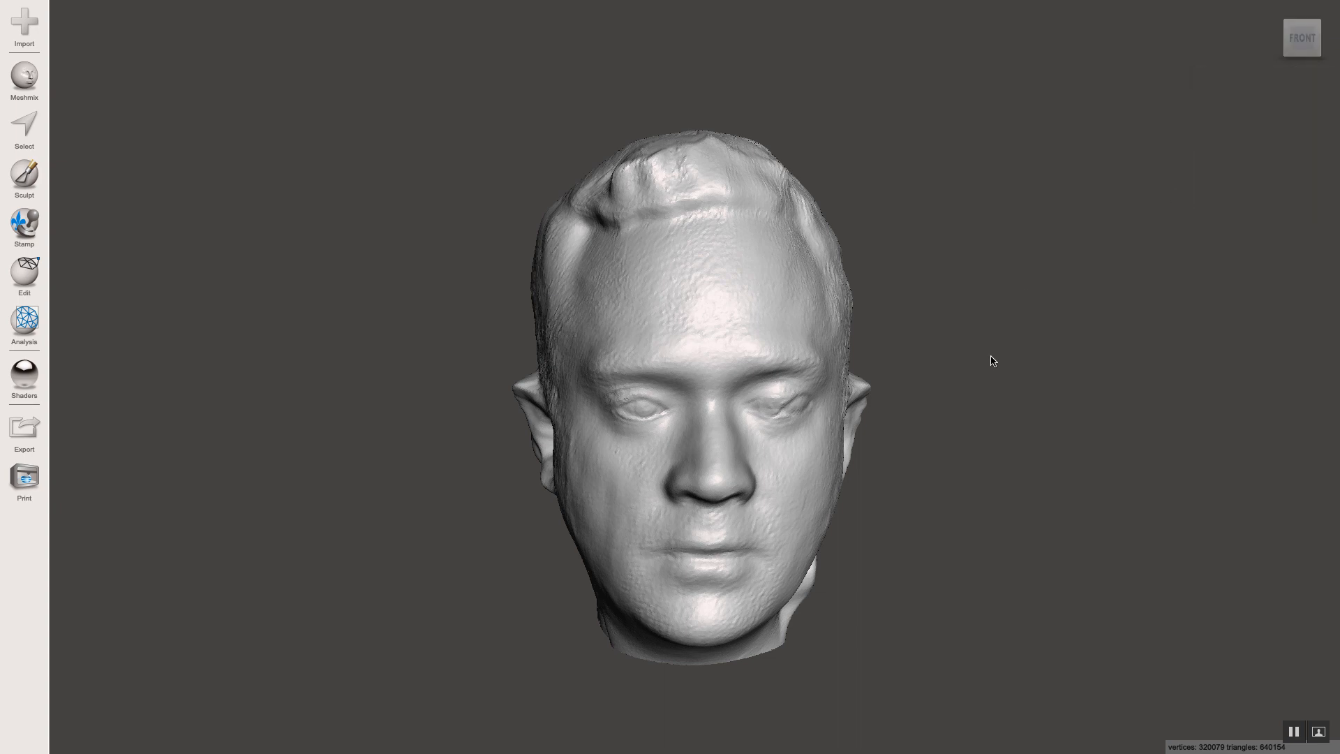
Step: Return the turned head scan to the home view and set the current view as front again
right_drag(972, 344, 743, 279)
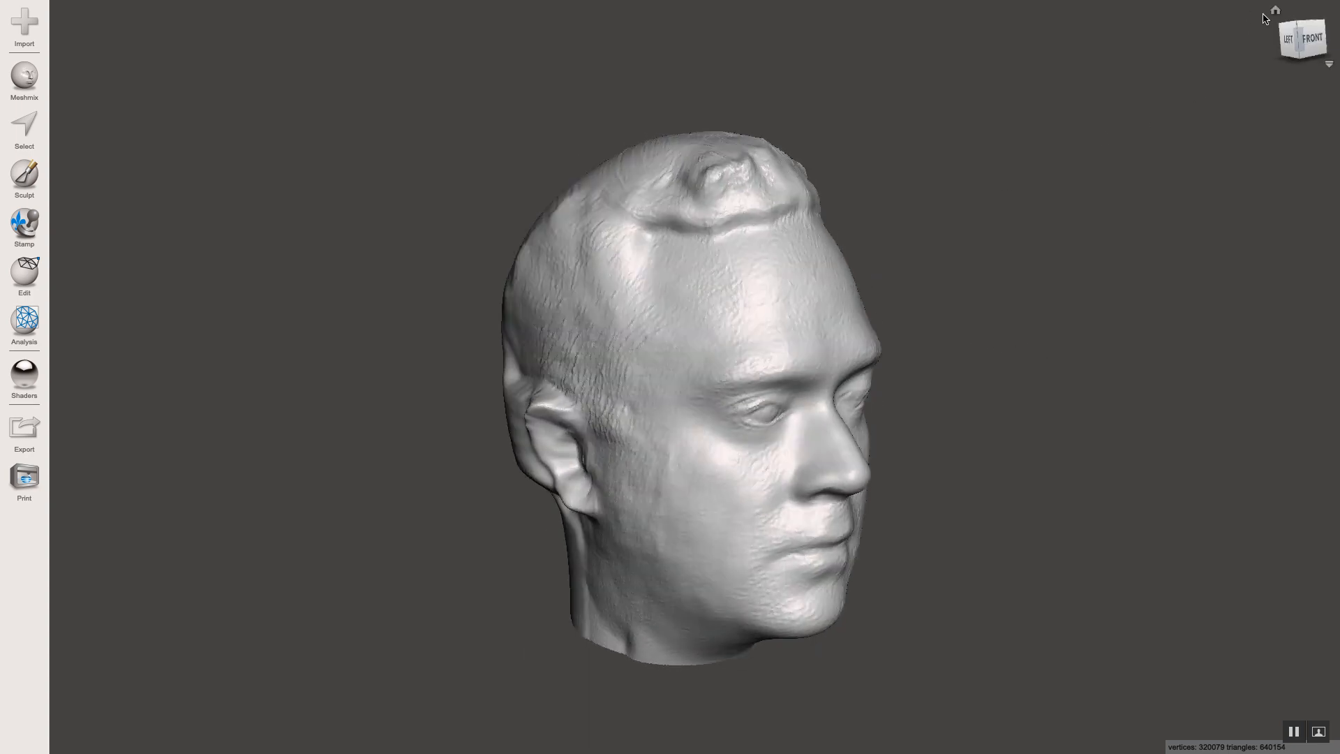
click(1275, 11)
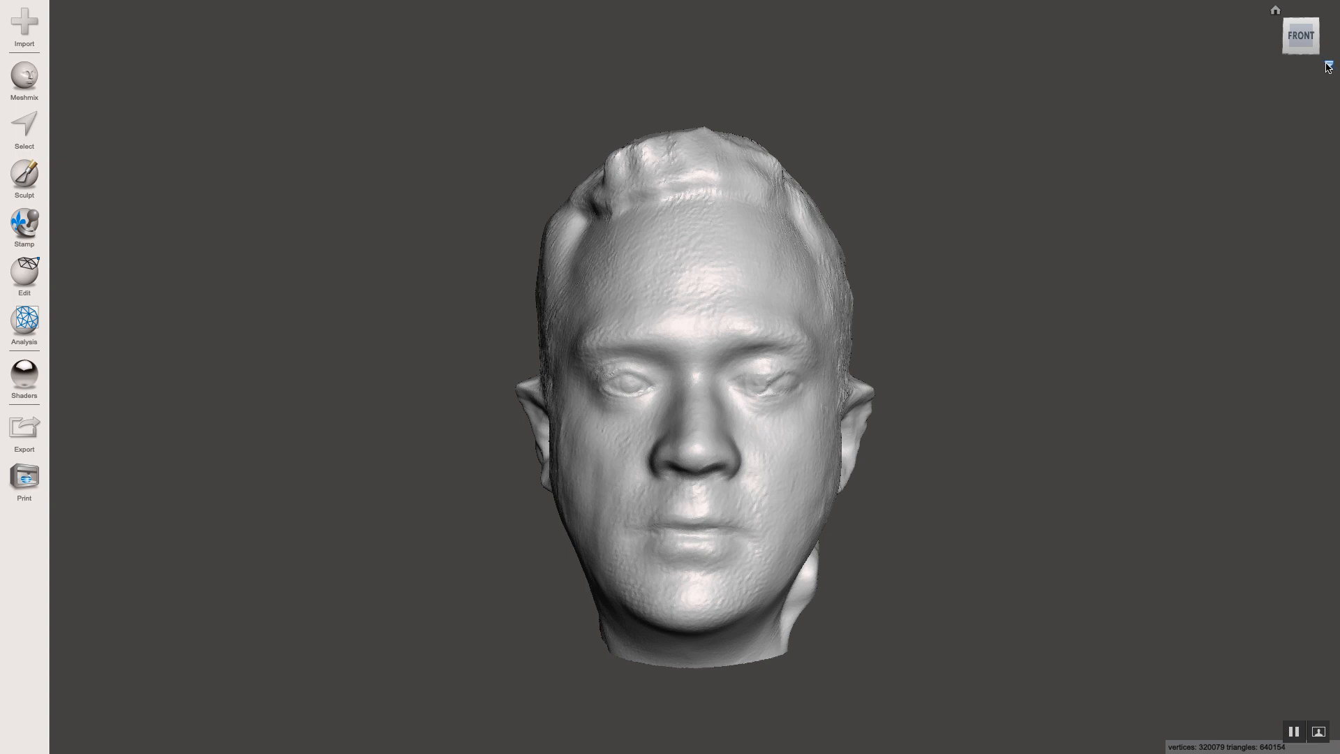
click(1328, 65)
click(1292, 142)
click(1328, 65)
click(1313, 99)
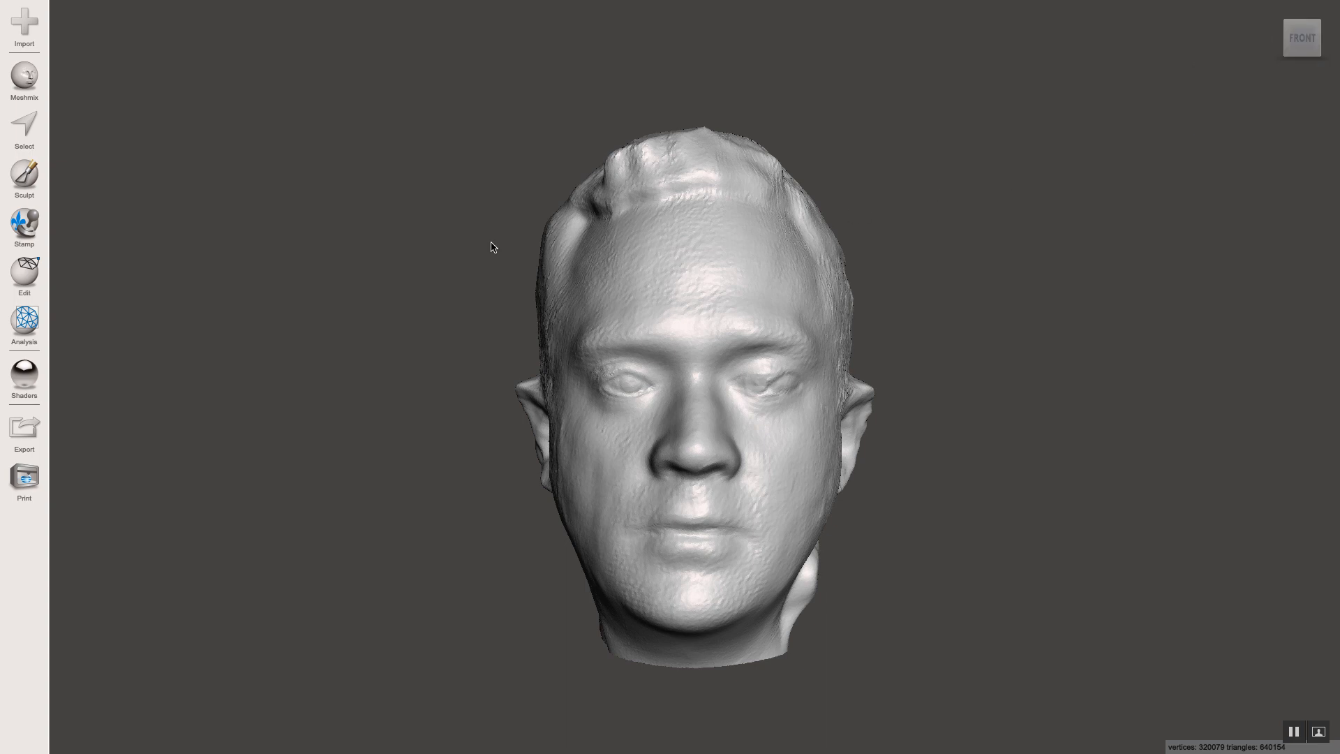
Step: Start a Plane Cut on the head scan from its side and rotate the cutting plane upright near the ear
right_drag(492, 246, 936, 252)
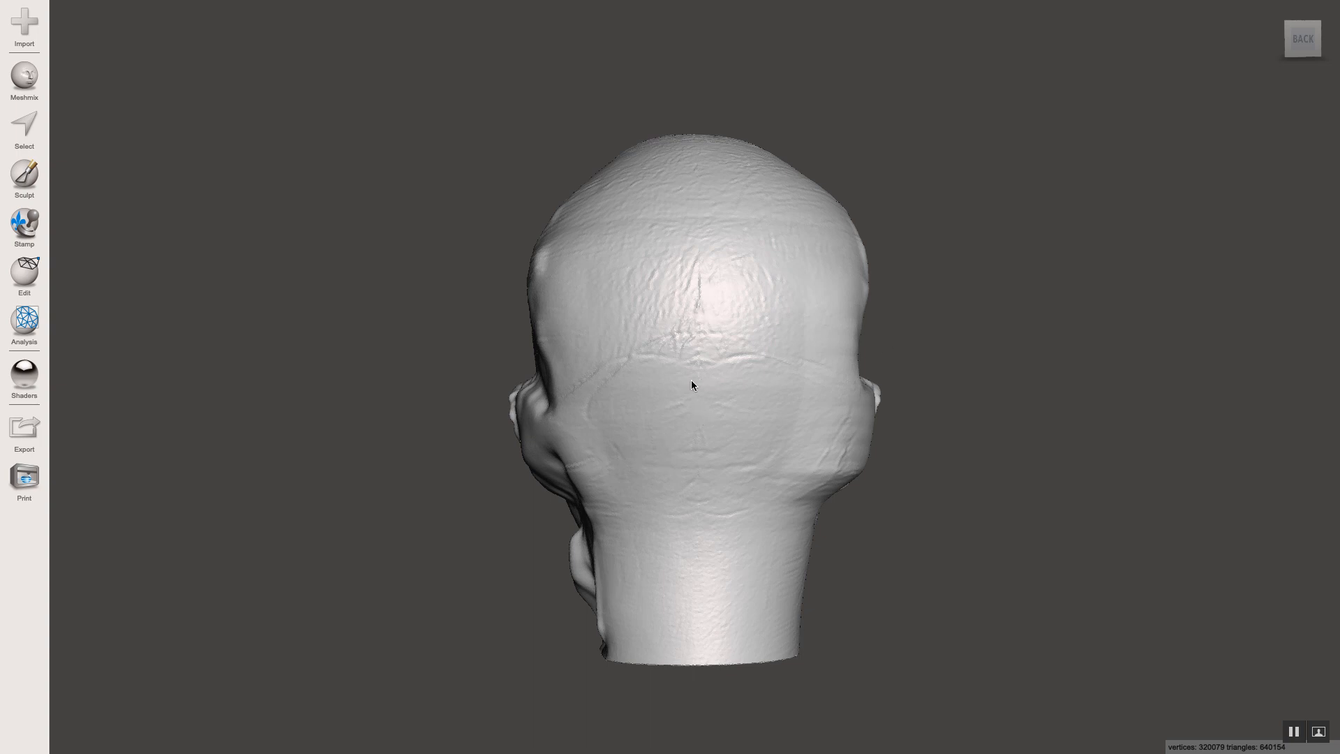
right_drag(781, 362, 428, 347)
right_drag(676, 316, 558, 317)
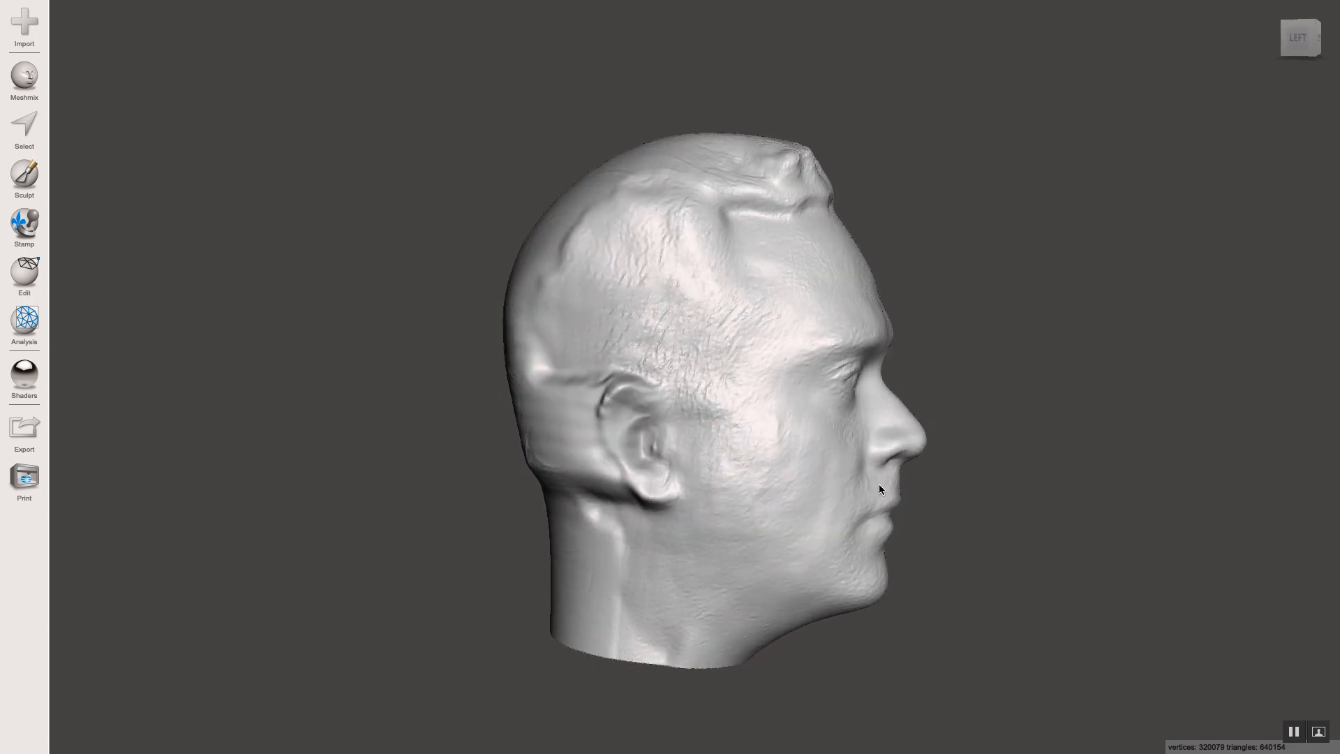
right_drag(878, 483, 656, 429)
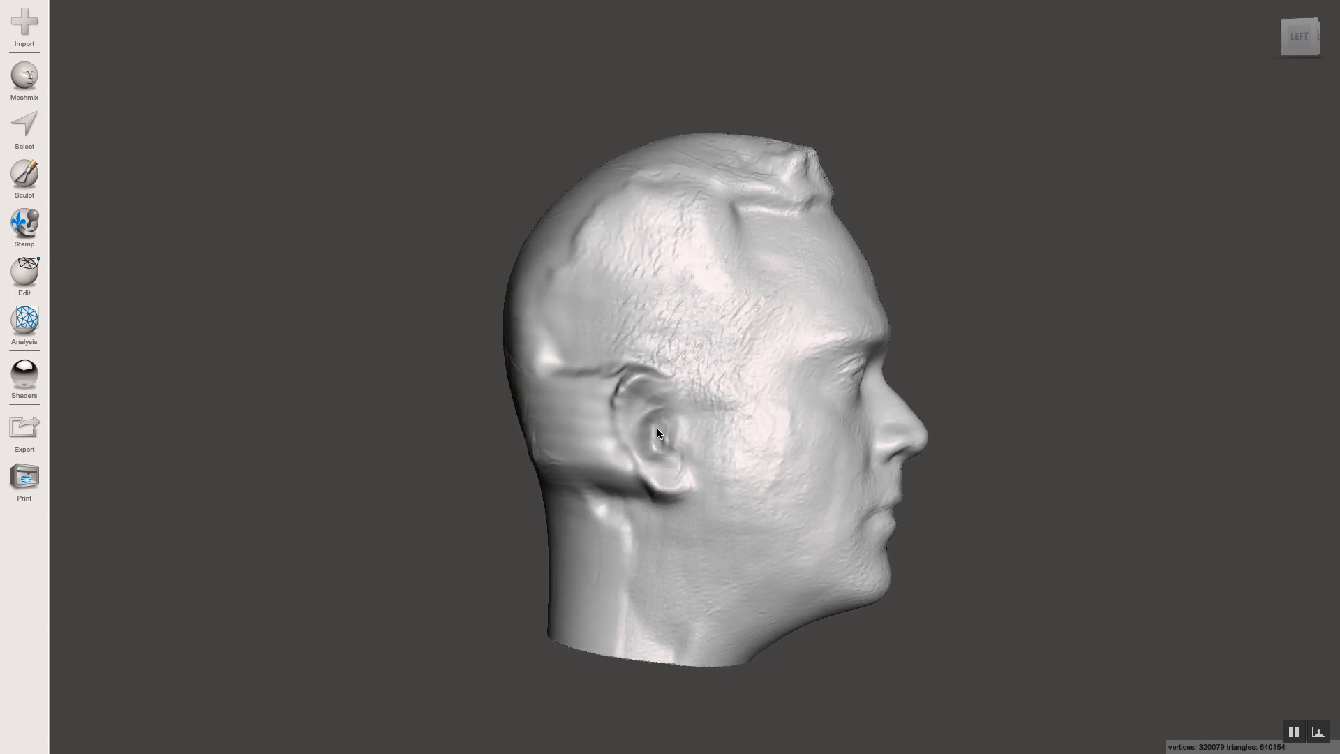
mouse_move(642, 338)
right_down()
mouse_move(580, 292)
mouse_move(595, 293)
right_up()
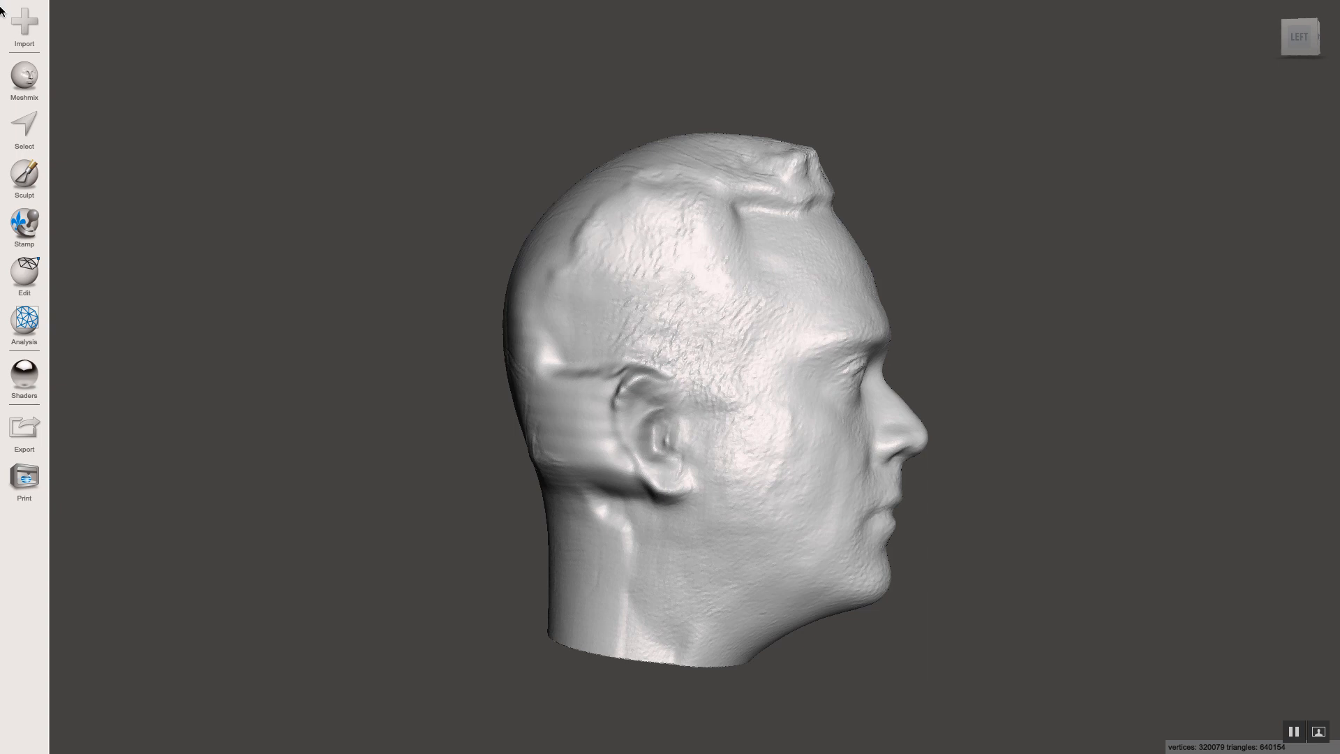
click(24, 274)
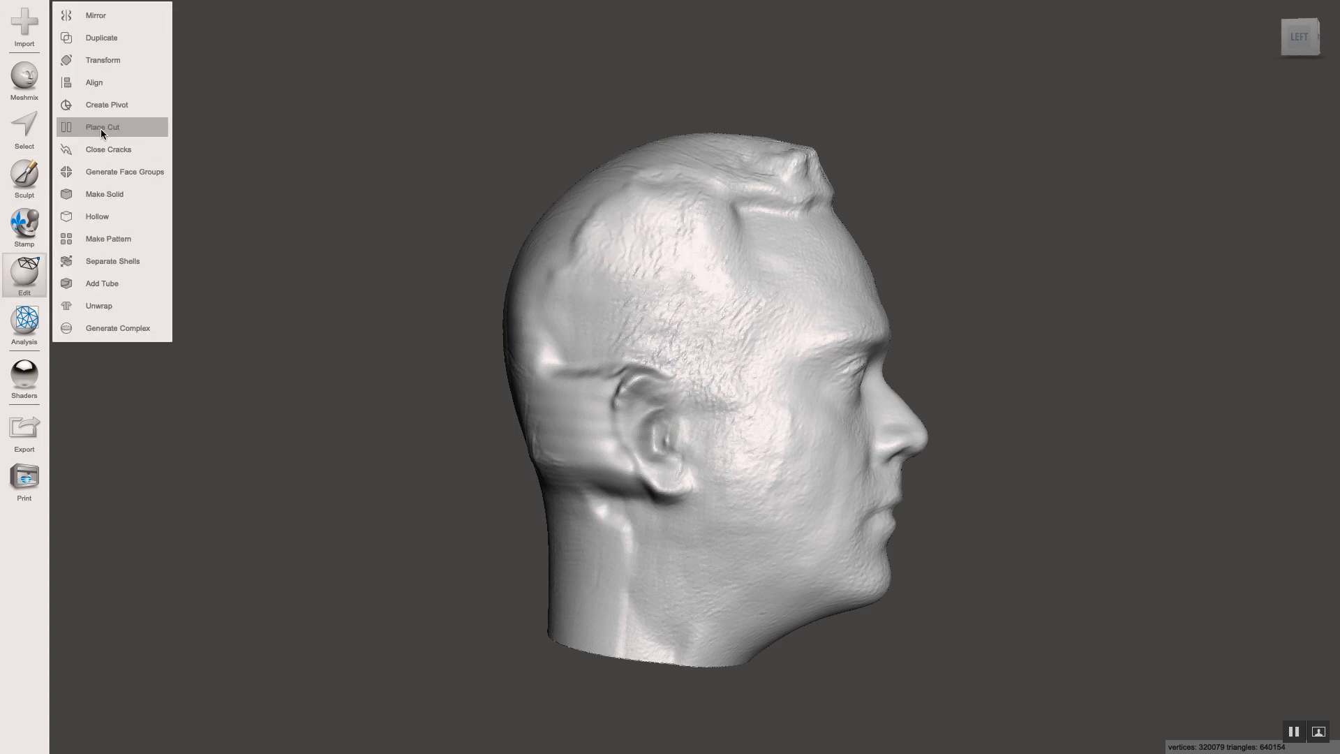
scroll(720, 397, up, 2)
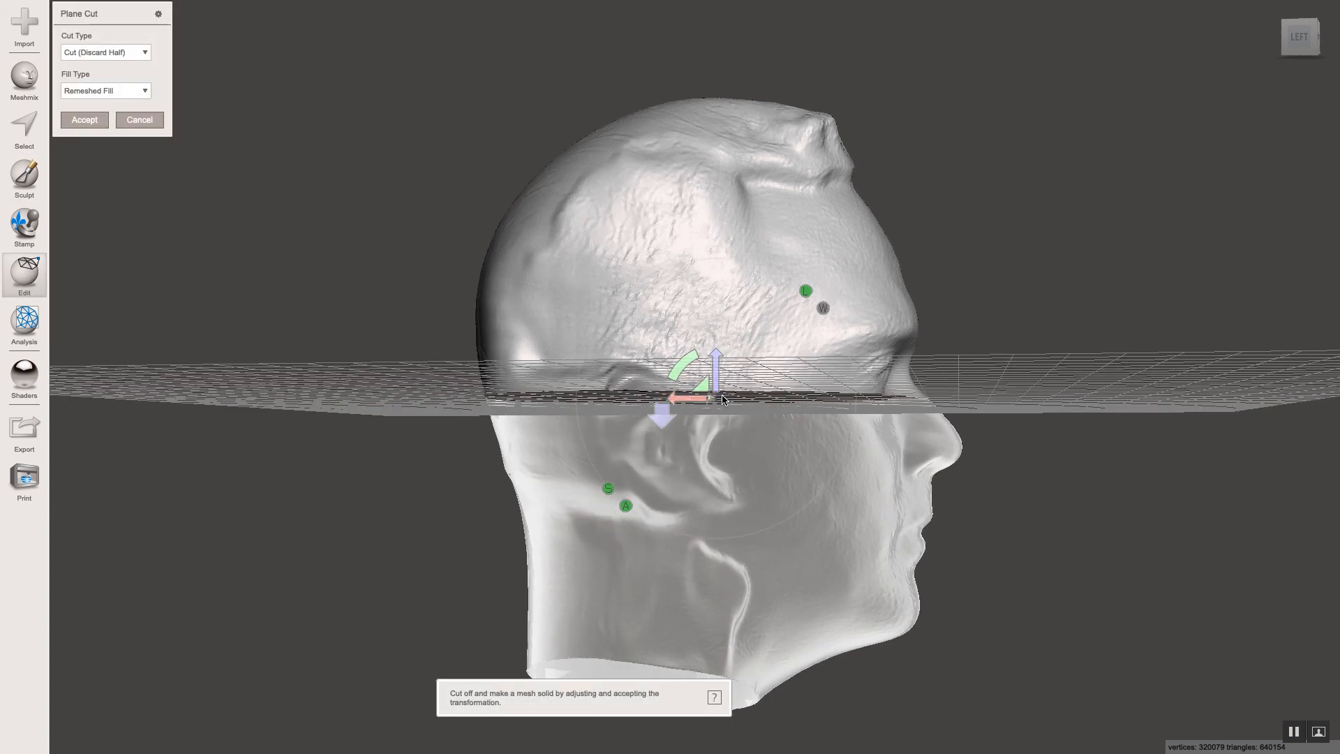
scroll(720, 396, down, 5)
scroll(712, 390, down, 2)
right_drag(647, 349, 660, 358)
drag(675, 352, 668, 395)
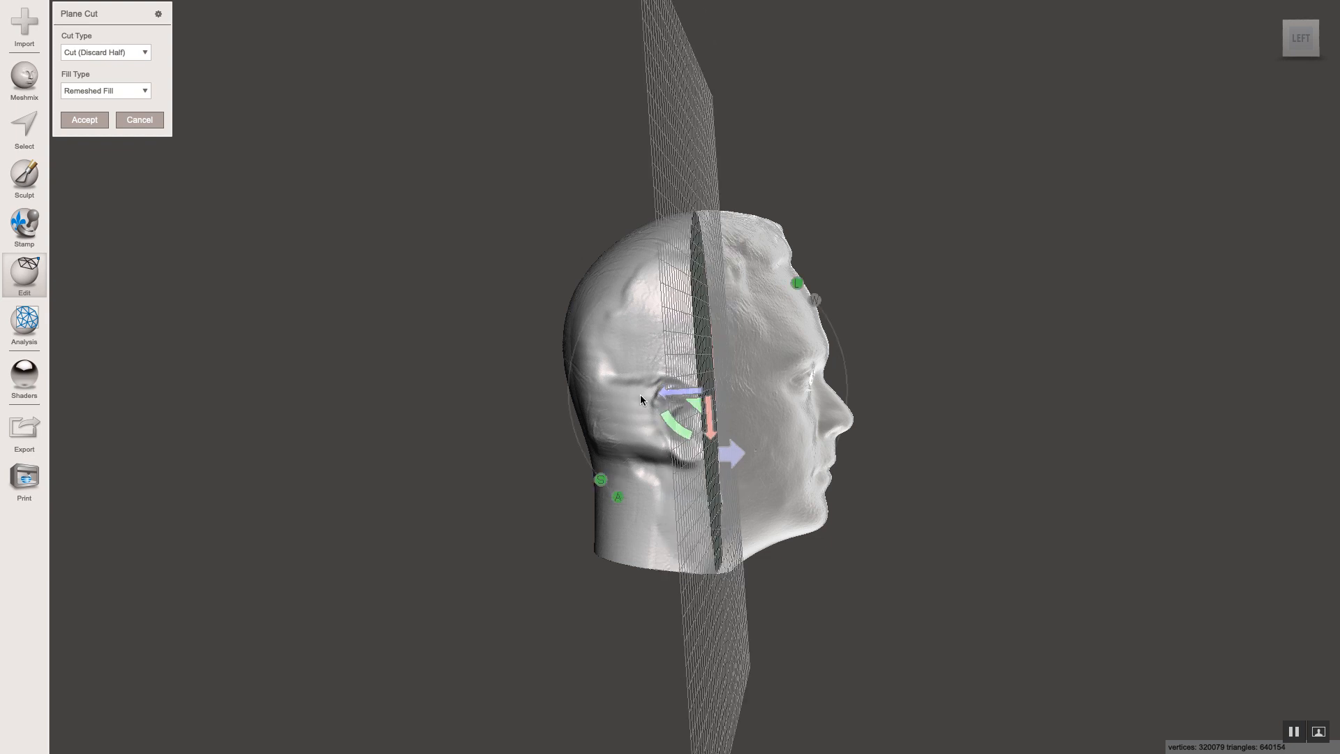
Step: Reverse the cut direction to discard the back of the head and shift the plane forward, between ear and eye
click(729, 454)
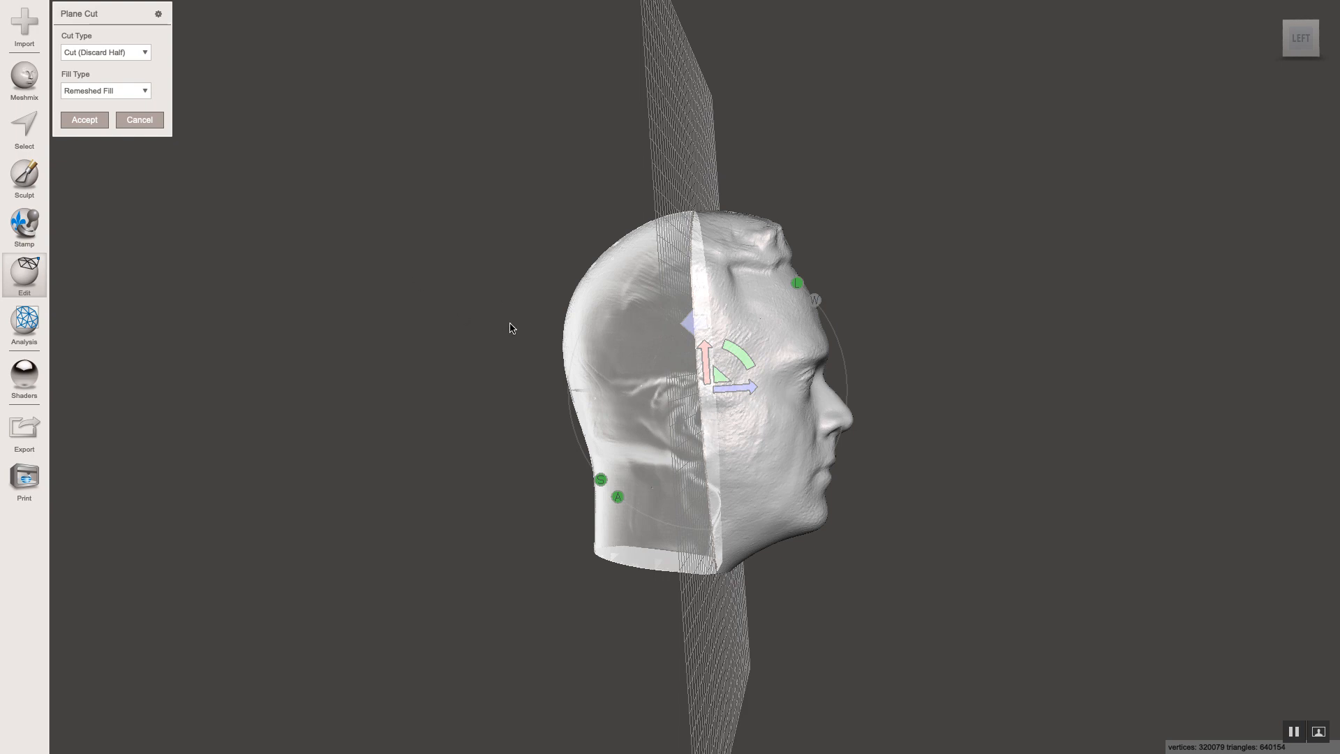
mouse_move(527, 326)
right_down()
mouse_move(550, 331)
mouse_move(518, 325)
right_up()
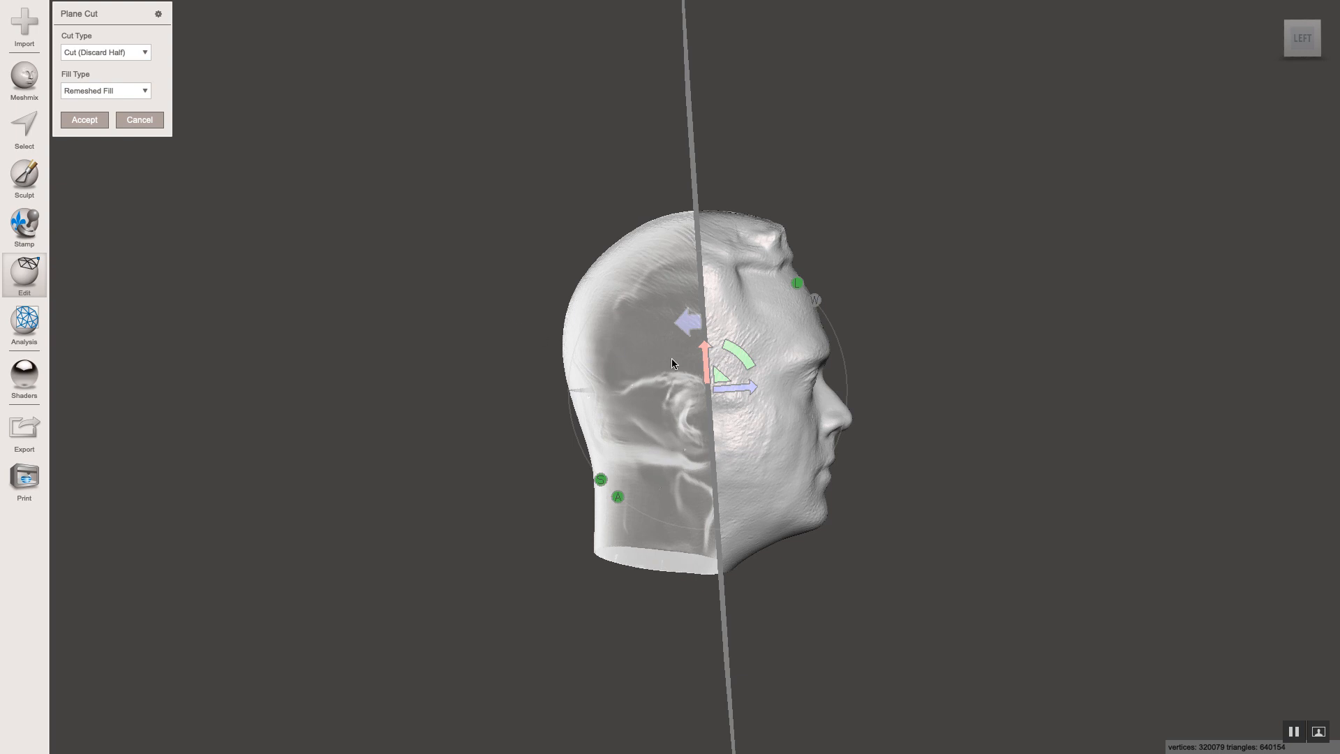
drag(731, 388, 766, 387)
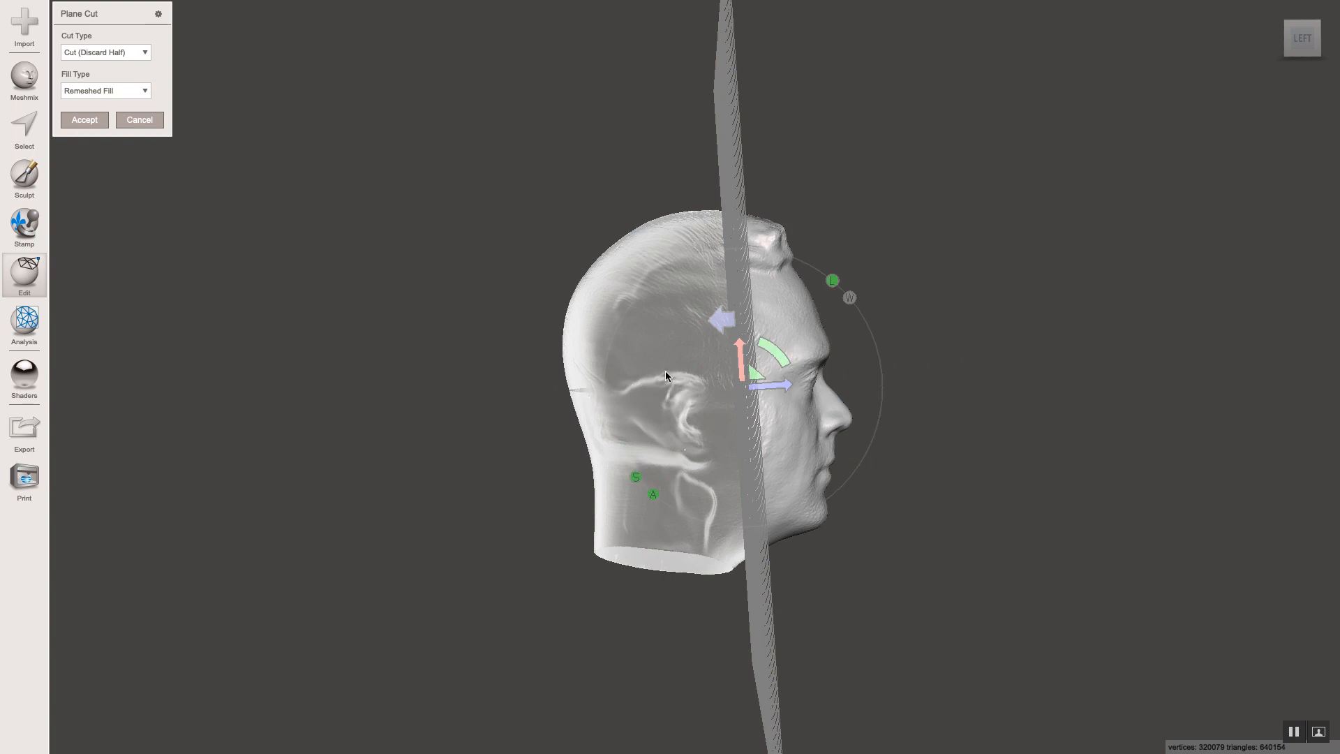
mouse_move(664, 371)
right_down()
mouse_move(583, 366)
mouse_move(684, 379)
right_up()
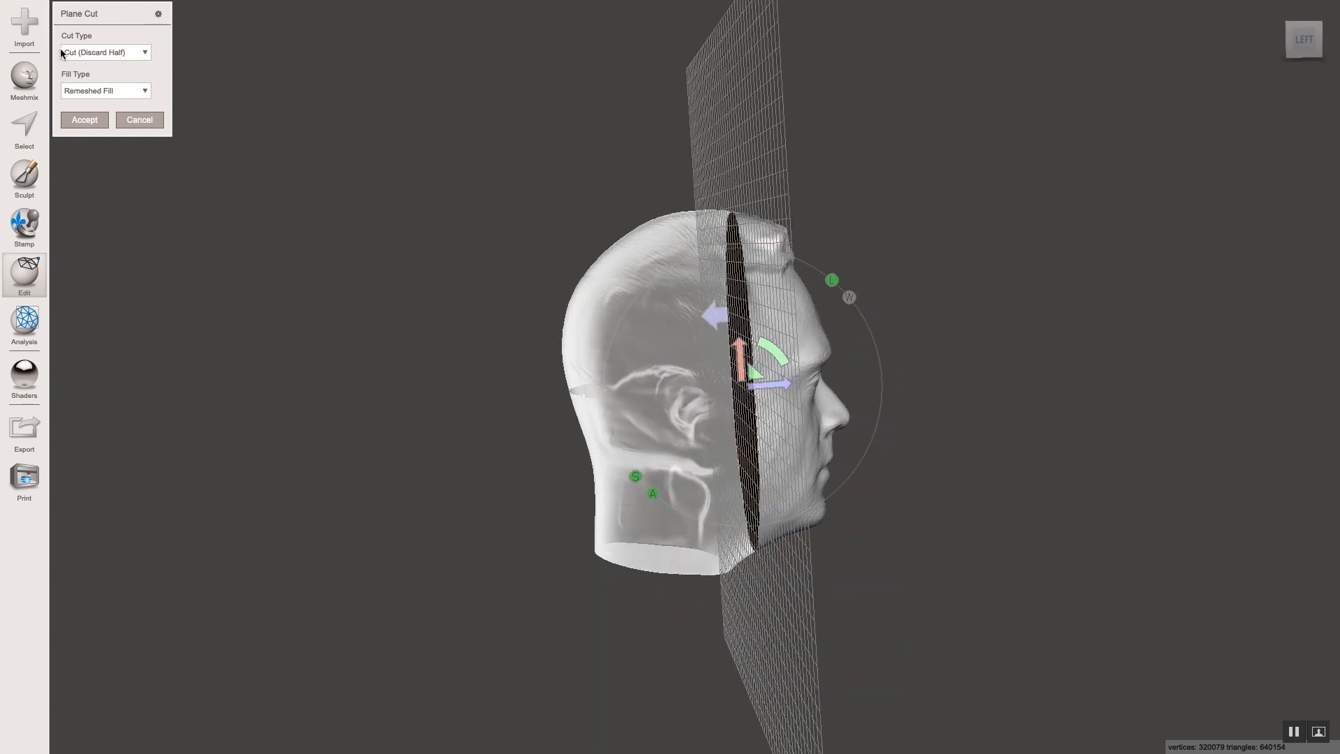
Step: Set the plane cut's fill type to No Fill, keep Cut (Discard Half), and accept the cut
click(146, 53)
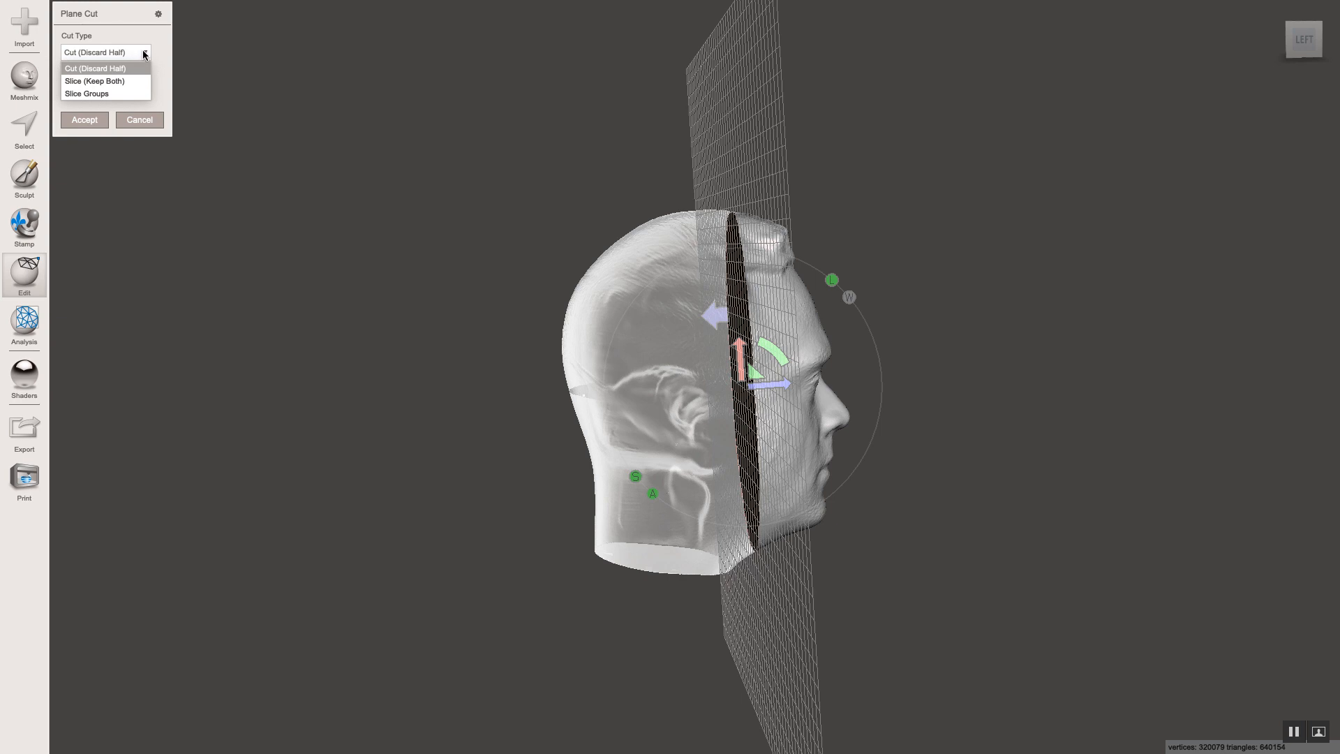
click(146, 54)
click(136, 91)
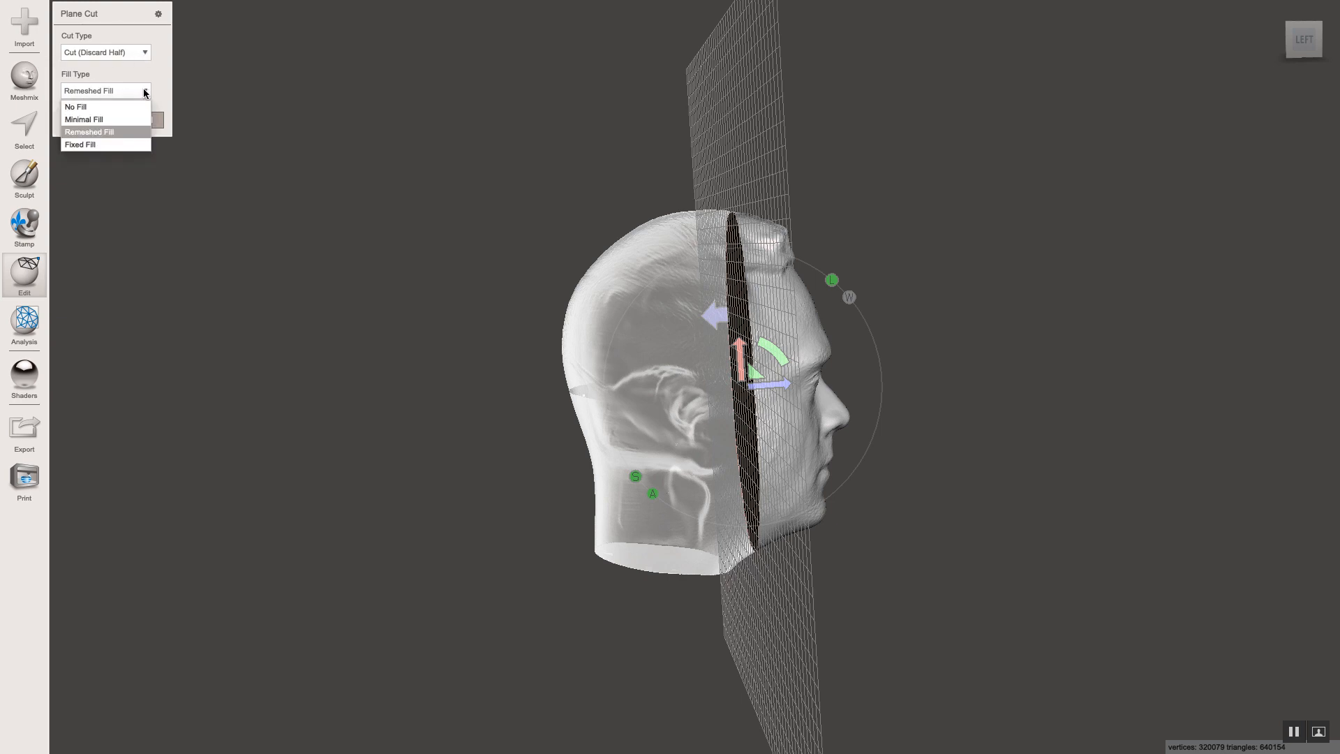
click(98, 105)
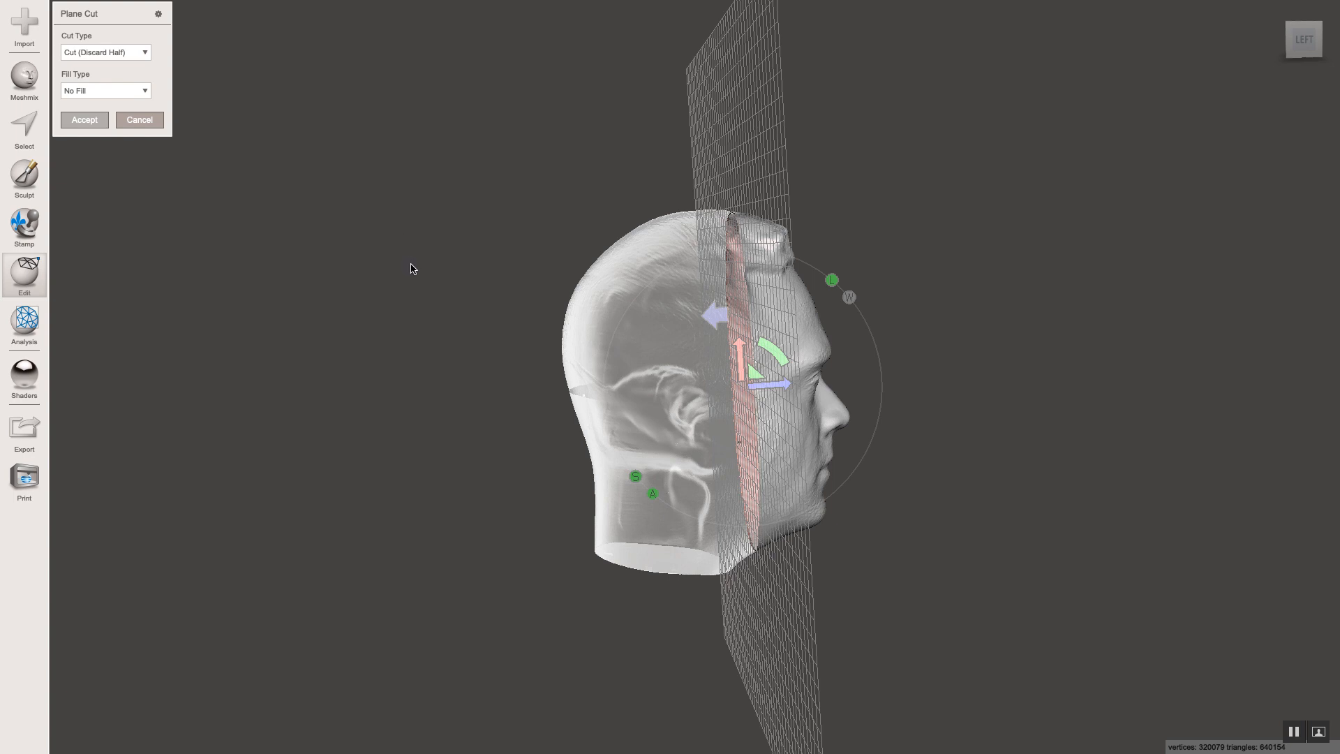
key(Return)
Step: Examine the trimmed face's triangle mesh up close with the wireframe shown, then return to the shaded view
right_drag(402, 269, 464, 277)
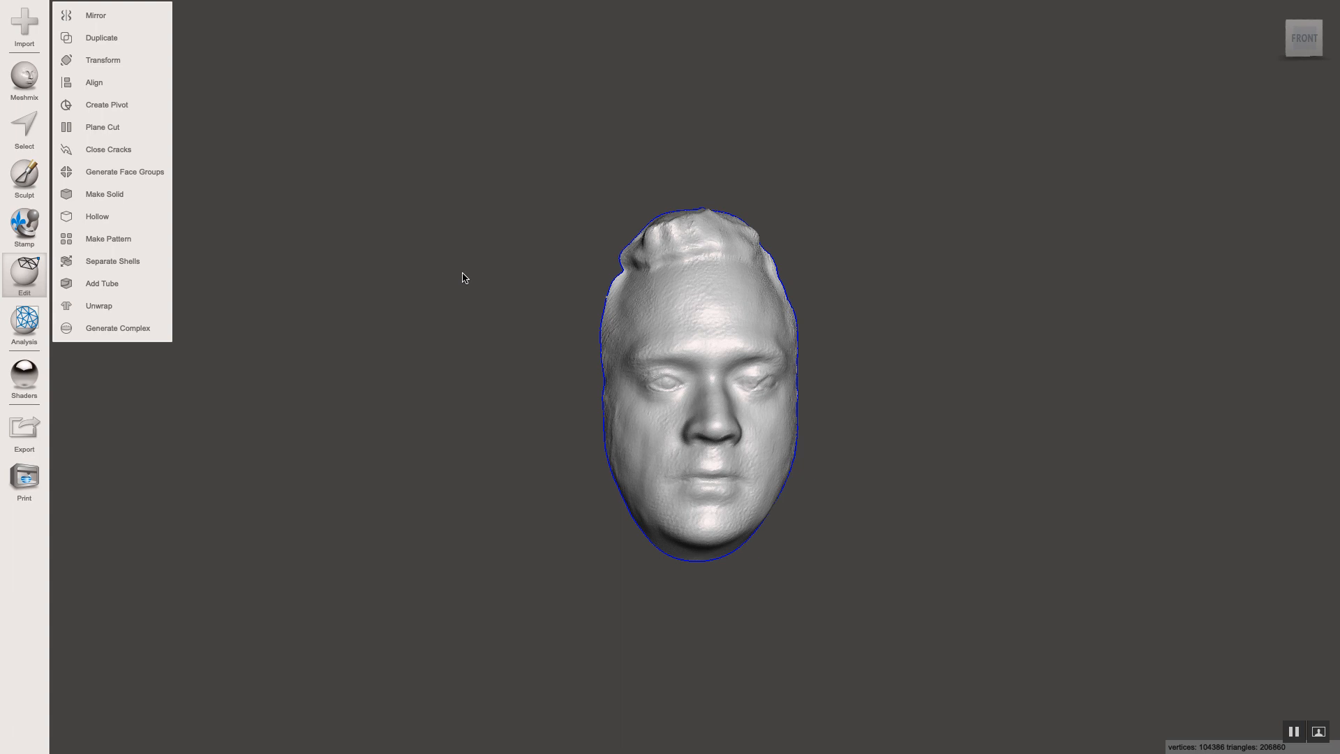
scroll(631, 345, up, 2)
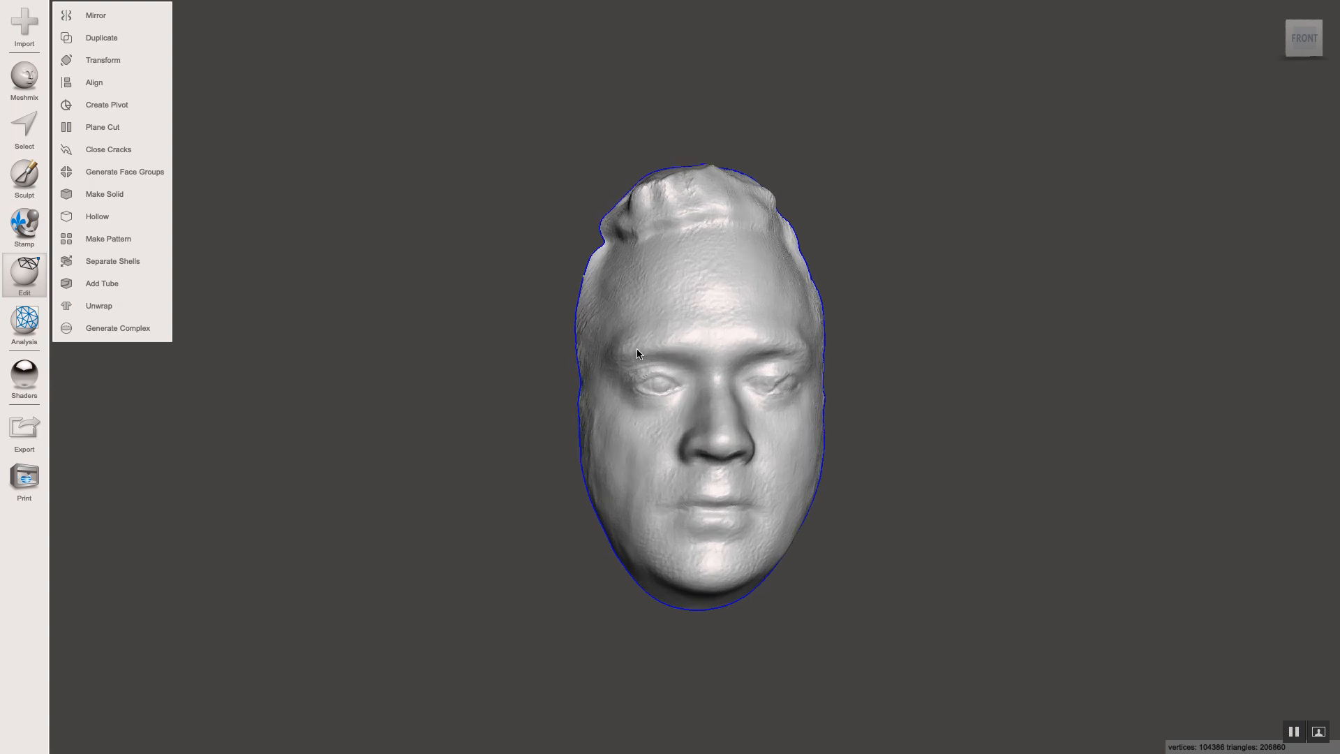
scroll(642, 356, up, 2)
key(w)
scroll(679, 488, up, 2)
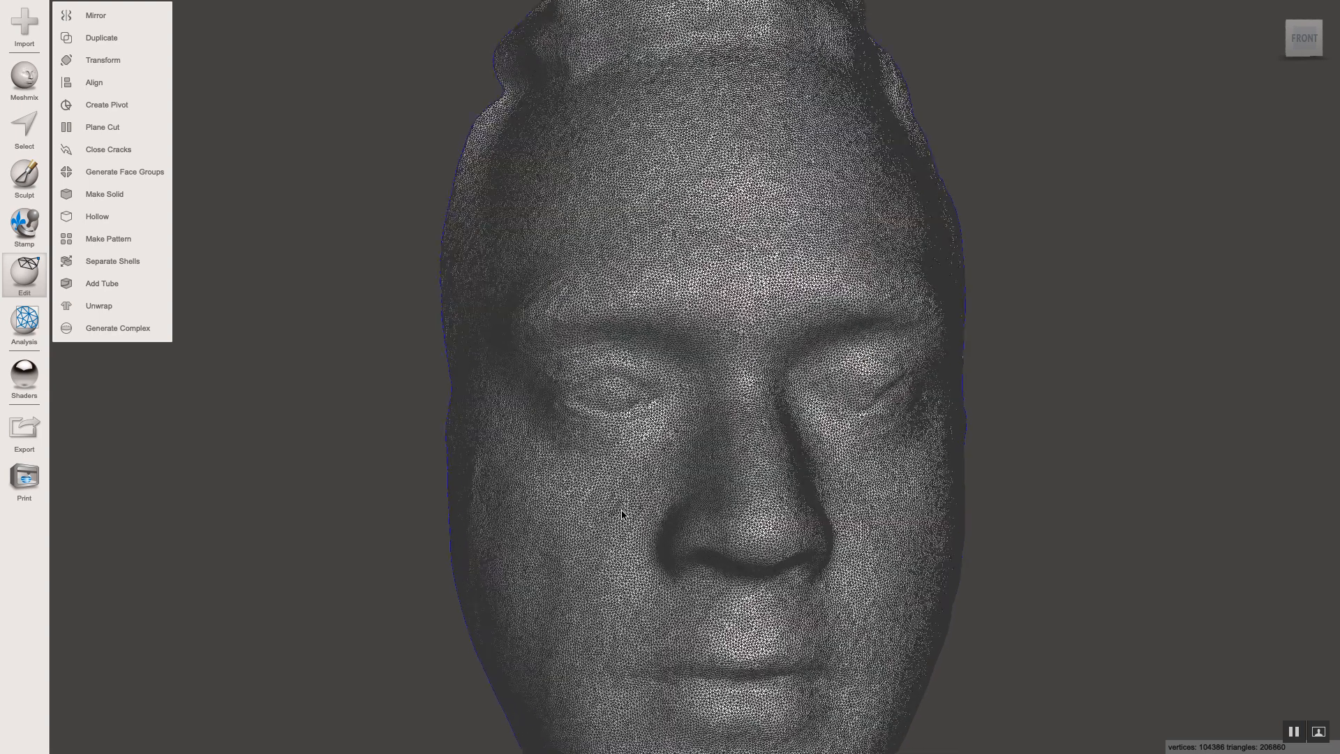
scroll(621, 515, up, 3)
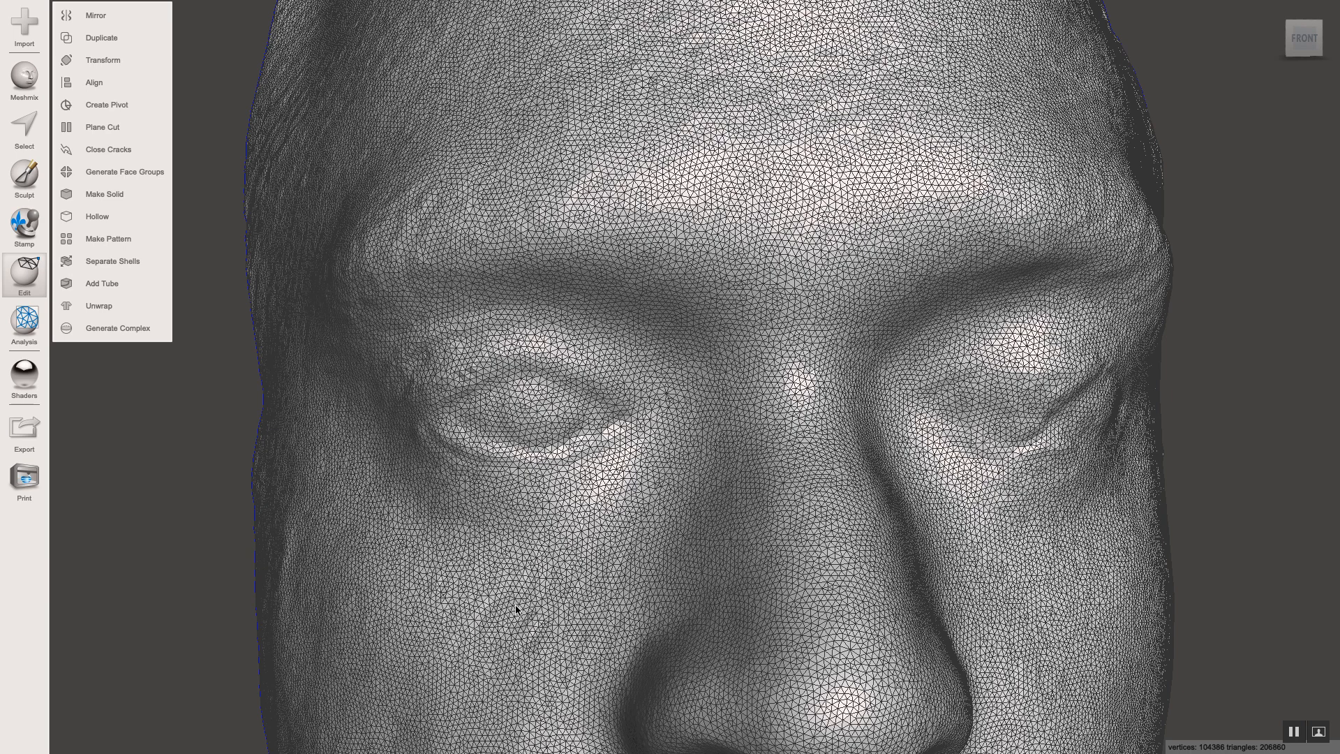
scroll(621, 562, down, 3)
scroll(558, 621, down, 3)
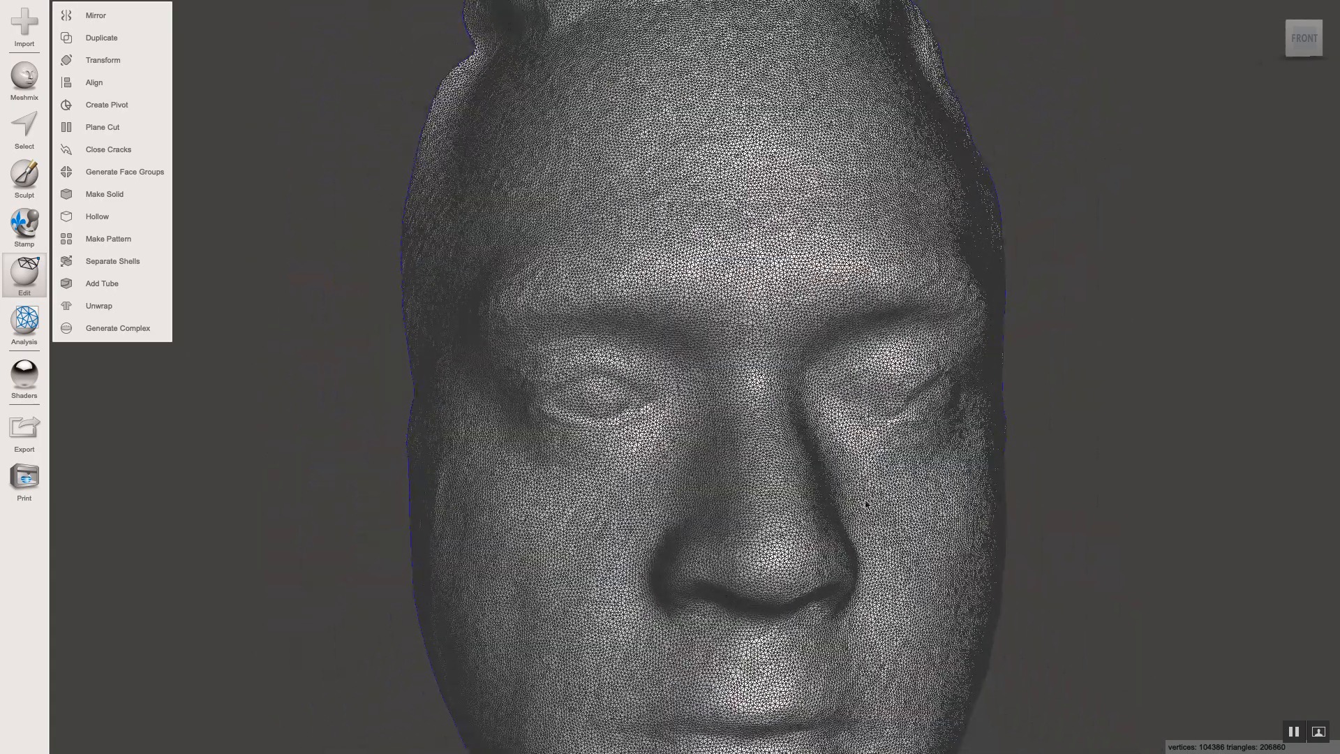
right_drag(508, 544, 531, 539)
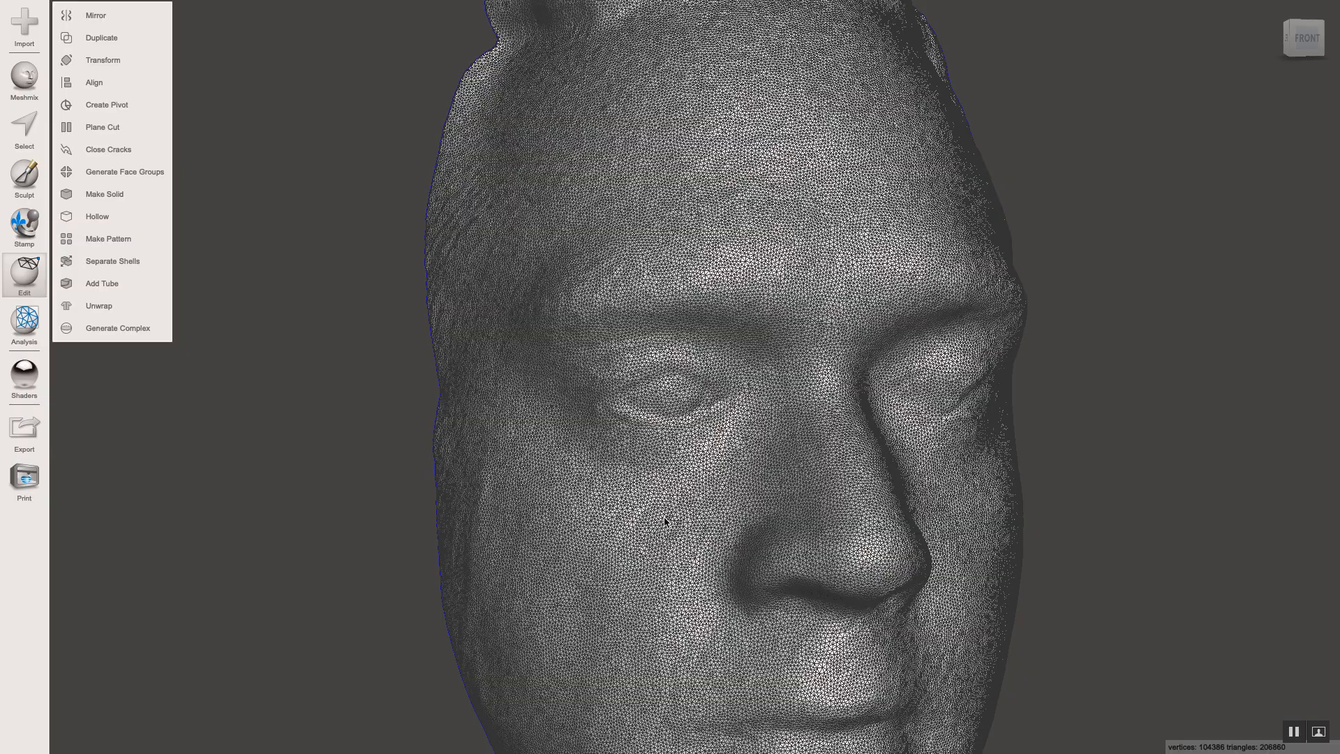
scroll(772, 497, down, 5)
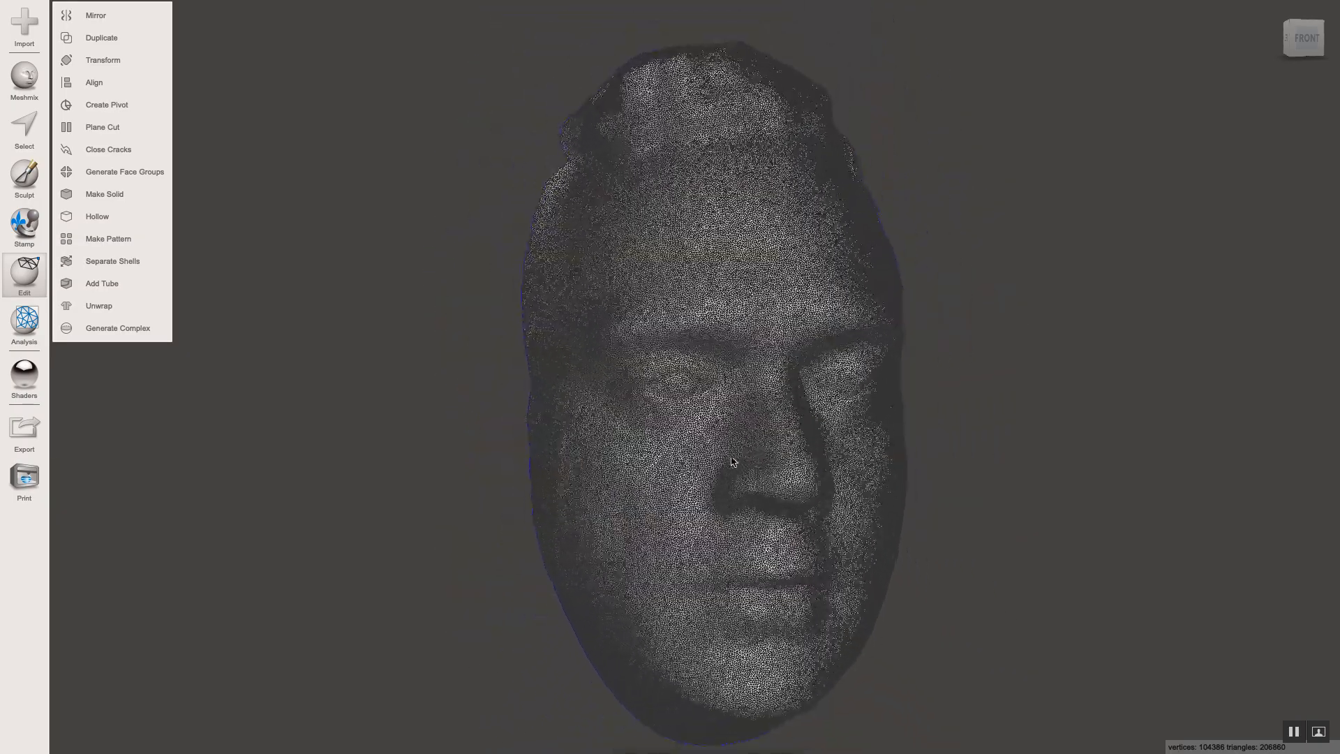
mouse_move(732, 461)
right_down()
mouse_move(704, 464)
mouse_move(738, 462)
right_up()
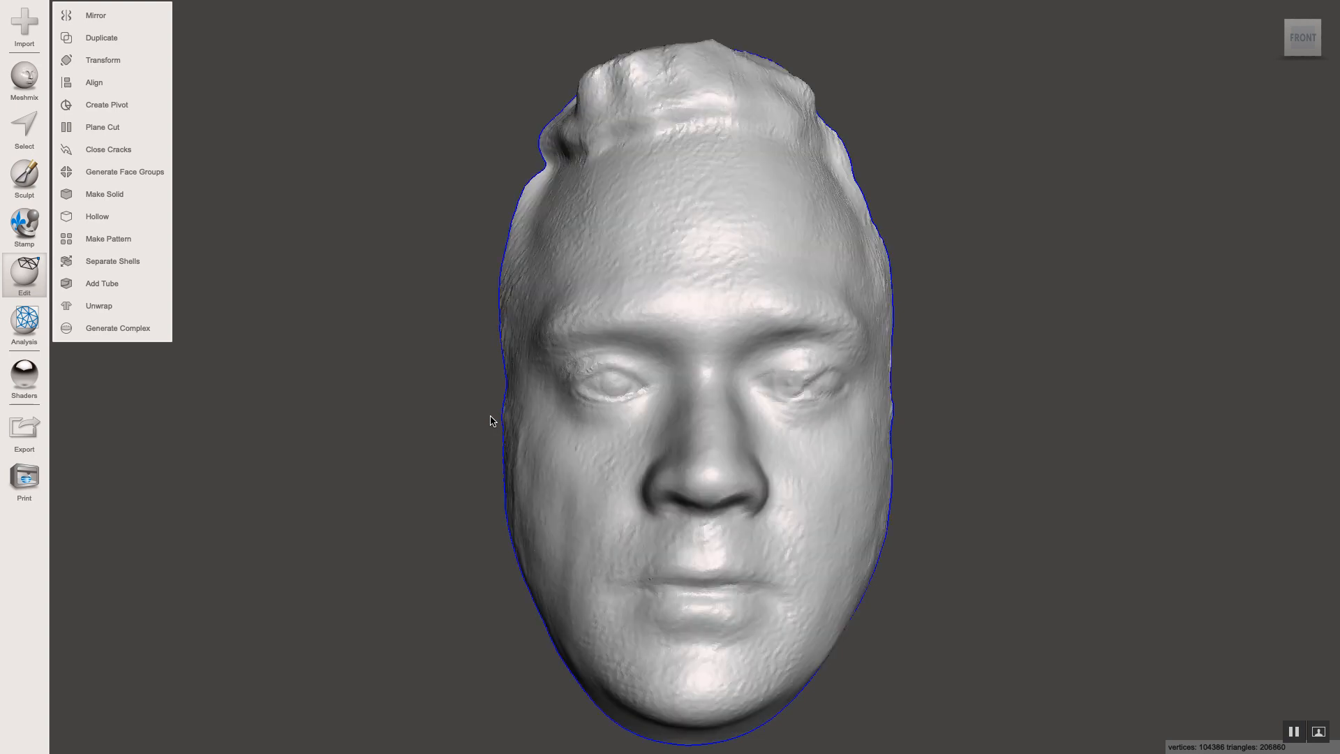
key(w)
key(w)
right_drag(413, 419, 374, 398)
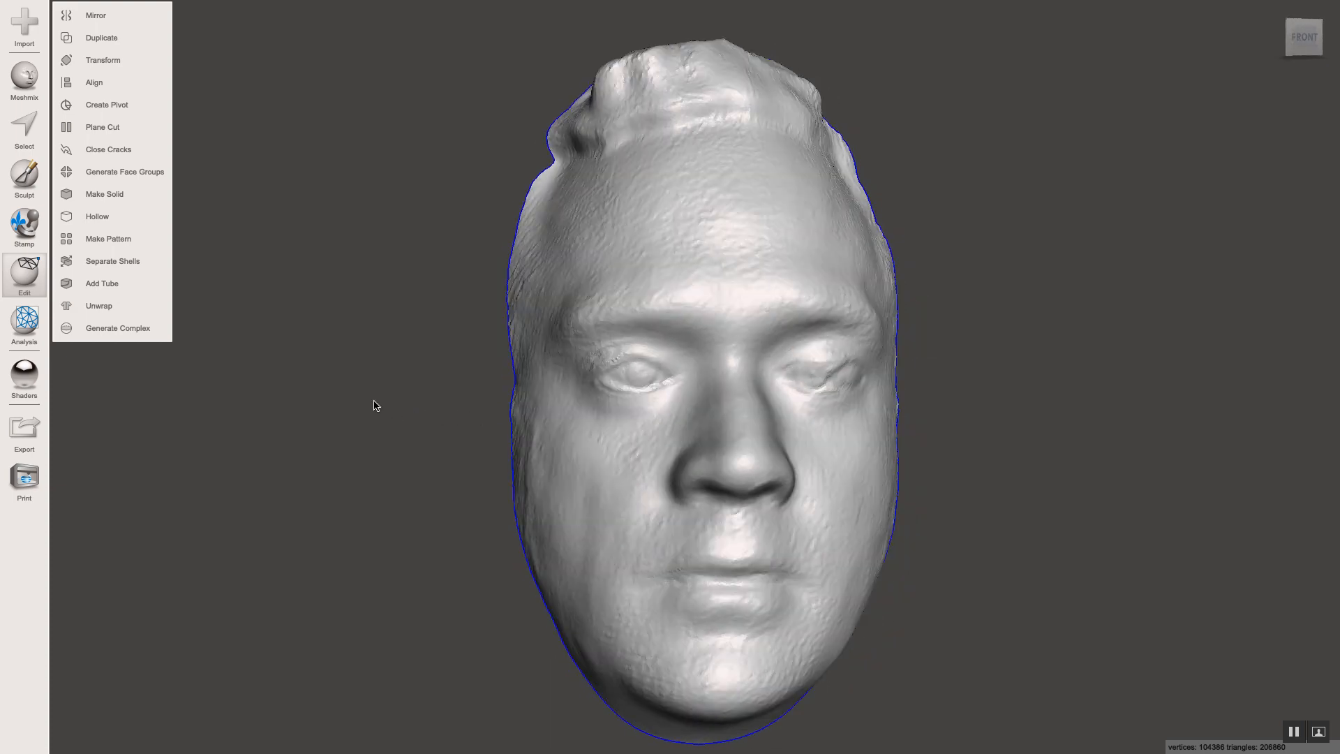
Step: Append SmallMask.stl from the files folder inside 3d mask/N95+Mask+ to the current scene
click(20, 27)
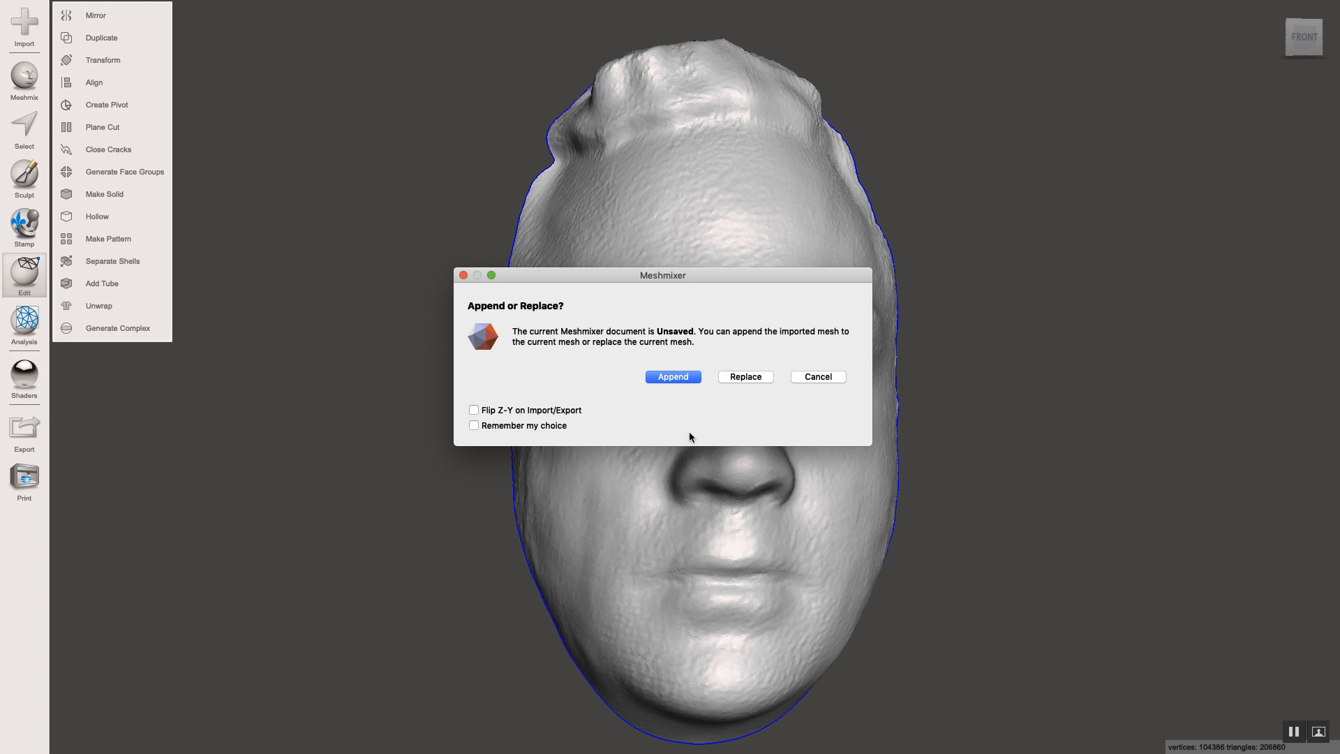
click(665, 378)
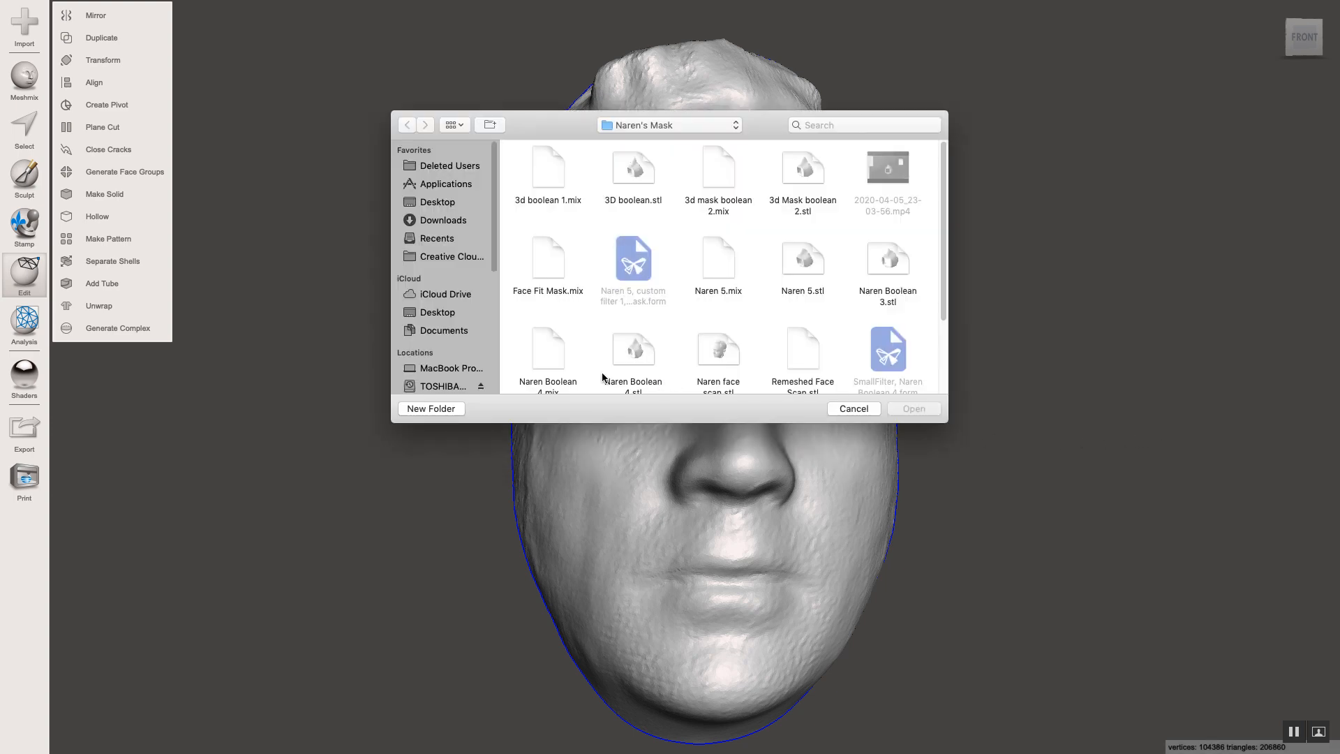
click(648, 128)
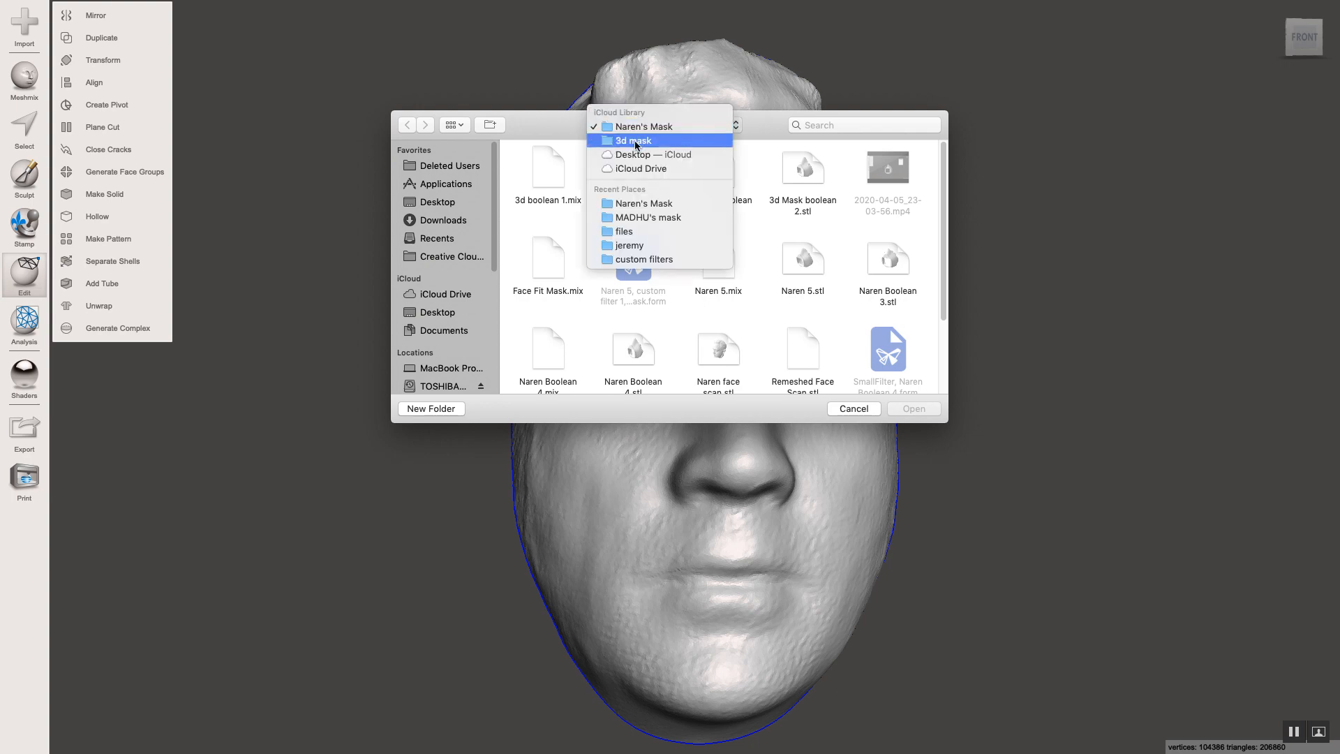
click(635, 142)
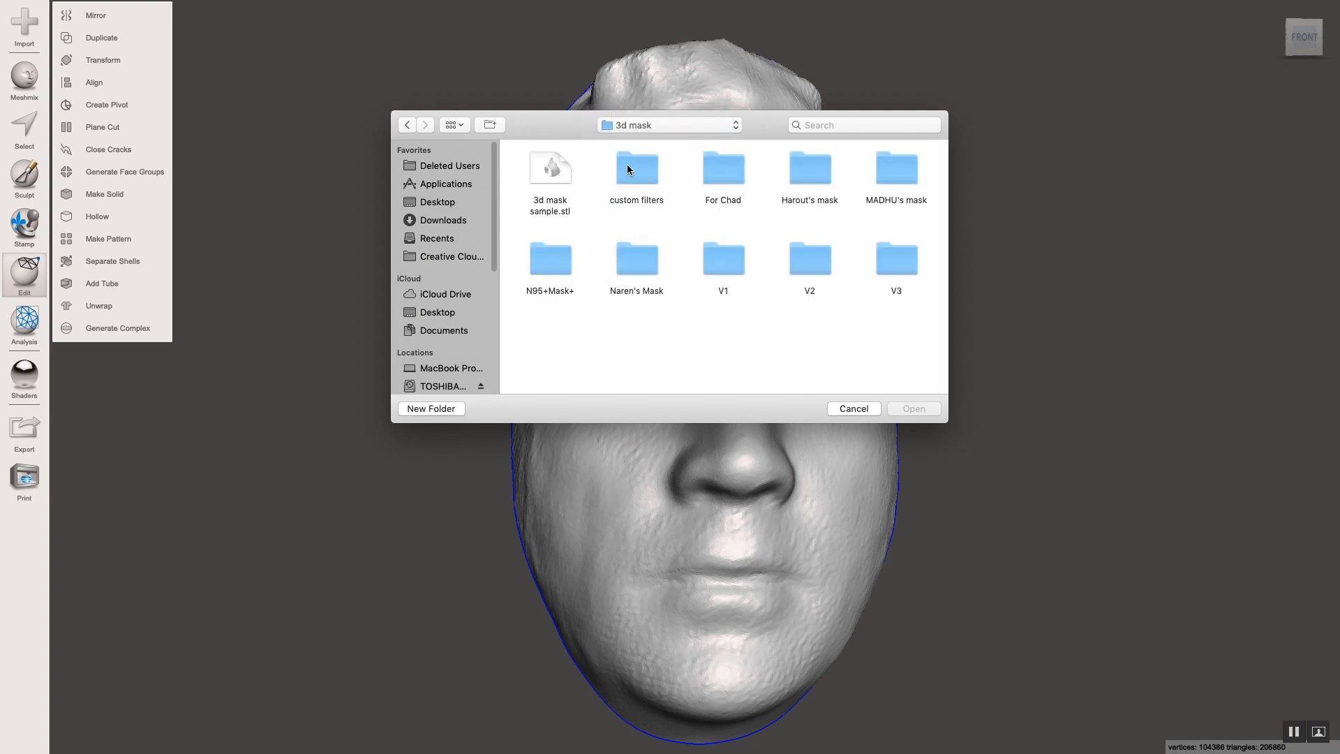
double_click(549, 260)
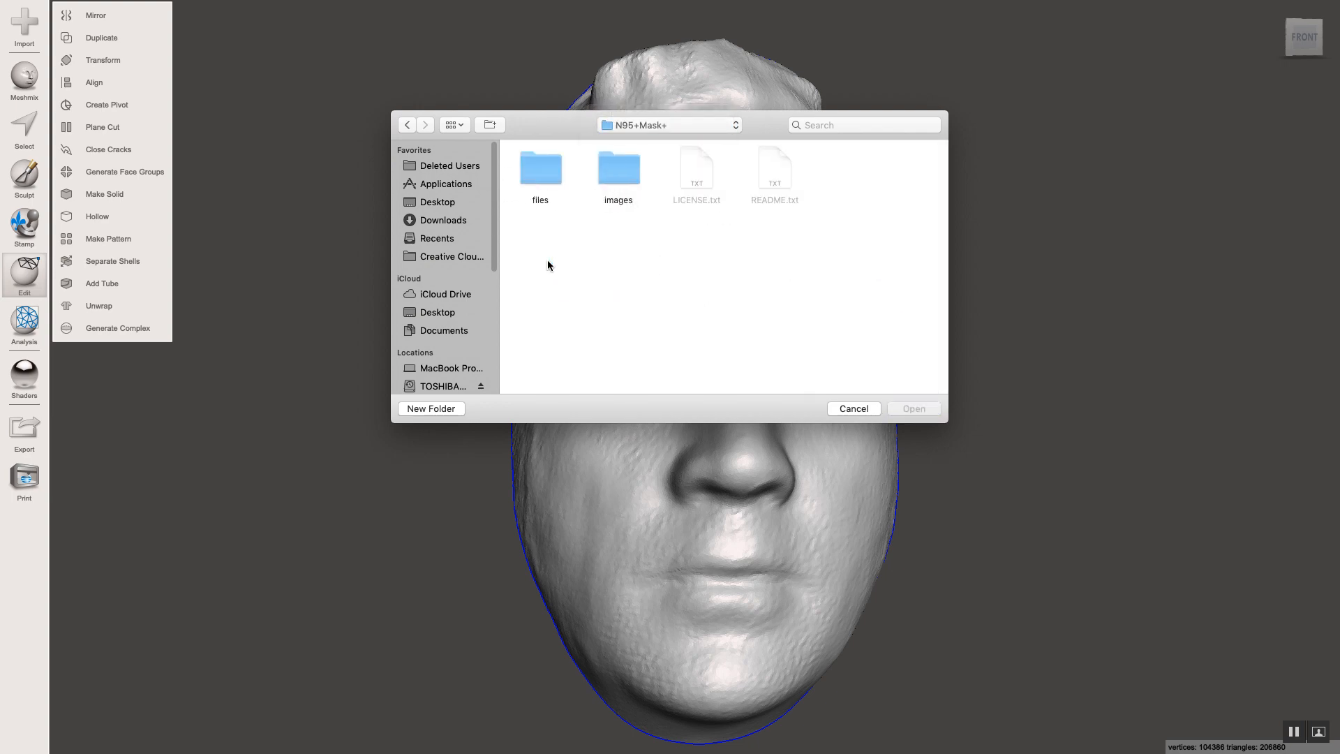
double_click(540, 171)
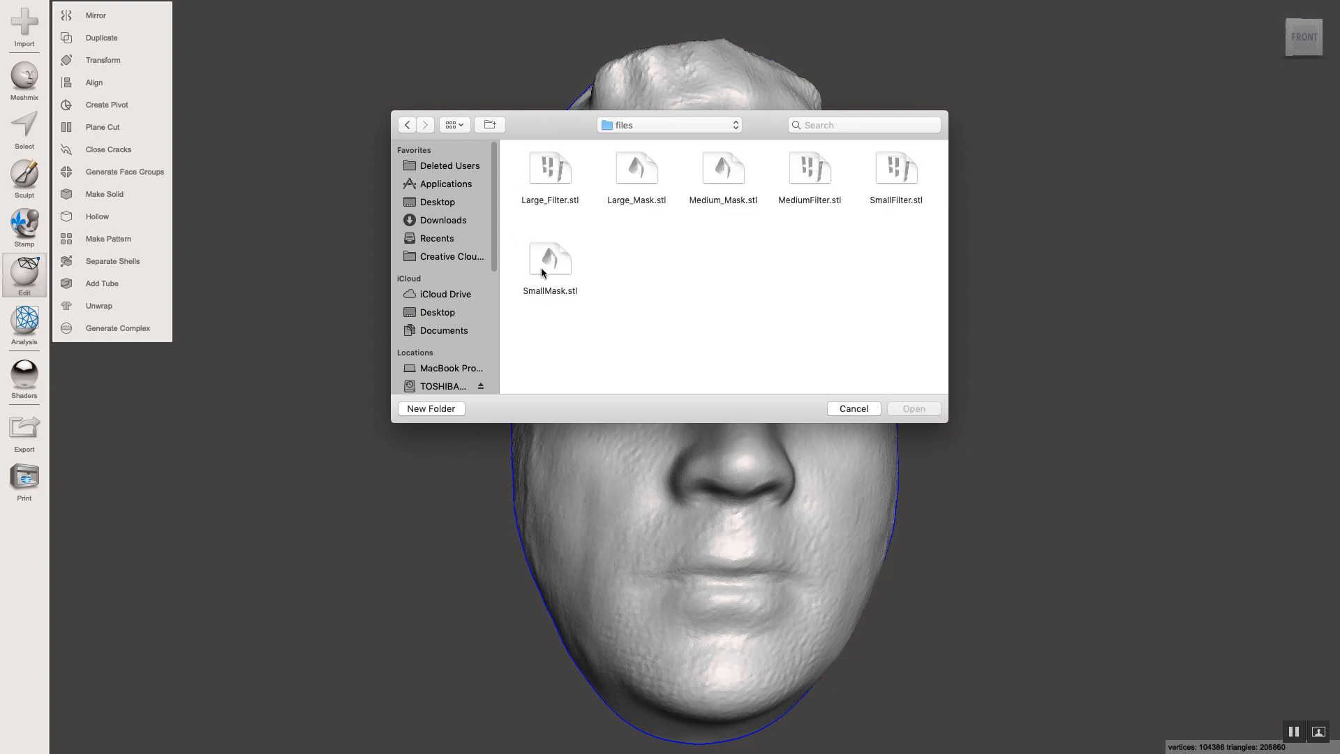
click(535, 270)
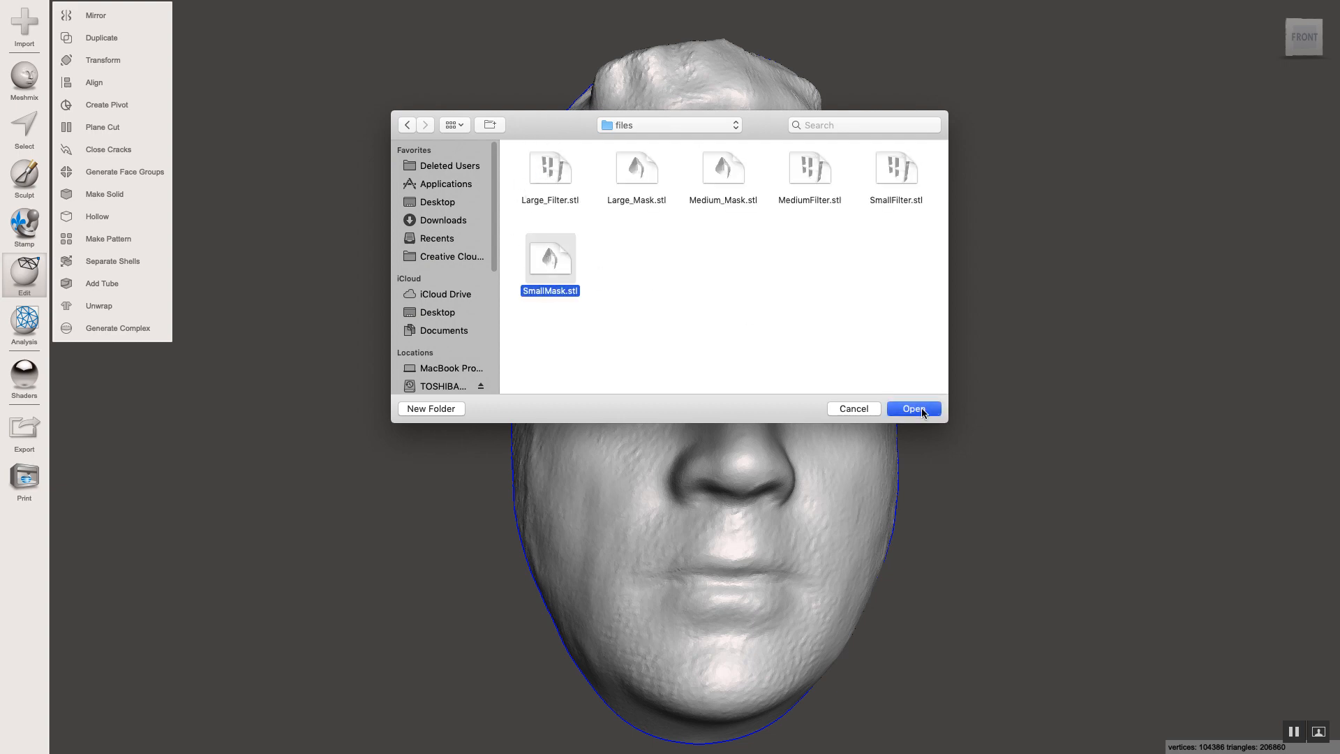
key(Return)
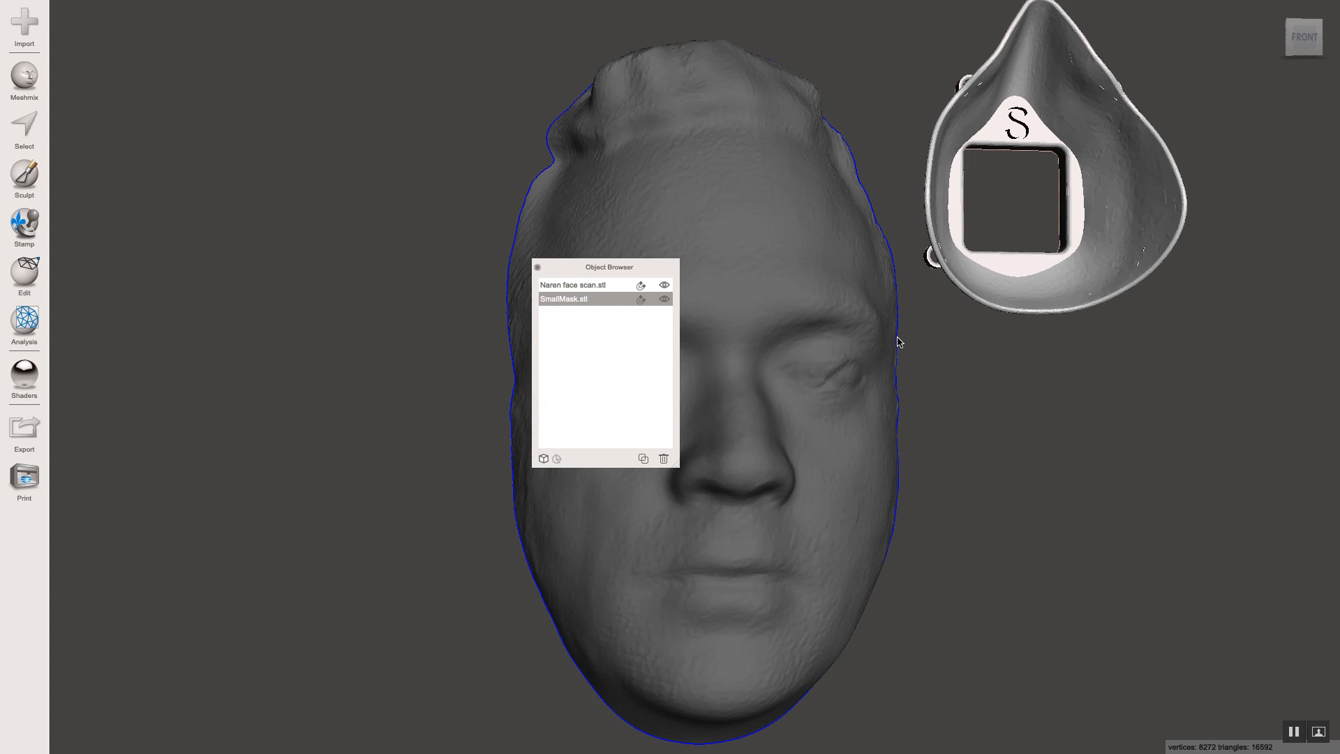
Step: Hide SmallMask.stl, make the visible face scan the active object, and move the Object Browser clear of the face
scroll(898, 341, down, 3)
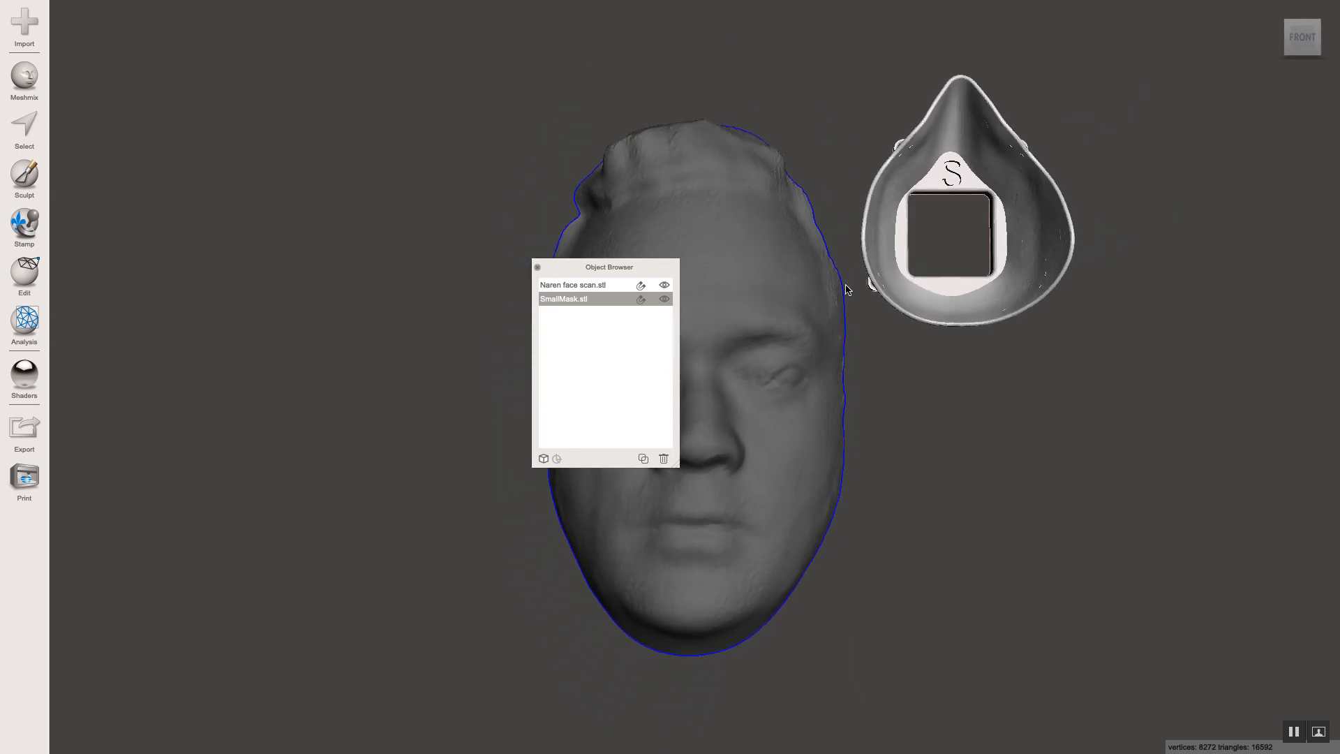
click(665, 300)
click(593, 287)
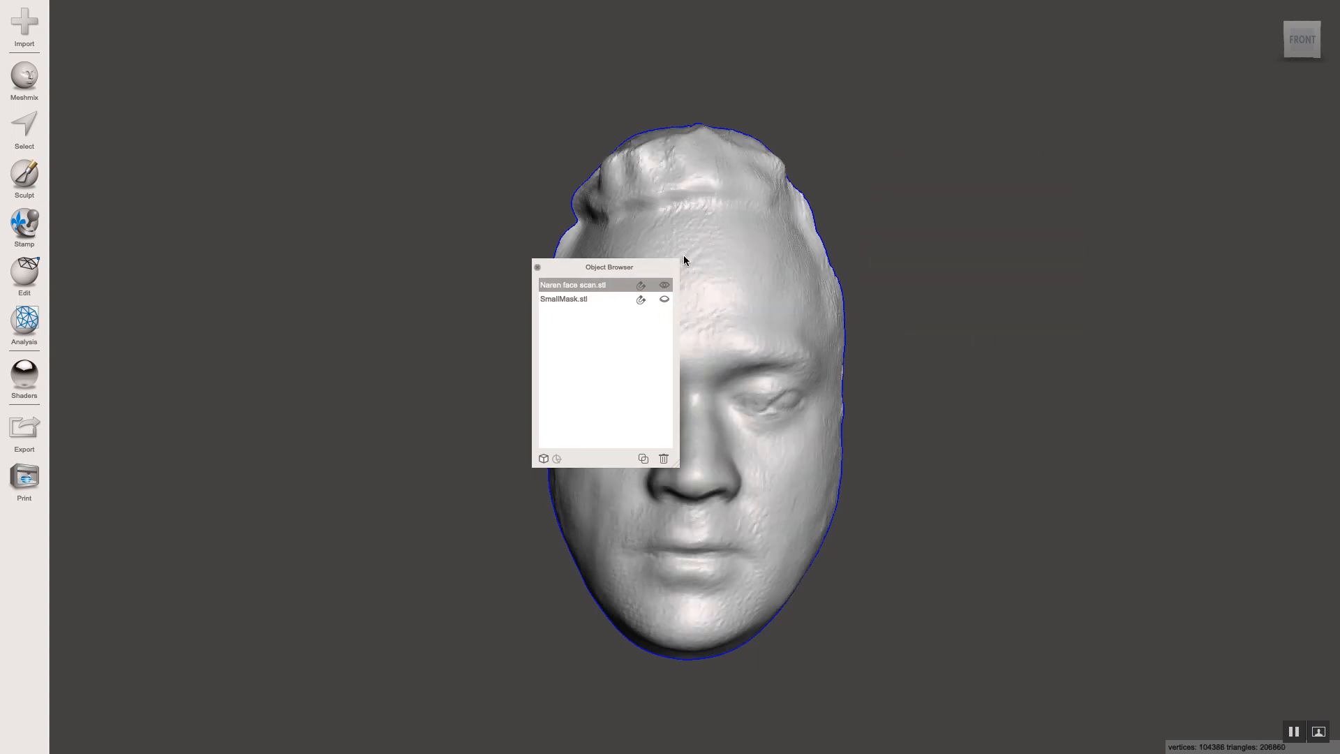
drag(586, 268, 1193, 141)
click(1275, 163)
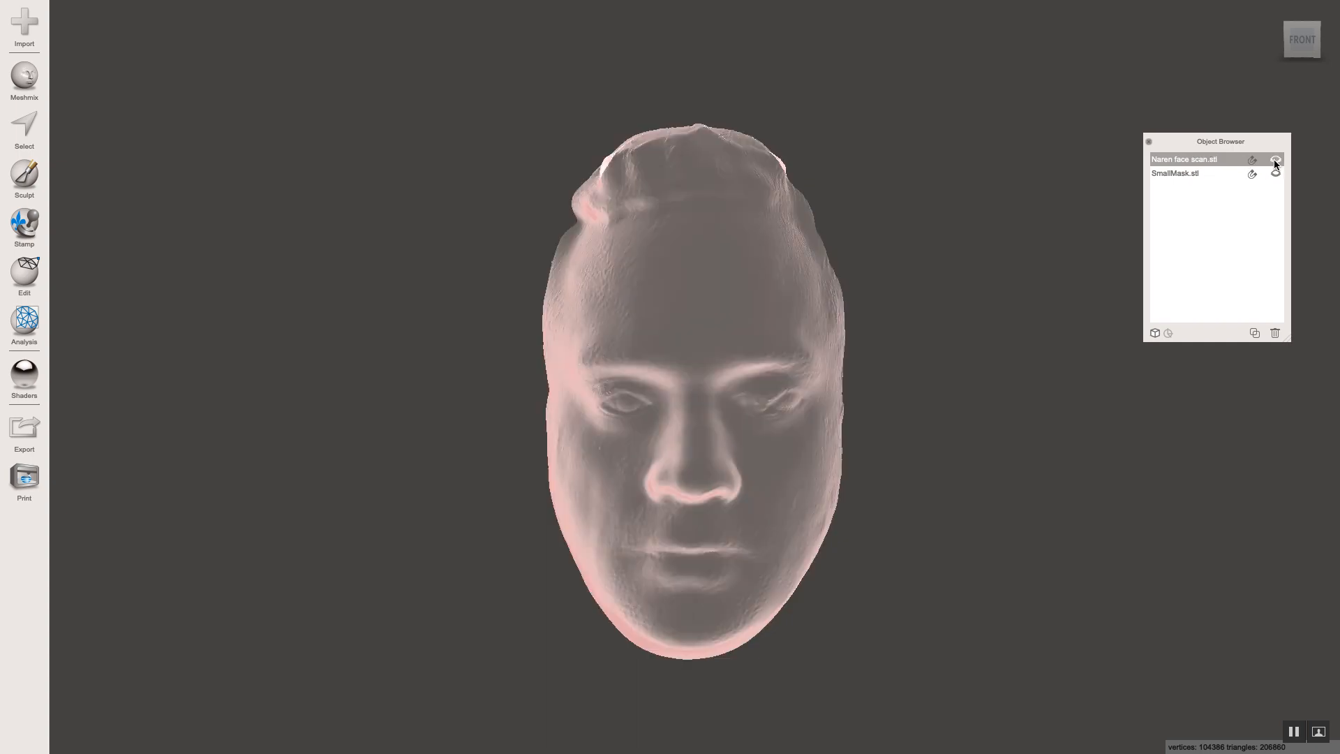
click(1275, 163)
click(1276, 174)
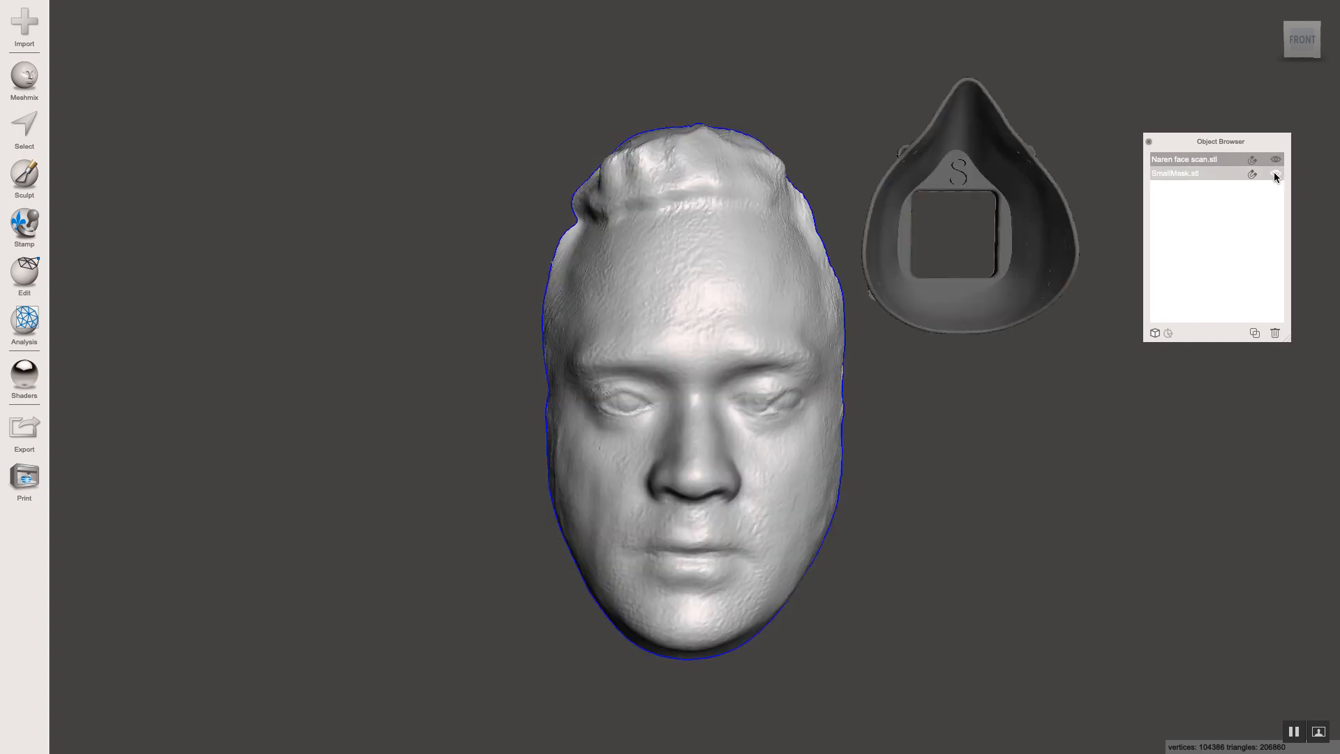
click(1275, 176)
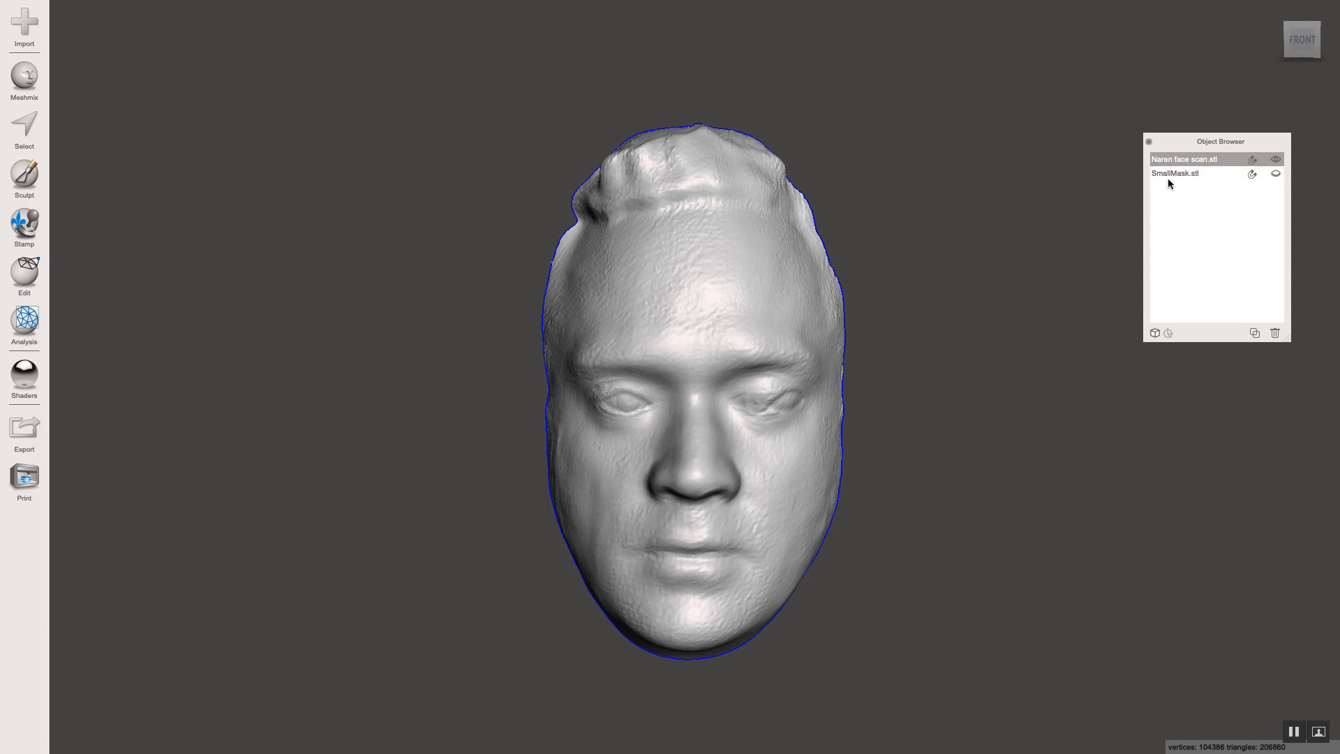
Step: Using a Sphere Brush of size 33, select a band across the nose bridge and down both cheeks past the mouth
mouse_move(882, 246)
right_down()
mouse_move(918, 245)
mouse_move(895, 242)
right_up()
scroll(650, 554, up, 4)
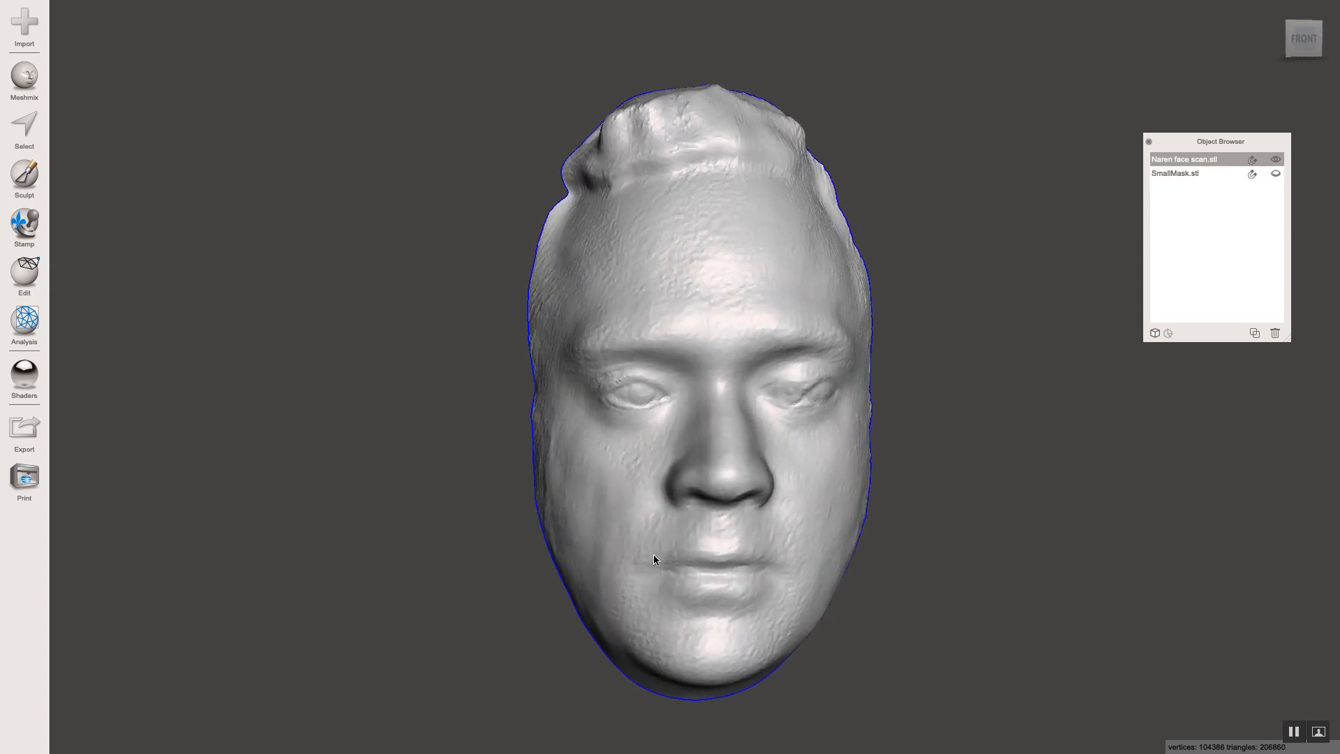
right_drag(396, 444, 412, 438)
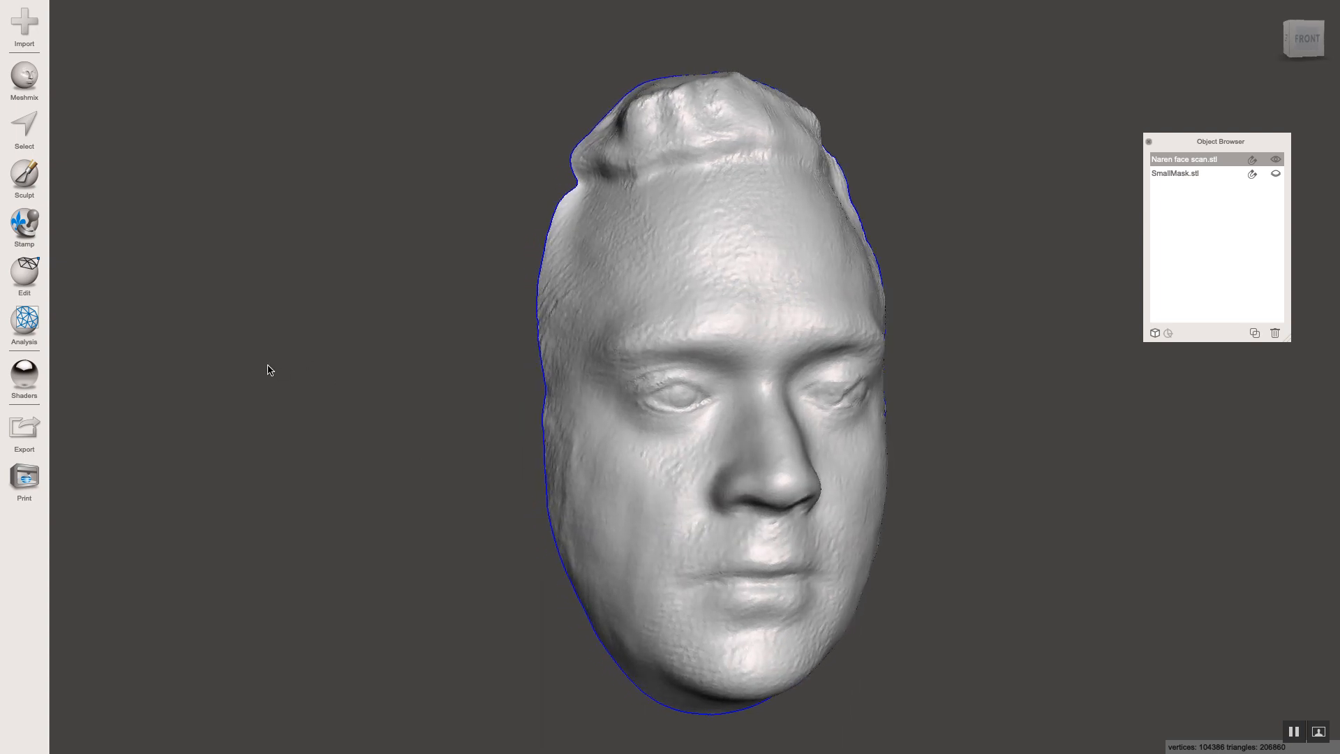
click(24, 128)
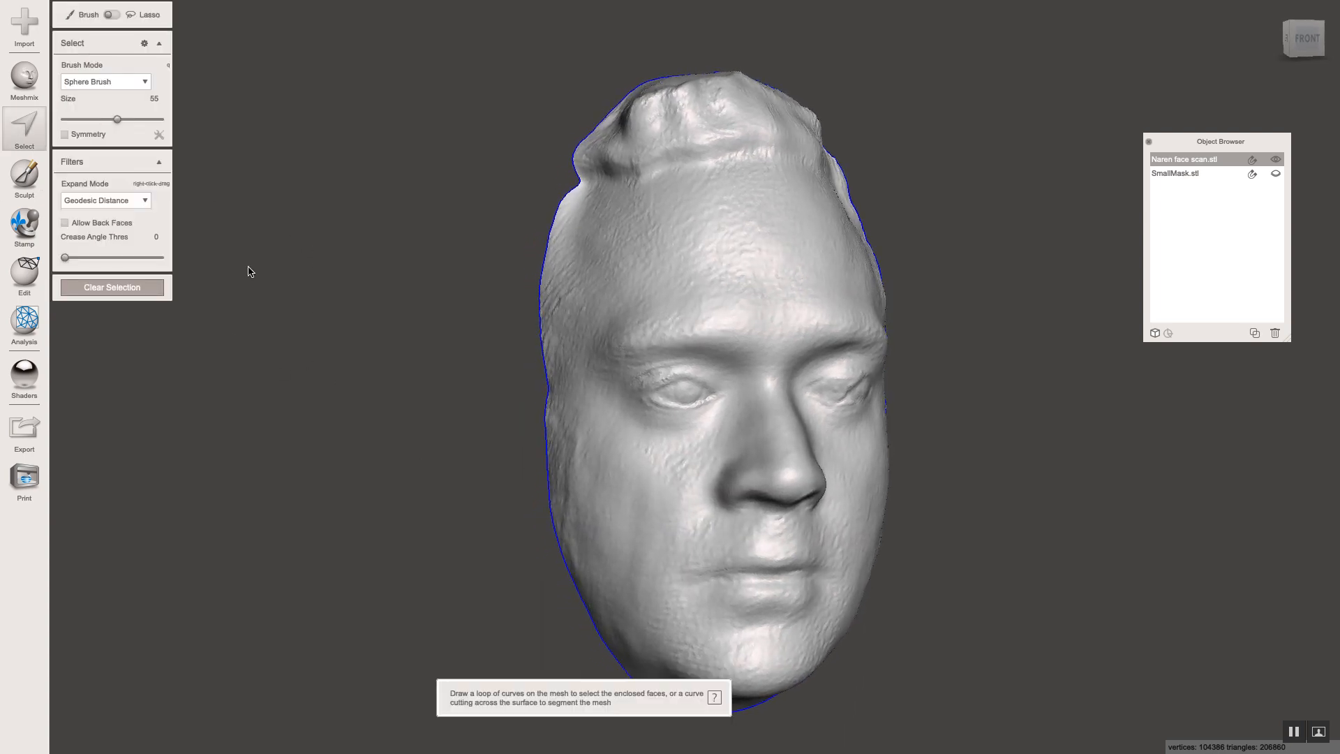
drag(118, 121, 101, 124)
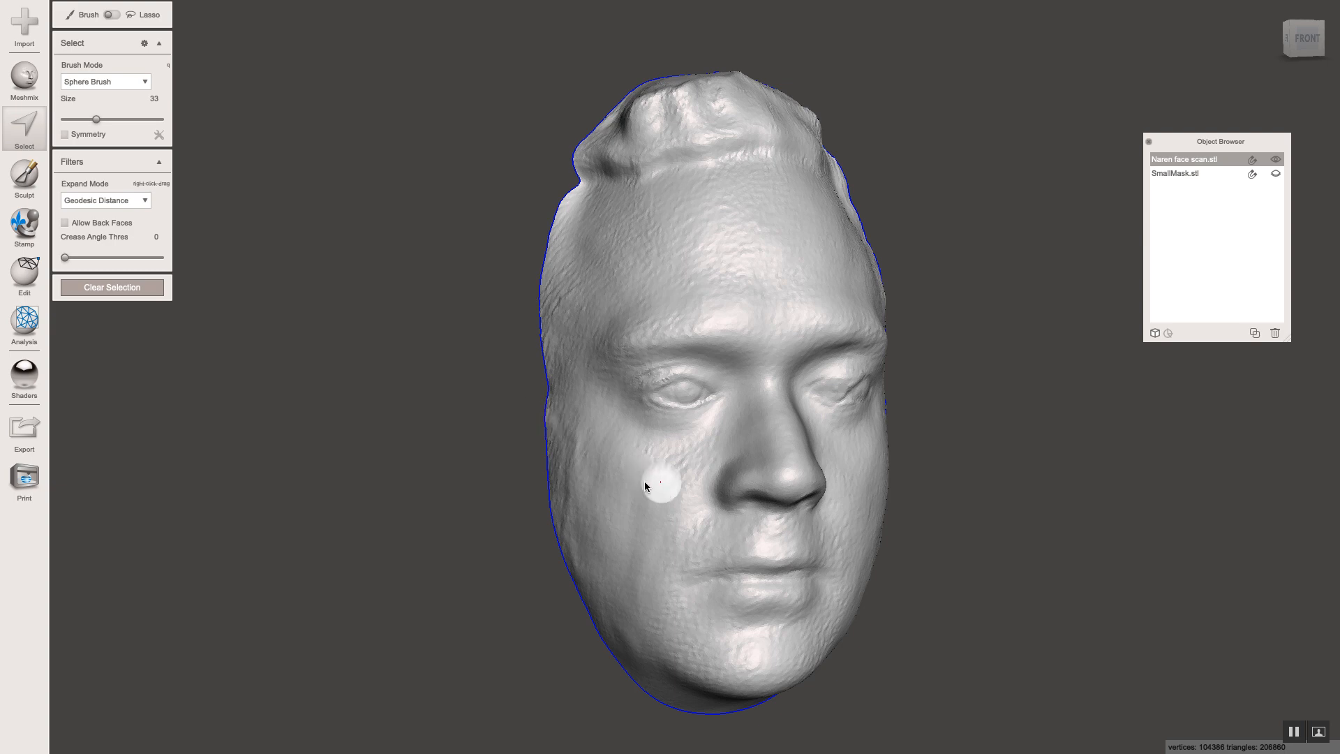
right_drag(643, 480, 642, 481)
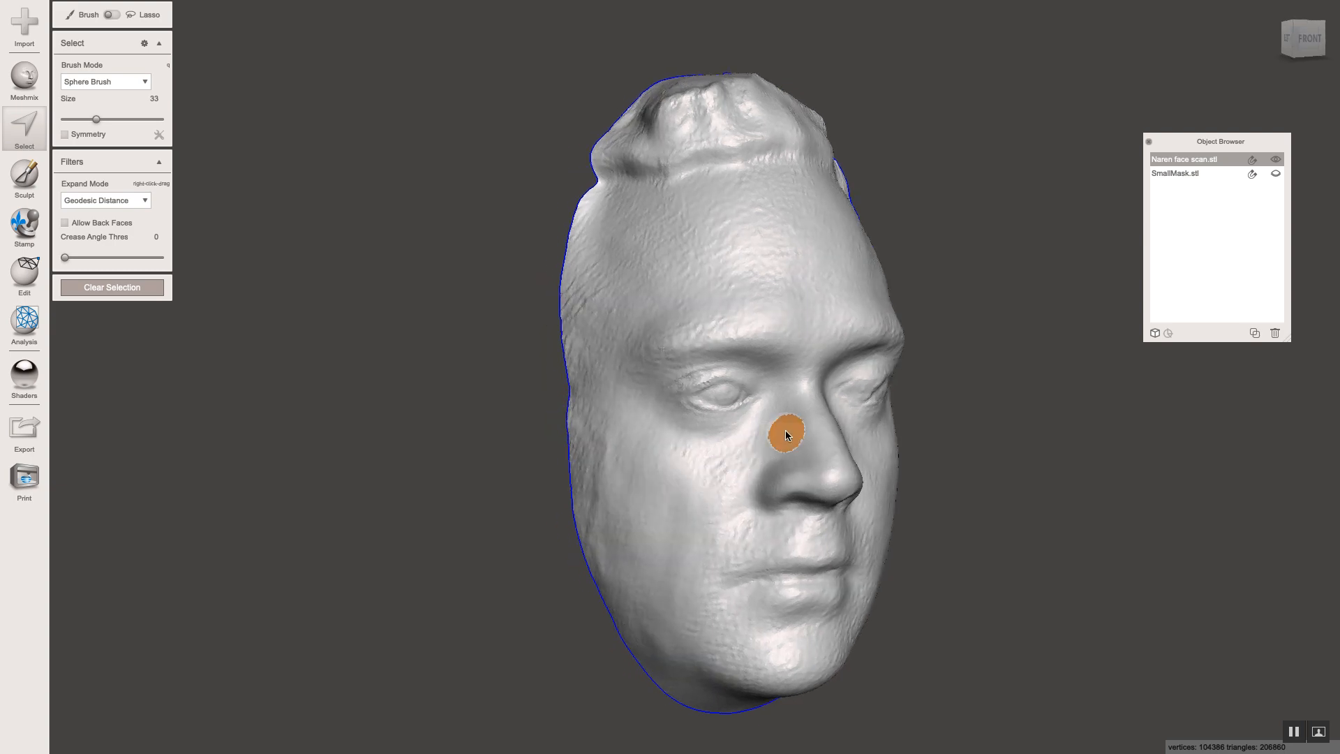
mouse_move(740, 466)
mouse_down()
mouse_move(698, 518)
mouse_move(683, 651)
mouse_move(625, 584)
mouse_move(605, 615)
mouse_up()
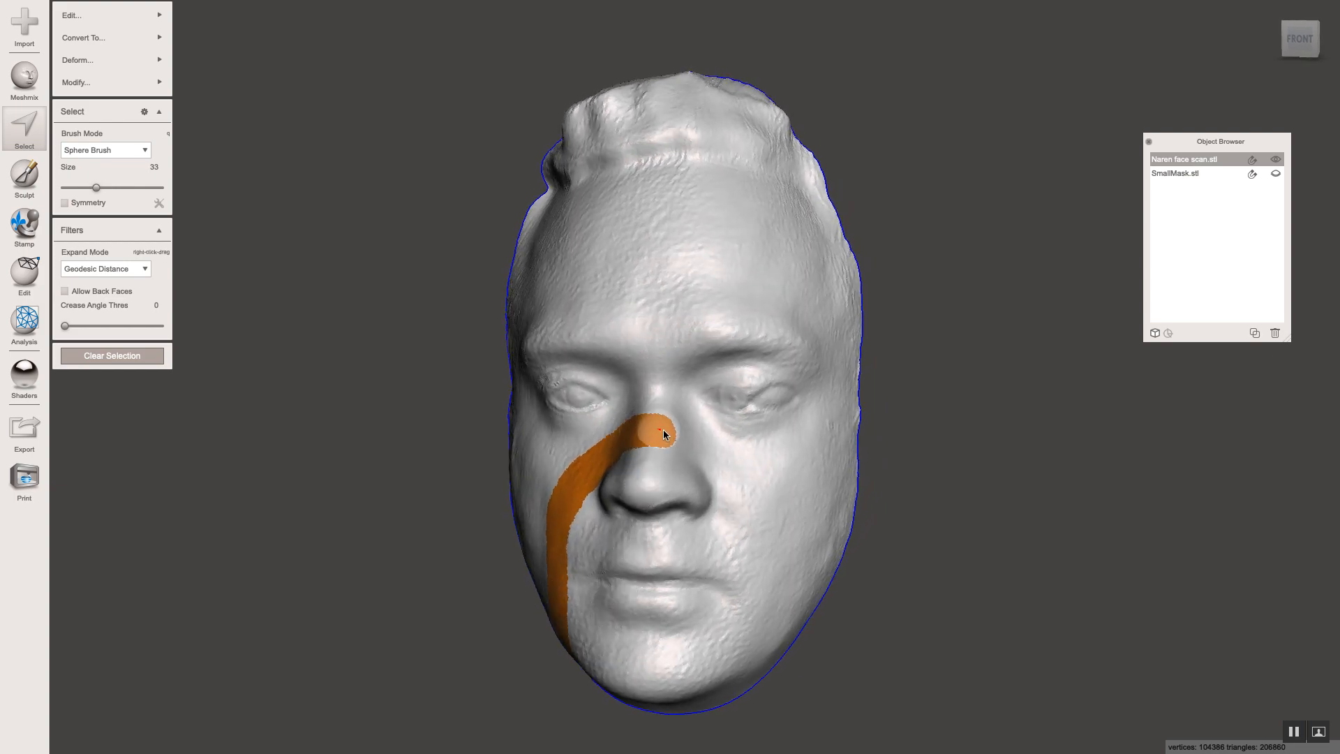
mouse_move(696, 451)
mouse_down()
mouse_move(761, 539)
mouse_move(765, 636)
mouse_up()
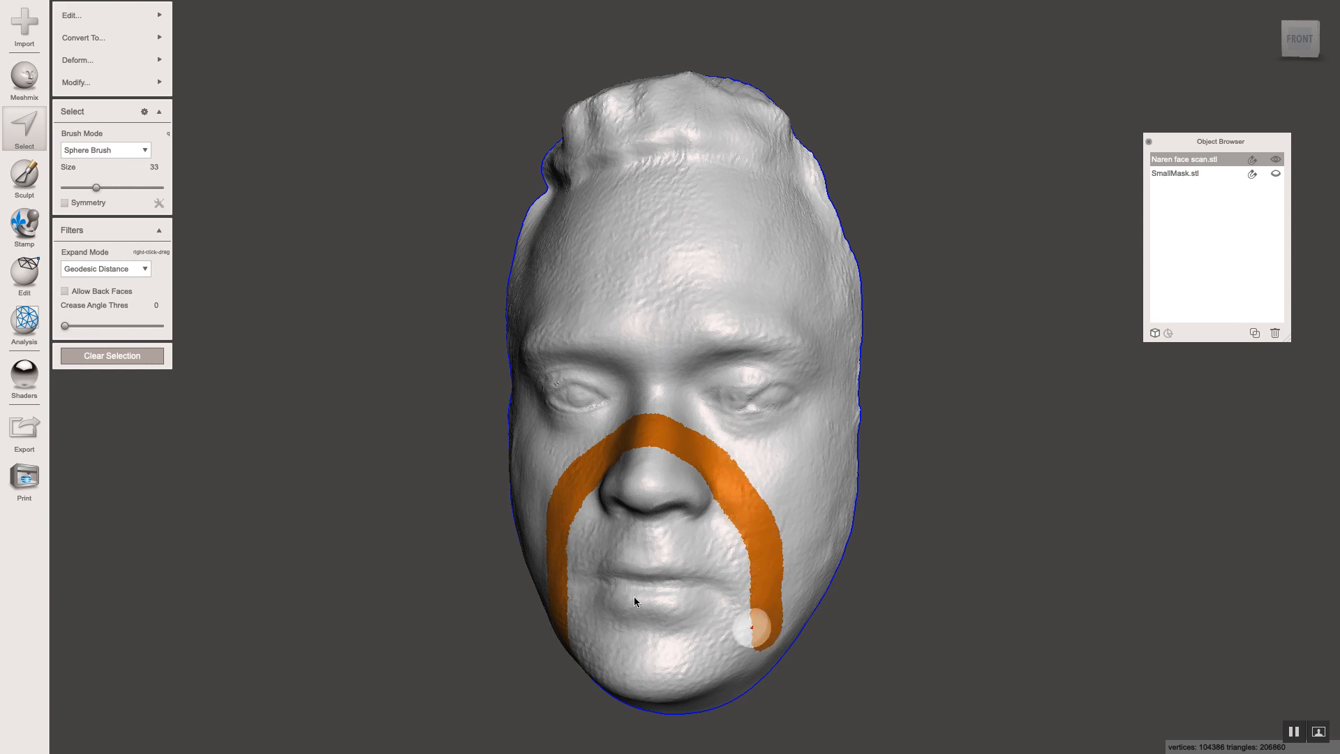
Step: Extend the selected band beneath the chin to close the loop around nose and mouth, and check it from several angles
right_drag(443, 515, 457, 416)
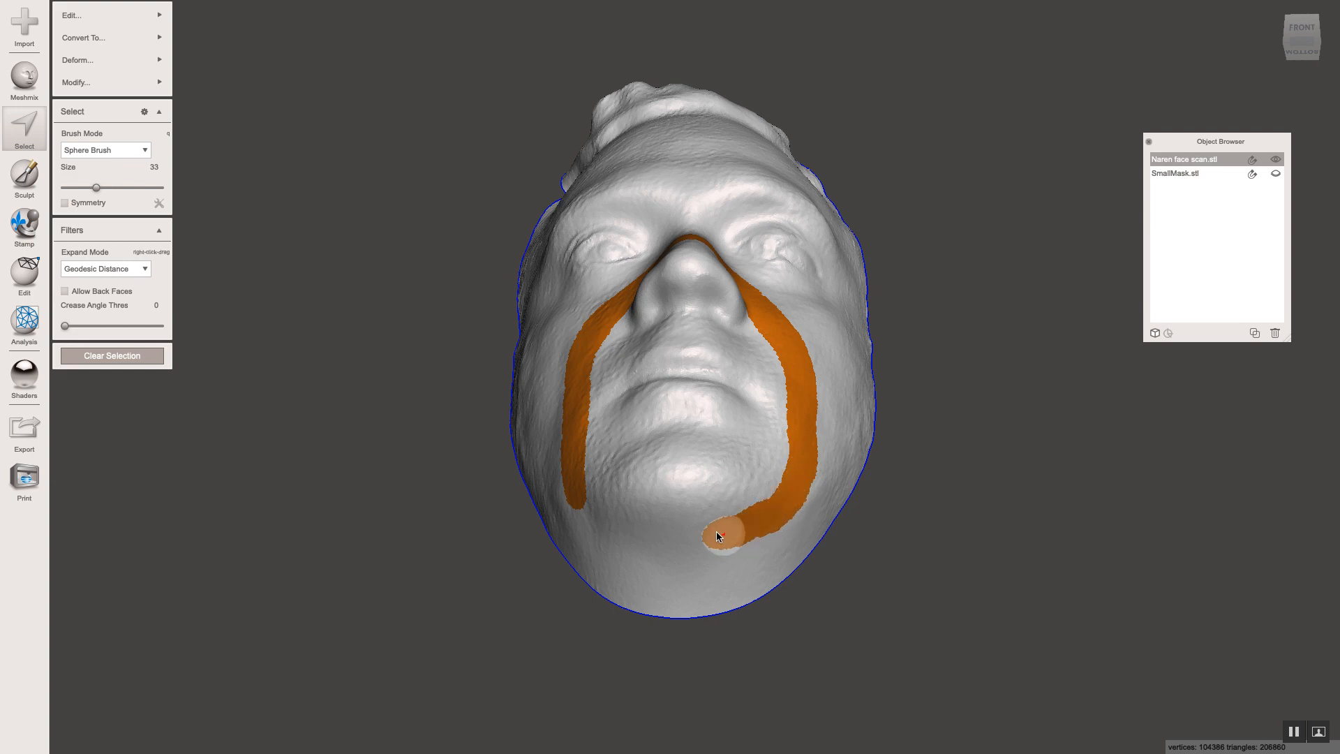
drag(664, 542, 587, 509)
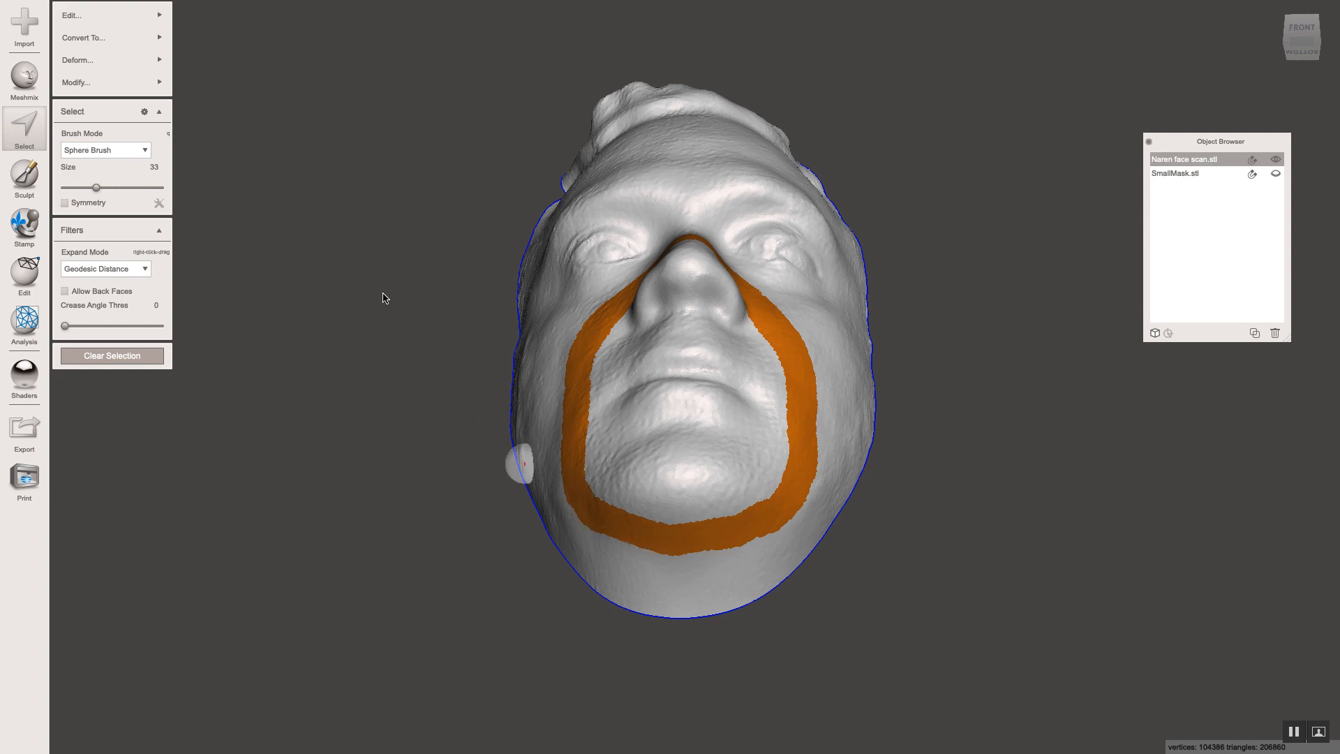
right_drag(382, 298, 387, 386)
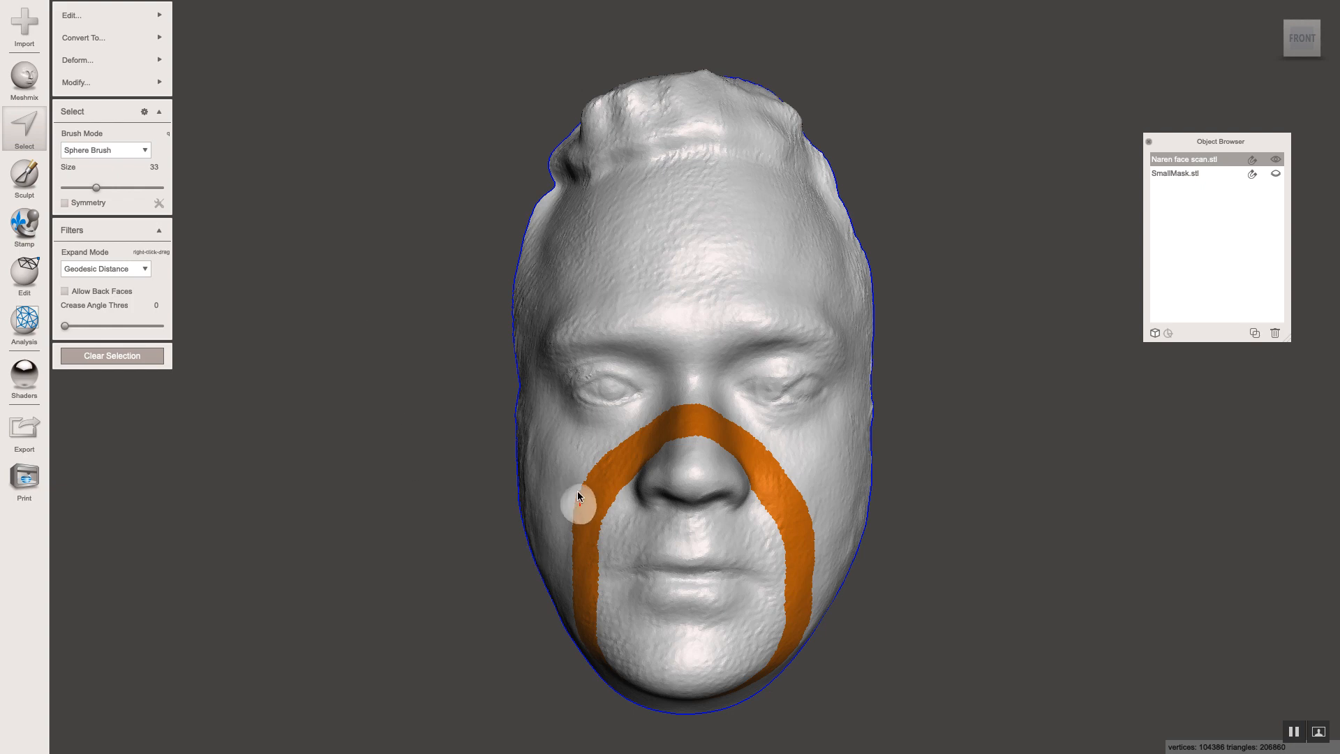
right_drag(362, 423, 464, 454)
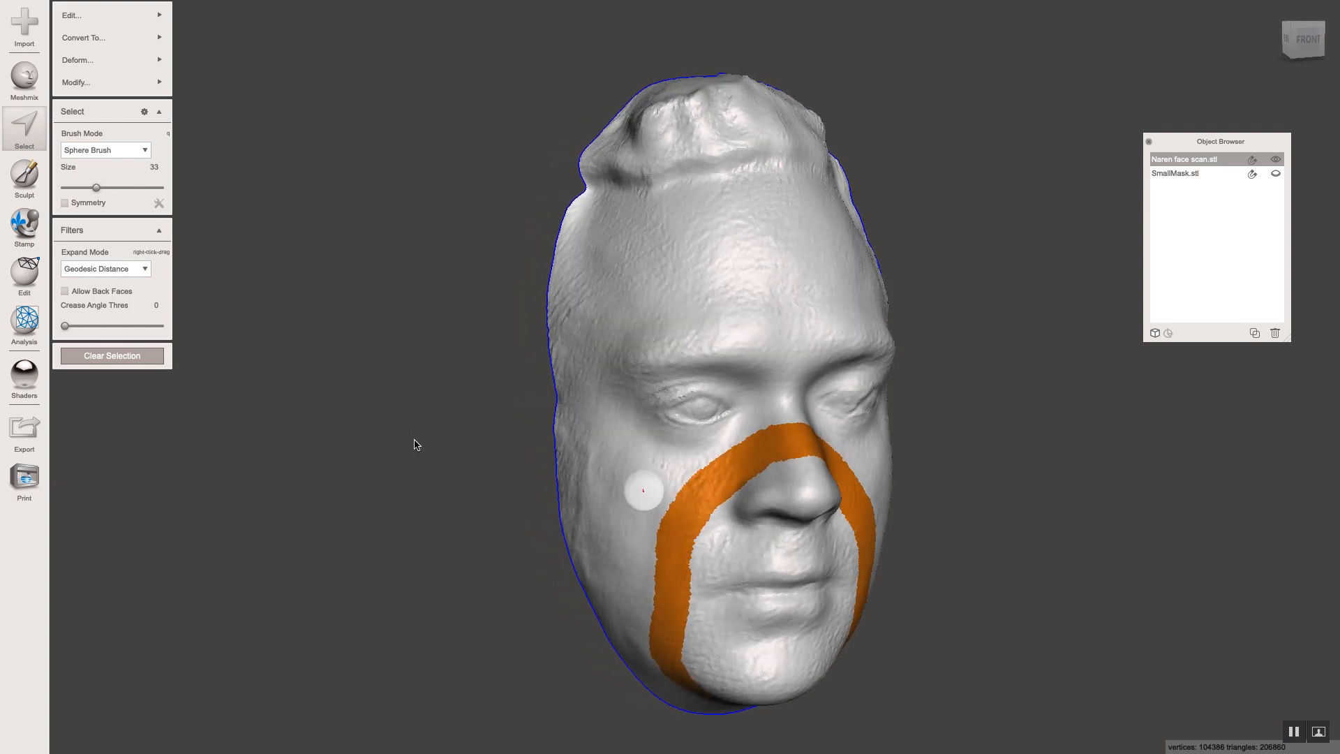
right_drag(1112, 508, 1066, 478)
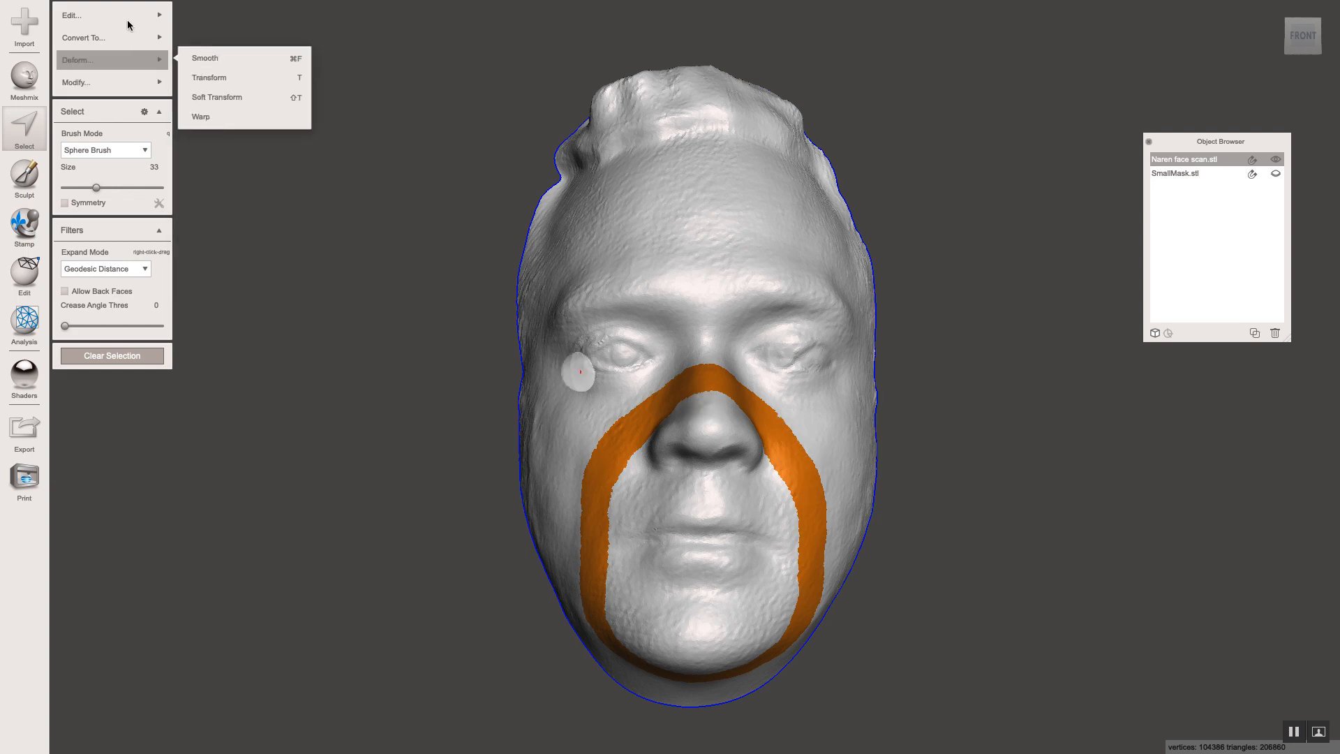
Step: Offset the selected band by 0.2 mm with Connected off, and separate the offset band into its own object
mouse_move(135, 19)
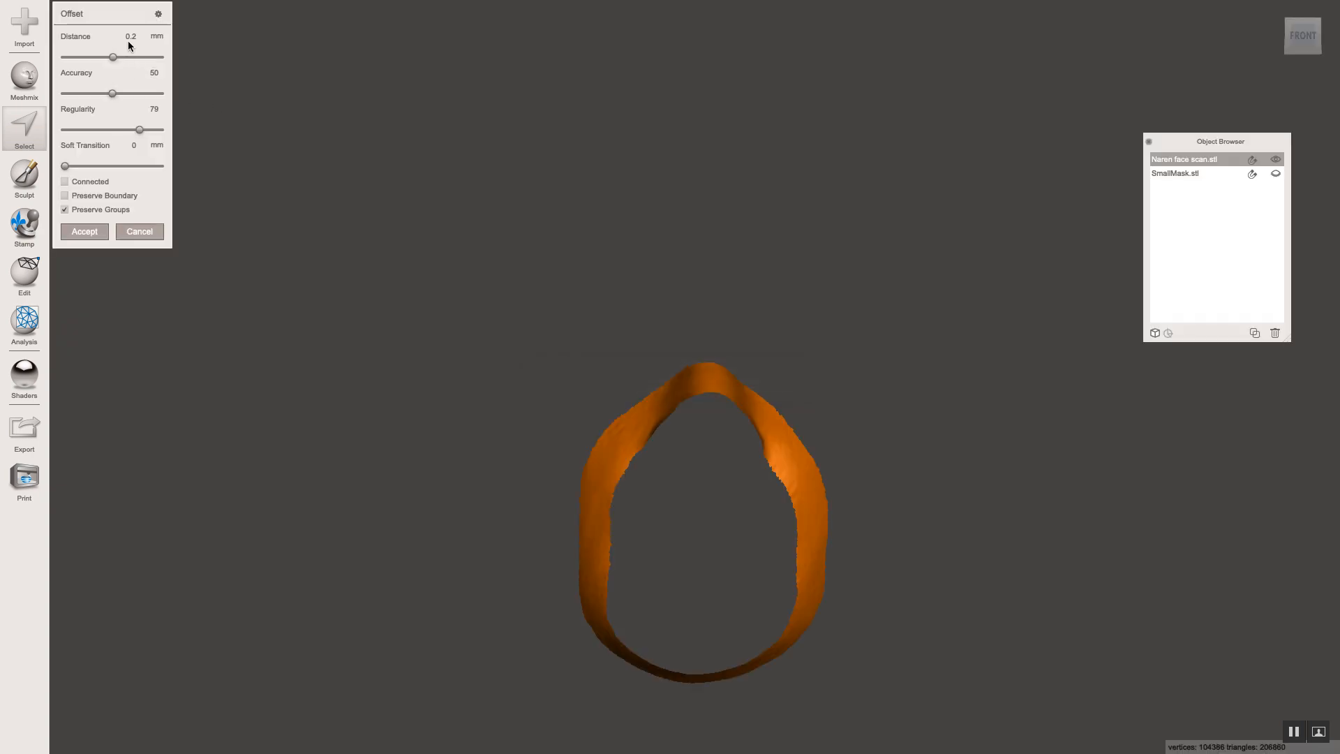
click(86, 234)
right_drag(412, 275, 455, 310)
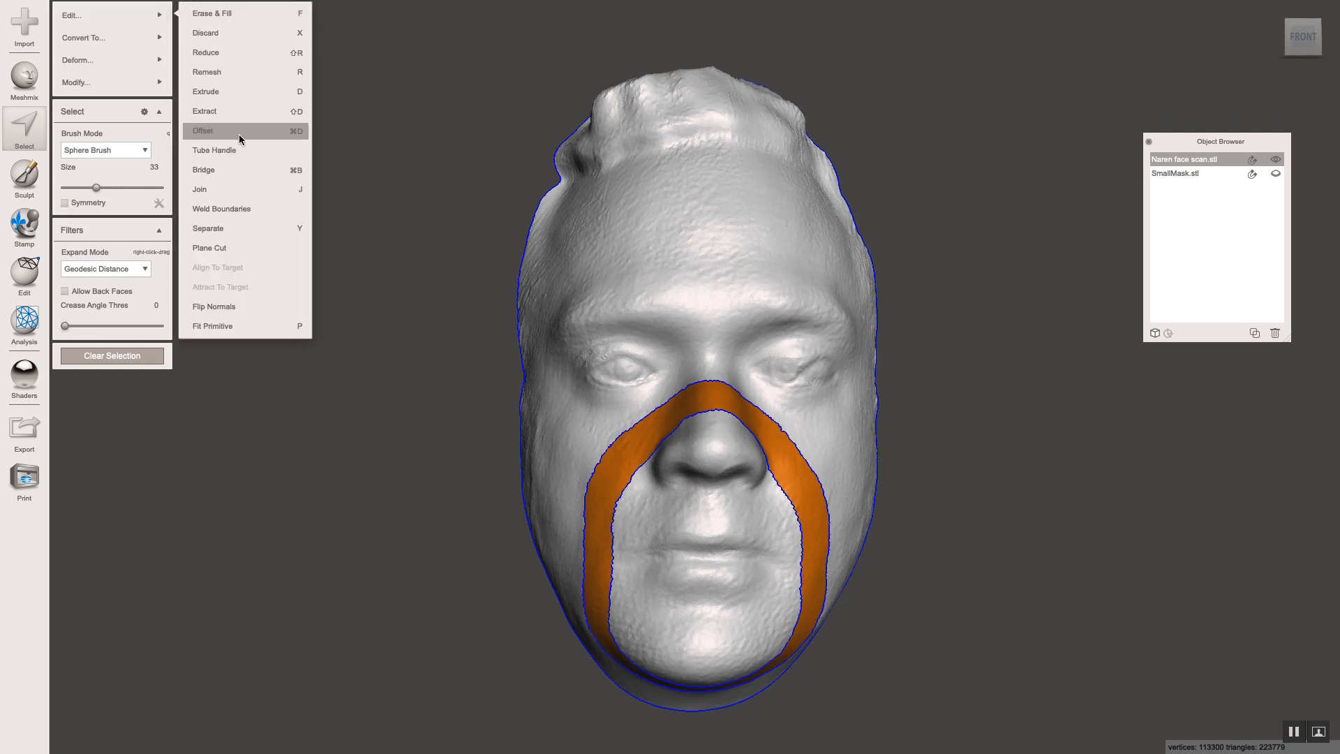
click(259, 225)
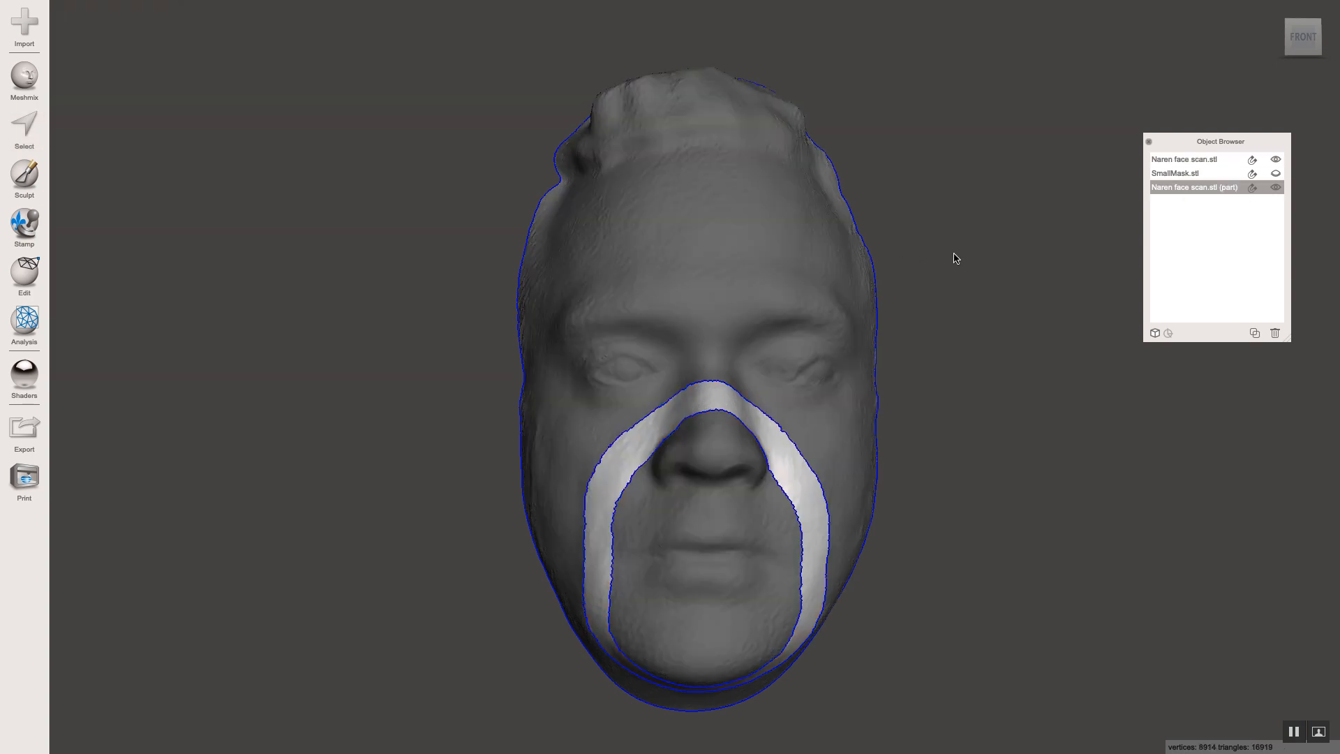
right_drag(1029, 380, 1000, 367)
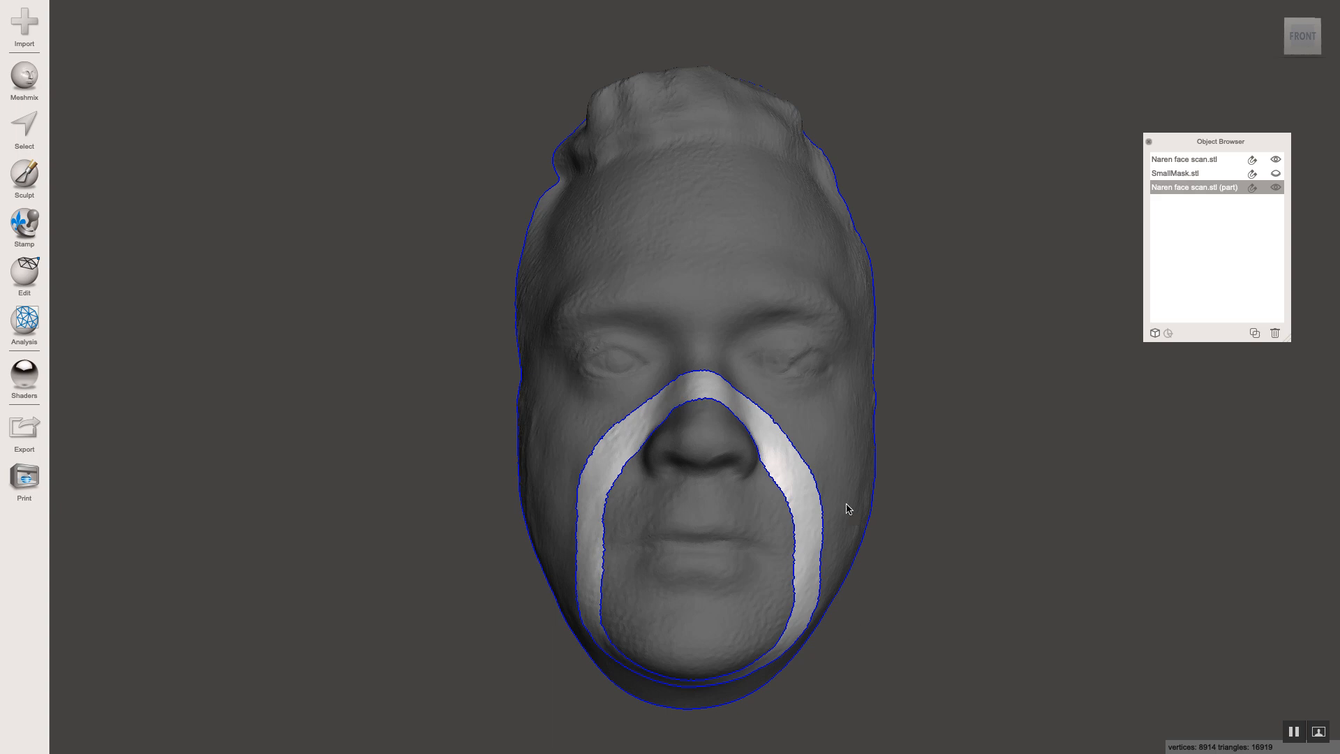
Step: Check the face scan, SmallMask.stl and the separated band one by one, ending with the band active
click(1183, 160)
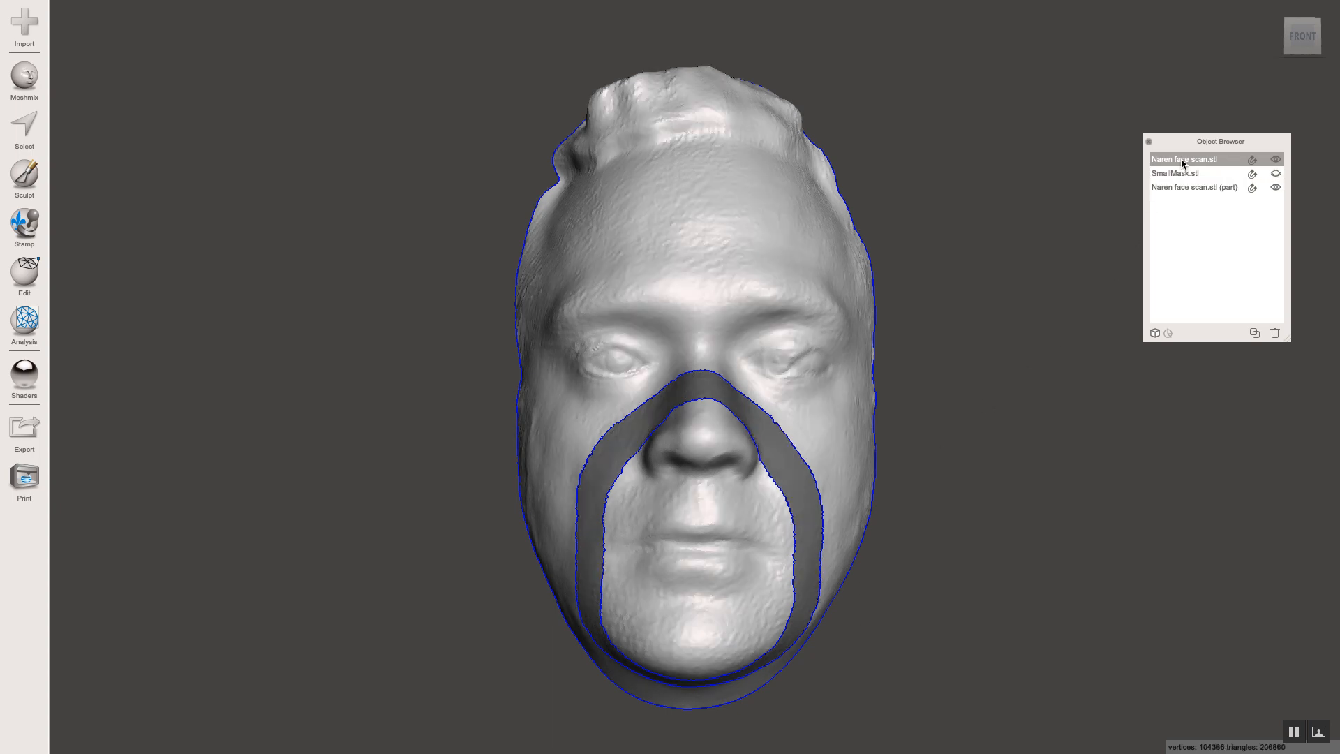
click(1183, 173)
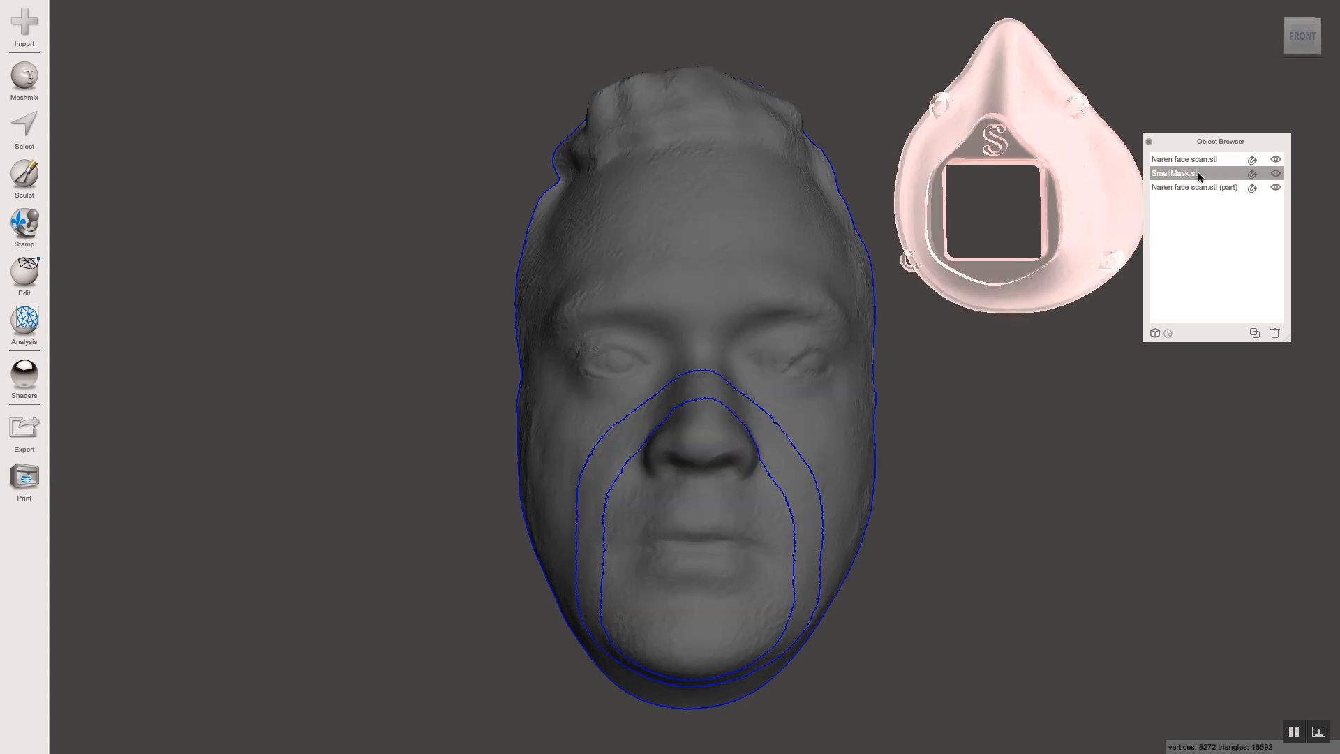
click(1199, 186)
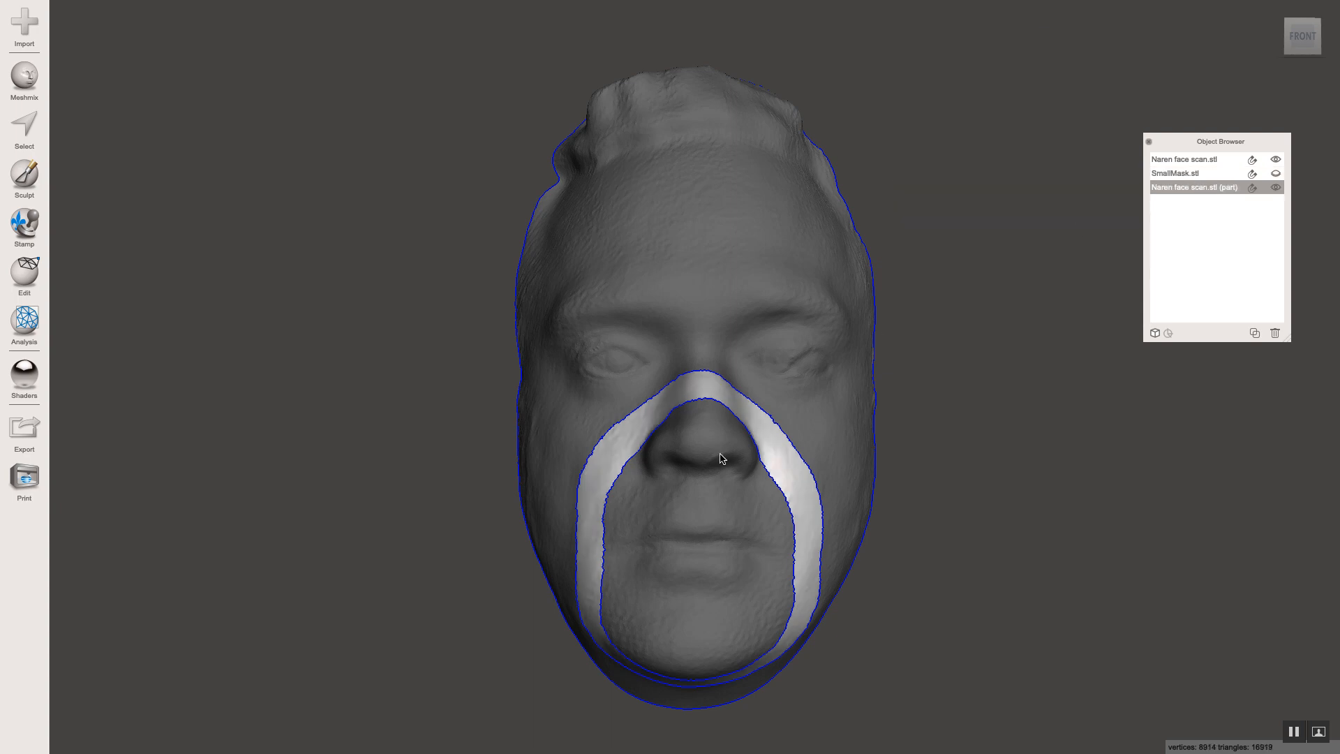
mouse_move(1019, 425)
right_down()
mouse_move(1070, 428)
mouse_move(1021, 438)
right_up()
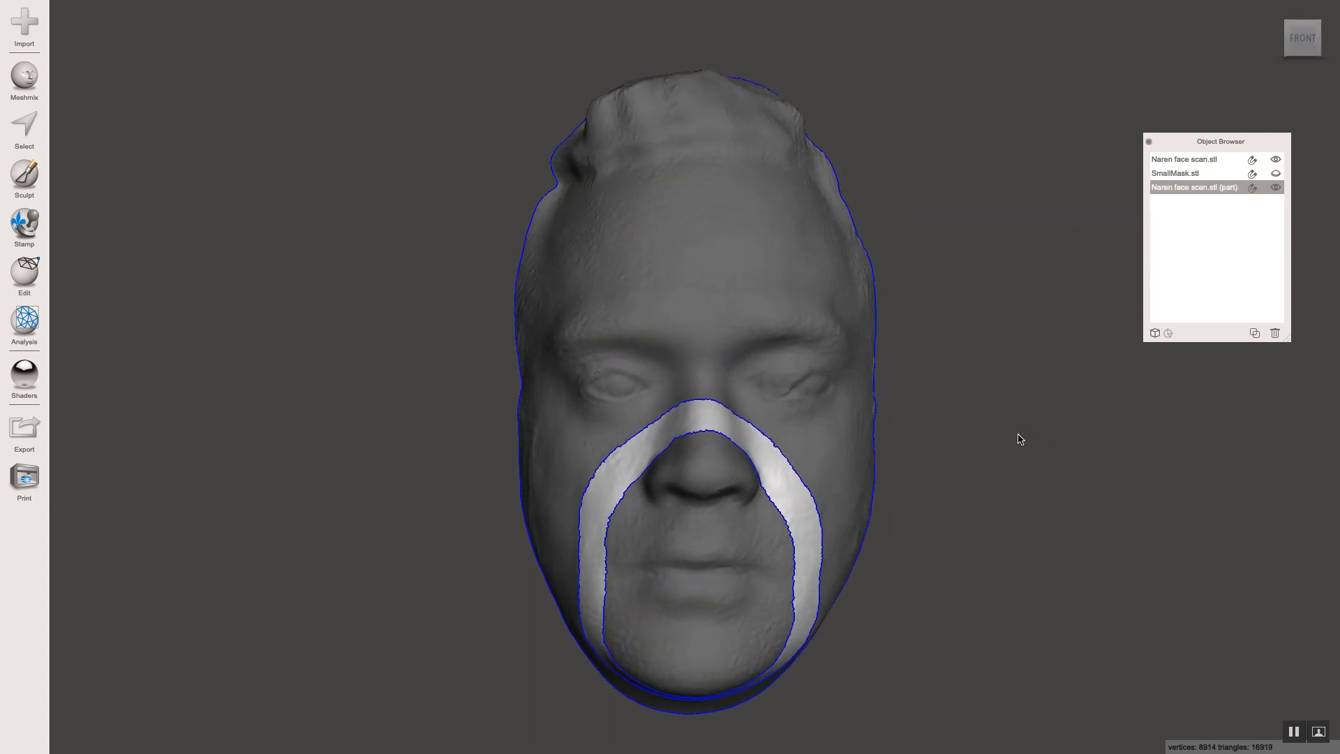
Step: Hide the face scan and select the entire mesh of the separated band
click(1278, 162)
right_drag(571, 356, 312, 319)
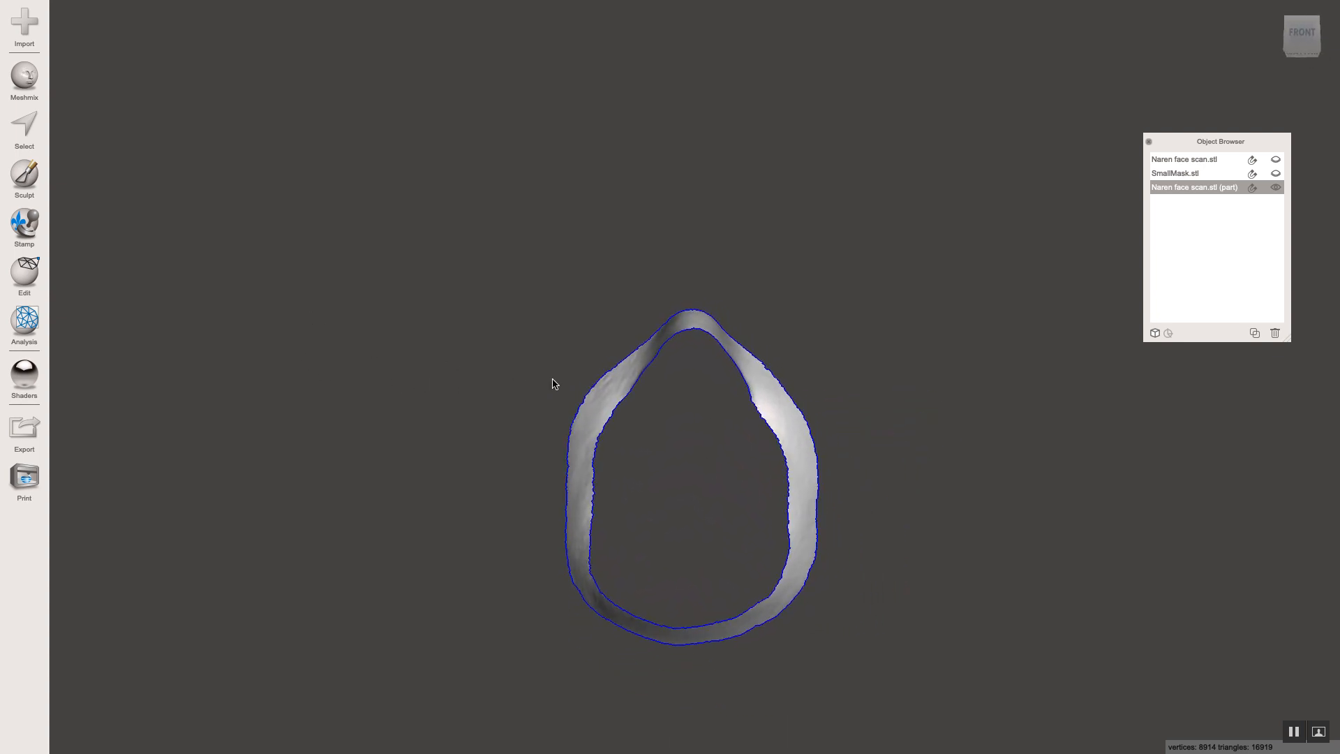
key(s)
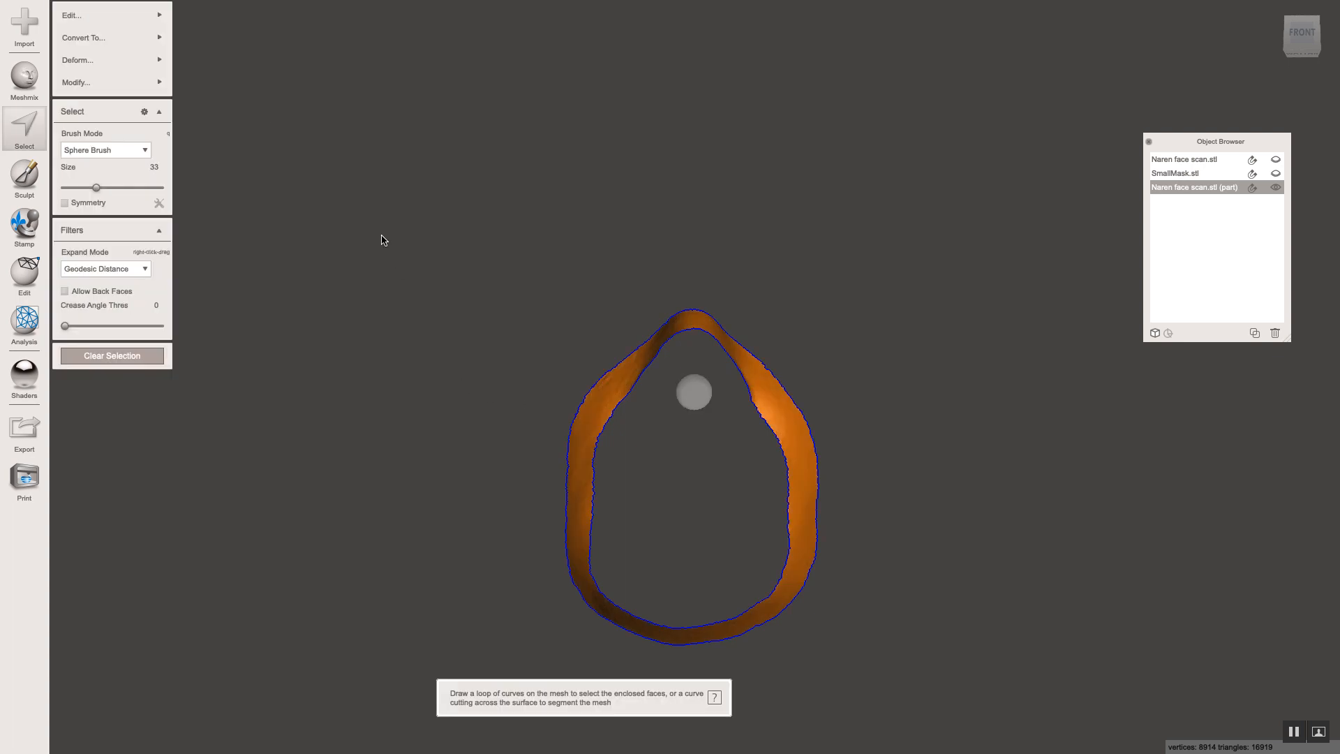
Step: Extrude the selected band with Constant direction and the Offset end type, adjust its offset thickness, accept it and clear the selection
mouse_move(125, 16)
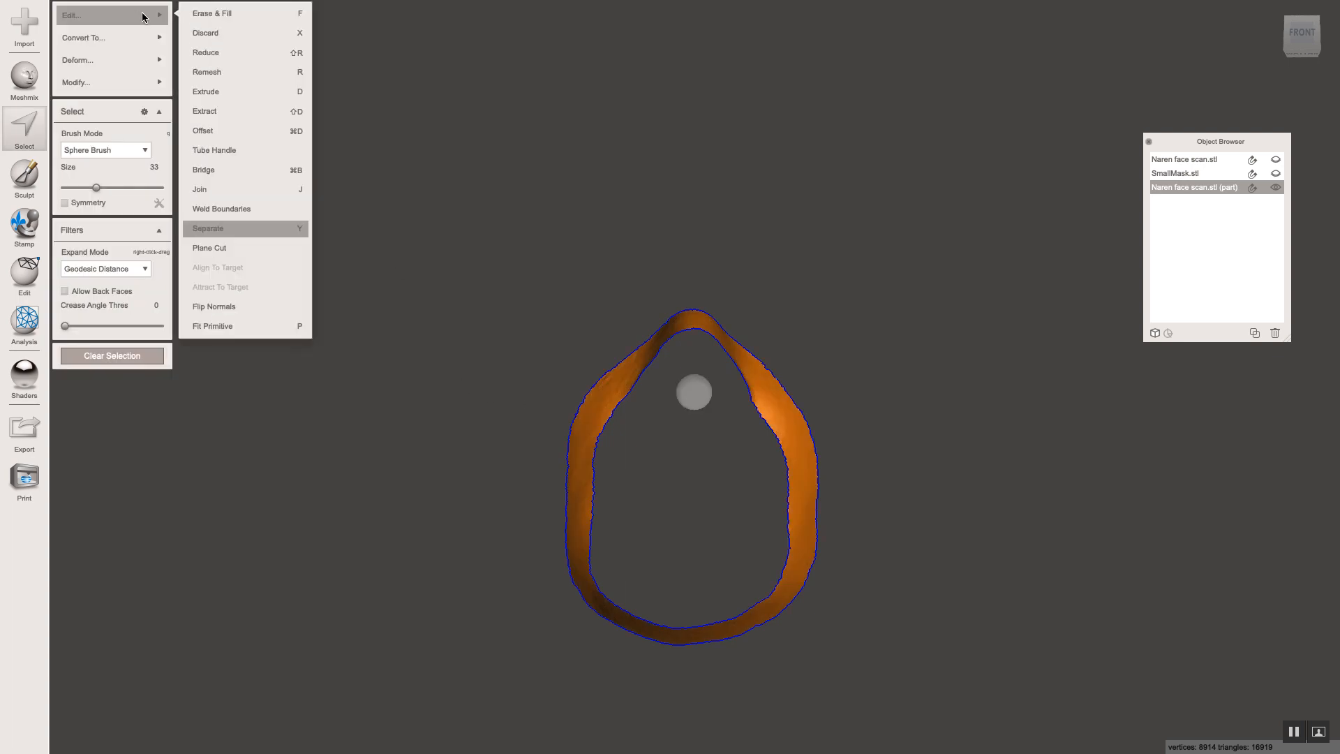
click(224, 88)
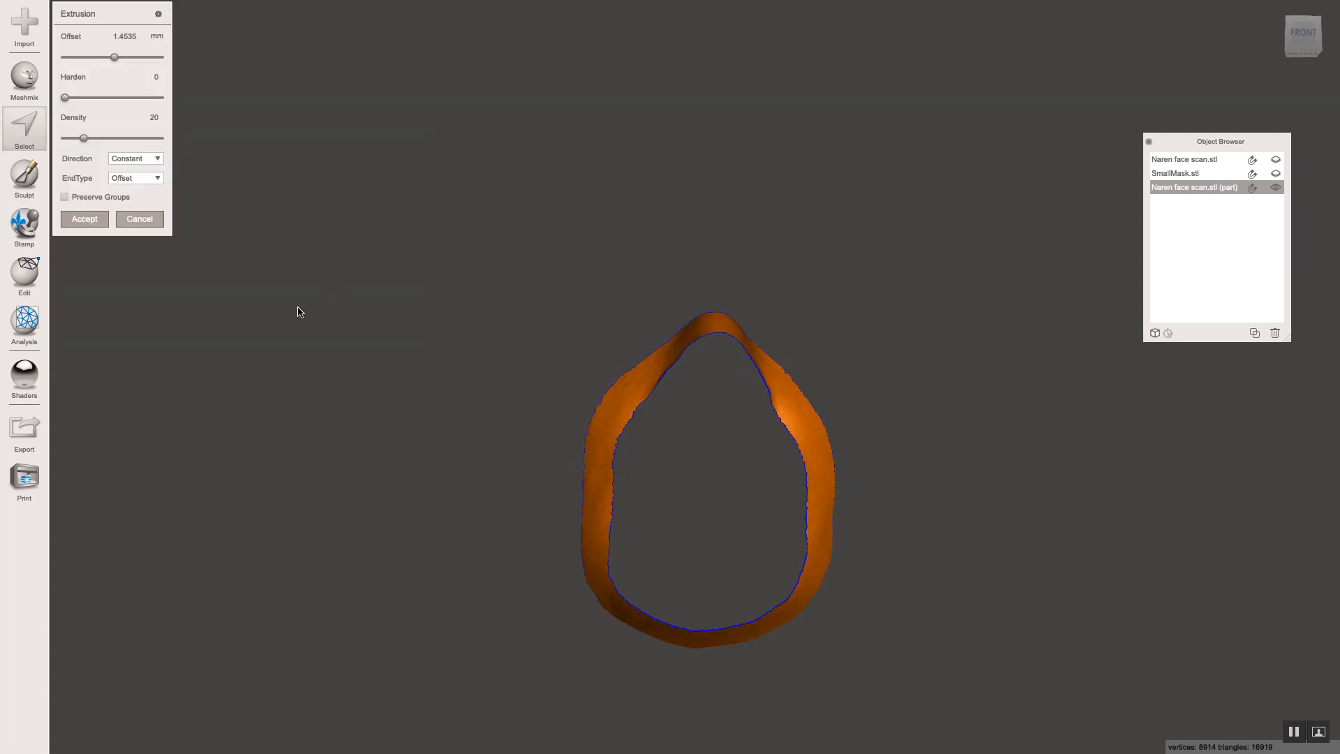
right_drag(298, 312, 285, 314)
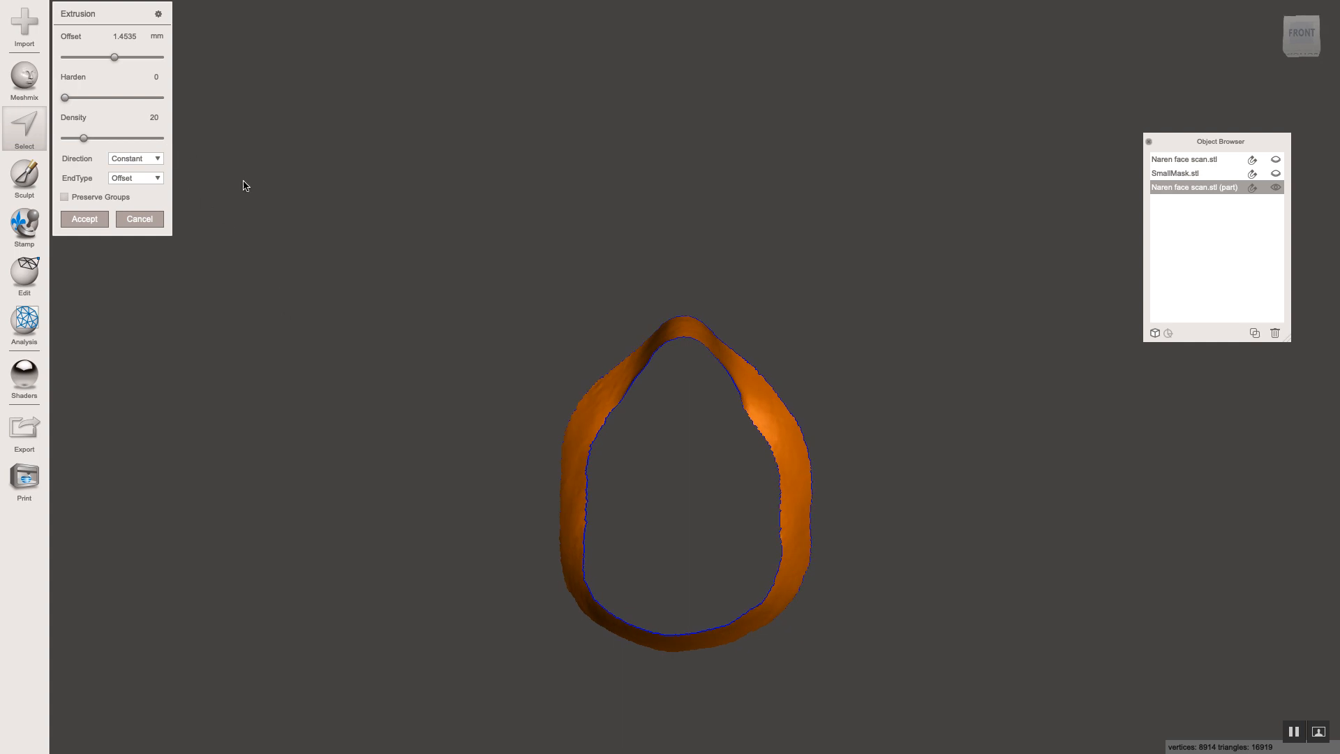
mouse_move(333, 260)
right_down()
mouse_move(344, 257)
mouse_move(317, 264)
right_up()
drag(137, 34, 108, 32)
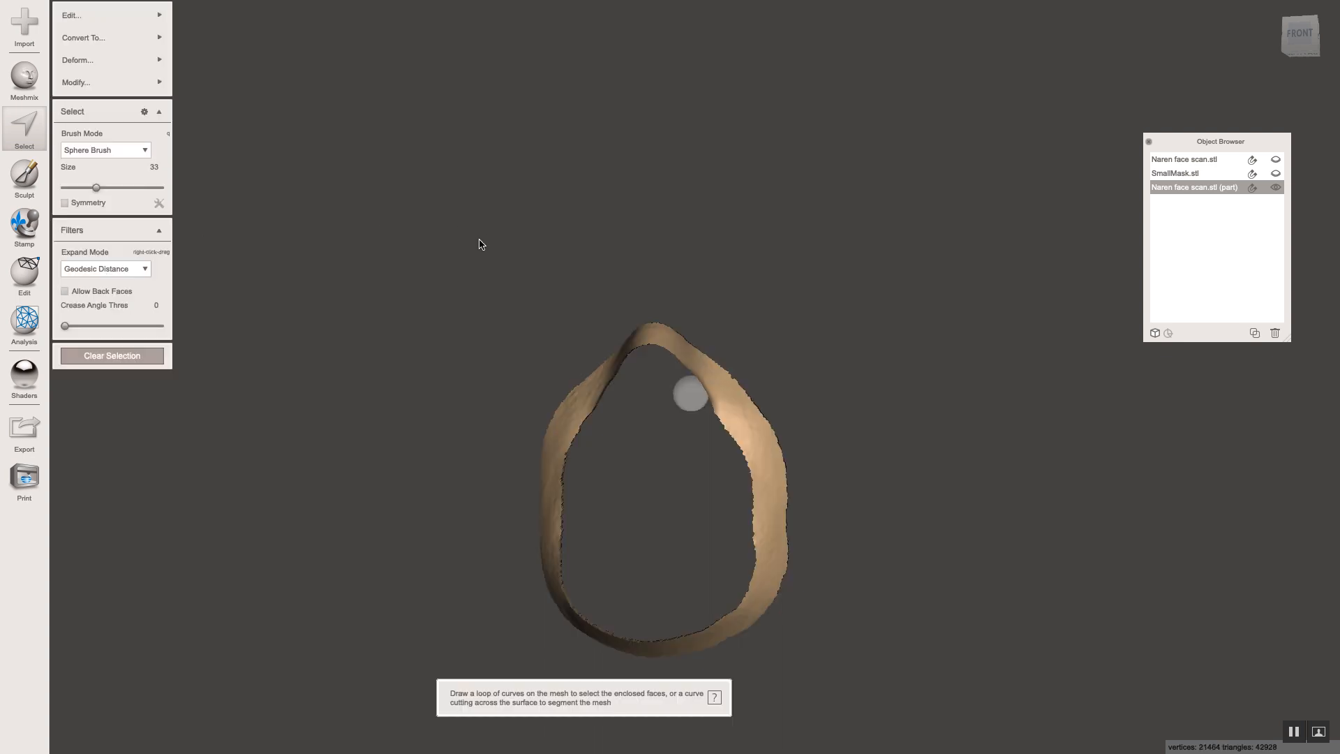
right_drag(403, 290, 475, 335)
mouse_move(556, 437)
right_down()
mouse_move(470, 416)
mouse_move(550, 420)
right_up()
right_drag(463, 411, 464, 411)
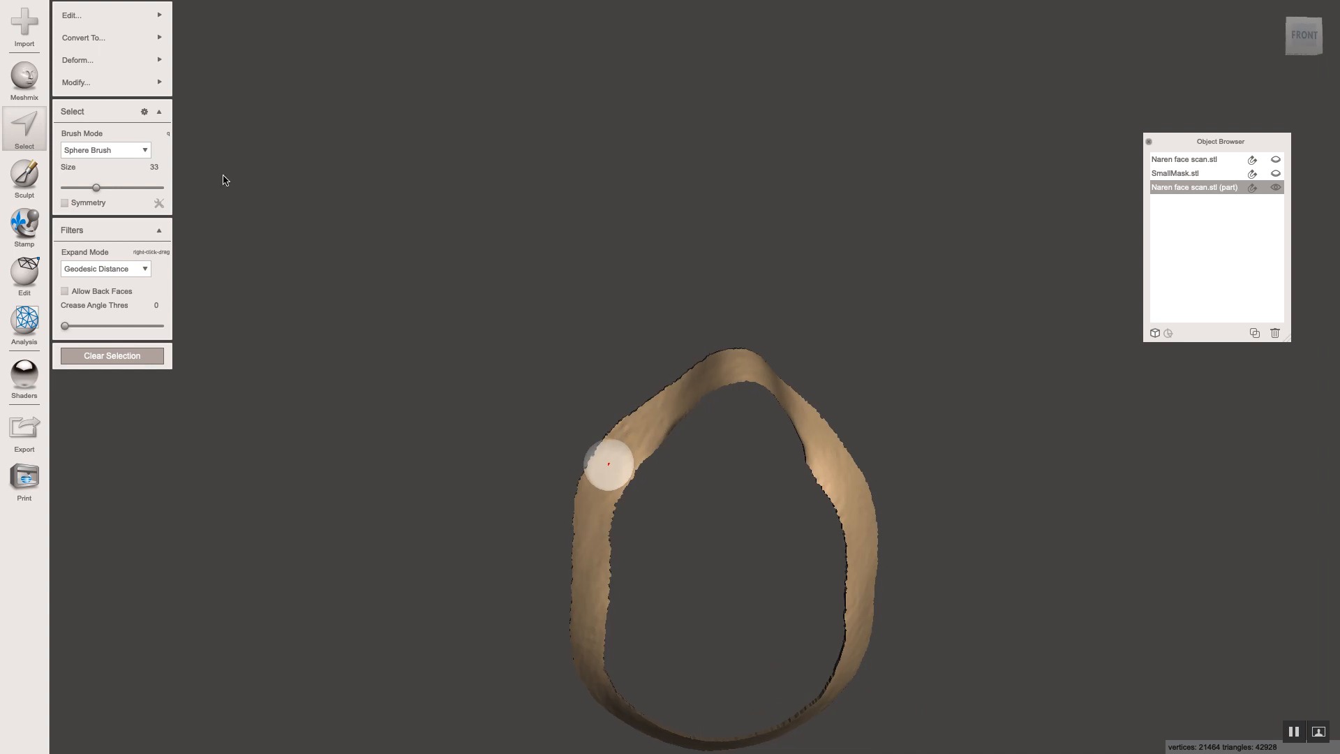
Step: Try to smooth the boundary of the extruded band with Smooth Boundary
click(134, 82)
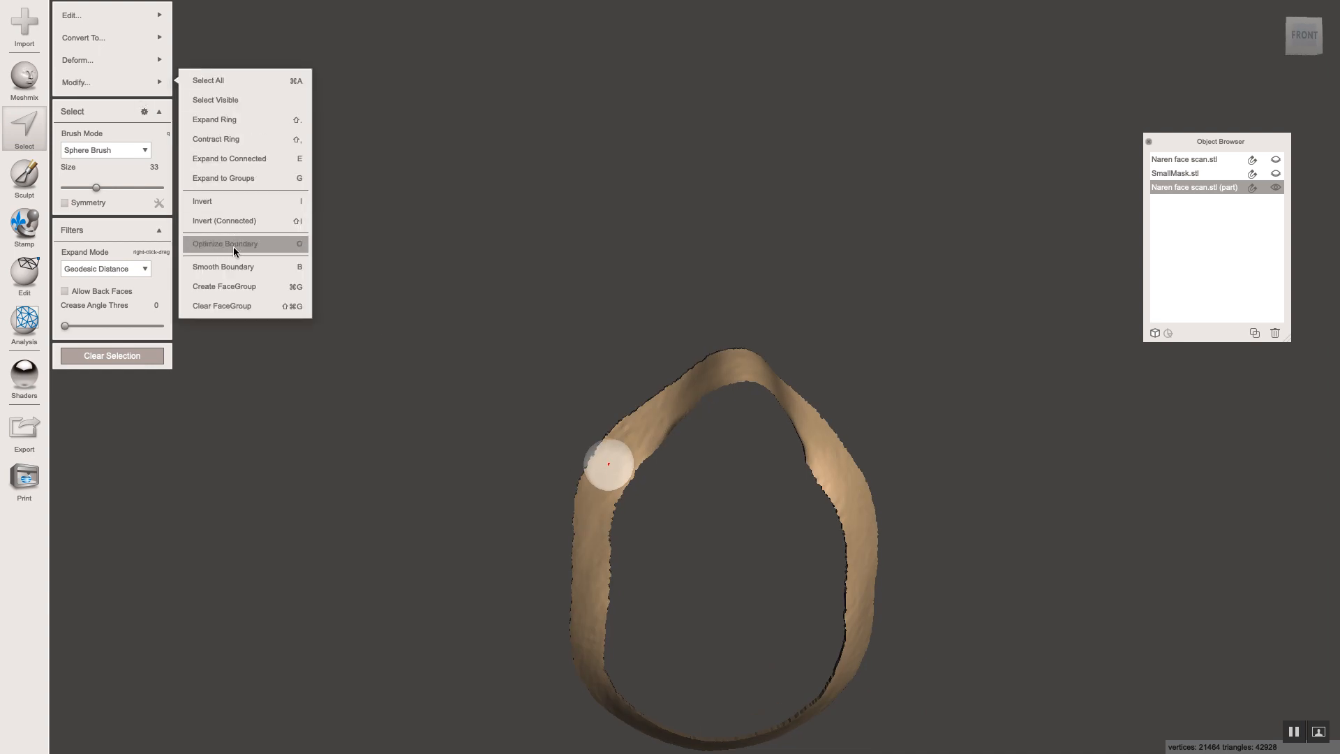
click(231, 267)
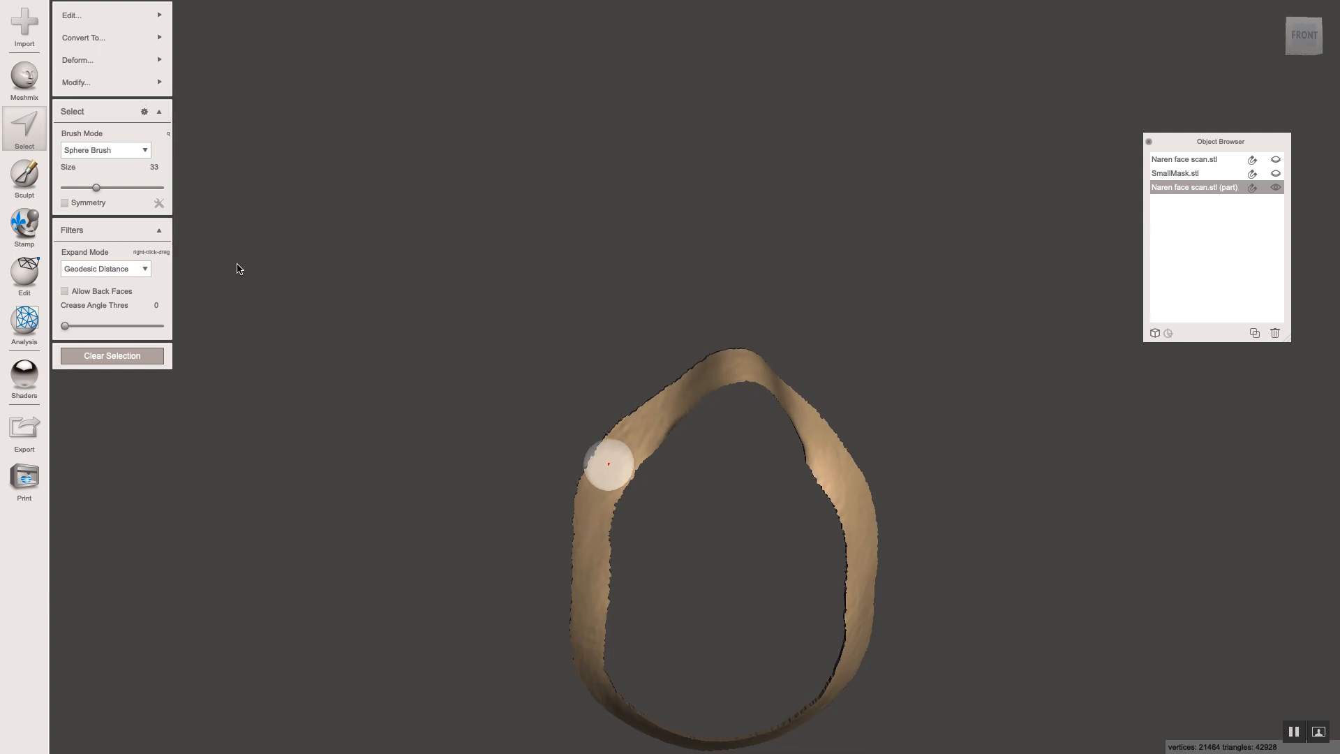
right_drag(467, 289, 406, 242)
click(89, 261)
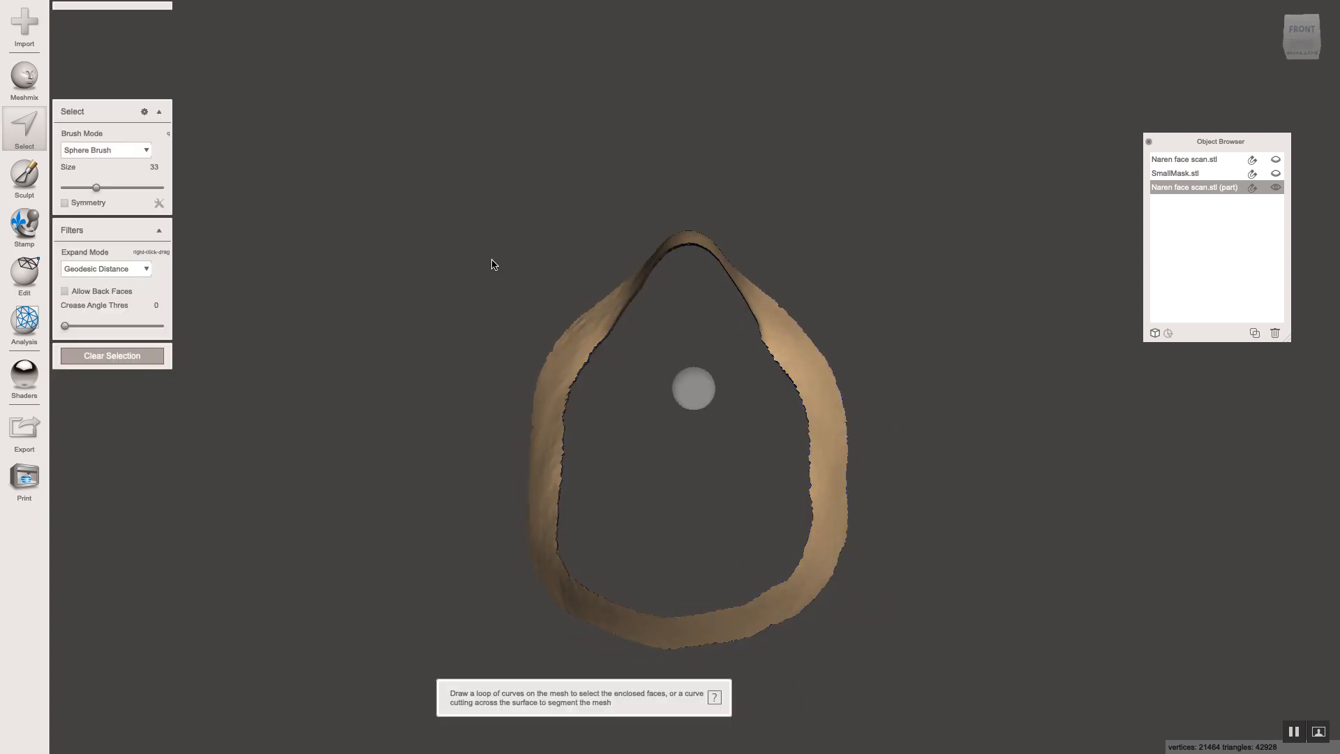
right_drag(391, 228, 486, 259)
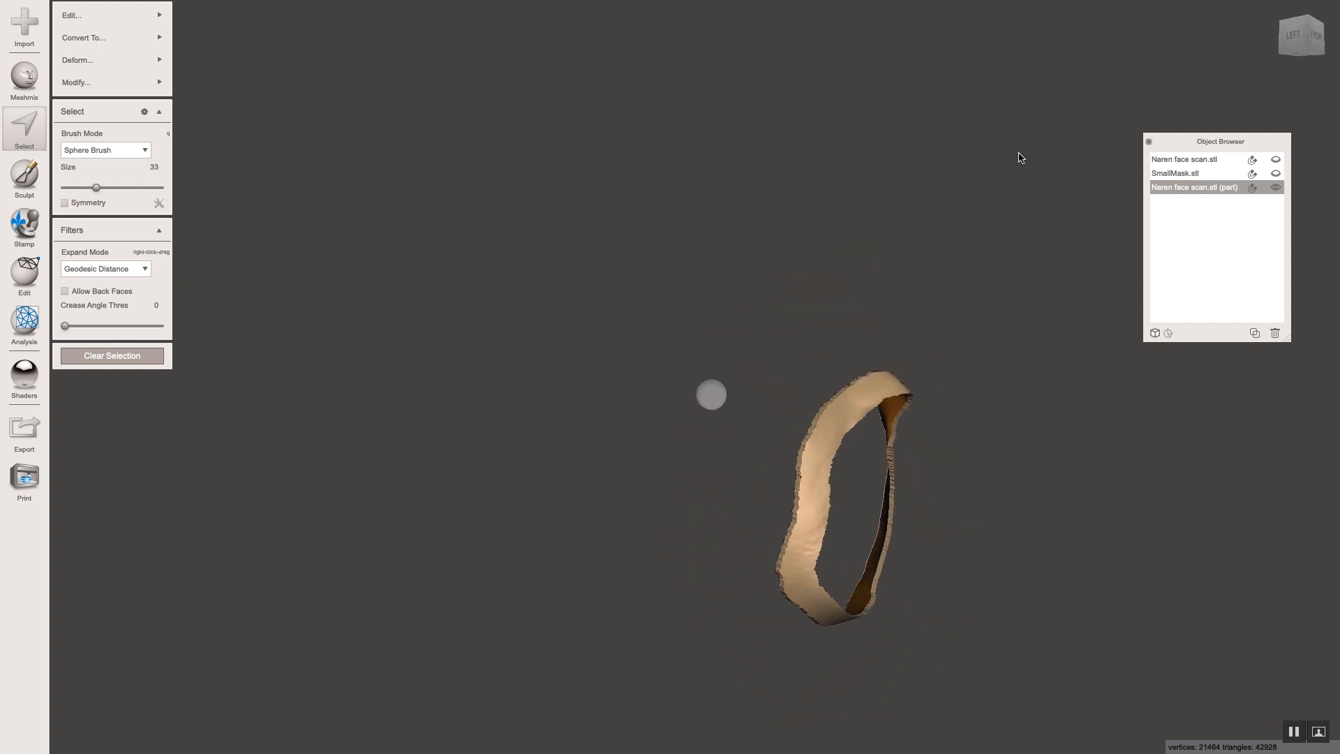
Step: Show the face scan and SmallMask.stl alongside the band, and make SmallMask.stl the active object
click(1277, 158)
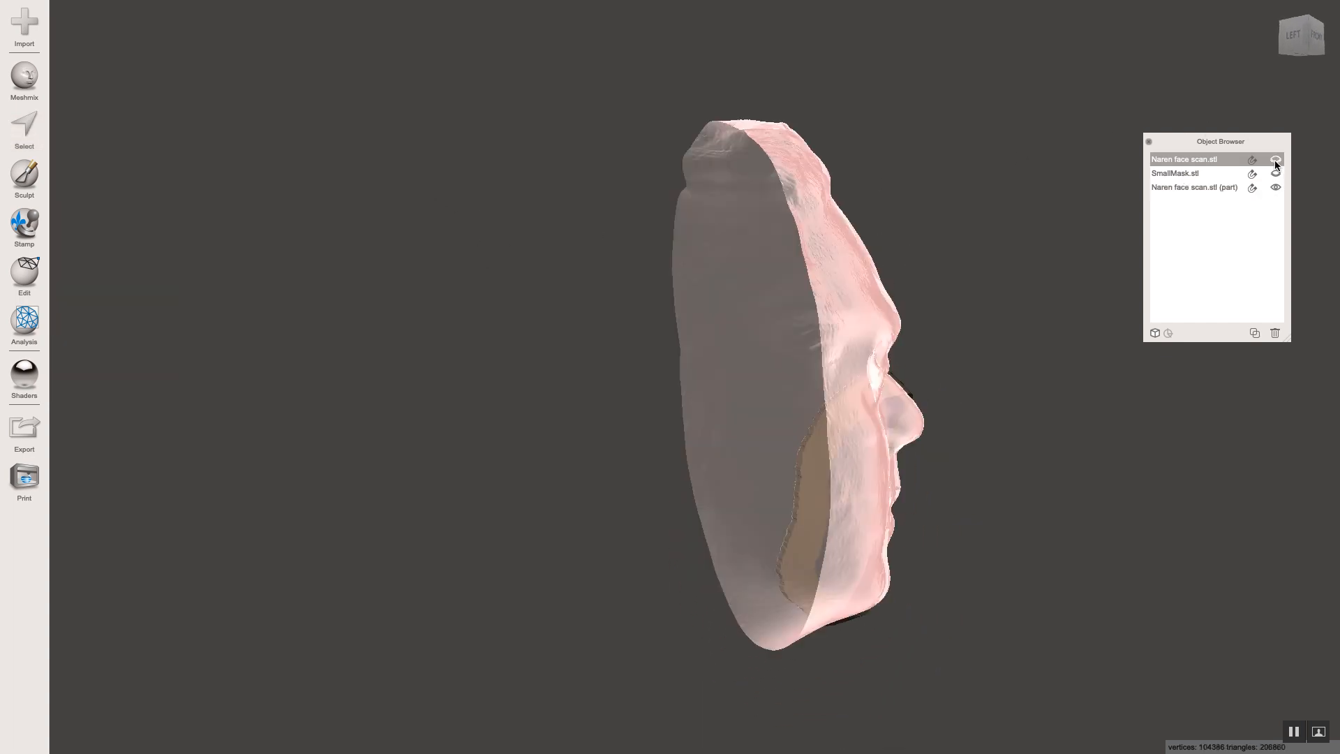
right_drag(947, 217, 893, 219)
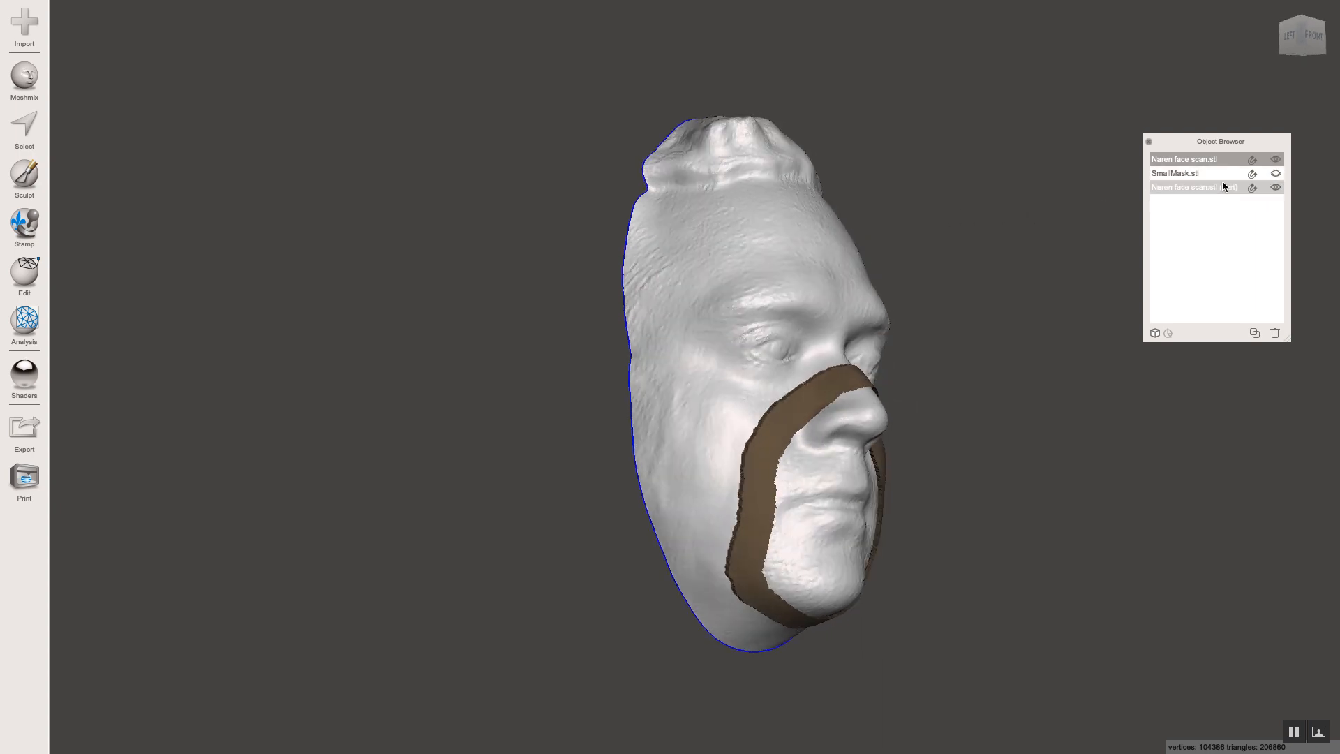
click(1275, 173)
right_drag(714, 186, 608, 210)
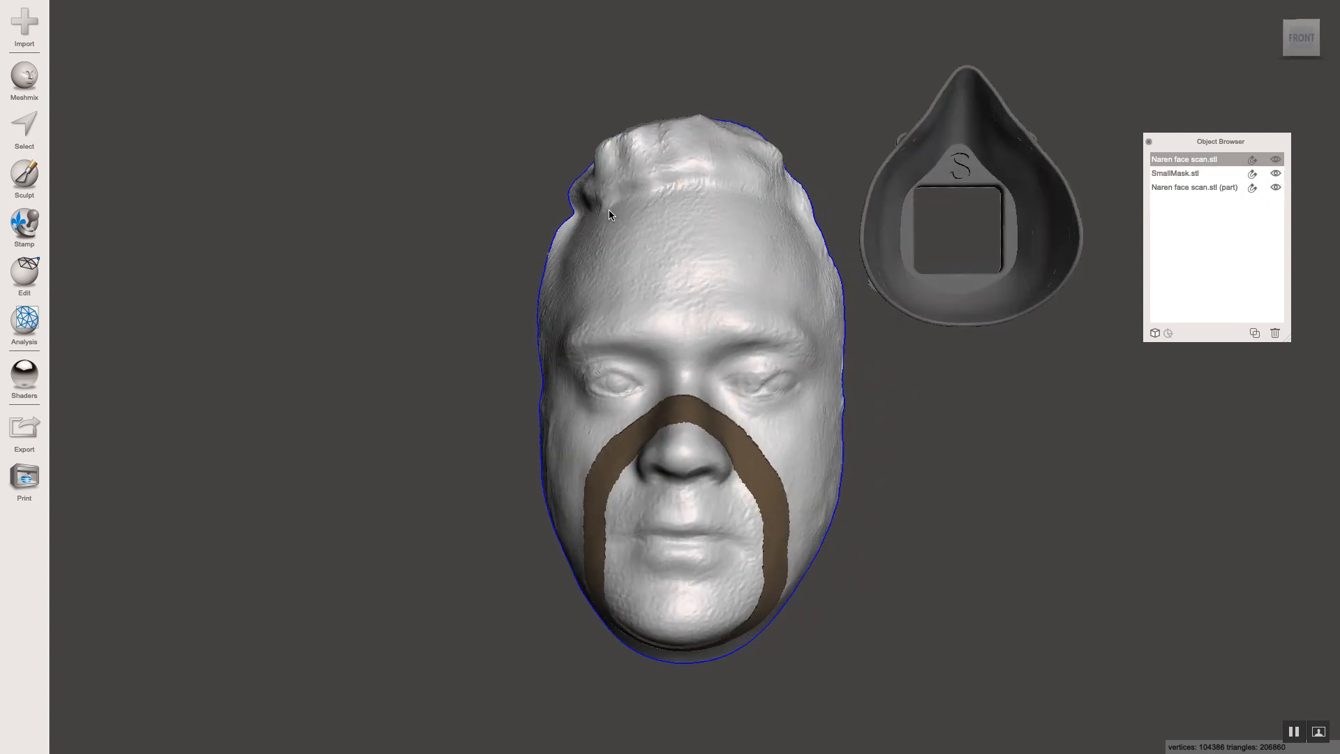
click(920, 155)
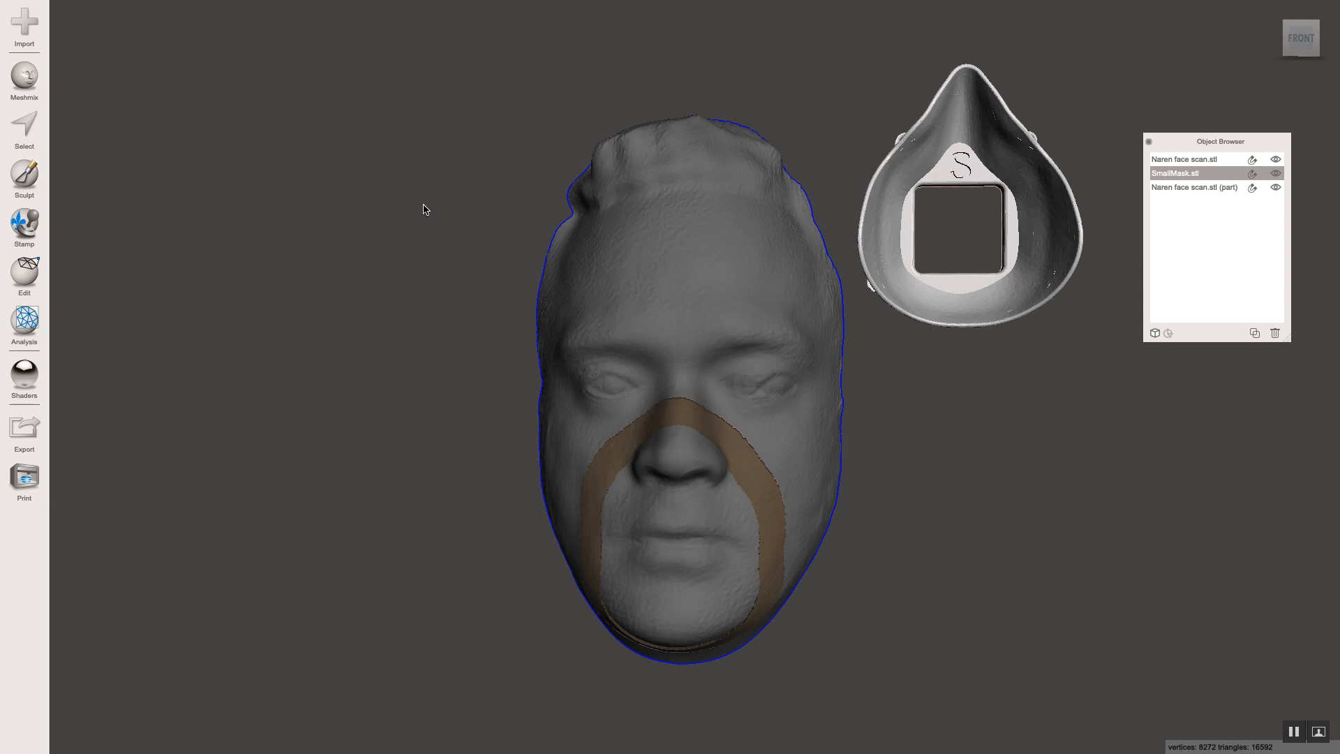
Step: Transform SmallMask.stl, lowering it beside the face scan to a Translate Y of -50 mm
click(27, 277)
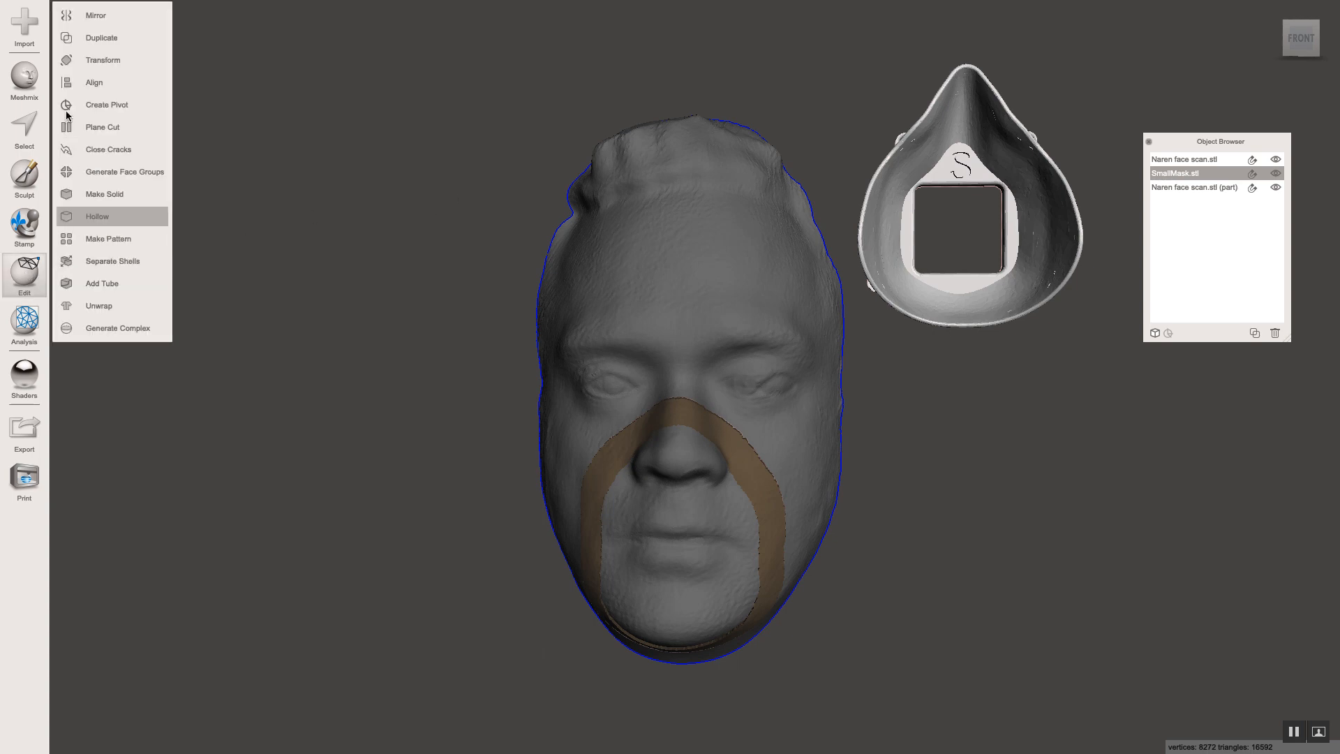
click(97, 61)
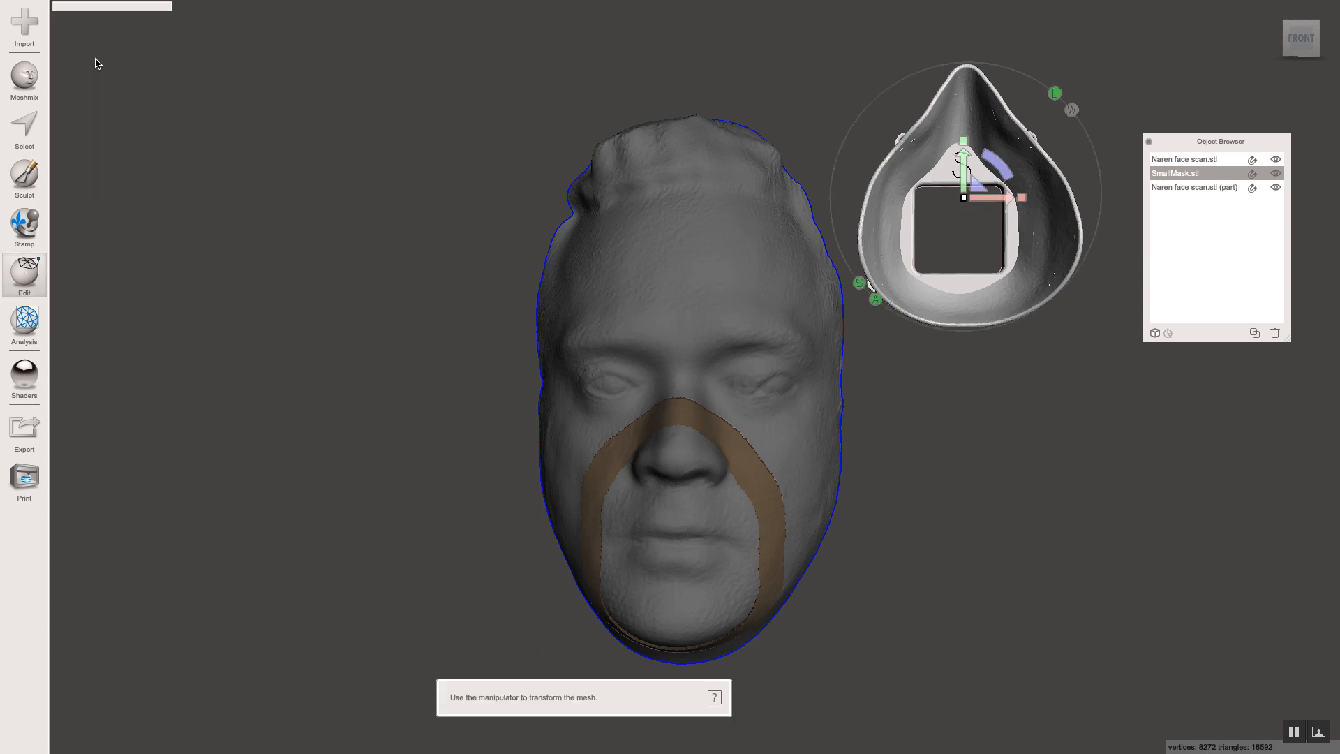
drag(966, 165, 975, 497)
mouse_move(736, 338)
right_down()
mouse_move(745, 526)
mouse_move(736, 354)
right_up()
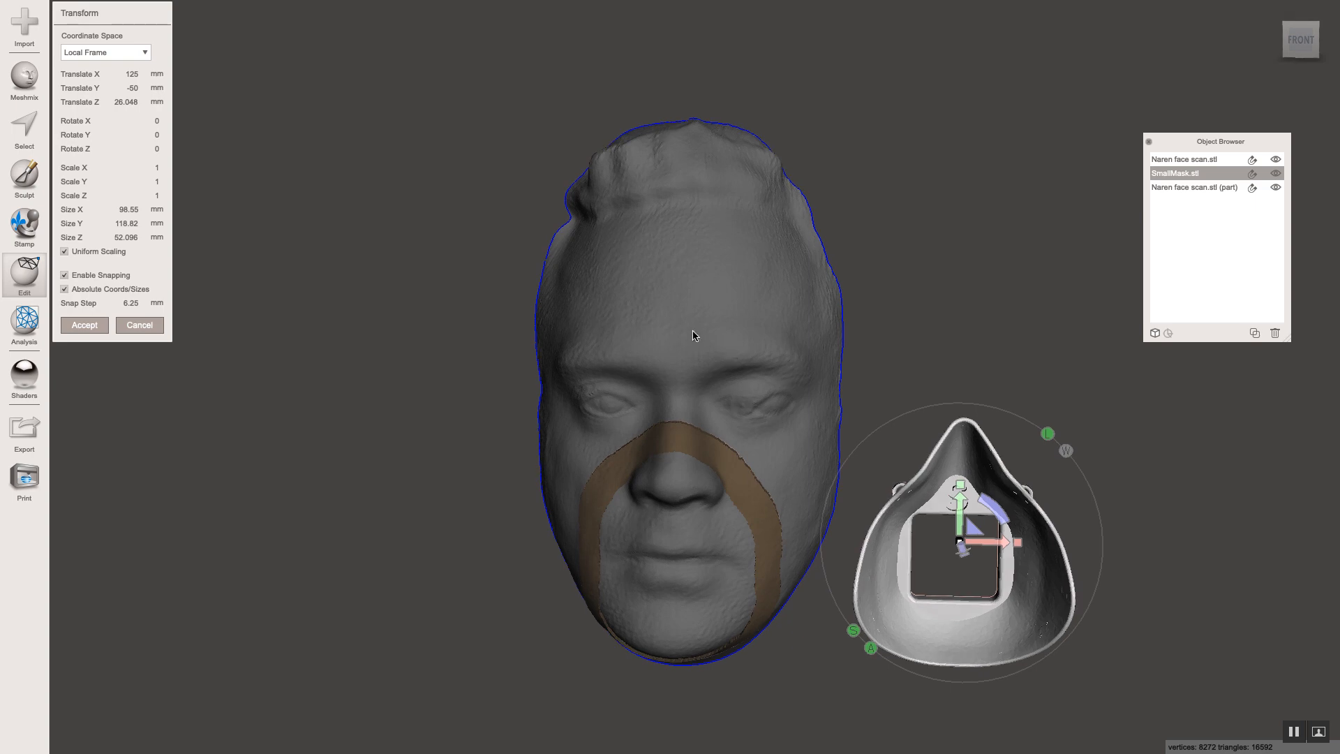
Step: Turn SmallMask.stl about 180° to open toward the face and centre it in front, at about X -1.7 mm and Z 137.5 mm
right_drag(707, 283, 713, 457)
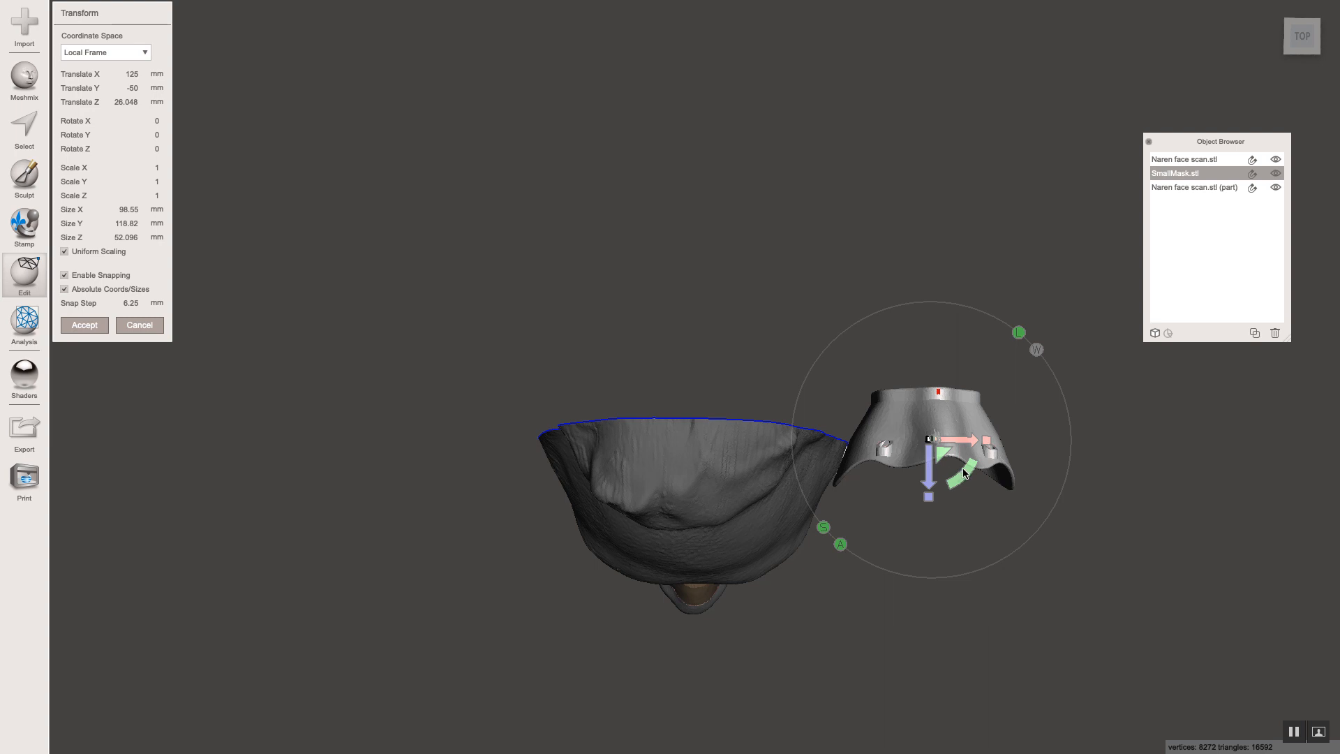
drag(964, 473, 922, 614)
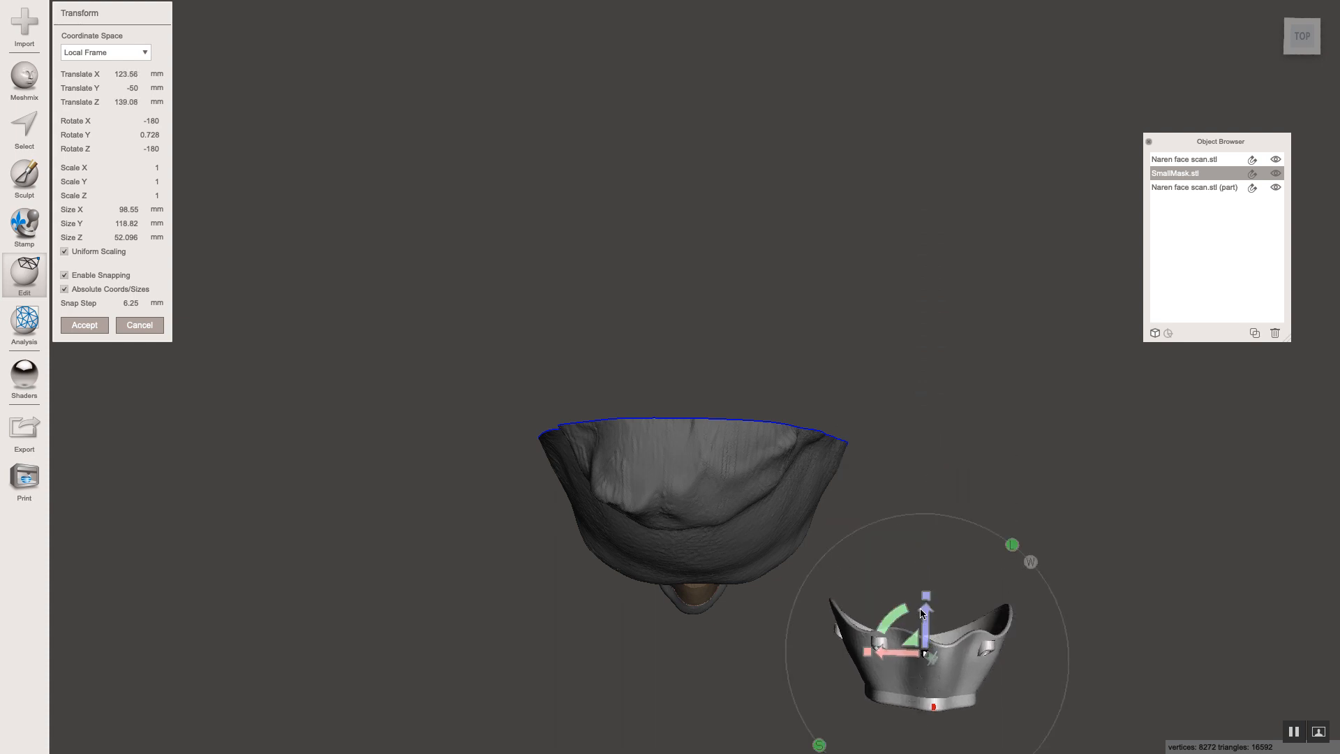
right_drag(906, 551, 909, 549)
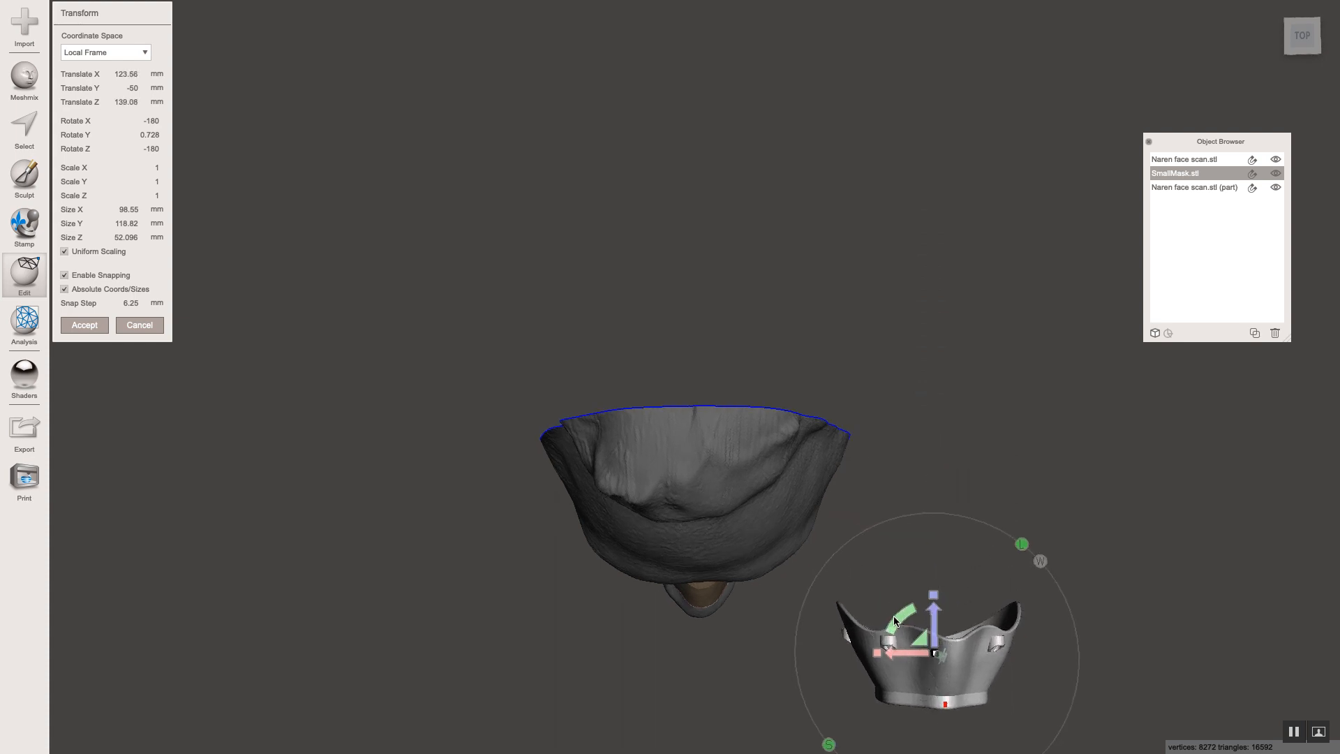
drag(912, 652, 663, 646)
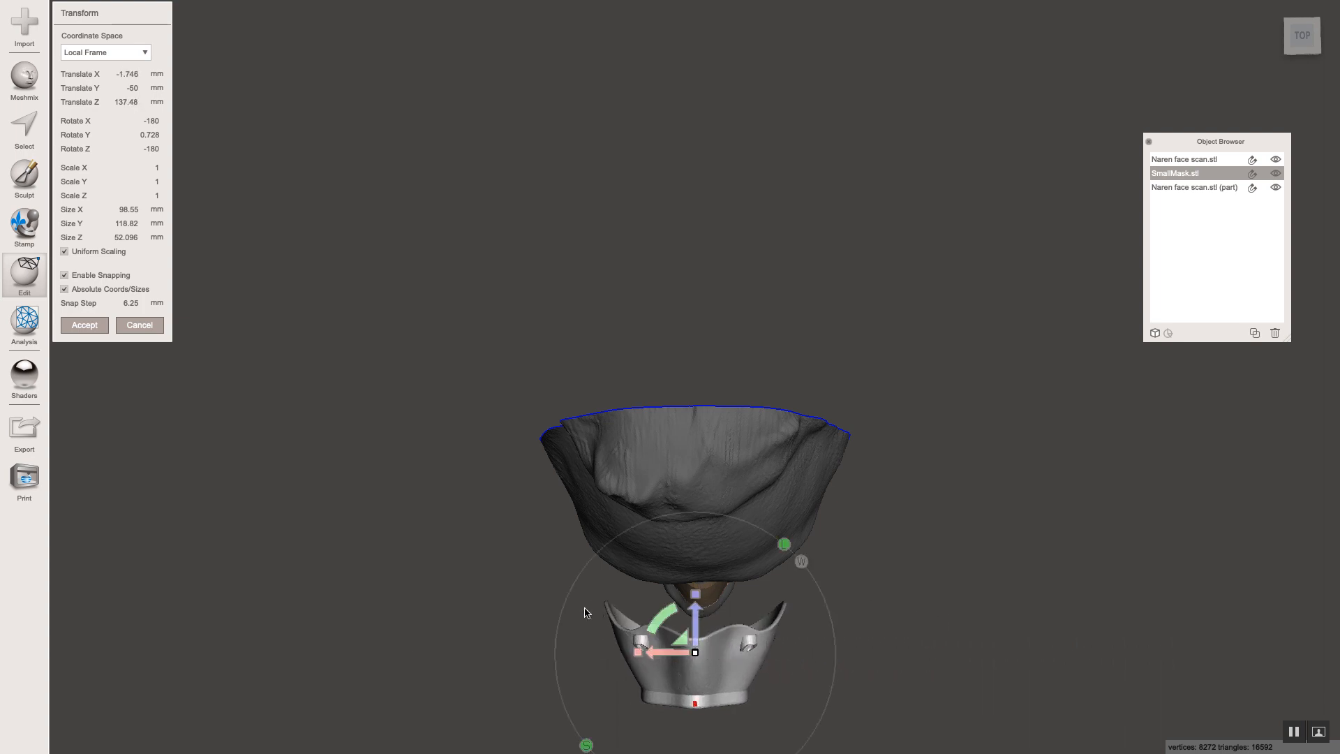
right_drag(585, 609, 586, 375)
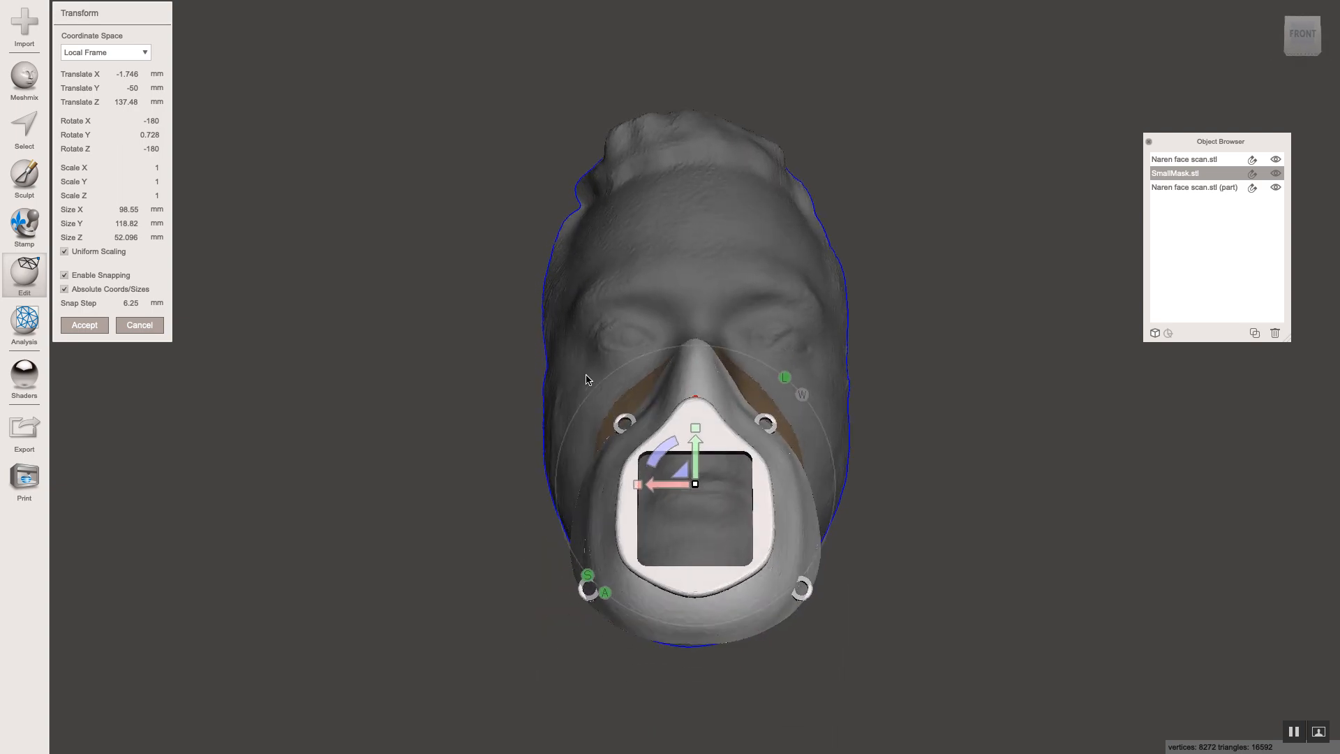
Step: Move SmallMask.stl onto the nose and mouth, to about Y -37.7 mm and Z 95.9 mm, and tilt it to Rotate X -168.2
drag(696, 459, 697, 417)
right_drag(530, 428, 683, 450)
mouse_move(938, 475)
mouse_down()
mouse_move(988, 483)
mouse_move(879, 516)
mouse_up()
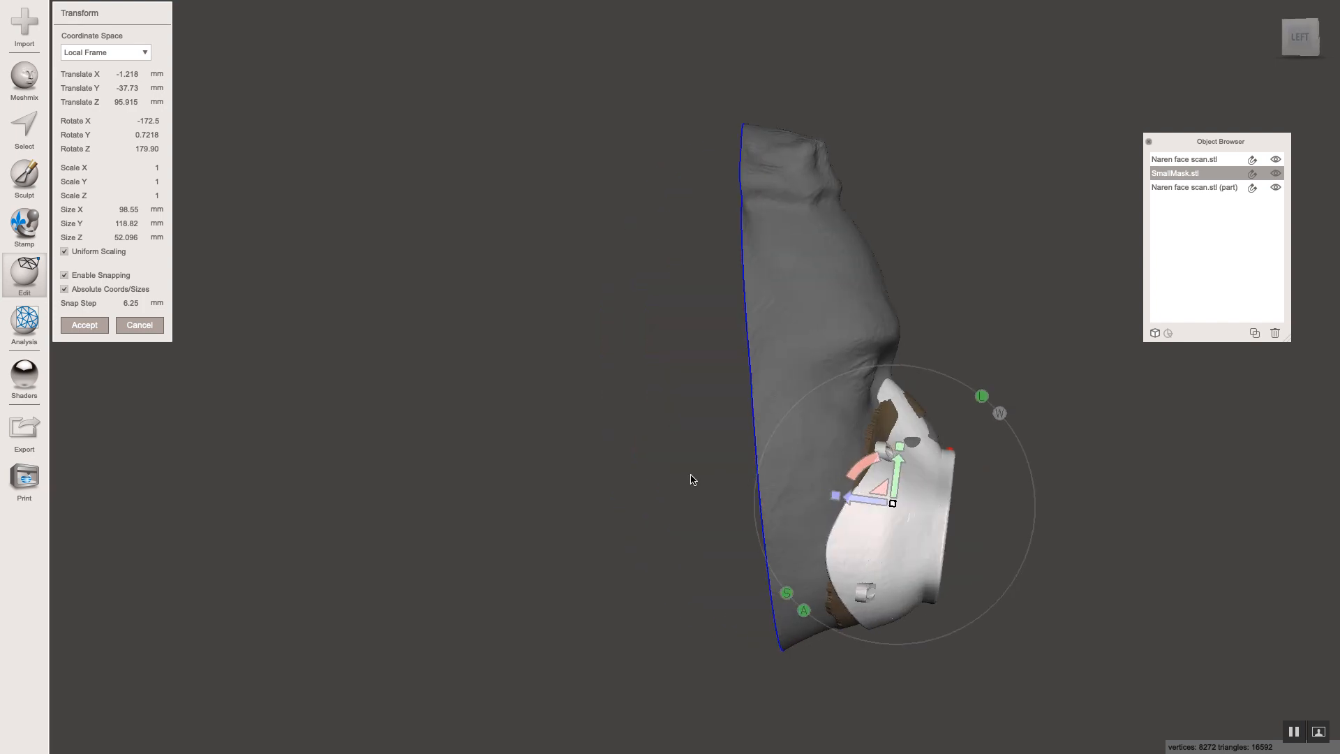
drag(848, 473, 861, 472)
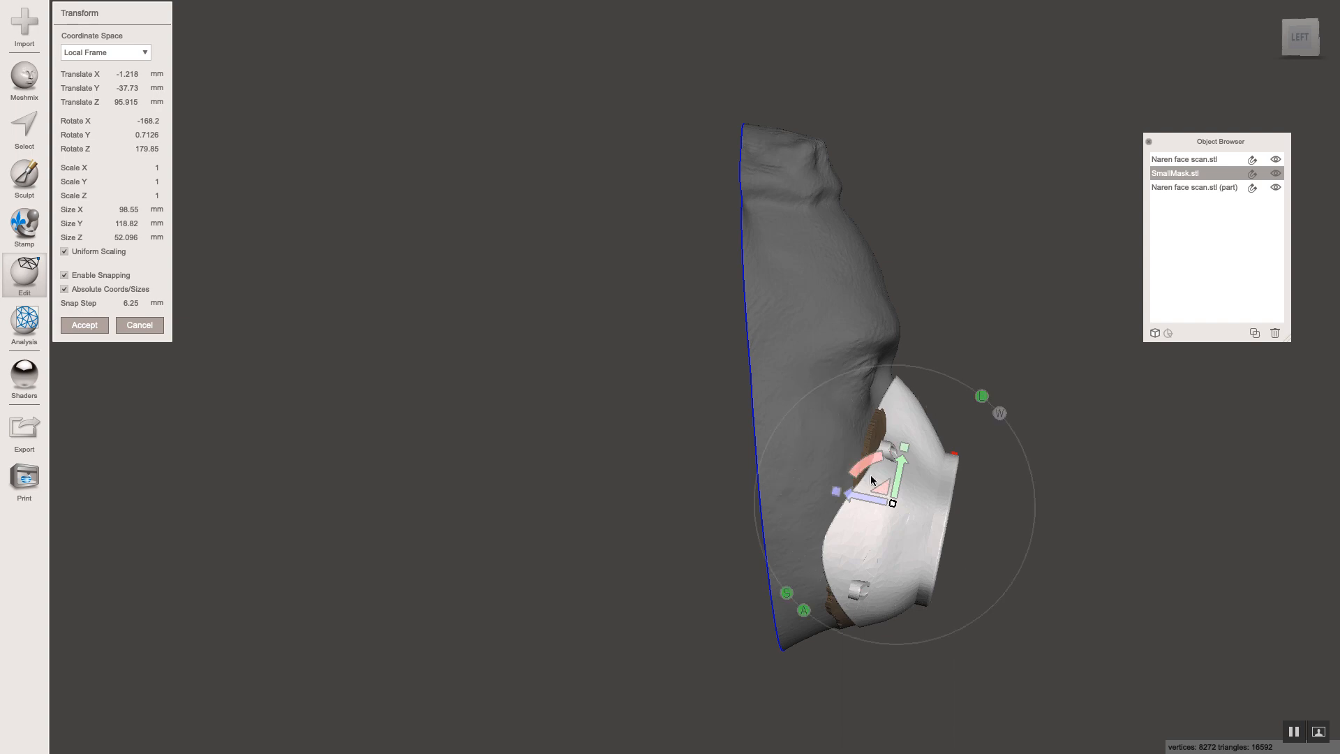
Step: Check where SmallMask.stl cuts into the face, pull it outward to about Y -38.7 mm and Z 100.5 mm, and accept the transform
right_drag(1048, 531, 495, 648)
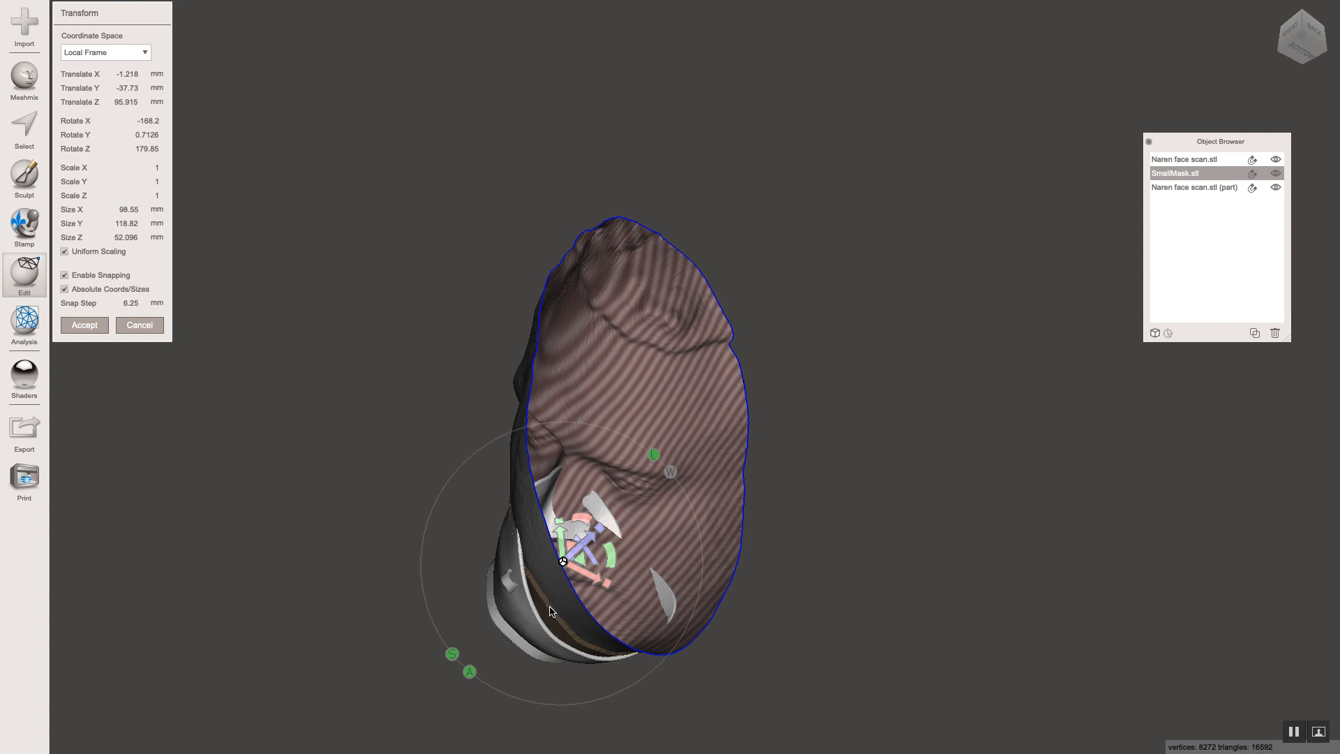
right_drag(503, 564, 617, 644)
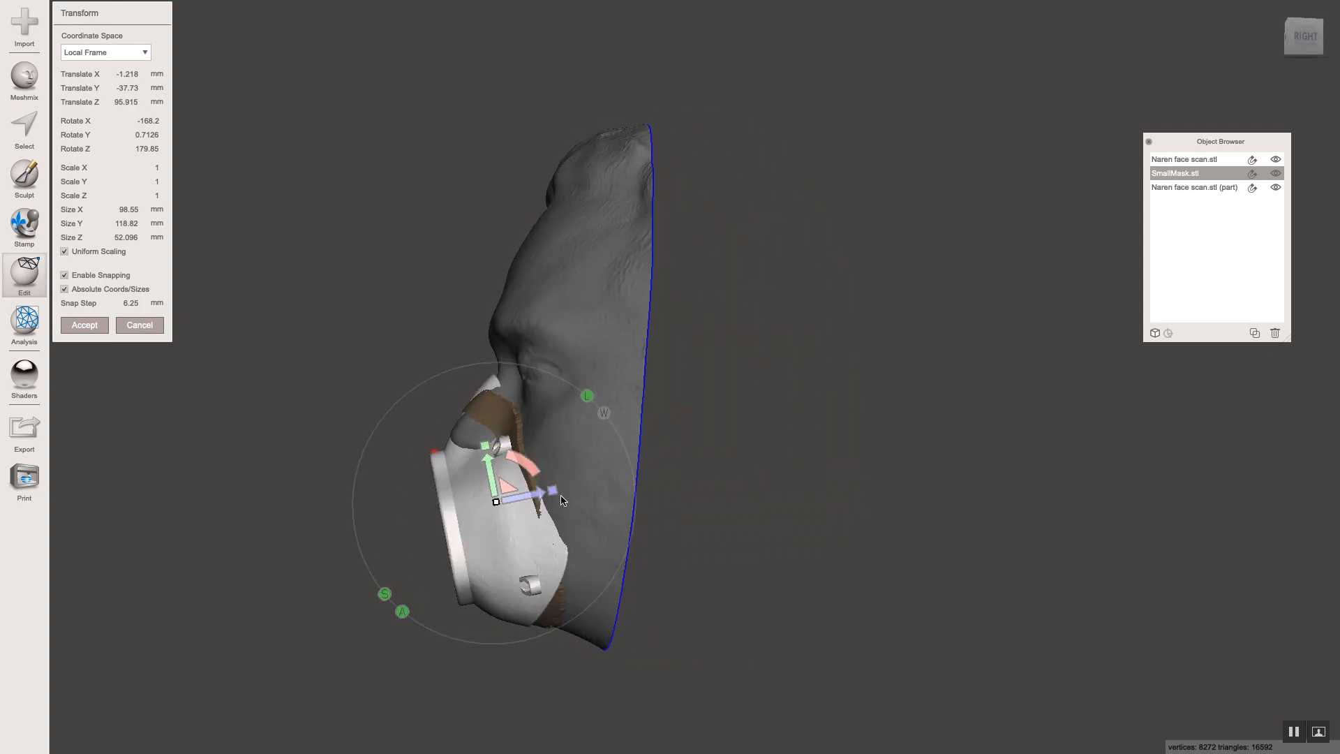
mouse_move(562, 501)
right_down()
mouse_move(637, 532)
mouse_move(573, 492)
right_up()
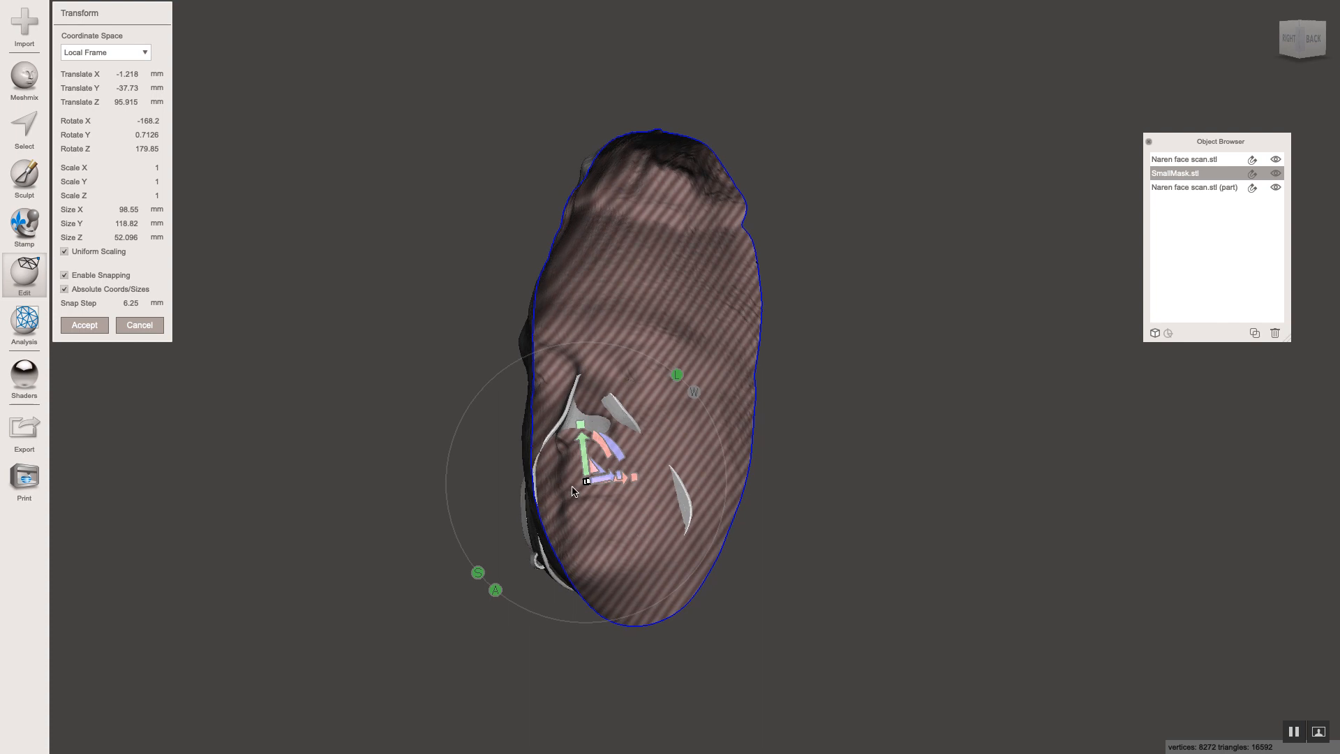
scroll(573, 492, up, 5)
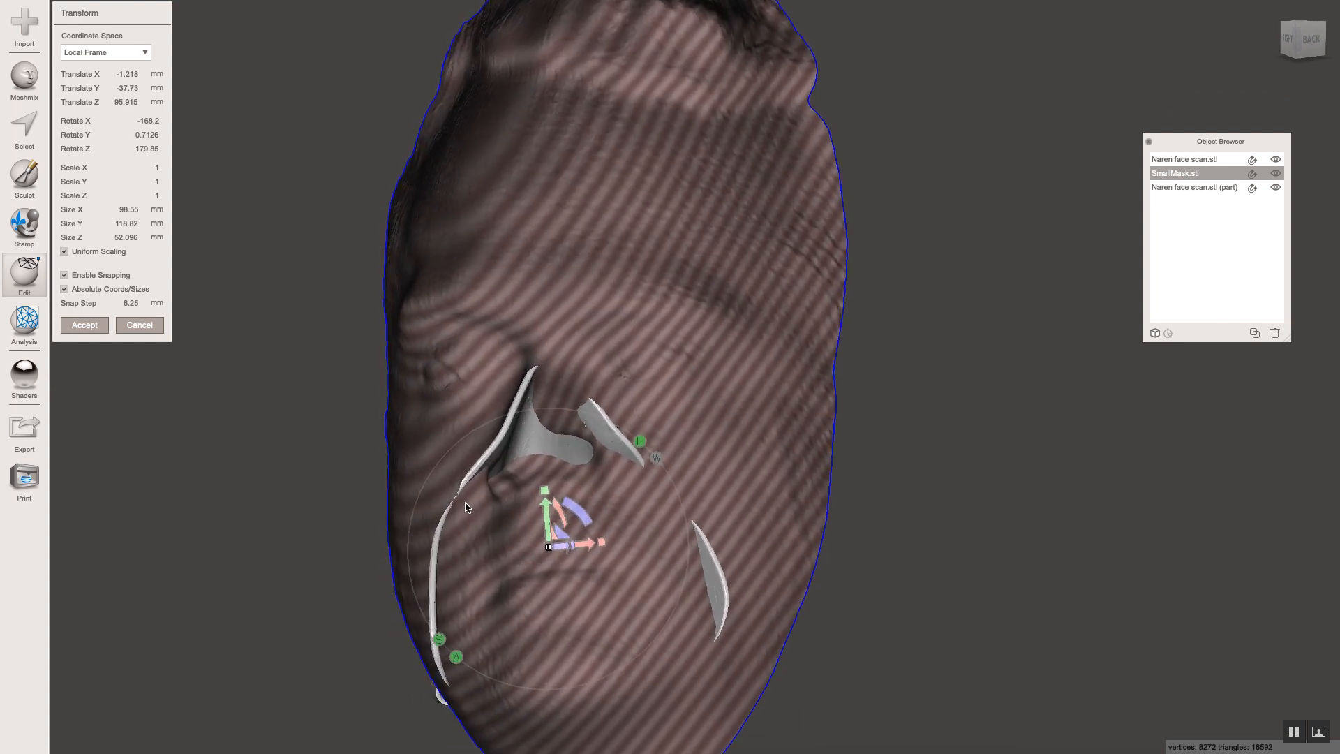
right_drag(467, 508, 482, 514)
drag(545, 547, 543, 548)
right_drag(513, 545, 670, 473)
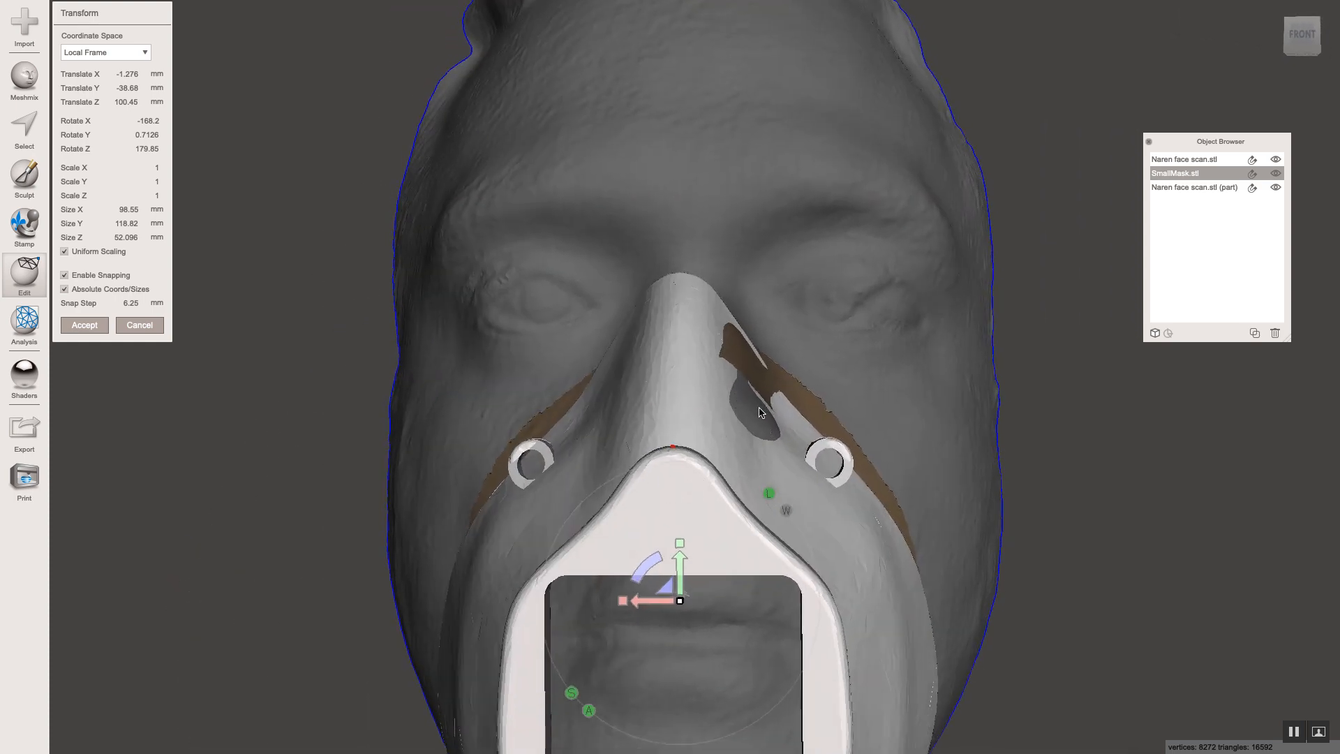
right_drag(760, 413, 606, 449)
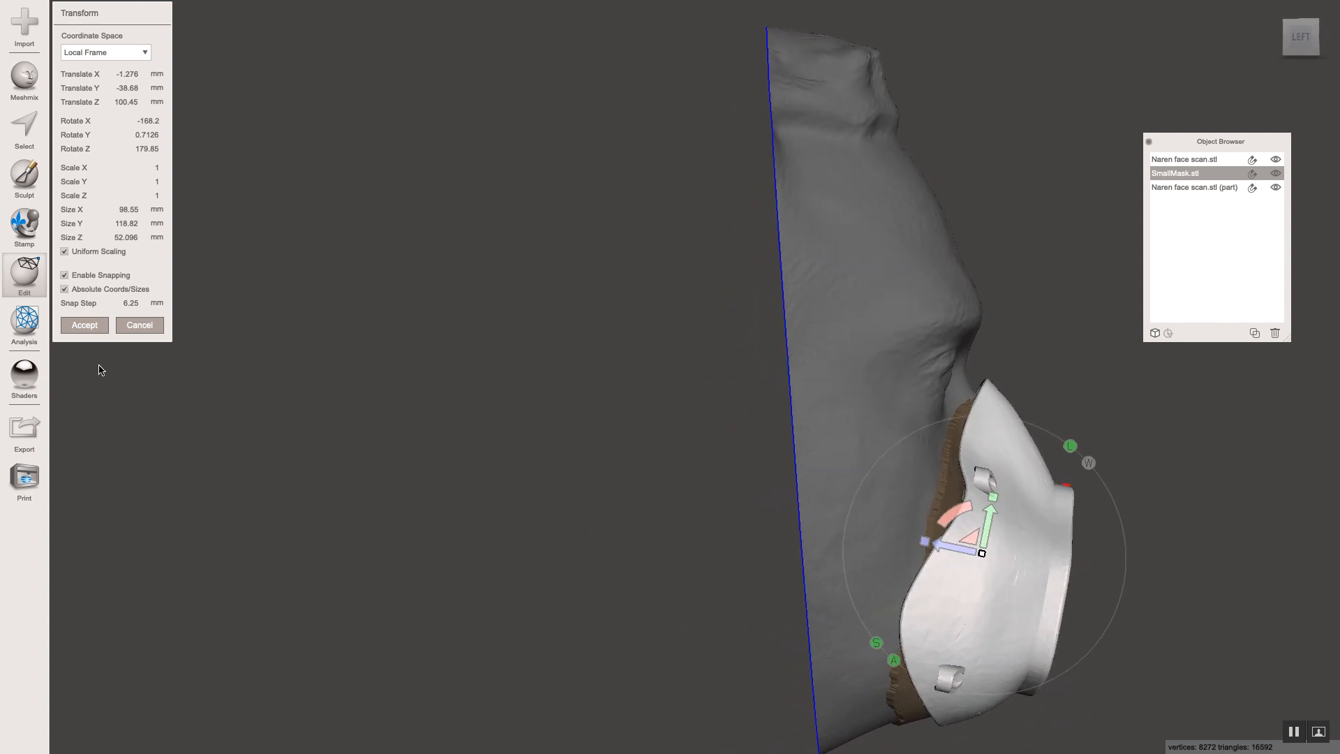
click(85, 325)
Step: Hide the face scan and check how SmallMask.stl sits against the extruded band
middle_drag(879, 371, 739, 323)
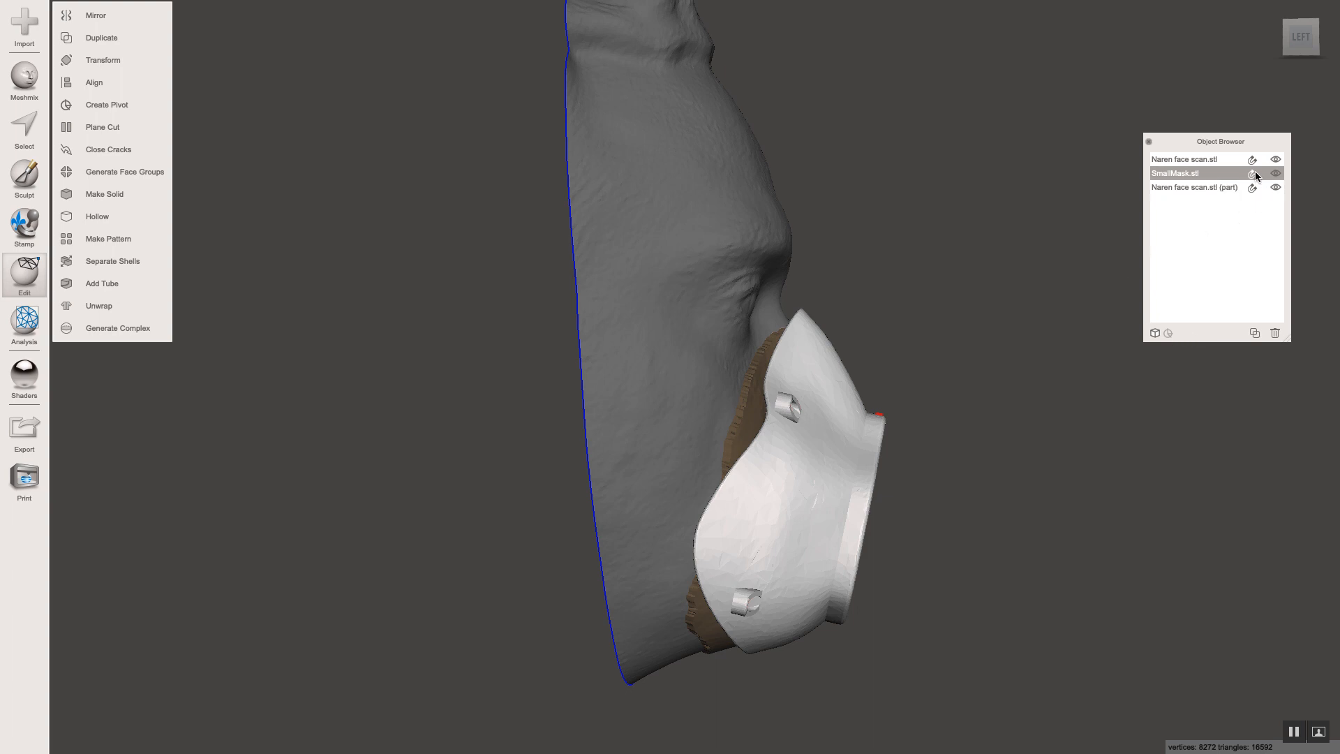
click(1275, 161)
right_drag(500, 340, 539, 358)
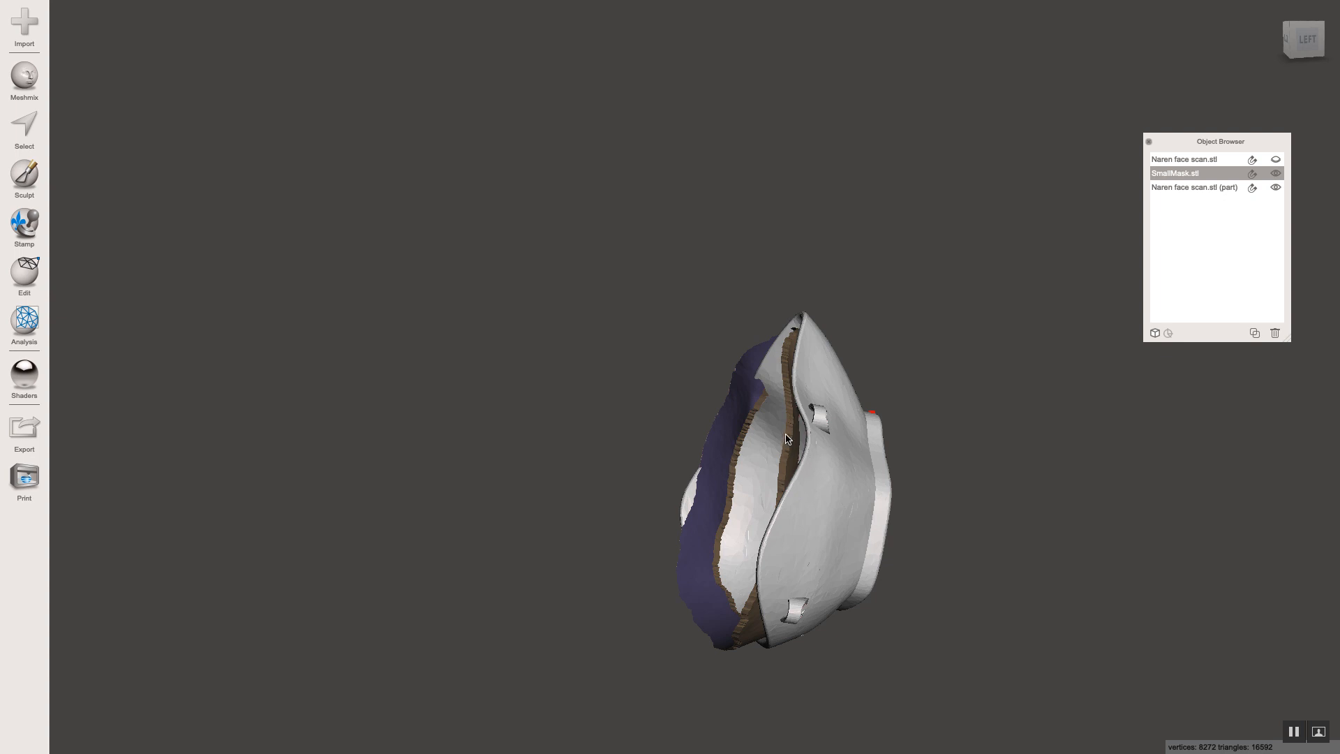
mouse_move(911, 474)
right_down()
mouse_move(960, 472)
mouse_move(942, 487)
mouse_move(896, 439)
mouse_move(906, 467)
right_up()
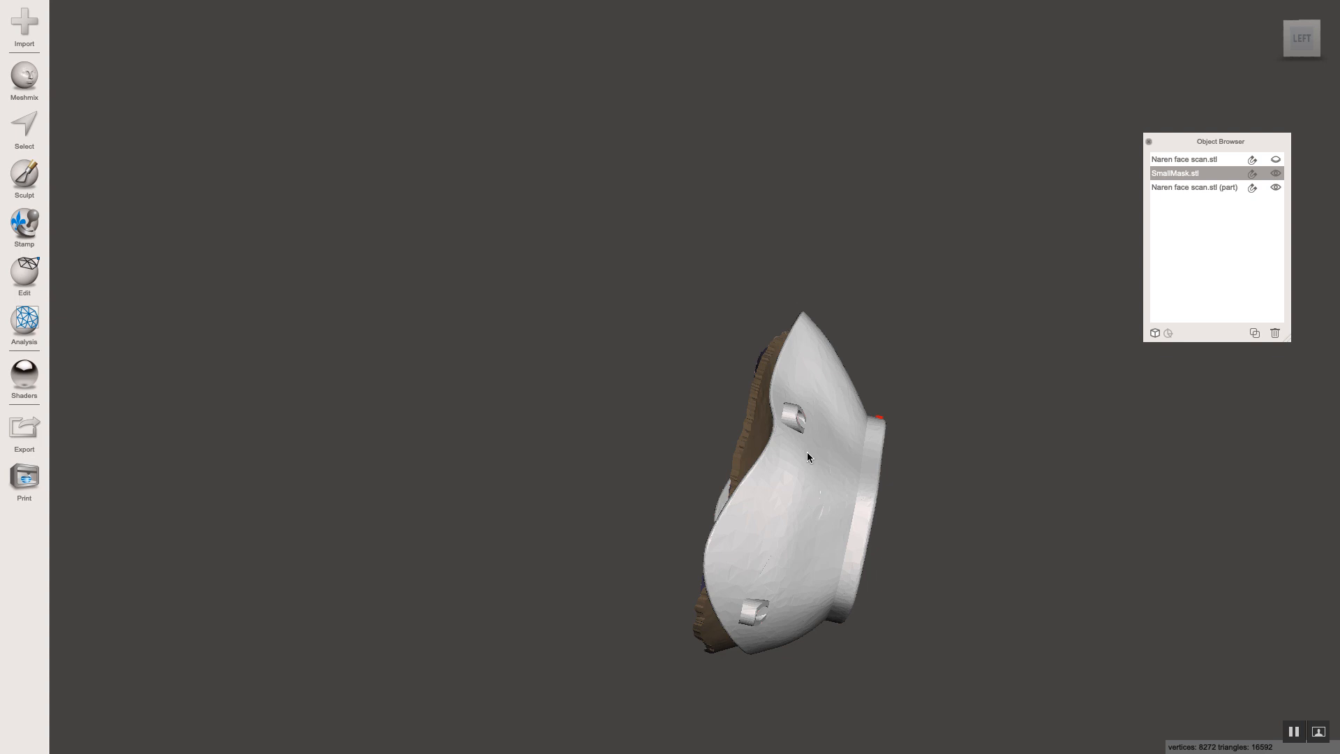
Step: Turn on the wireframe display and examine the mesh of SmallMask.stl and the band up close
key(w)
scroll(790, 493, down, 3)
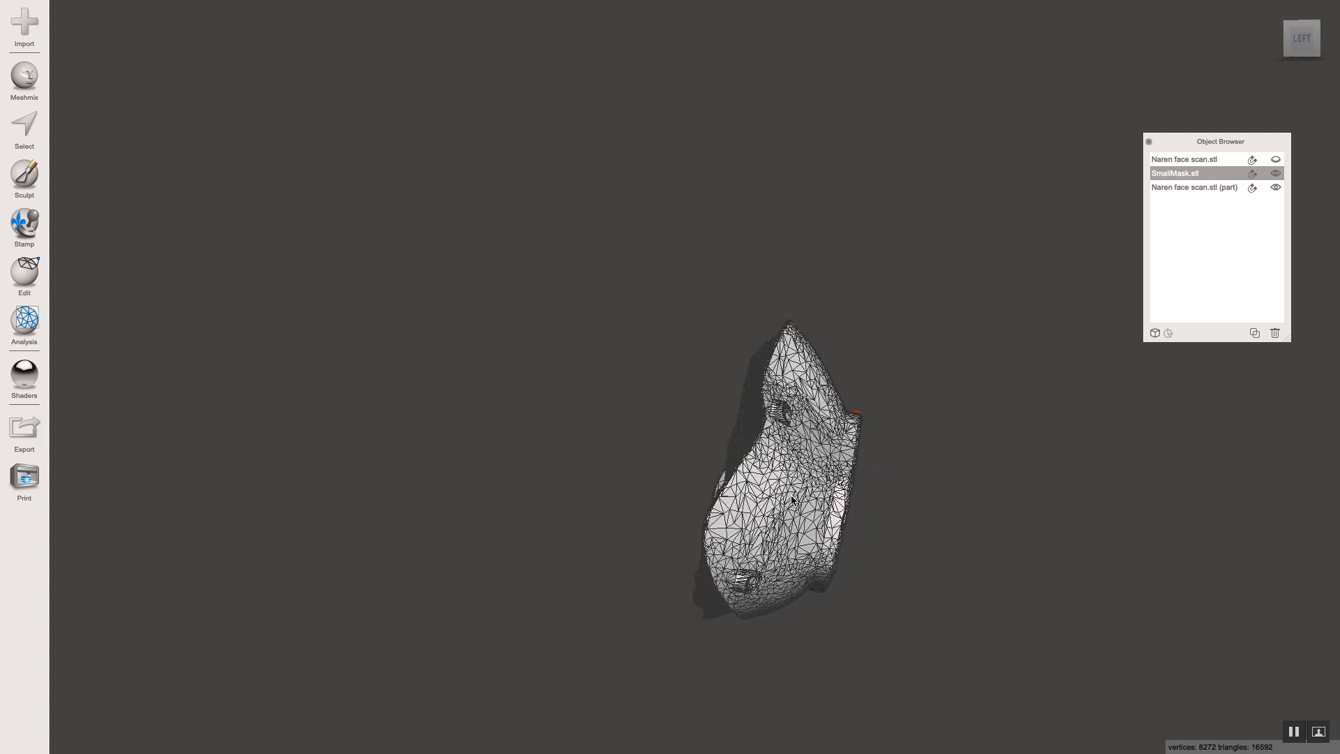
scroll(783, 502, up, 4)
scroll(782, 505, up, 5)
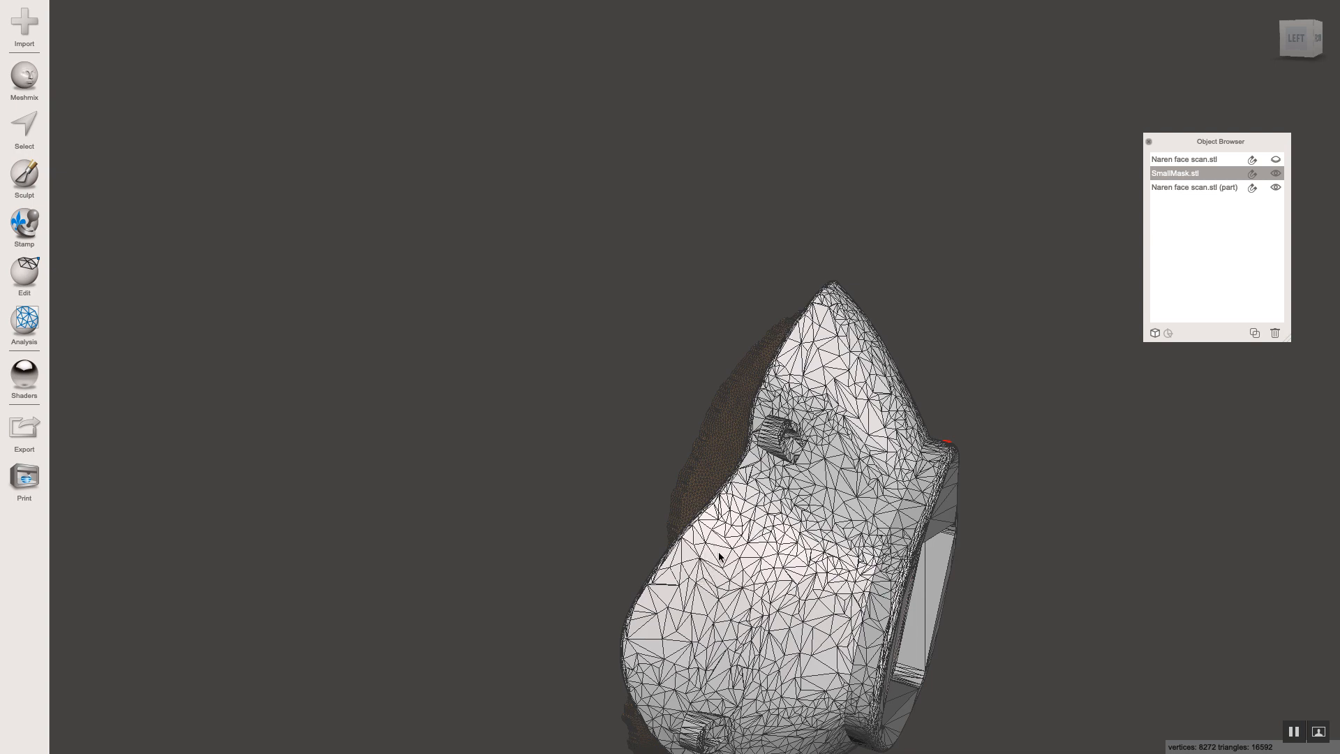
right_drag(692, 543, 739, 560)
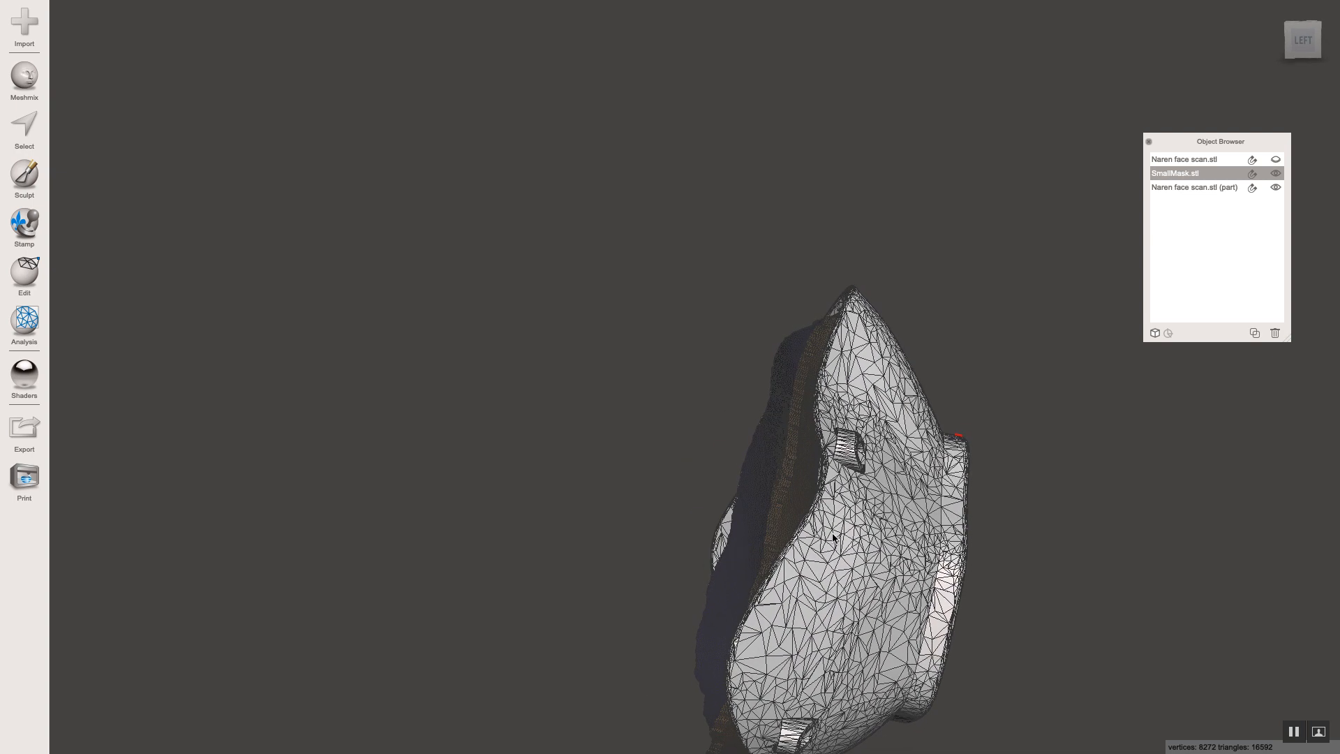
Step: Try to pull the side edge of SmallMask.stl toward the band with the Move sculpting brush
click(23, 182)
mouse_move(97, 47)
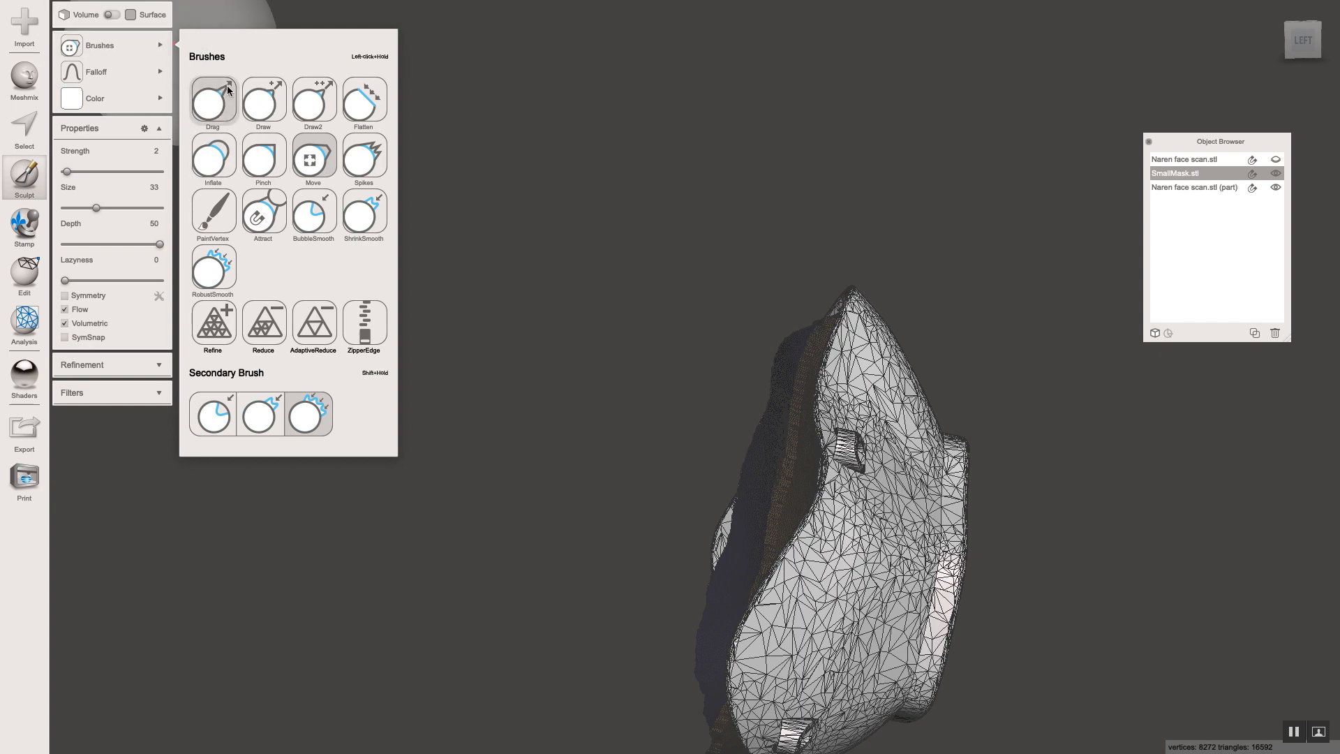
click(318, 165)
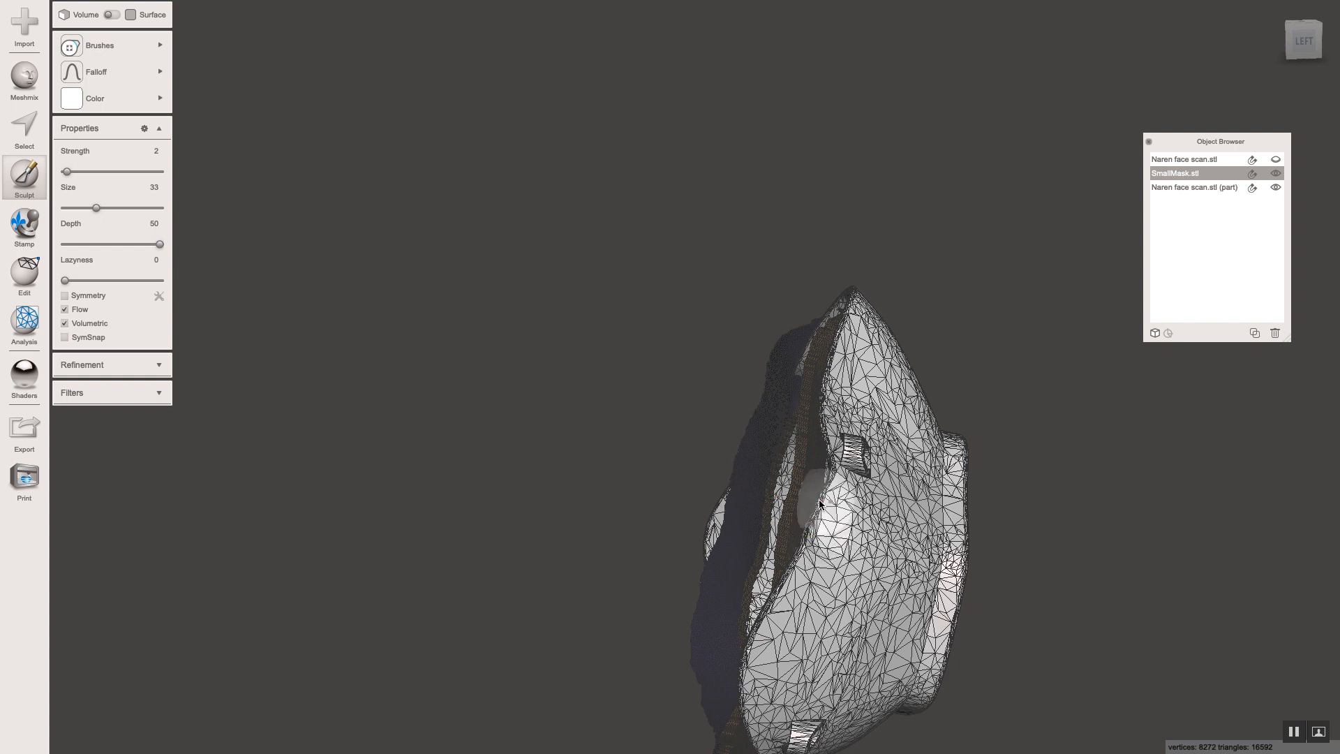
key(w)
right_drag(730, 483, 646, 462)
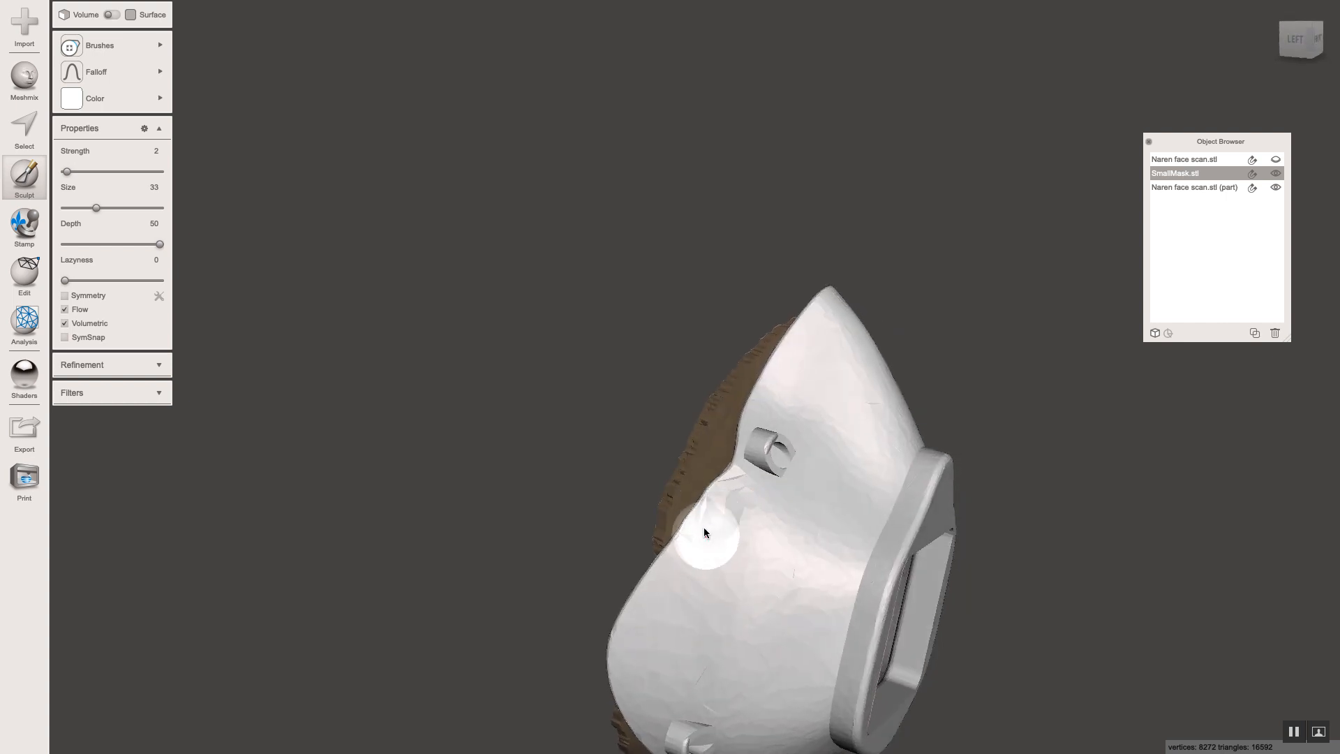
mouse_move(558, 497)
right_down()
mouse_move(481, 437)
mouse_move(482, 451)
mouse_move(496, 422)
mouse_move(518, 428)
mouse_move(554, 507)
right_up()
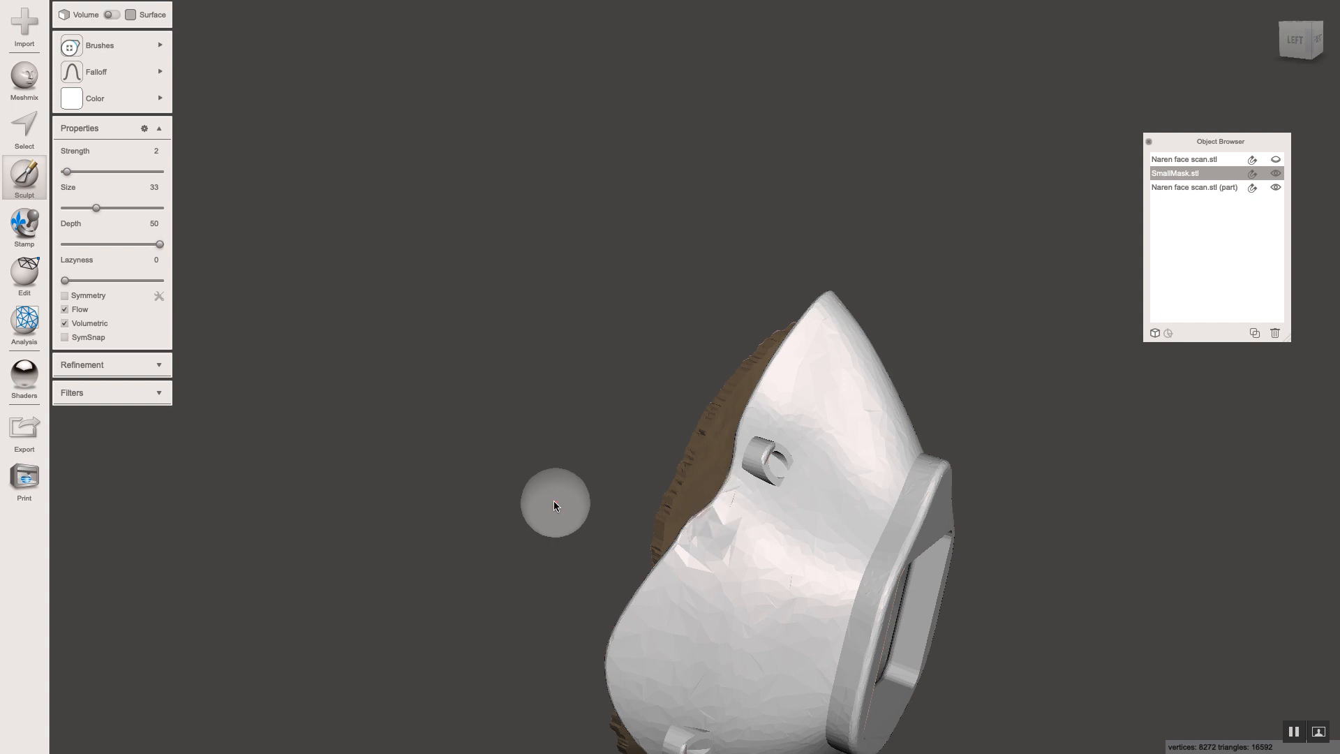
mouse_move(556, 383)
right_down()
mouse_move(595, 347)
mouse_move(590, 318)
mouse_move(614, 512)
mouse_move(613, 399)
mouse_move(446, 399)
right_up()
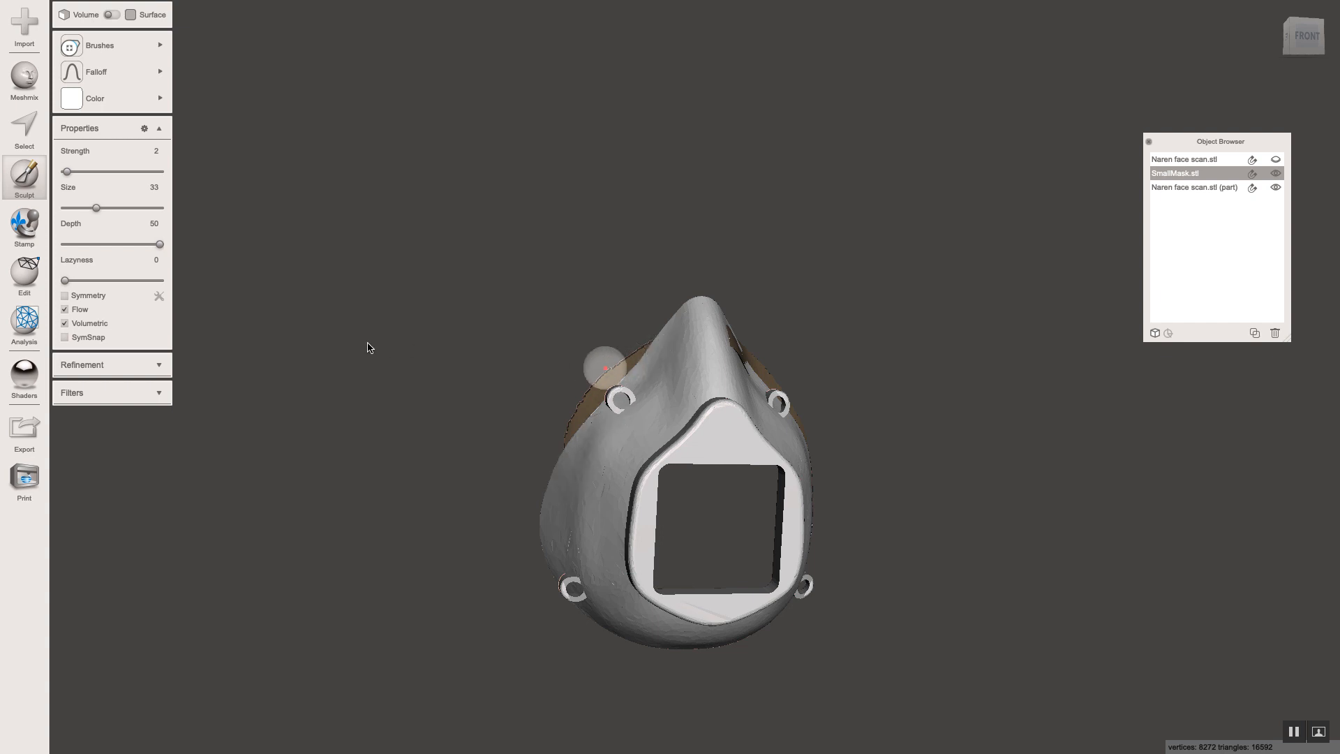
right_drag(362, 344, 527, 383)
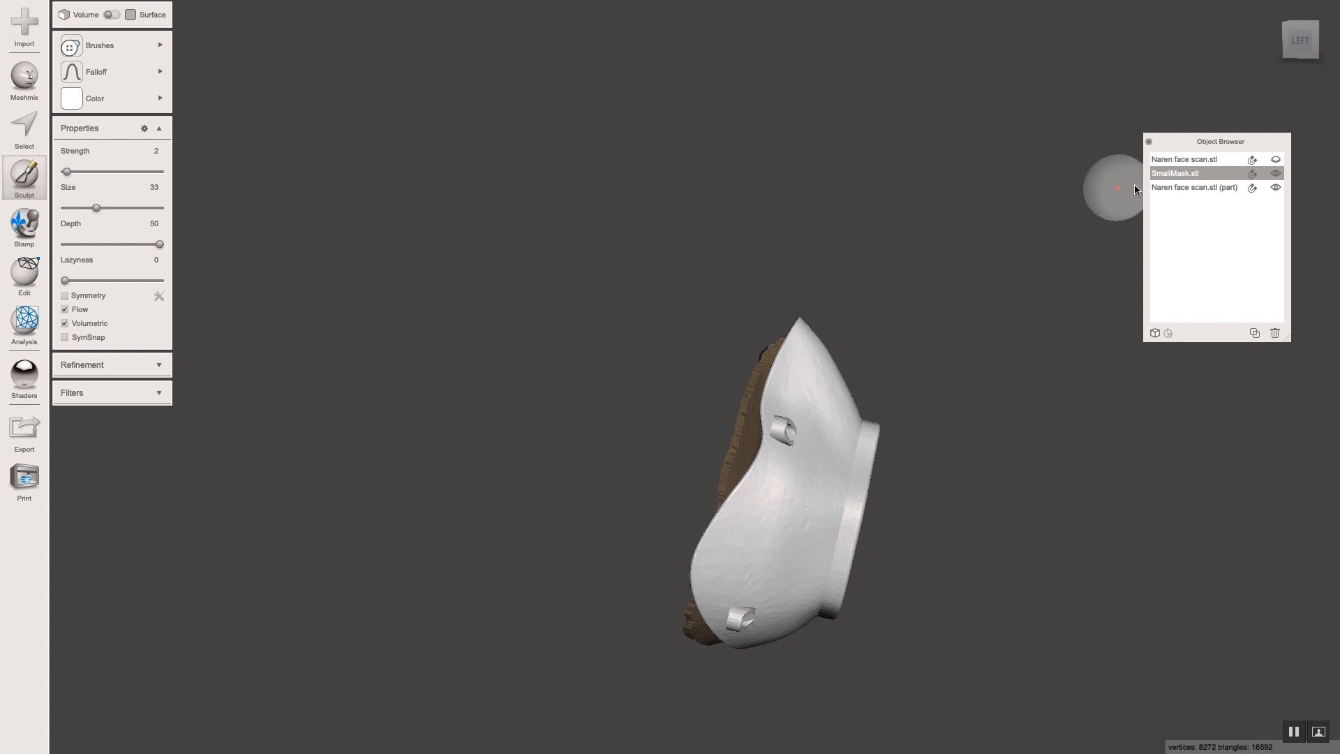
Step: Hide the extruded band so that SmallMask.stl is shown alone
shift+click(1208, 187)
click(1275, 188)
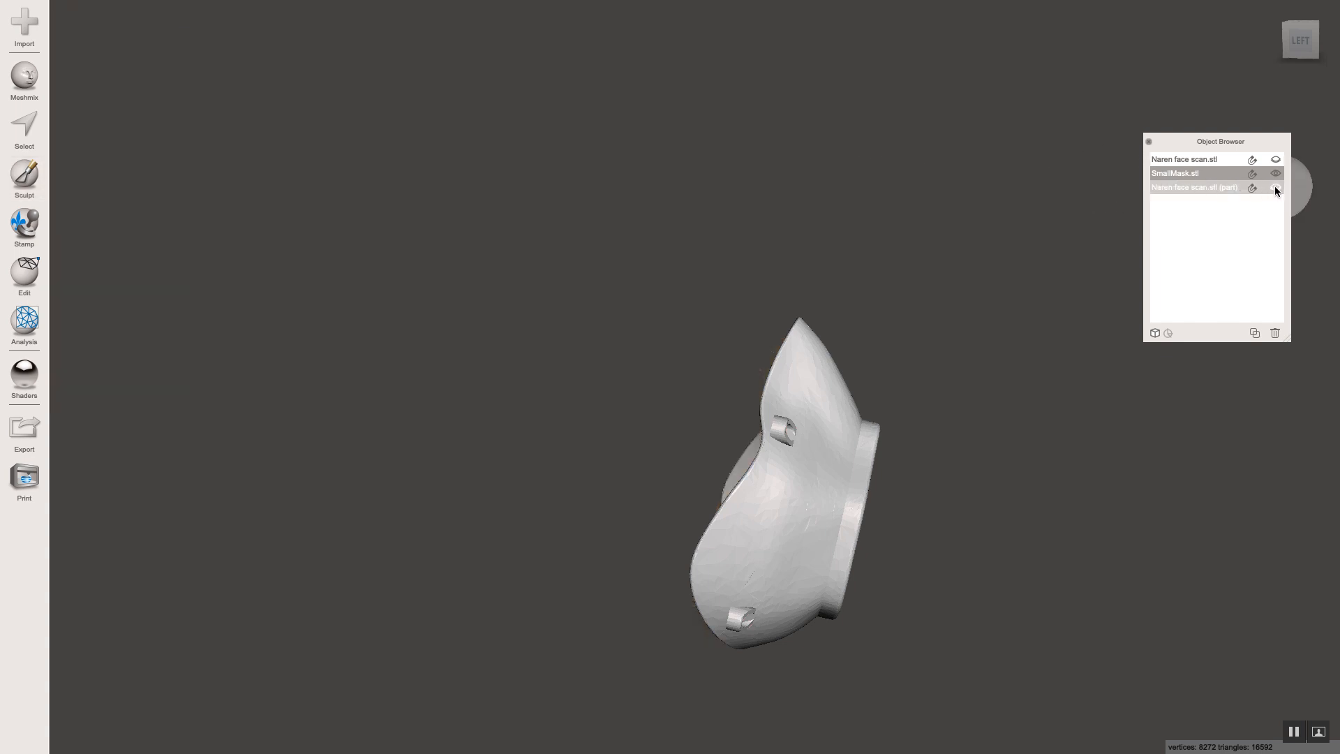
right_drag(530, 342, 541, 335)
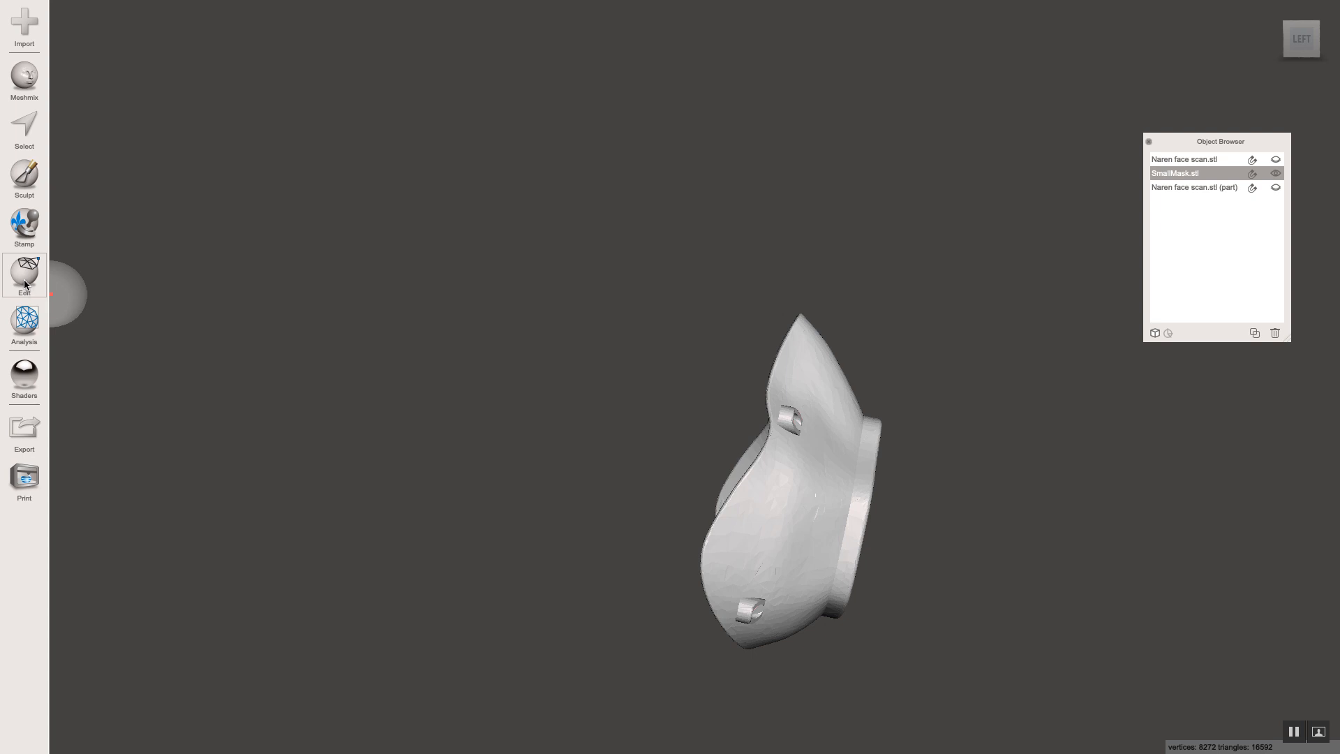
Step: Brush-select the outer side of SmallMask.stl from the nose tip to the lower strap loop, enlarging the sphere brush to size 41
click(24, 128)
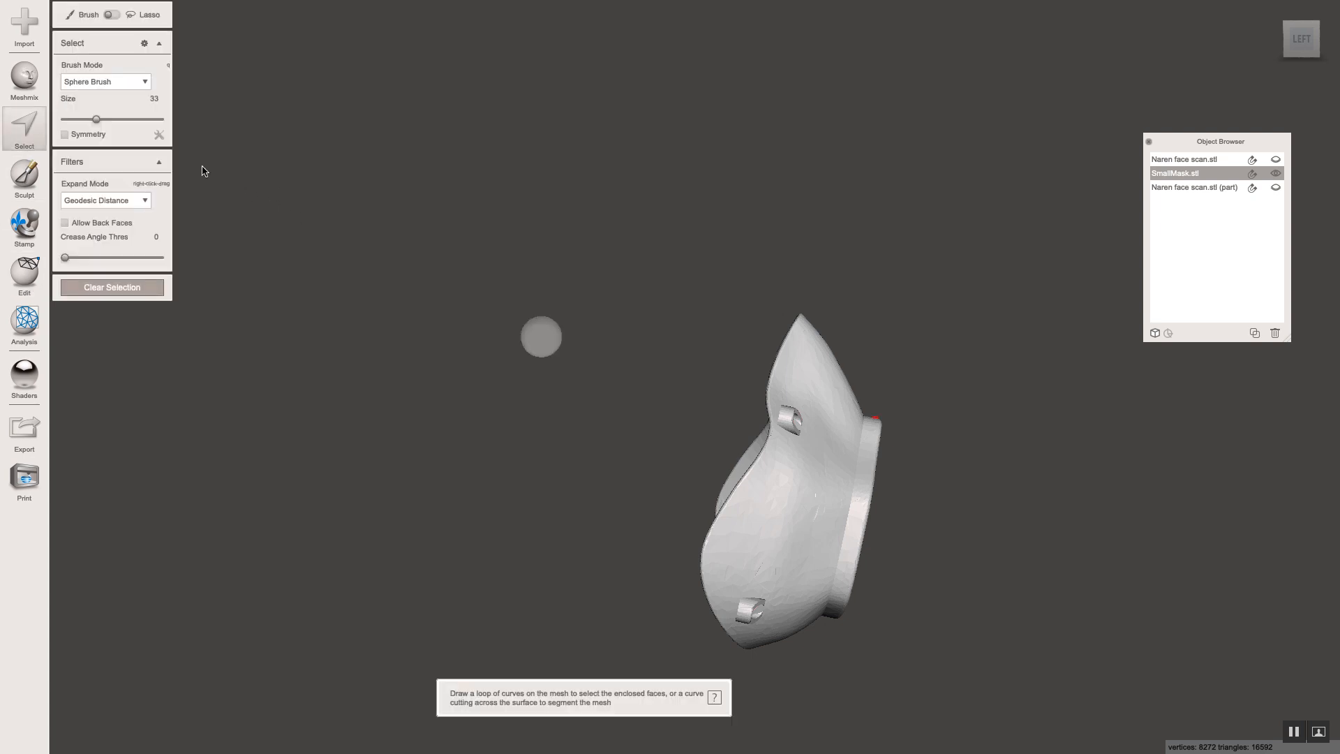
right_drag(693, 302, 584, 281)
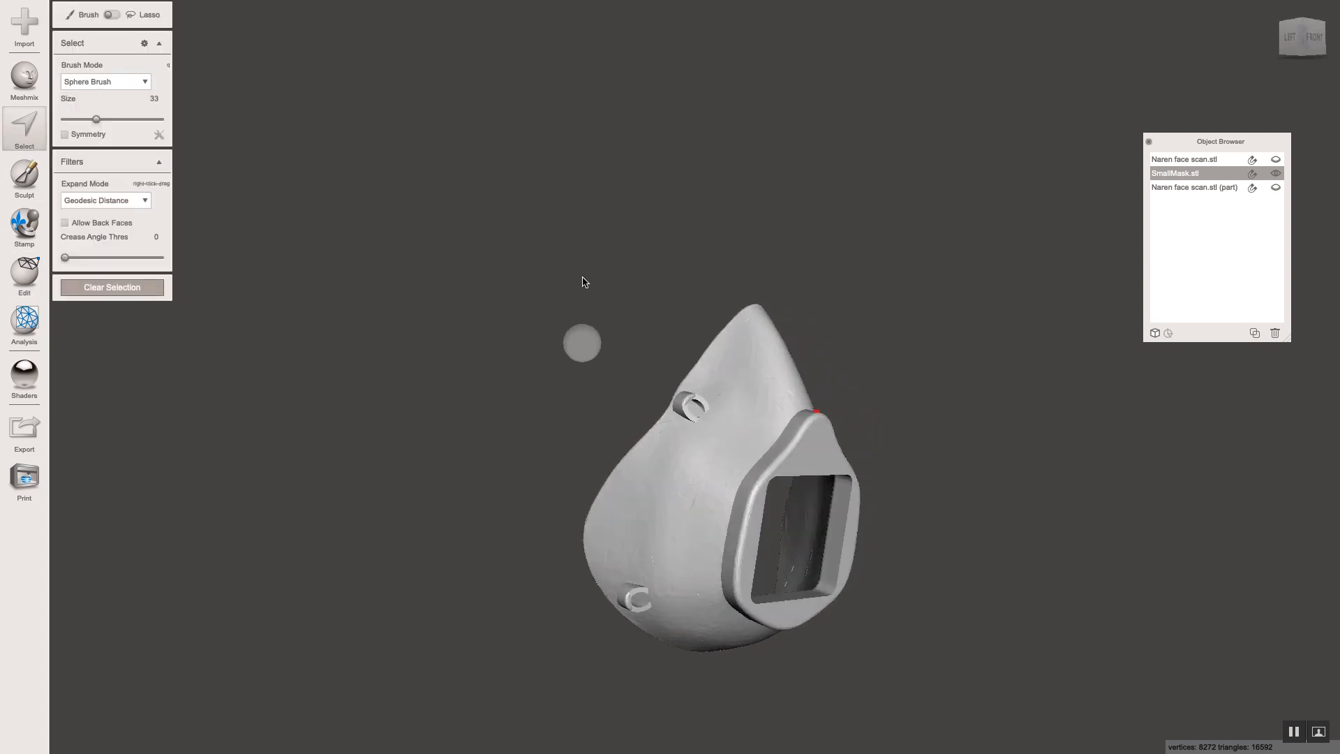
click(754, 361)
mouse_move(753, 362)
mouse_down()
mouse_move(702, 440)
mouse_move(637, 488)
mouse_move(620, 475)
mouse_up()
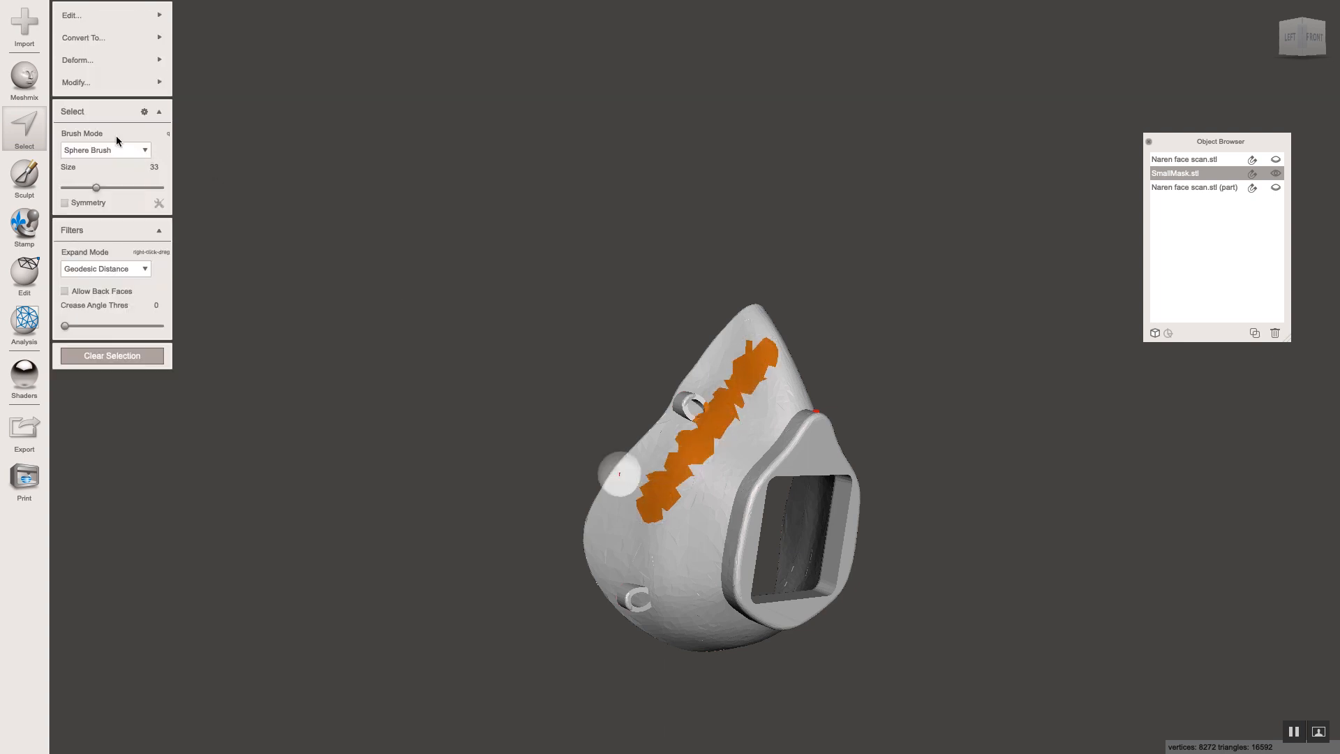
drag(95, 187, 103, 188)
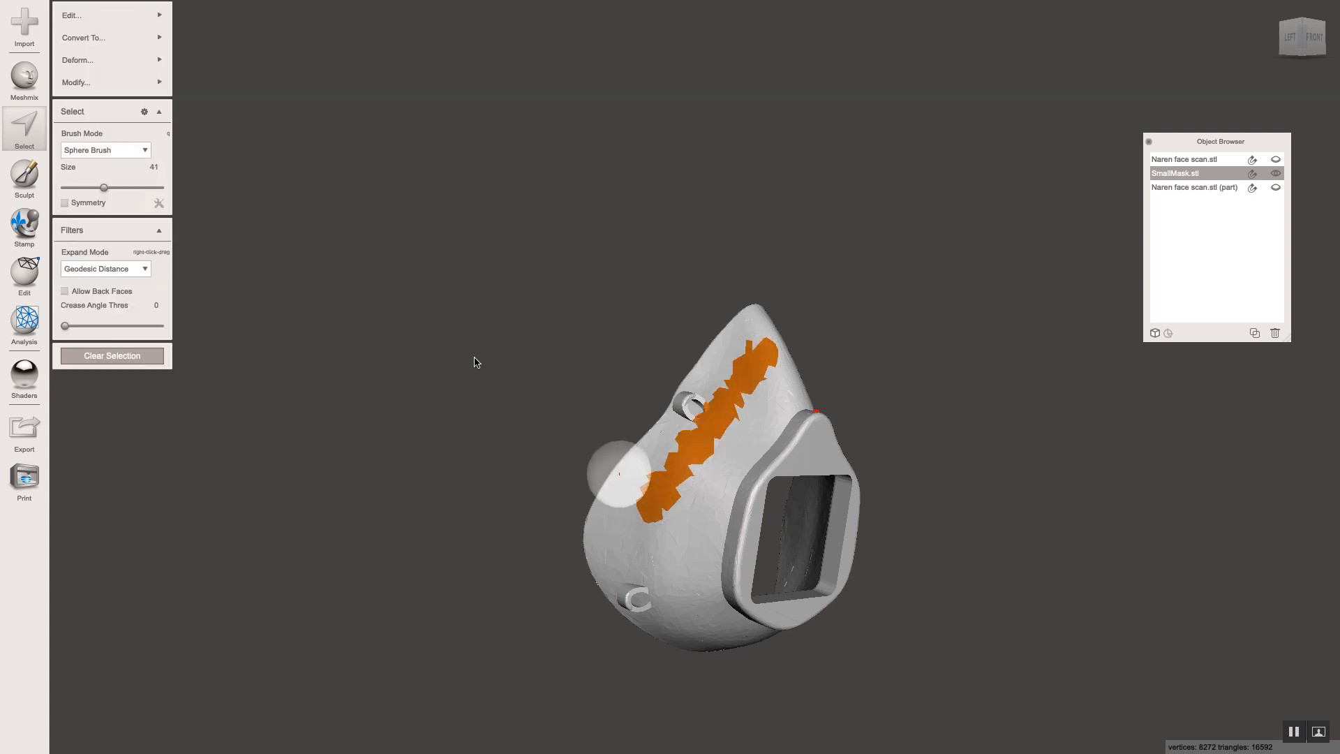
mouse_move(655, 436)
mouse_down()
mouse_move(651, 492)
mouse_move(702, 394)
mouse_move(614, 523)
mouse_move(657, 457)
mouse_up()
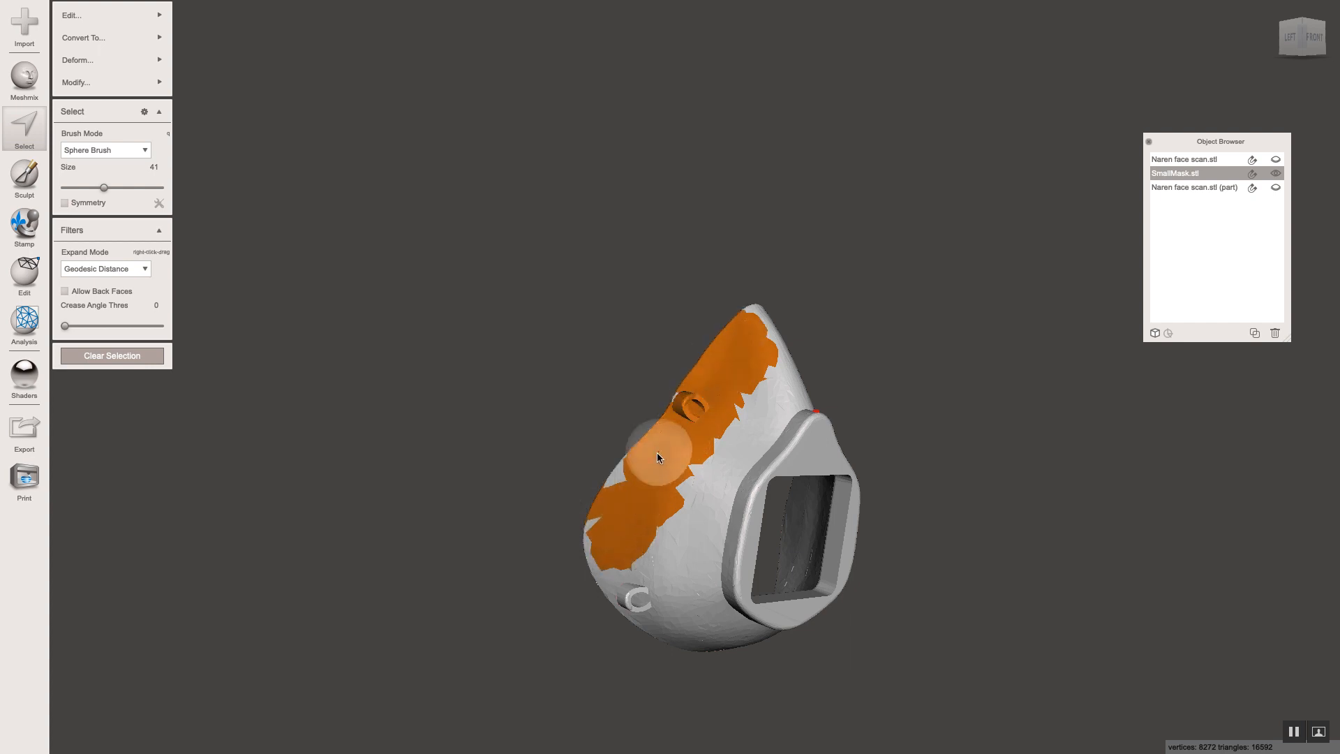
mouse_move(674, 510)
mouse_down()
mouse_move(744, 384)
mouse_move(748, 313)
mouse_up()
mouse_move(653, 461)
mouse_down()
mouse_move(608, 514)
mouse_move(614, 568)
mouse_move(645, 610)
mouse_move(672, 543)
mouse_move(675, 589)
mouse_move(645, 610)
mouse_move(630, 583)
mouse_up()
Step: Extend the brush selection across the underside of the mask and up its opposite side
mouse_move(488, 555)
right_down()
mouse_move(458, 452)
mouse_move(630, 428)
right_up()
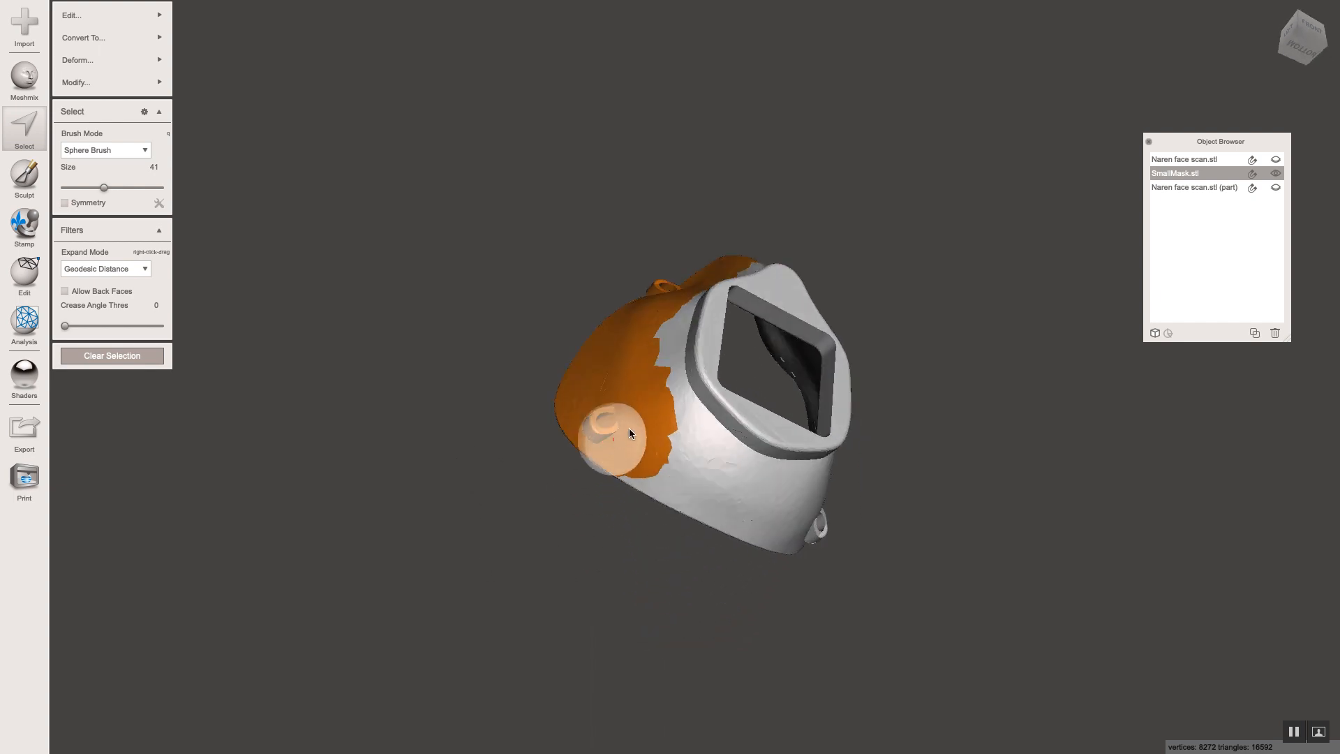
mouse_move(656, 454)
mouse_down()
mouse_move(786, 535)
mouse_move(706, 526)
mouse_move(597, 442)
mouse_up()
right_drag(597, 443, 690, 550)
mouse_move(690, 550)
mouse_down()
mouse_move(736, 519)
mouse_move(722, 430)
mouse_move(686, 370)
mouse_up()
mouse_move(716, 418)
mouse_down()
mouse_move(719, 543)
mouse_move(774, 530)
mouse_move(694, 354)
mouse_move(768, 417)
mouse_up()
Step: Add the upper strap loop area and the nose bridge to the selection, and check its coverage from inside and out
right_drag(790, 354, 871, 446)
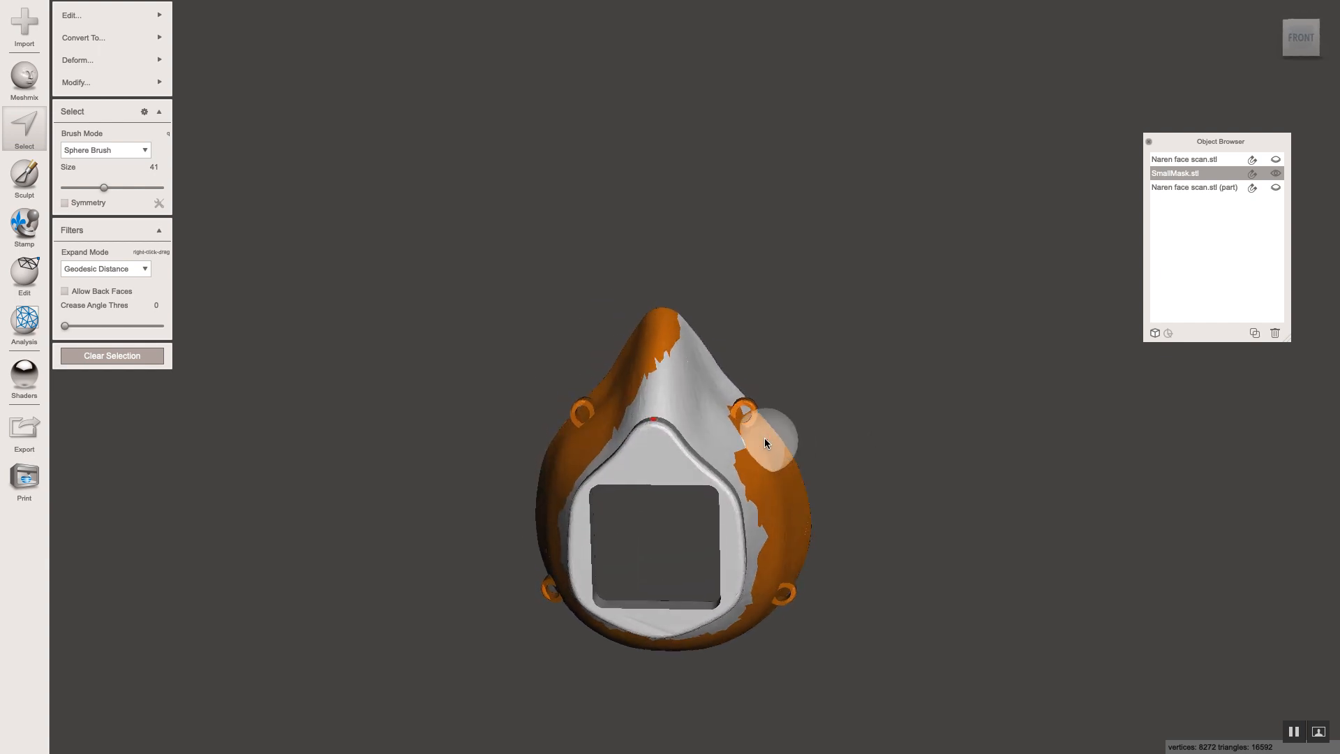
mouse_move(764, 442)
mouse_down()
mouse_move(663, 350)
mouse_move(647, 370)
mouse_up()
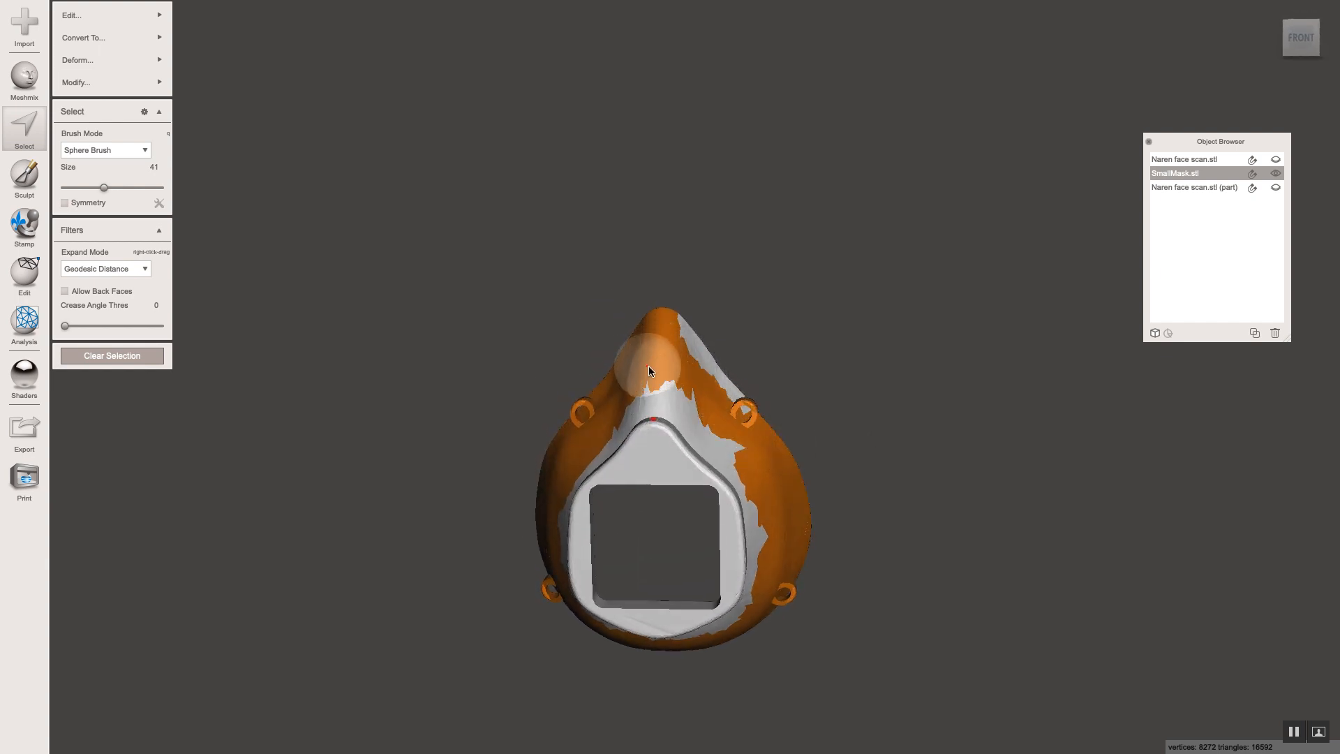
mouse_move(715, 405)
mouse_down()
mouse_move(761, 413)
mouse_move(688, 349)
mouse_up()
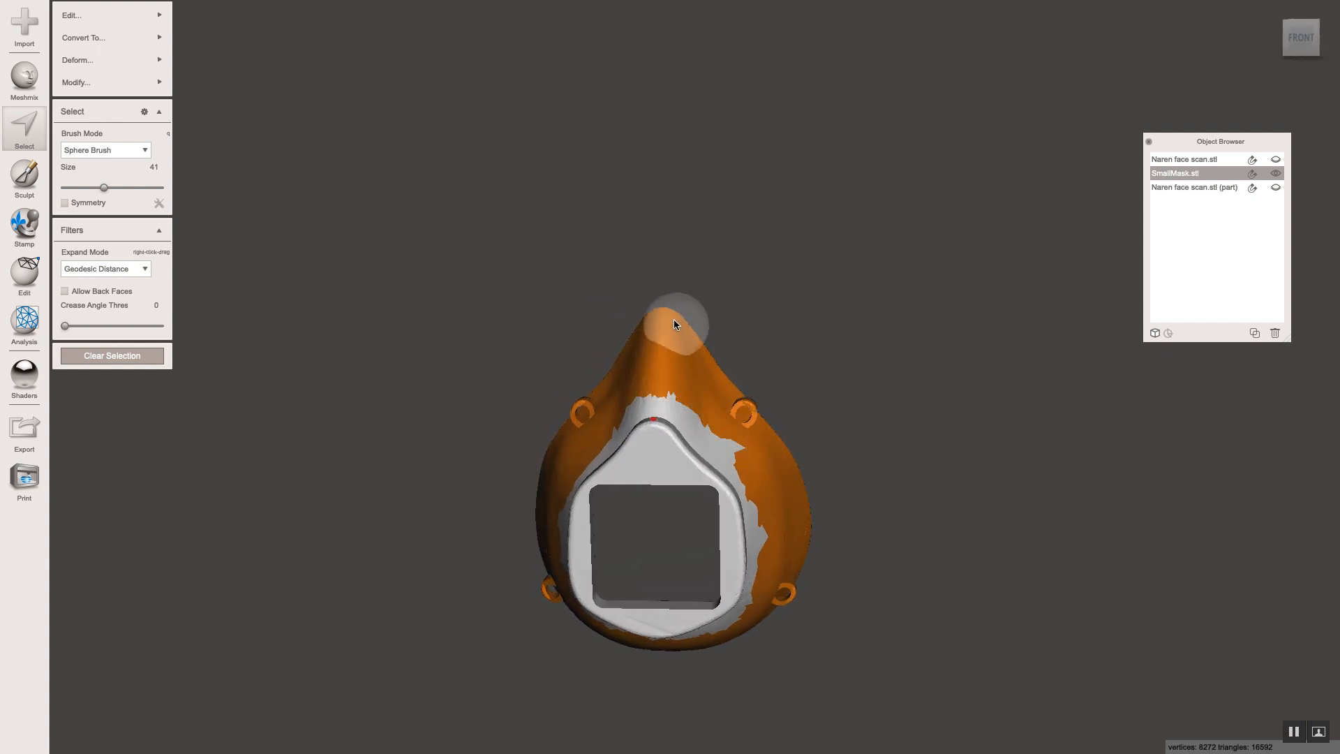
right_drag(383, 424, 828, 413)
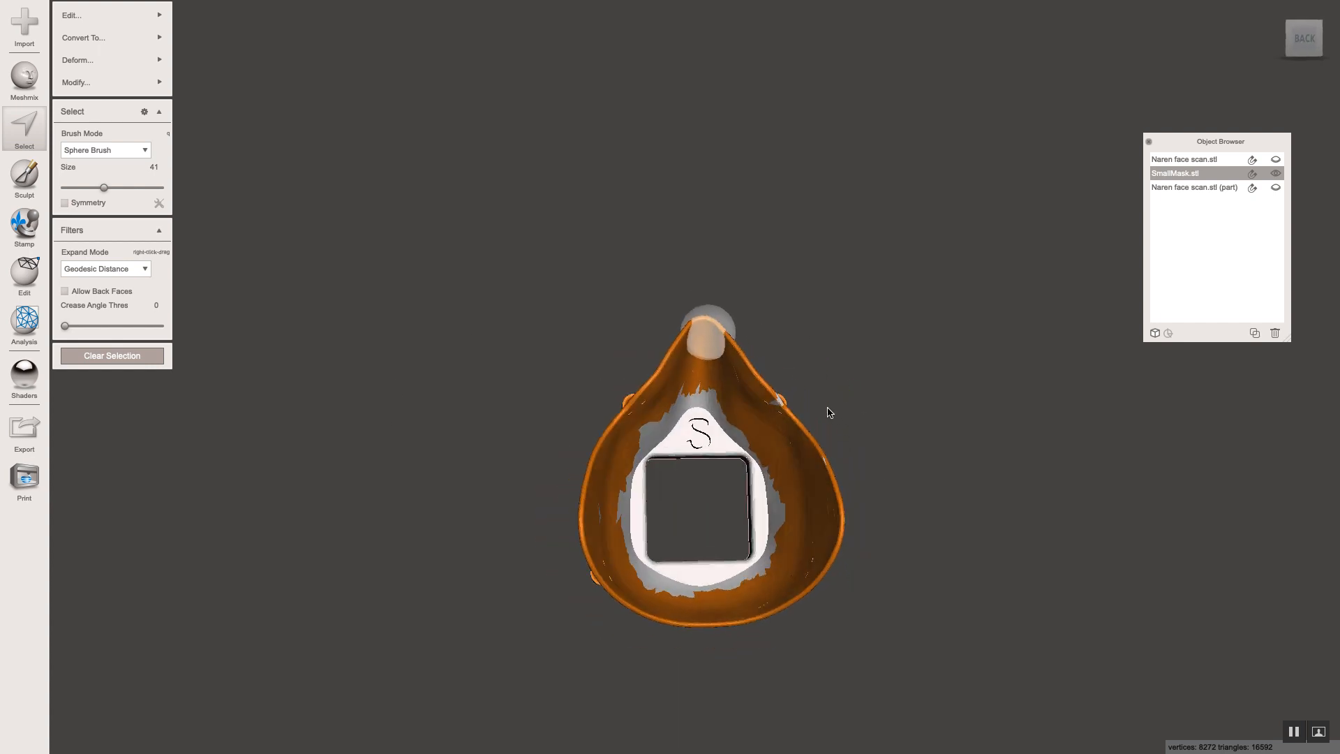
scroll(764, 479, up, 5)
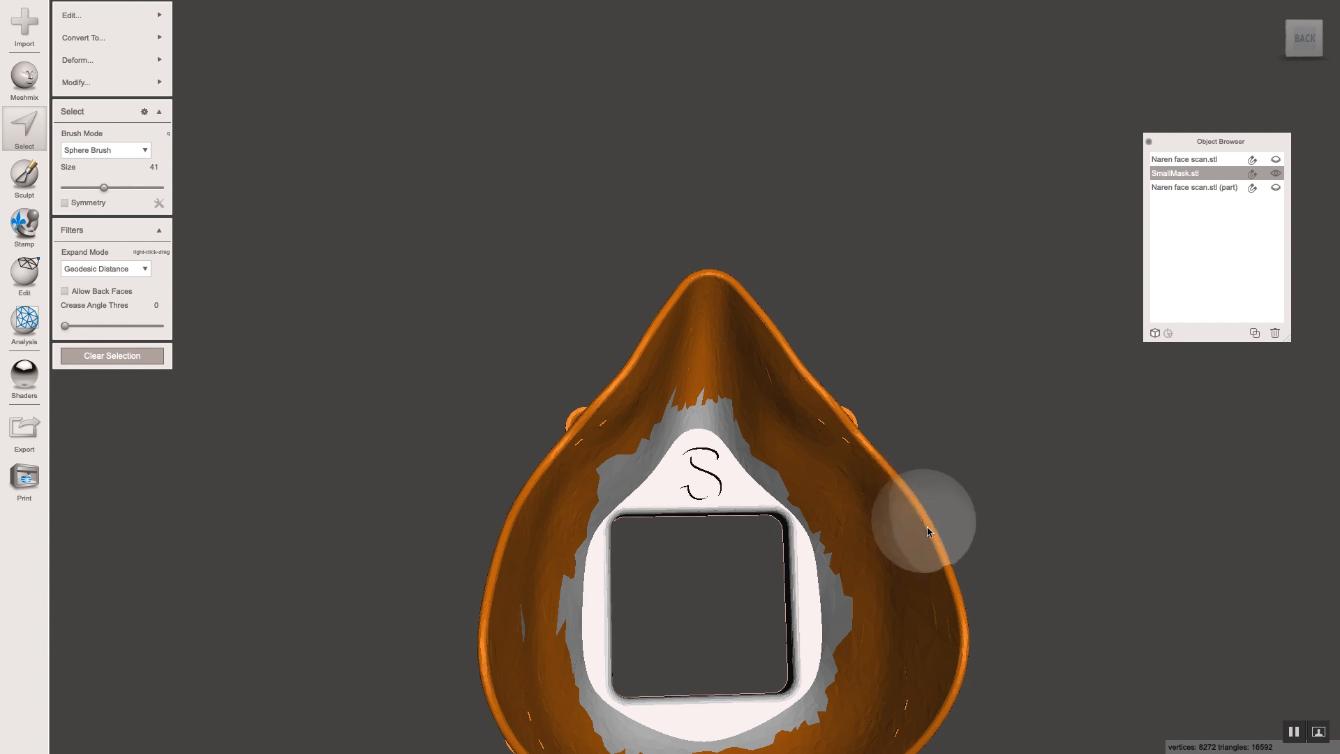
scroll(970, 546, down, 3)
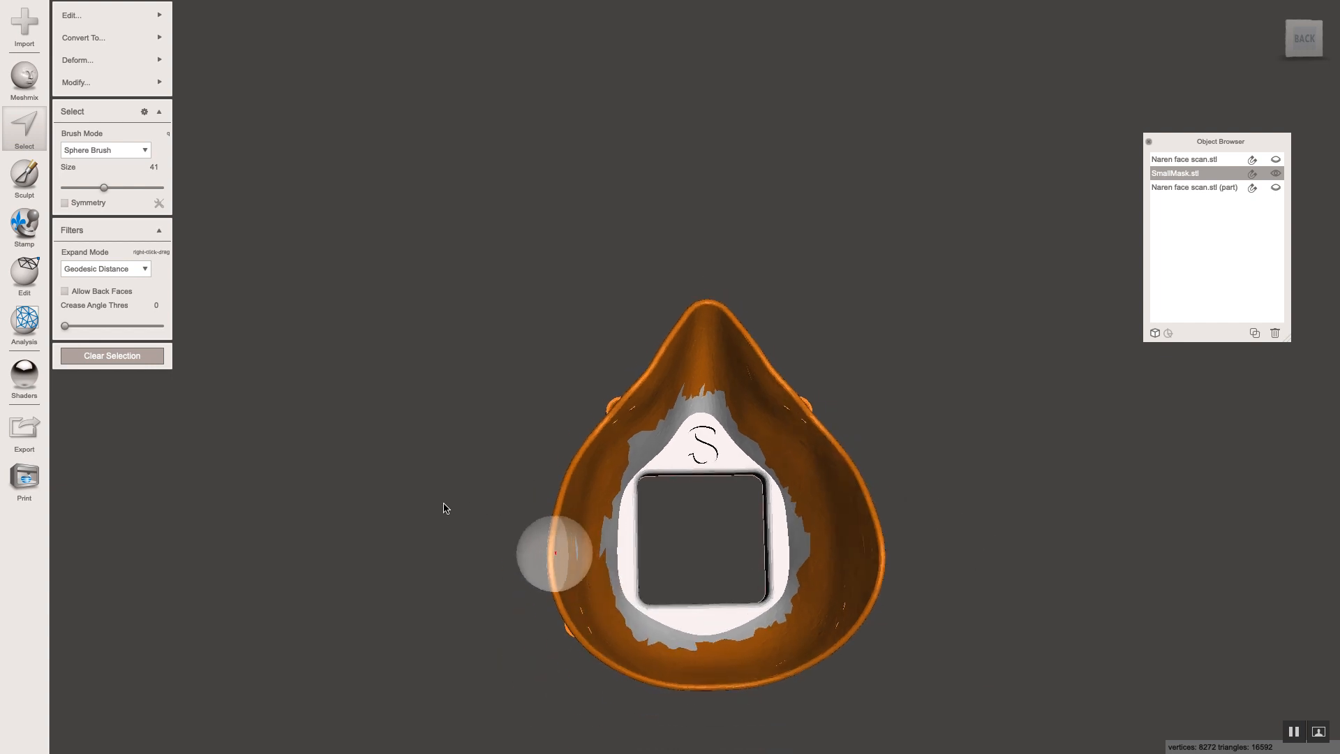
right_drag(442, 509, 479, 528)
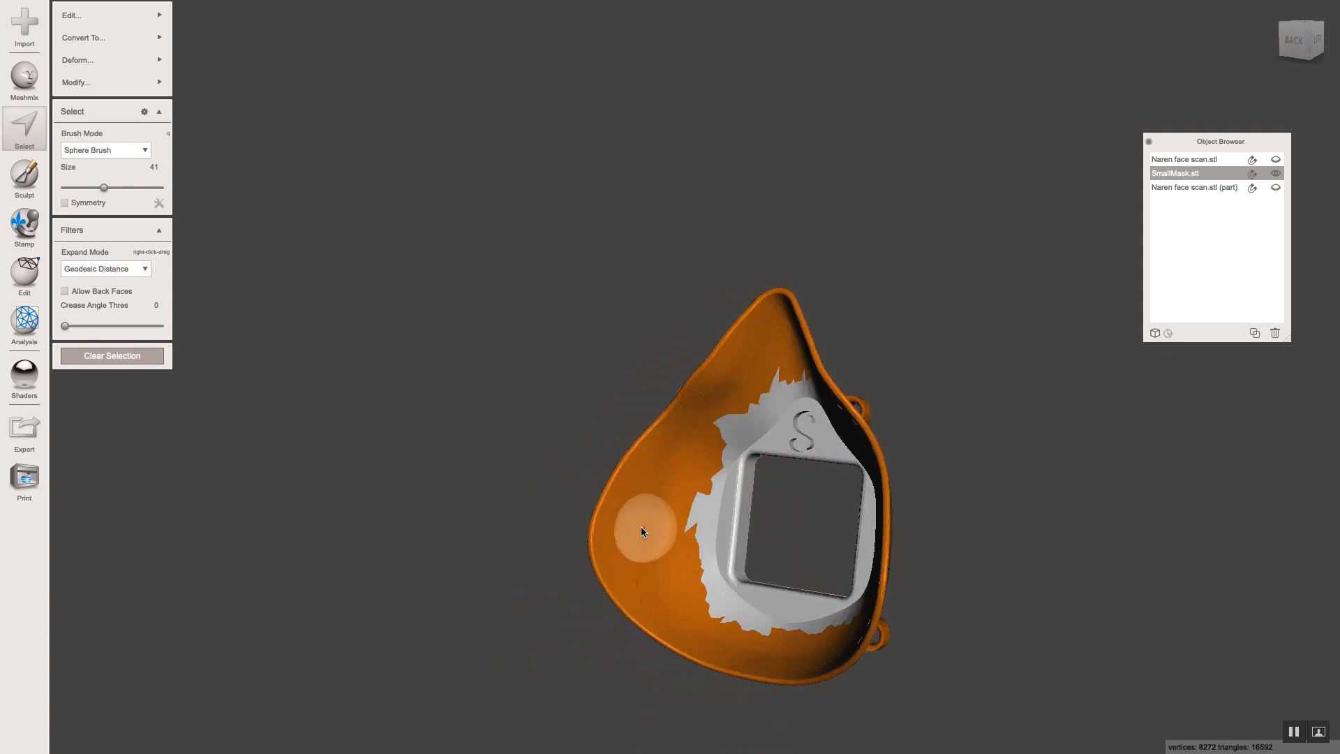
right_drag(401, 400, 953, 376)
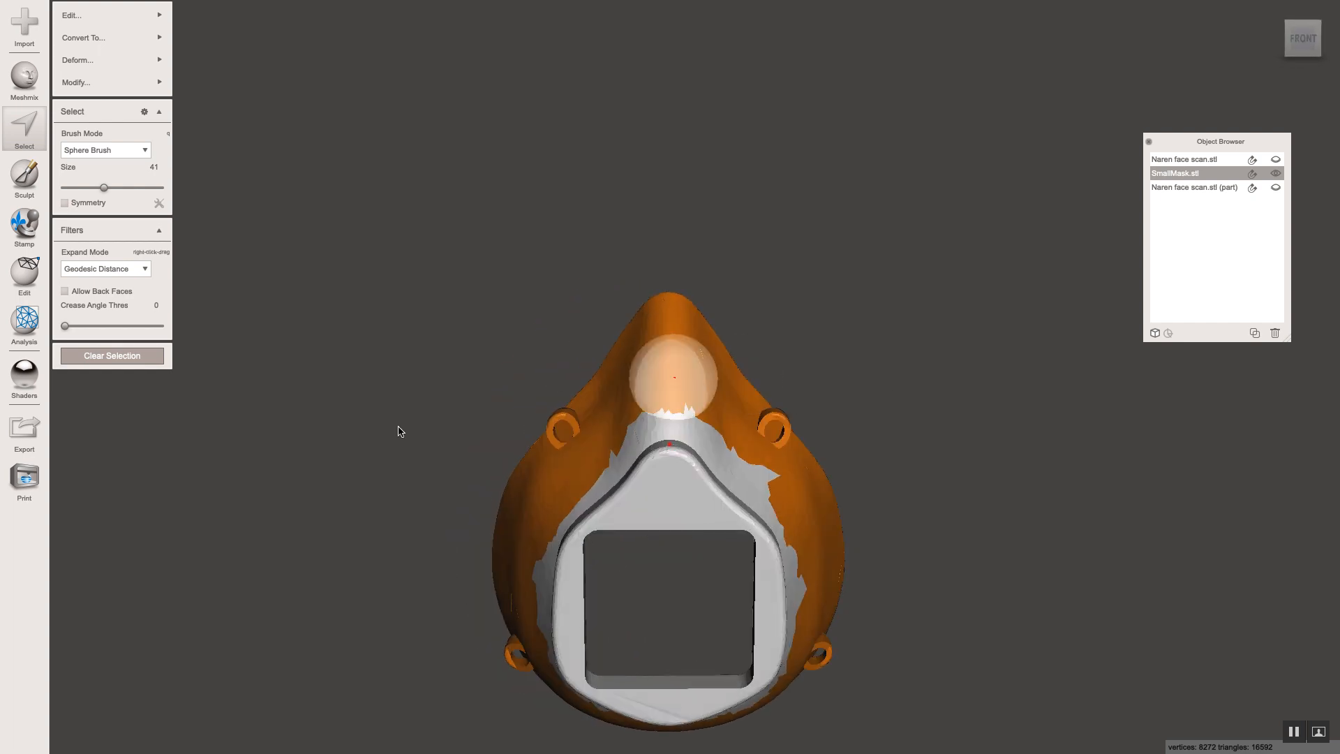
Step: Remesh the selected area of SmallMask.stl in Target Edge Length mode with an edge length of 0.62 mm
right_drag(400, 431, 475, 378)
mouse_move(112, 14)
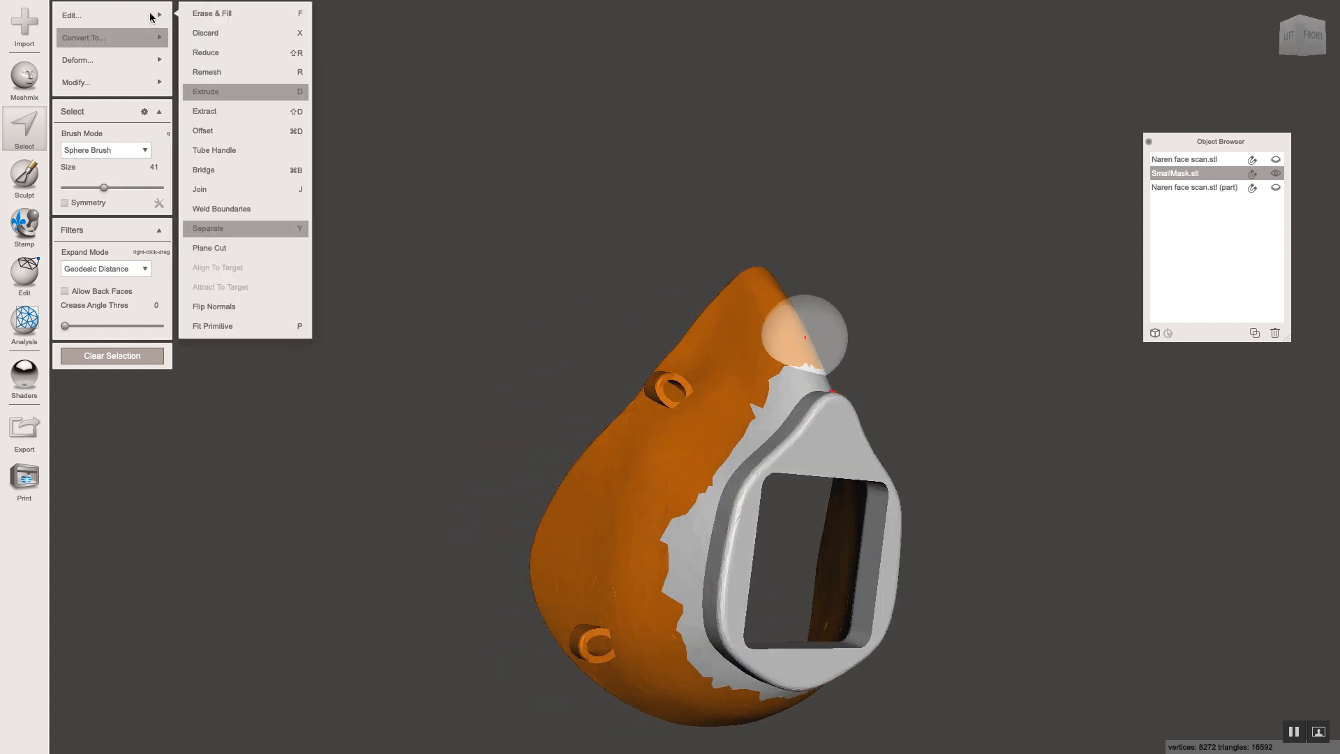
click(203, 72)
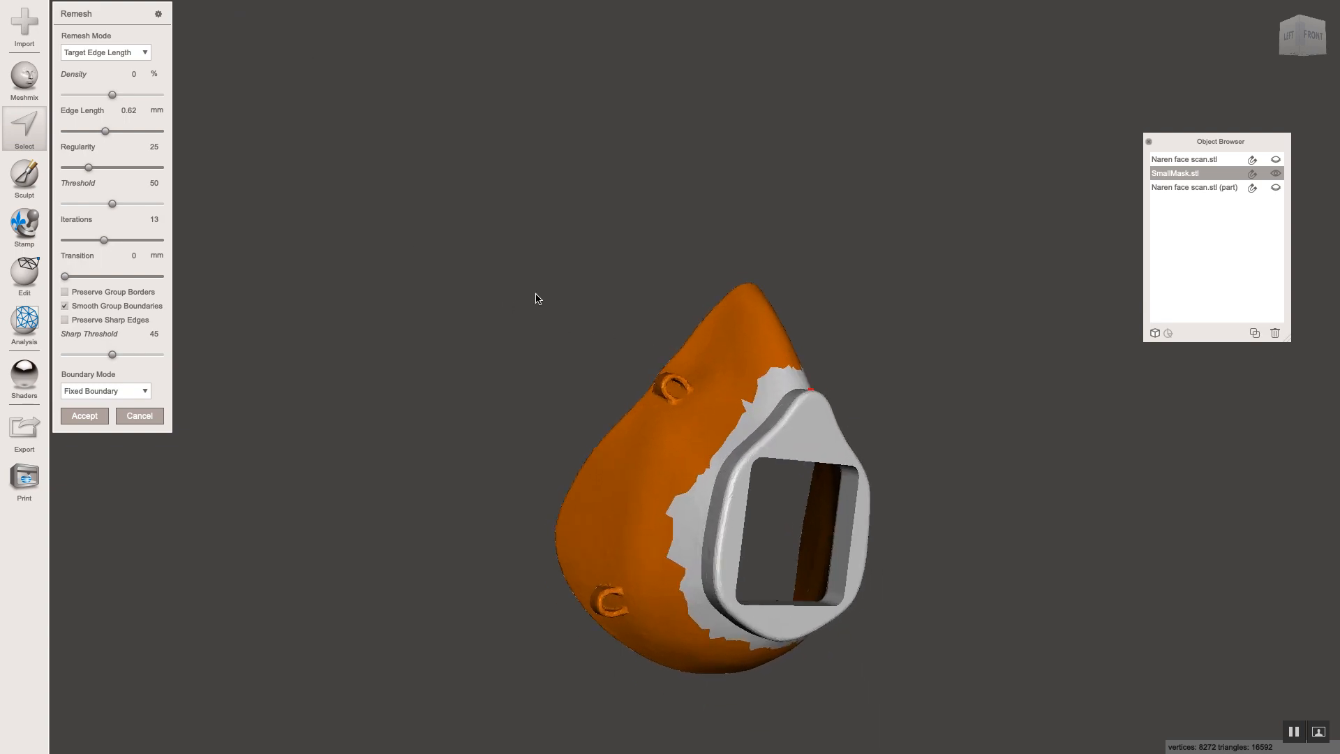
Step: Inspect the remeshed triangles in wireframe, accept the remesh and clear the selection
key(w)
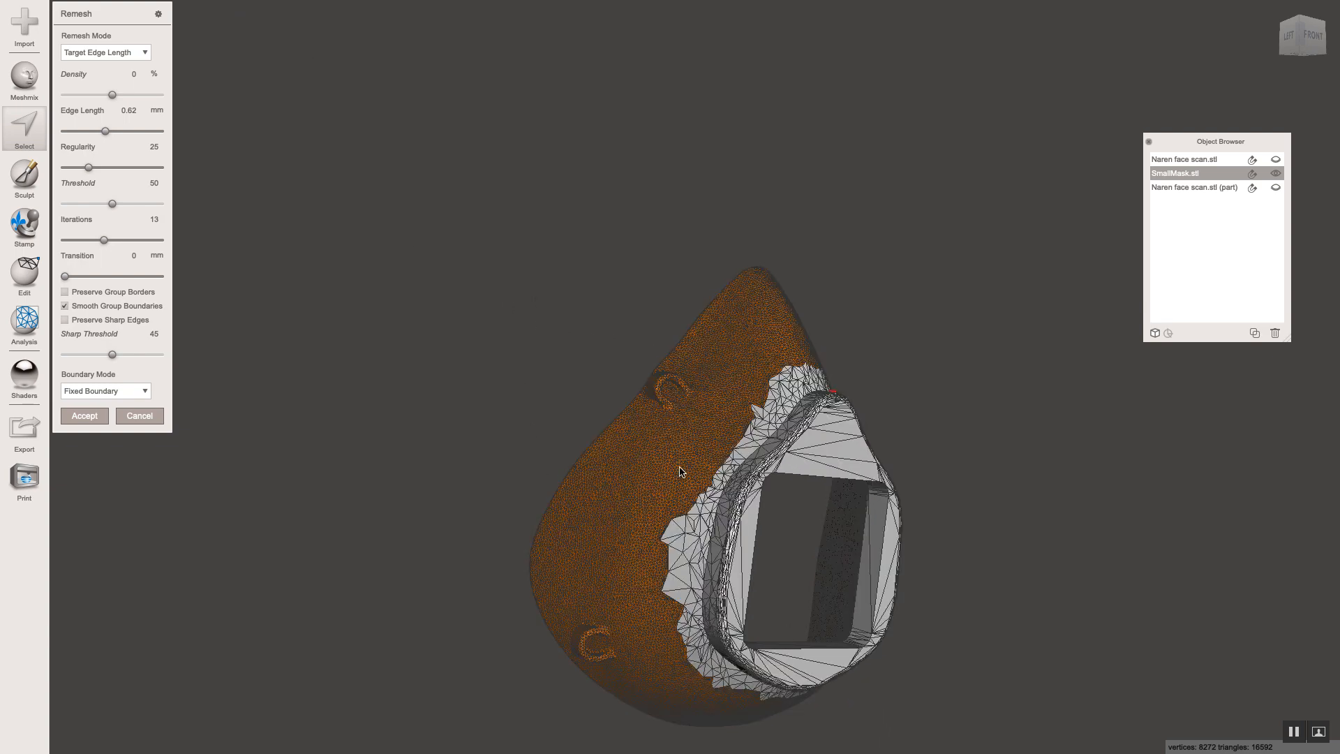
scroll(698, 468, up, 5)
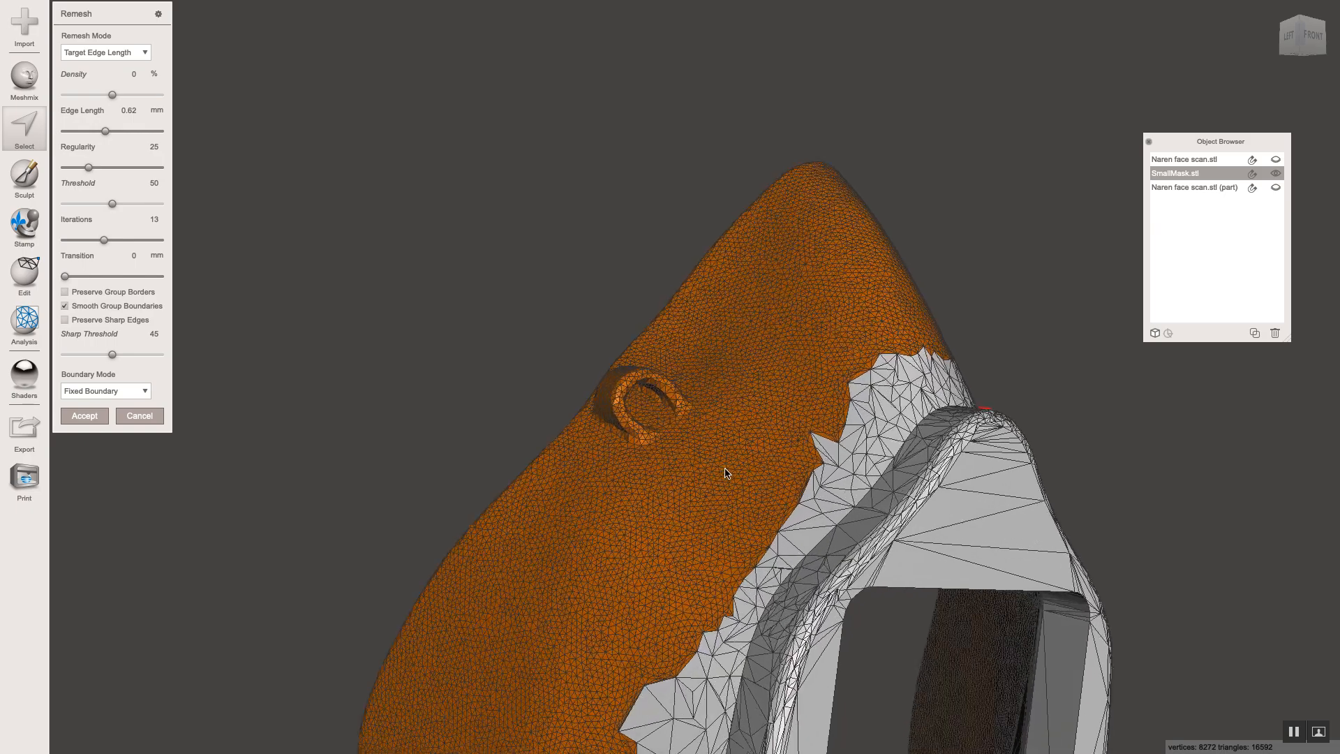
scroll(726, 473, up, 3)
scroll(705, 530, up, 3)
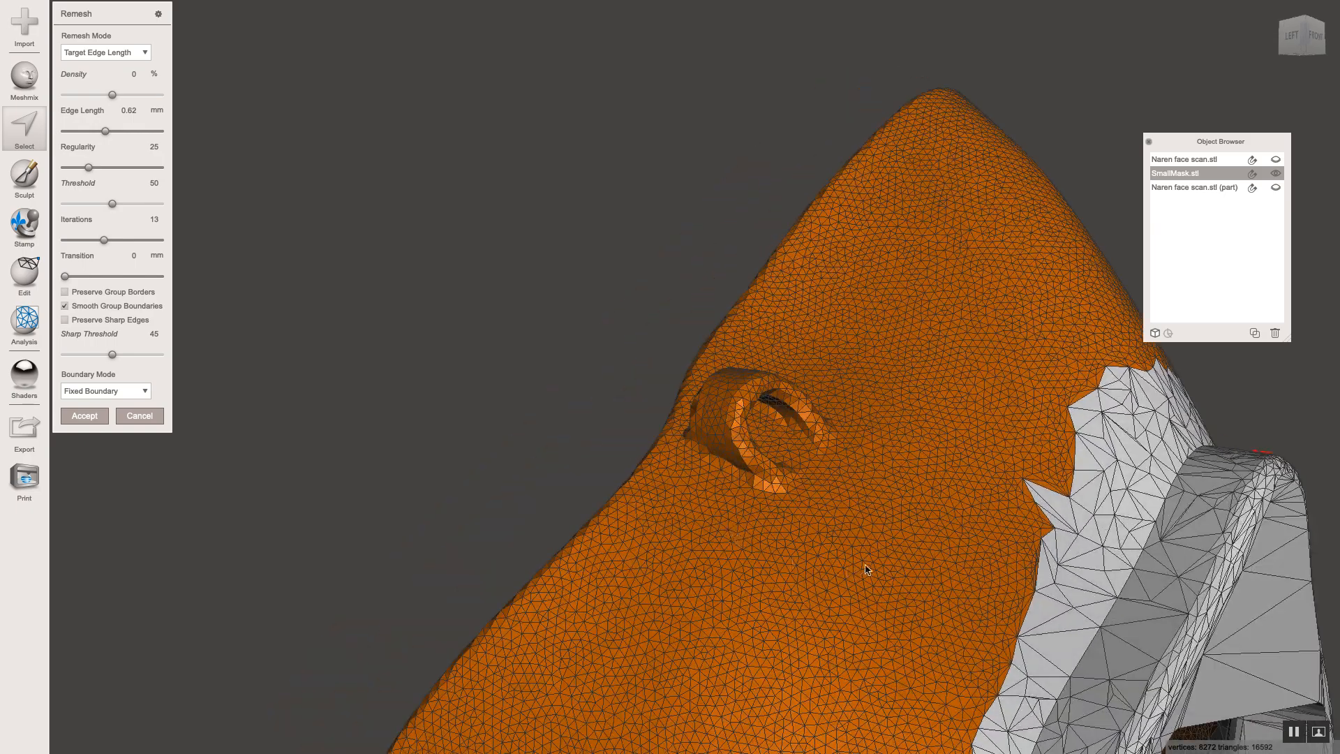
scroll(879, 551, down, 5)
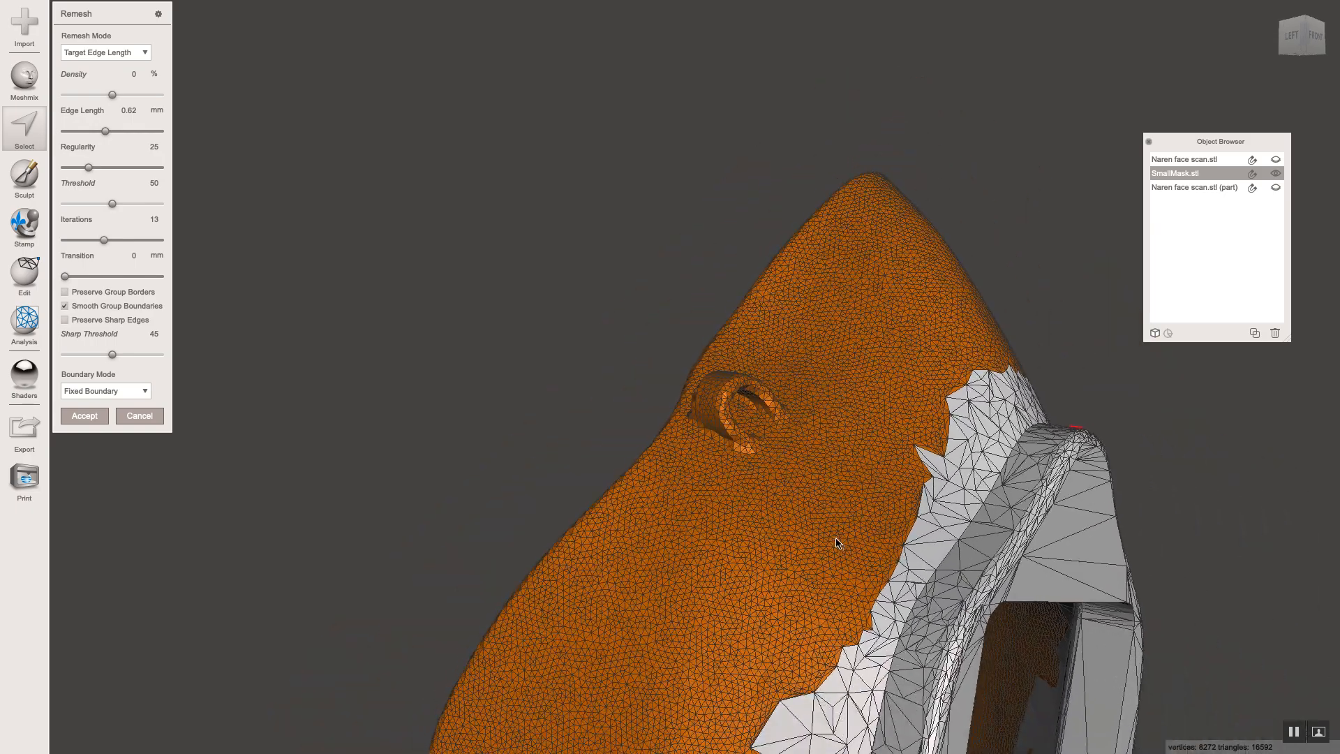
right_drag(830, 537, 685, 500)
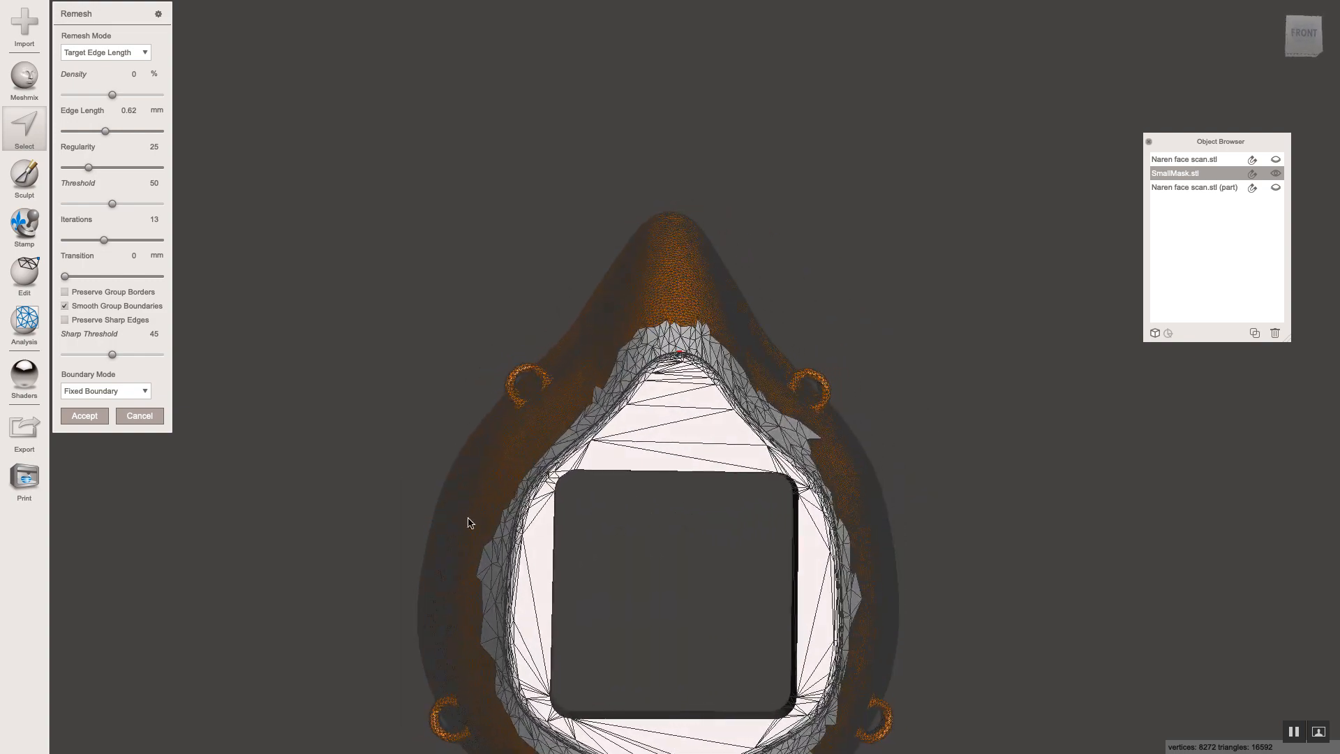
click(96, 417)
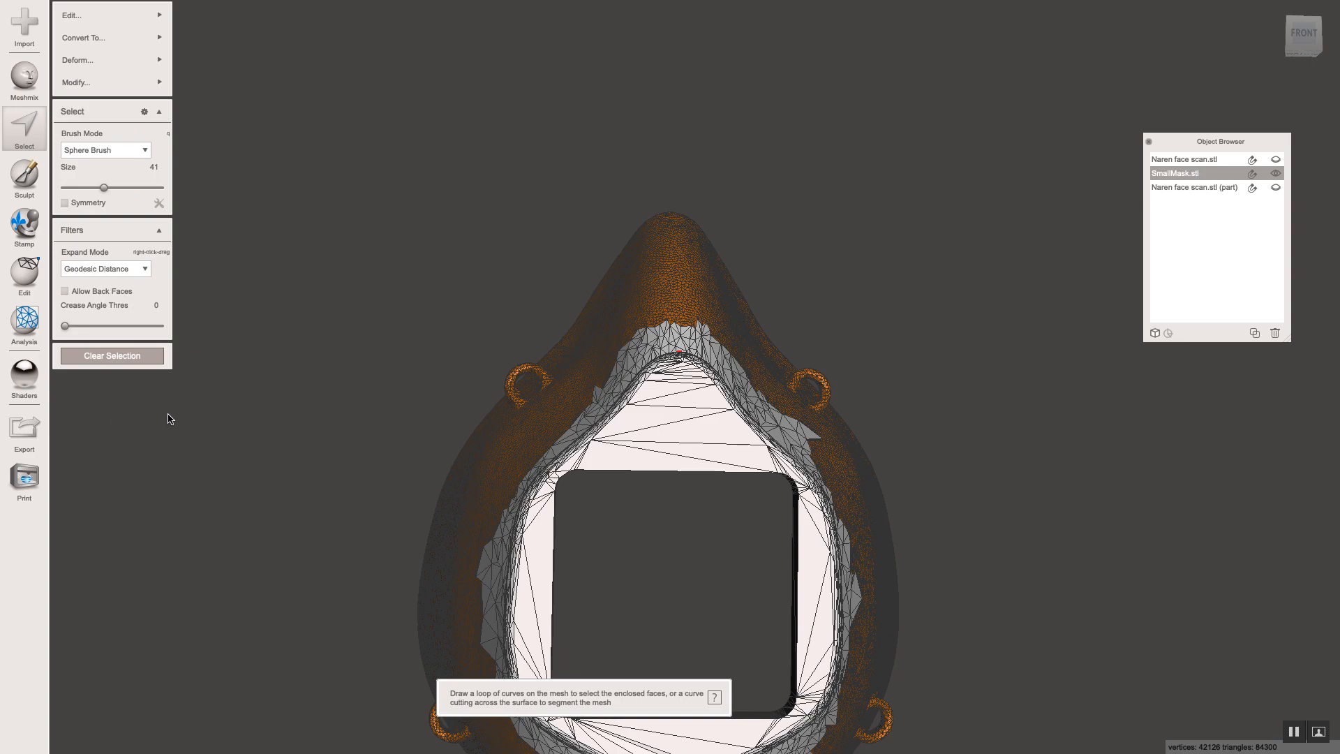
click(112, 356)
Step: Show the face scan and the extruded band again and view them with SmallMask.stl from the side
right_drag(275, 371, 479, 416)
scroll(625, 491, down, 5)
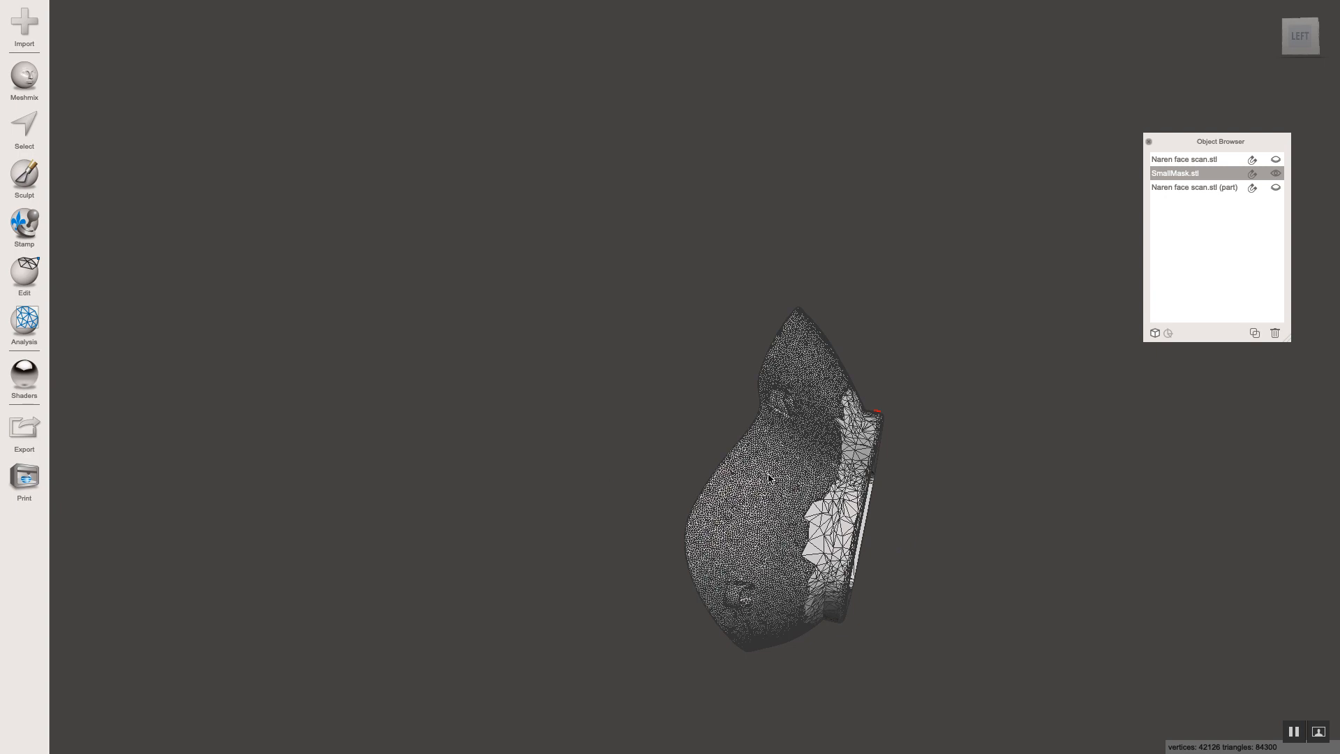
middle_drag(767, 477, 805, 413)
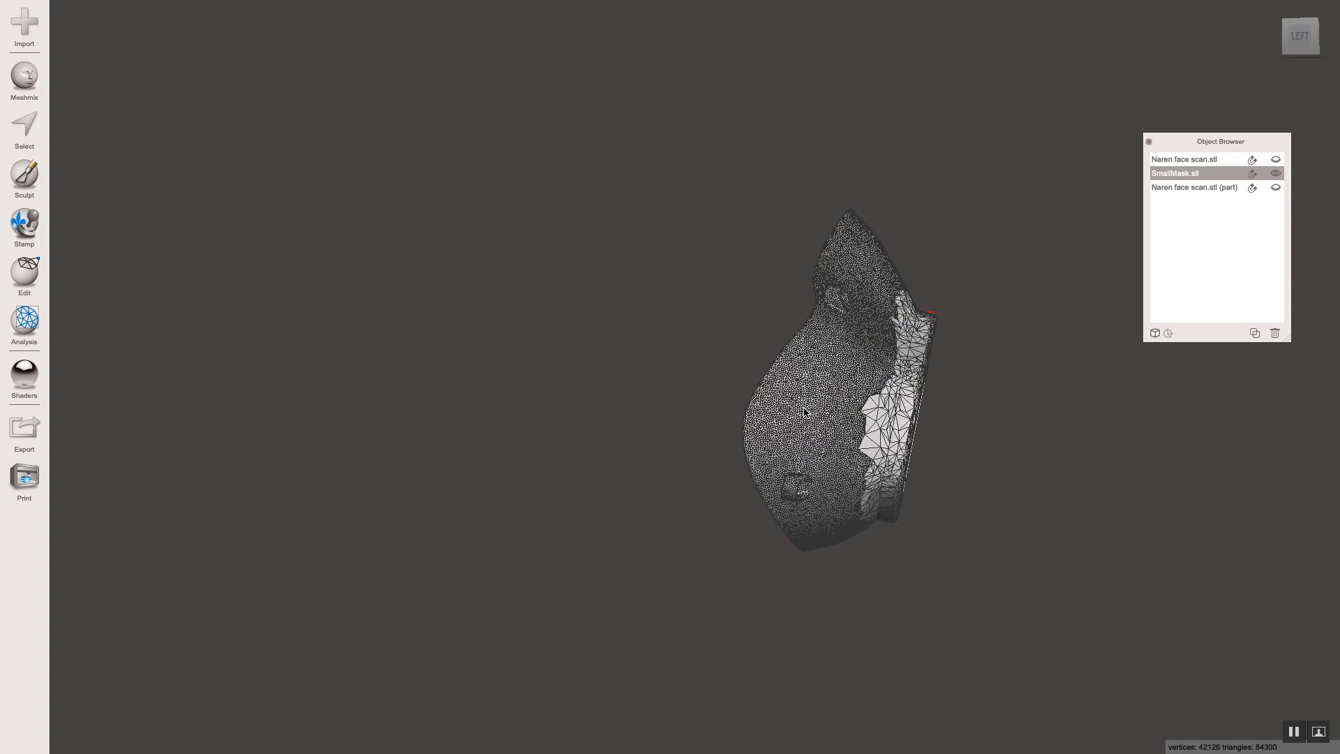
click(1276, 159)
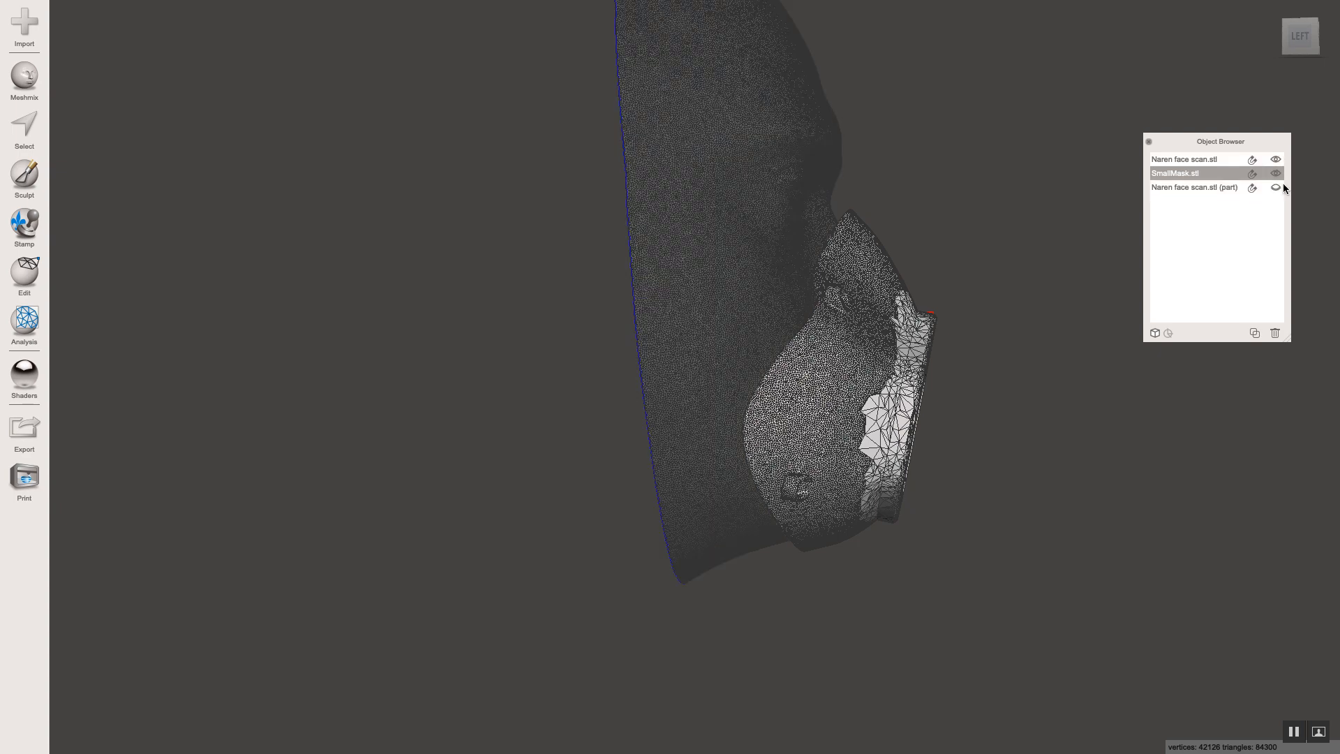
click(1275, 186)
right_drag(720, 328, 780, 341)
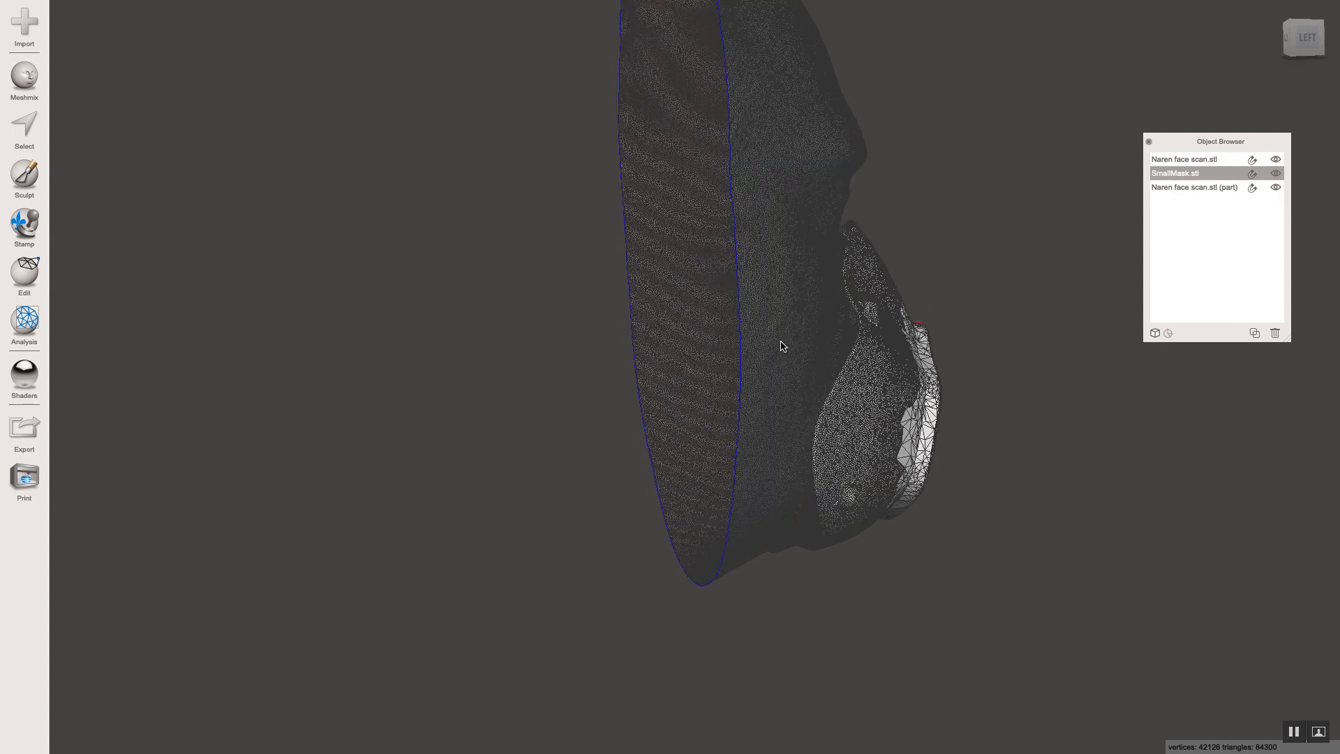
right_drag(919, 356, 869, 358)
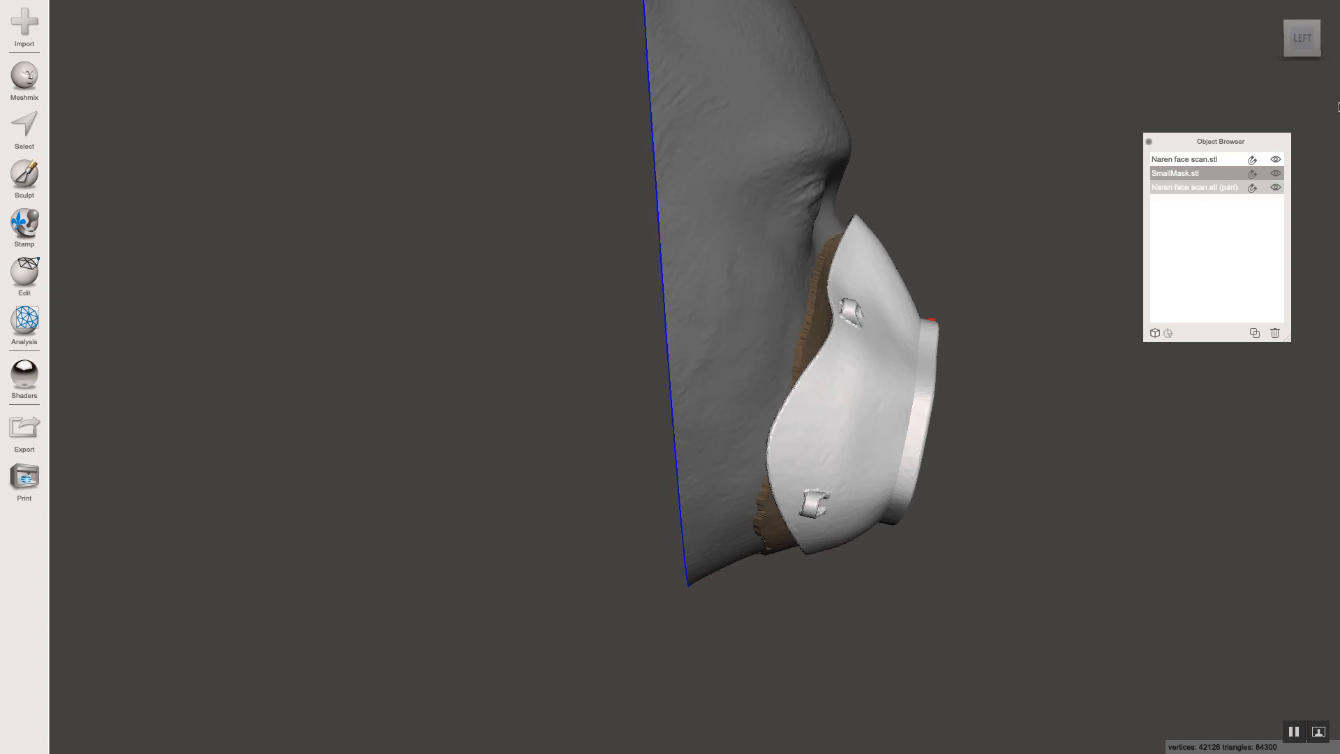
Step: Hide the face scan and set up the Move sculpting brush on SmallMask.stl, viewing the mask's left rim against the band
click(1277, 160)
right_drag(680, 272, 772, 299)
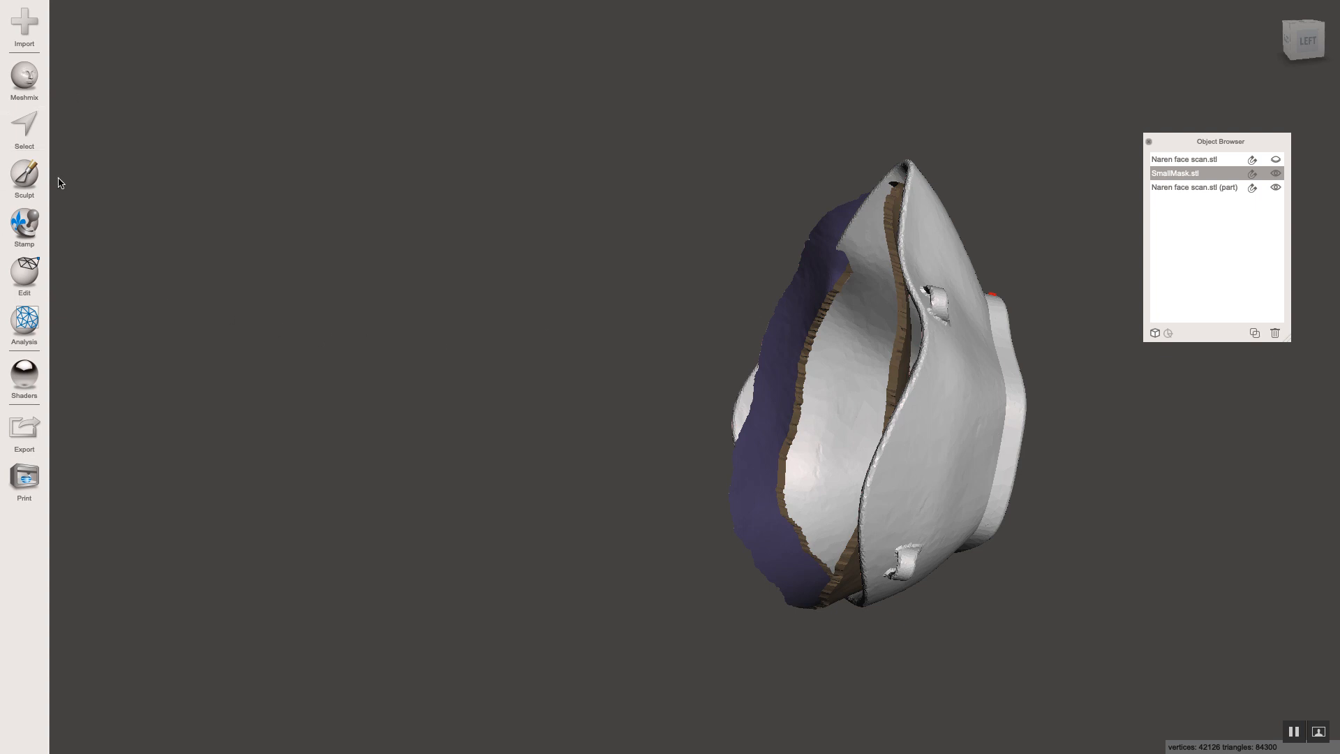
click(27, 174)
mouse_move(97, 46)
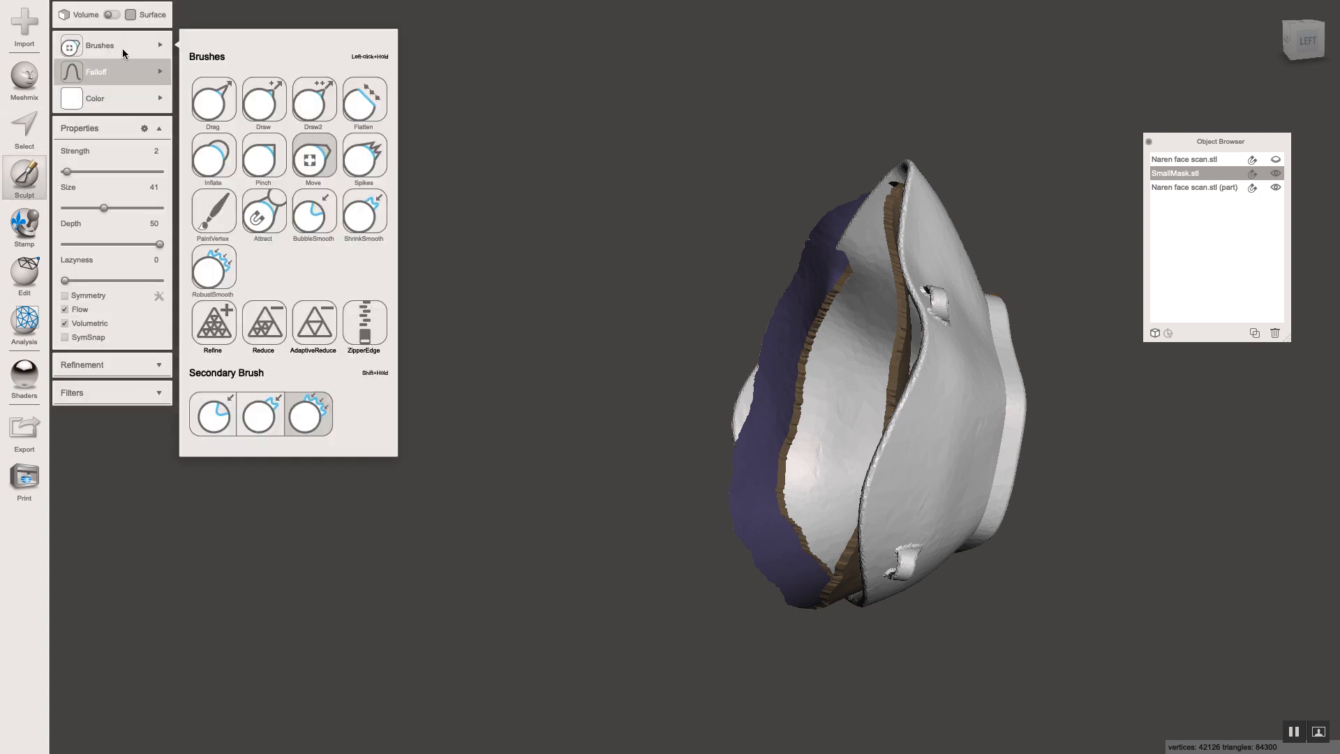
click(347, 170)
right_drag(587, 278, 568, 290)
right_drag(781, 367, 756, 368)
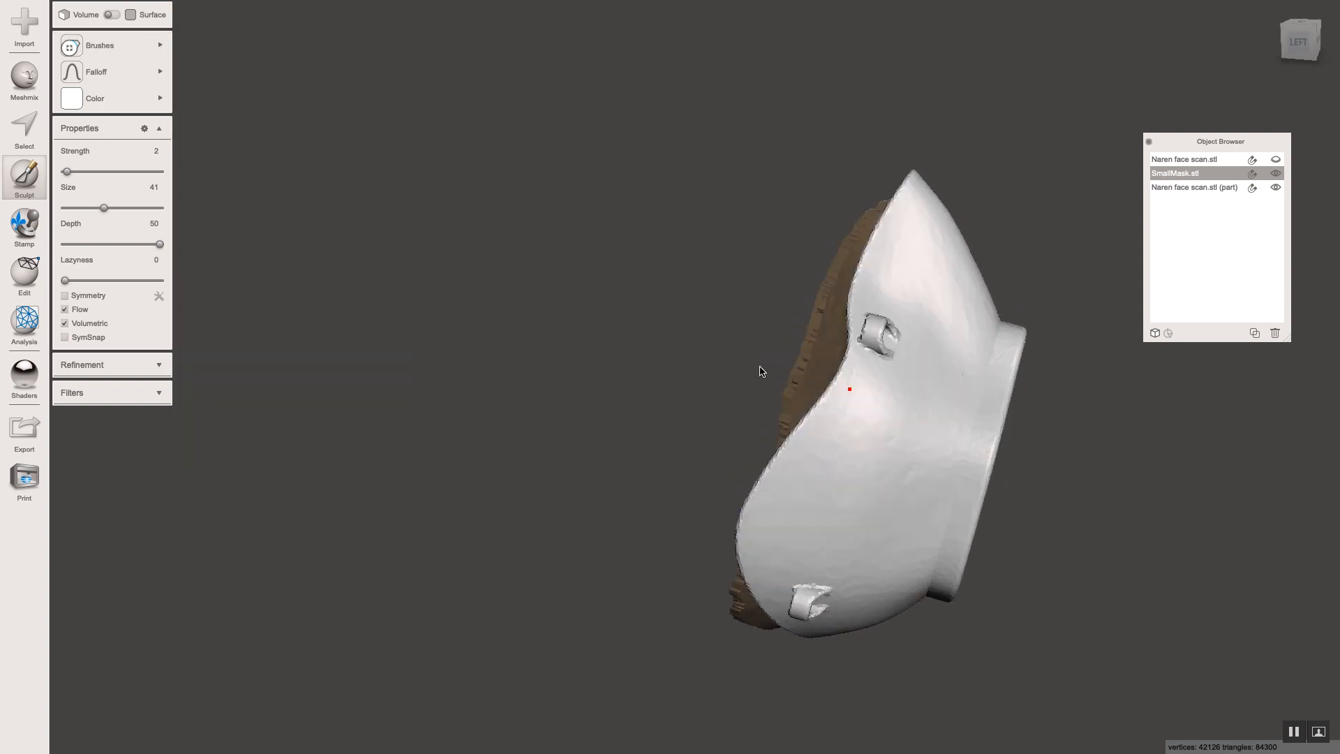
Step: Pull the mask's left rim below the upper strap loop toward the seal band with the Move brush
mouse_move(832, 404)
mouse_down()
mouse_move(812, 399)
mouse_move(824, 399)
mouse_up()
right_drag(626, 370, 730, 361)
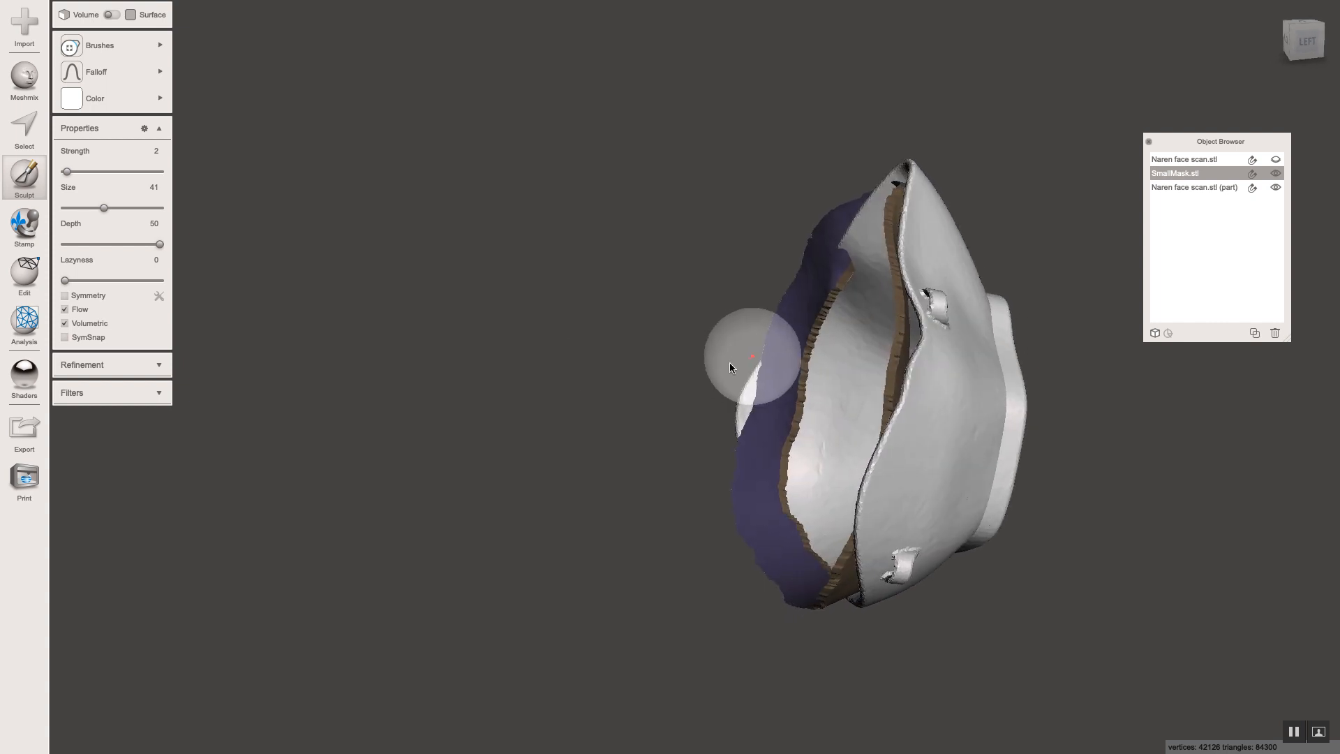
mouse_move(911, 371)
mouse_down()
mouse_move(894, 377)
mouse_move(898, 400)
mouse_up()
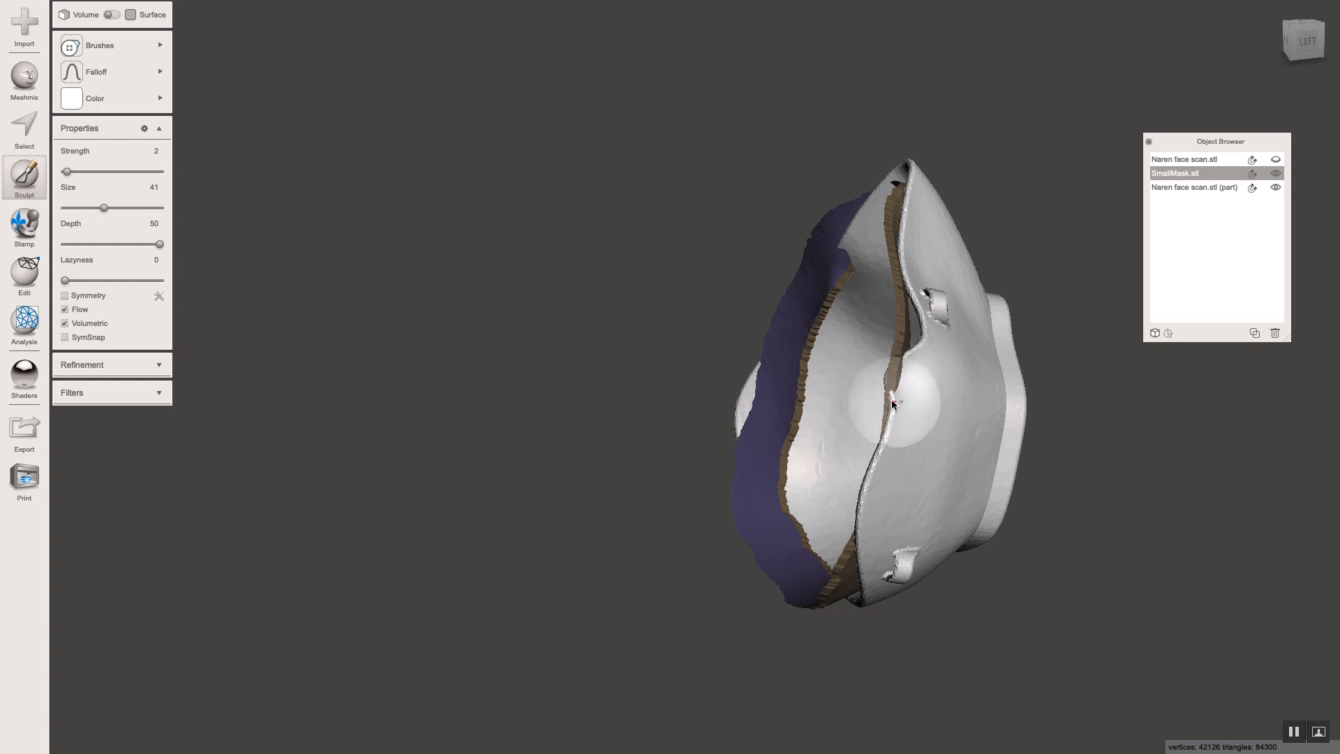
right_drag(846, 393, 787, 384)
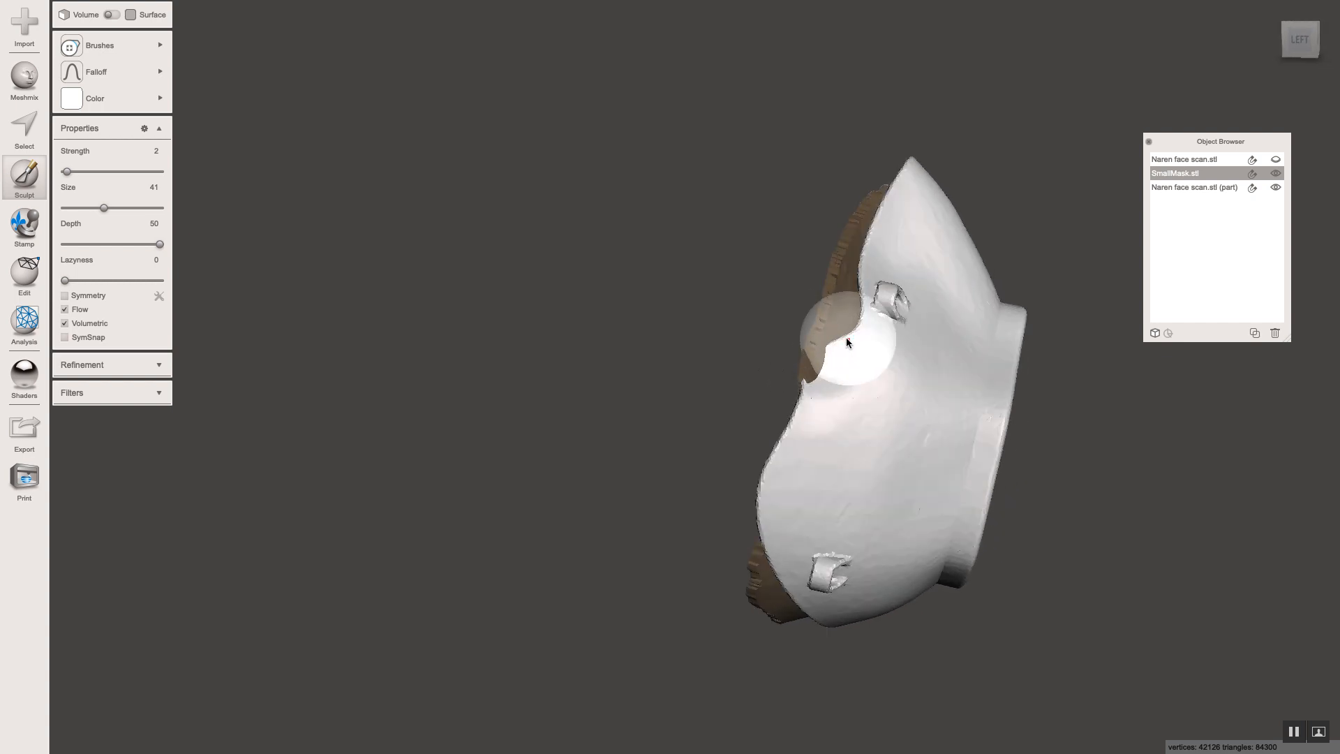
drag(844, 332, 845, 291)
Step: Move the left rim beside the upper strap loop and up toward the nose bridge so it follows the band
right_drag(767, 293, 784, 299)
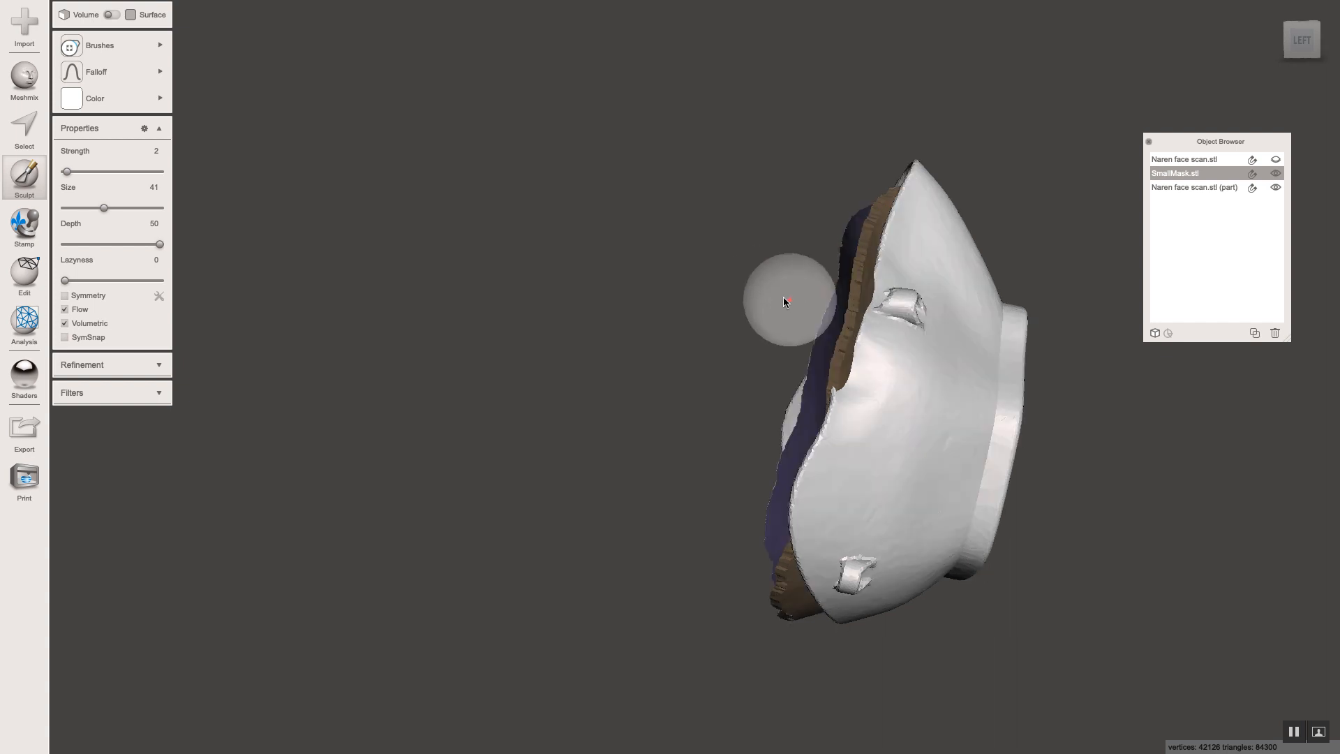
drag(877, 294, 872, 263)
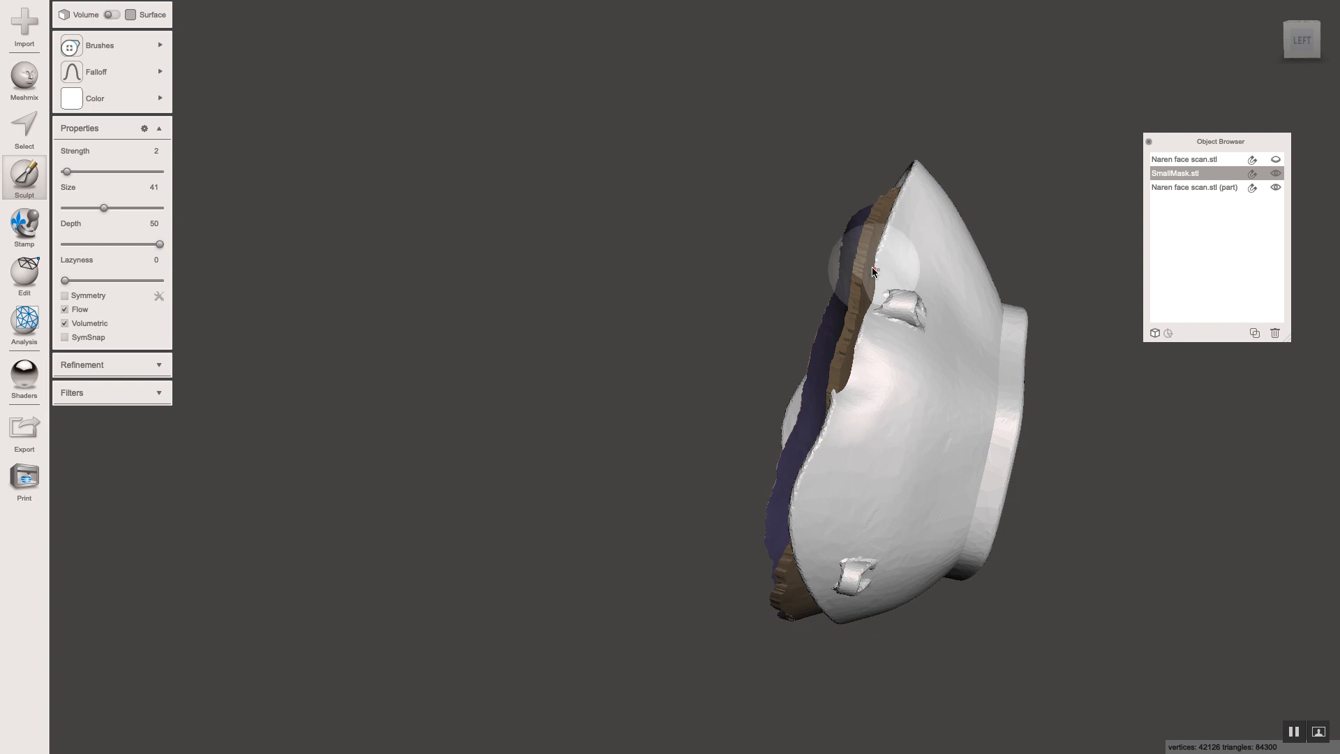
right_drag(739, 231, 754, 261)
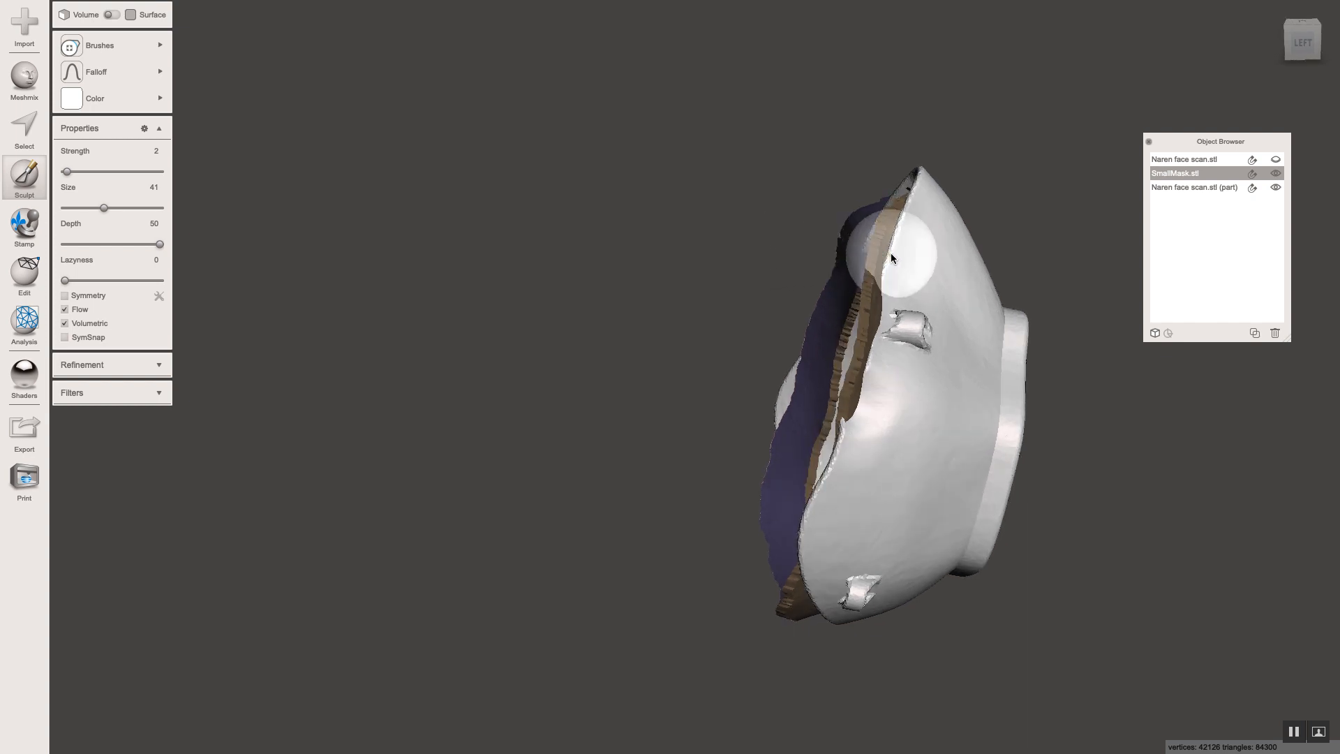
mouse_move(772, 227)
right_down()
mouse_move(737, 218)
mouse_move(759, 221)
right_up()
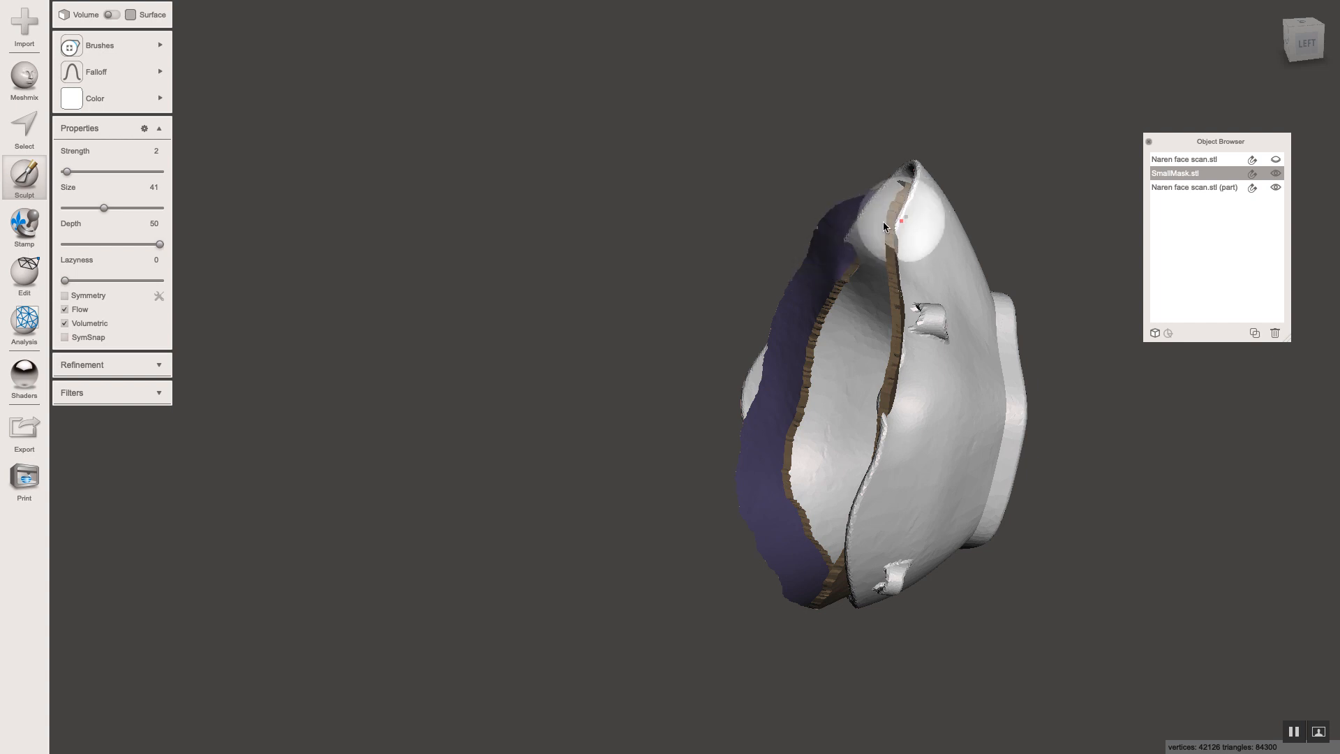
Step: Shape the left cheek rim between the two strap loops onto the band, working from inside and outside the mask
right_drag(882, 220, 866, 252)
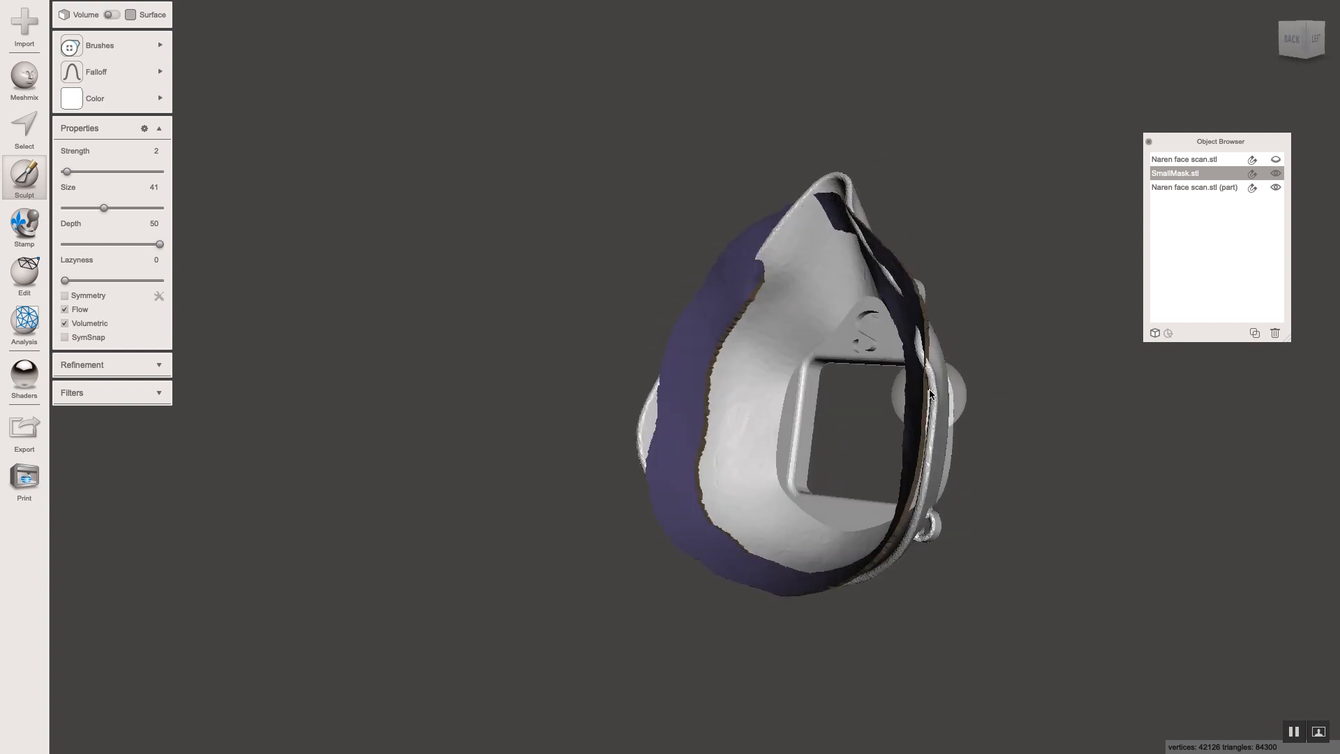
drag(936, 392, 912, 399)
right_drag(876, 392, 821, 378)
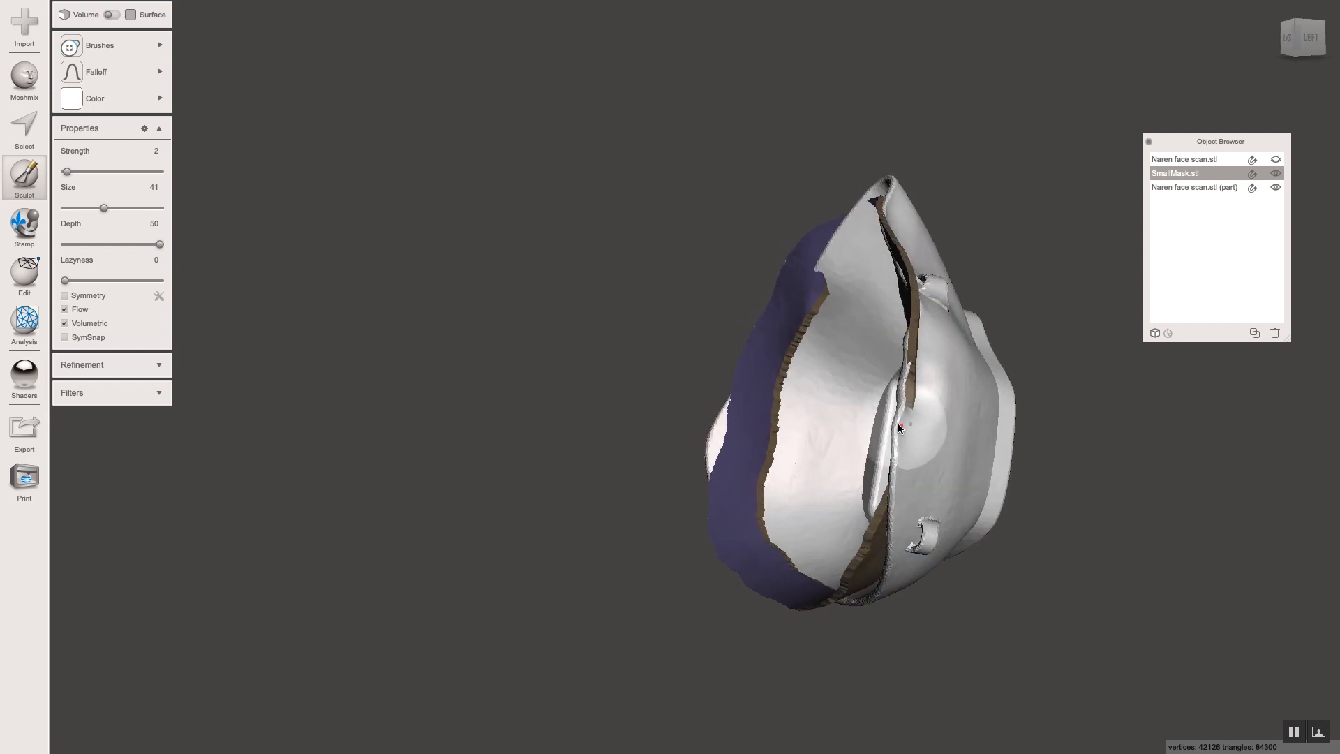
right_drag(799, 428, 853, 392)
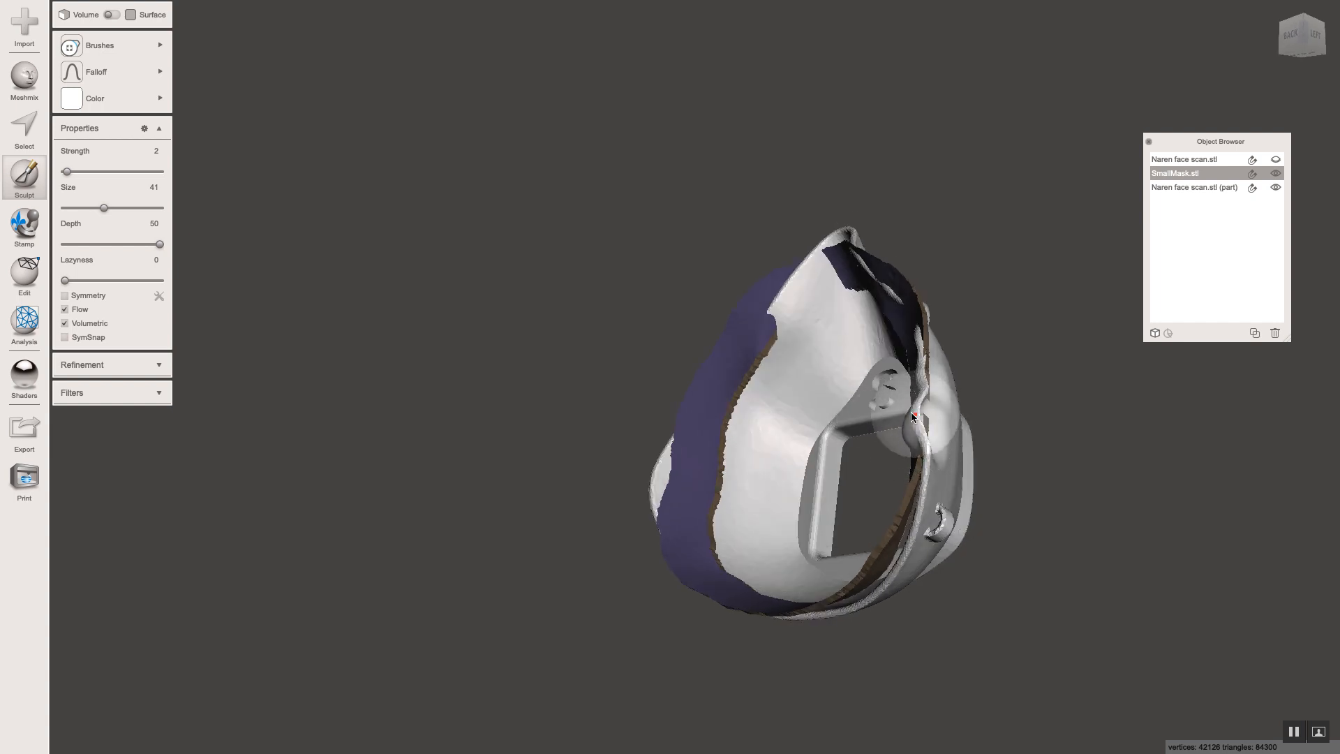
mouse_move(910, 412)
right_down()
mouse_move(820, 413)
mouse_move(866, 393)
right_up()
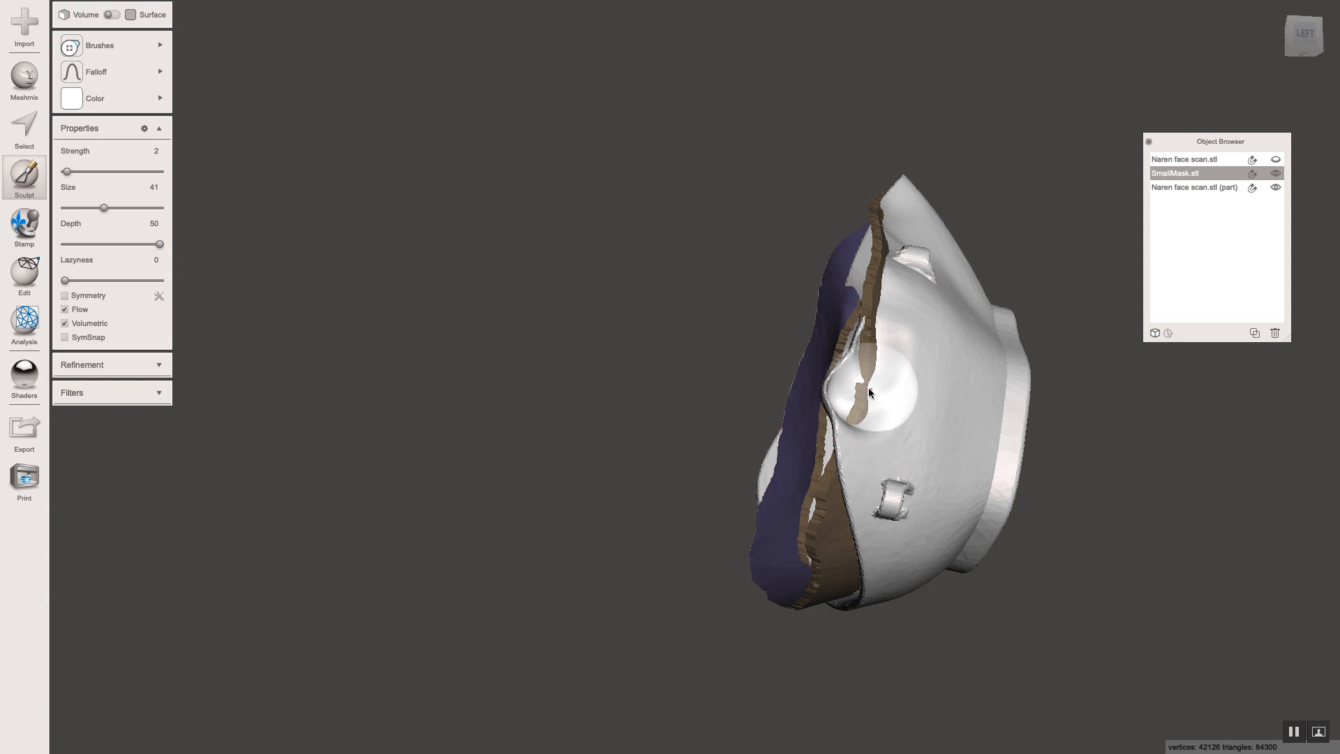
mouse_move(869, 391)
right_down()
mouse_move(759, 391)
mouse_move(770, 387)
right_up()
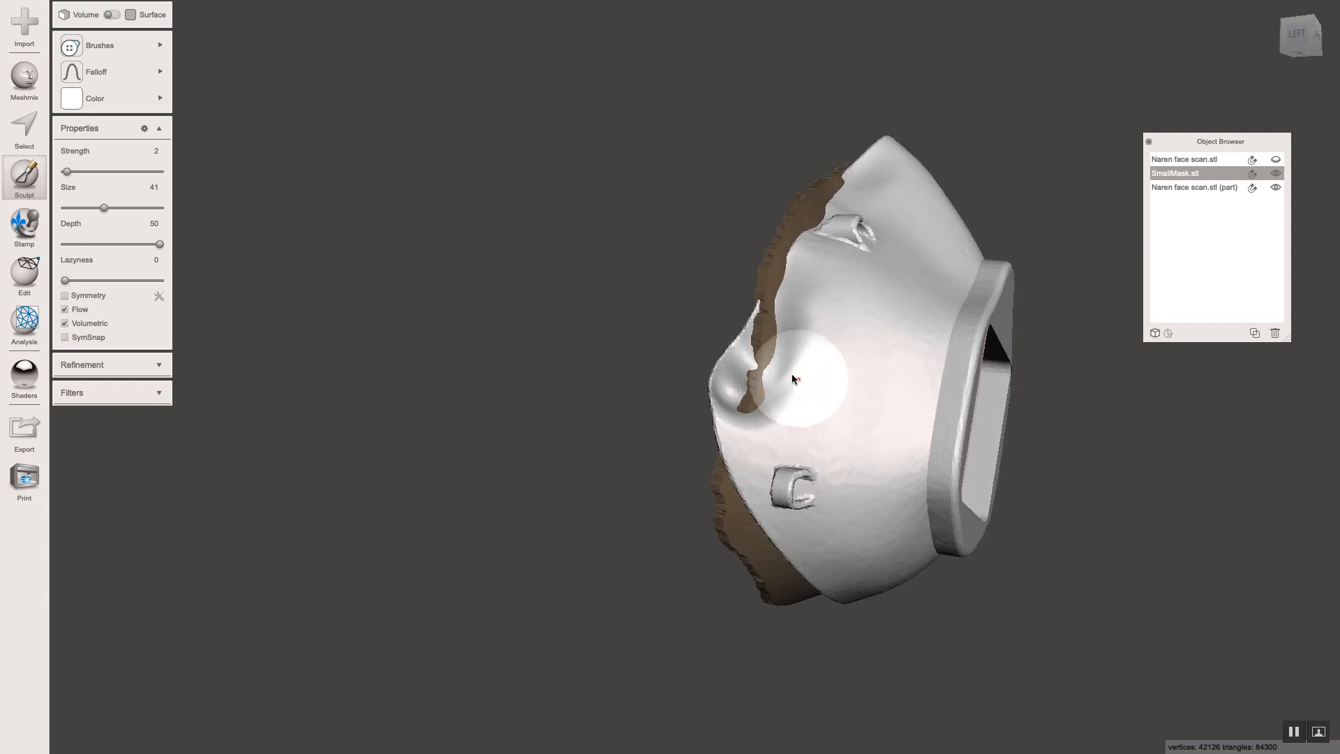
Step: Adjust the mask surface around the left cheek bulge to cover the exposed band and work down toward the lower strap loop
drag(776, 345, 780, 307)
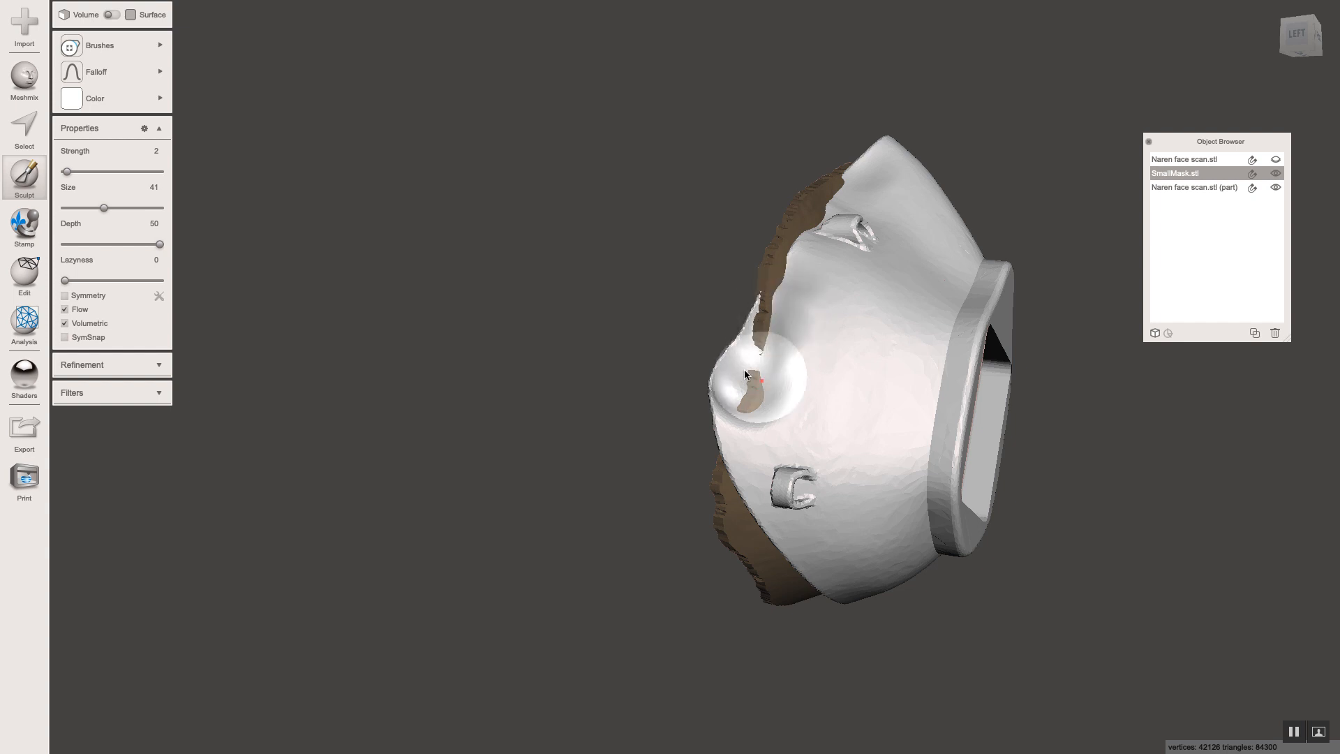
right_drag(744, 370, 767, 287)
drag(772, 280, 766, 308)
right_drag(773, 332, 767, 314)
mouse_move(767, 314)
mouse_down()
mouse_move(769, 262)
mouse_move(733, 305)
mouse_up()
right_drag(735, 312, 743, 282)
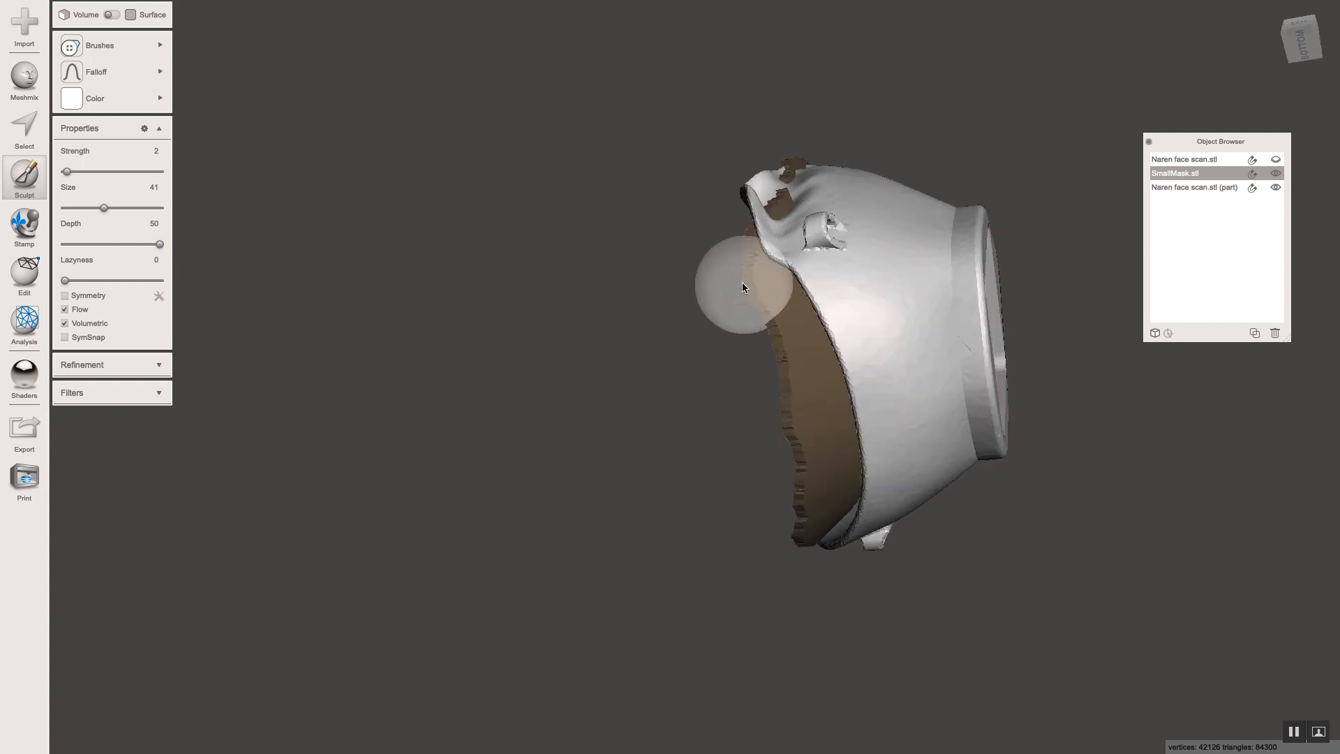
Step: Pull the left lower rim from the strap loop toward the chin over the band, and touch up the left cheek rim
drag(766, 250, 786, 267)
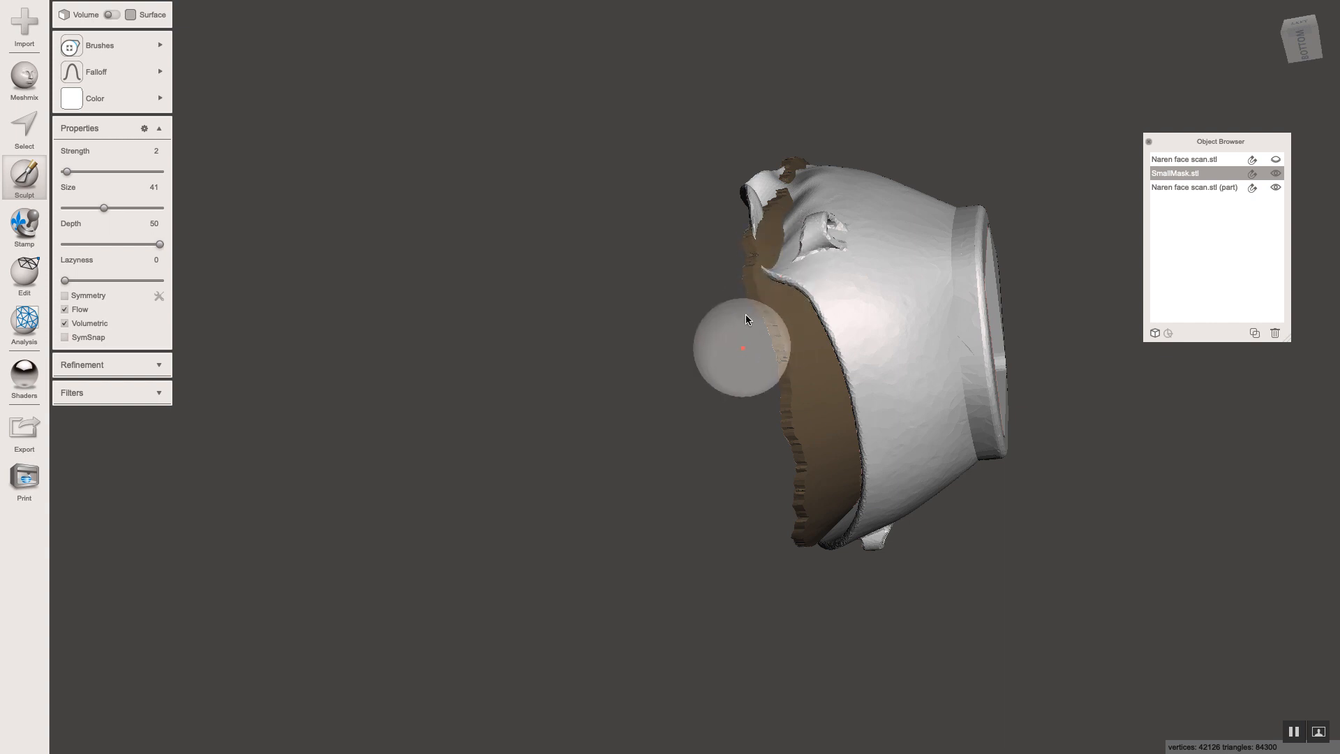
right_drag(746, 314, 751, 292)
mouse_move(808, 225)
mouse_down()
mouse_move(799, 240)
mouse_move(794, 217)
mouse_up()
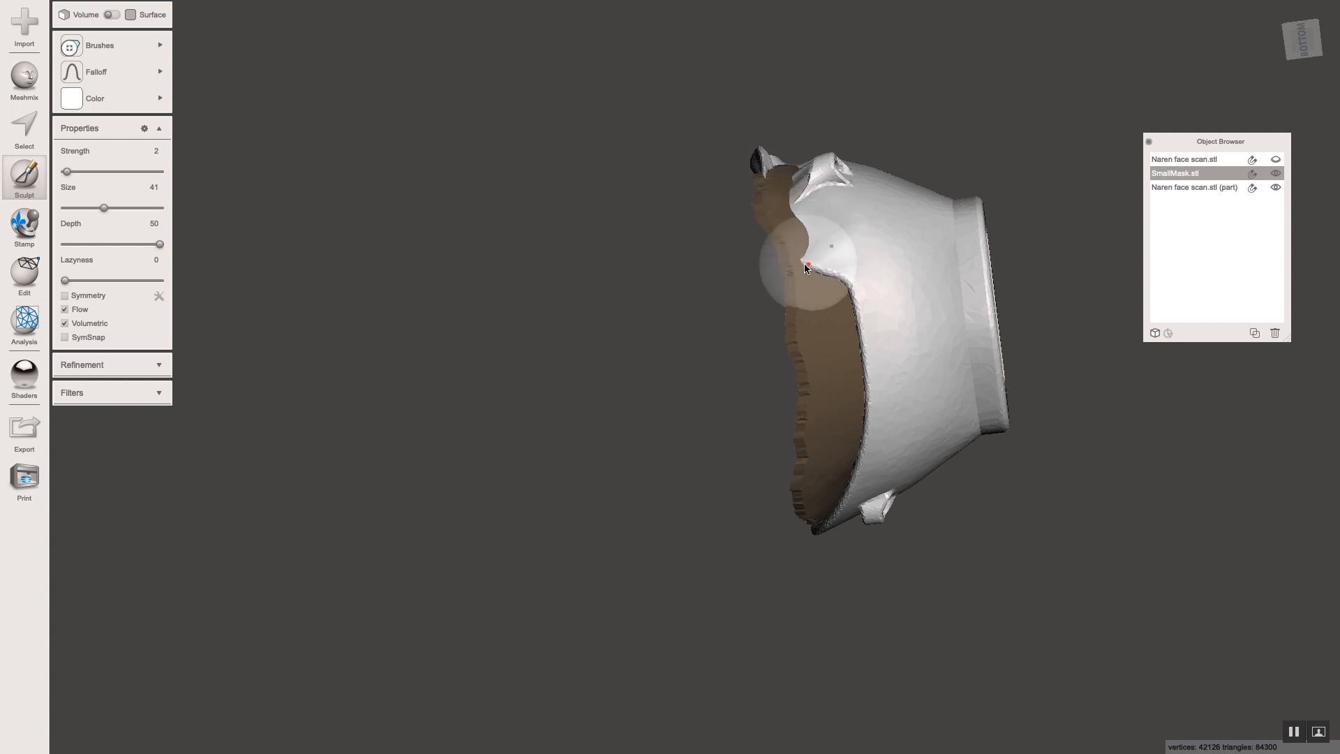
right_drag(755, 321, 754, 276)
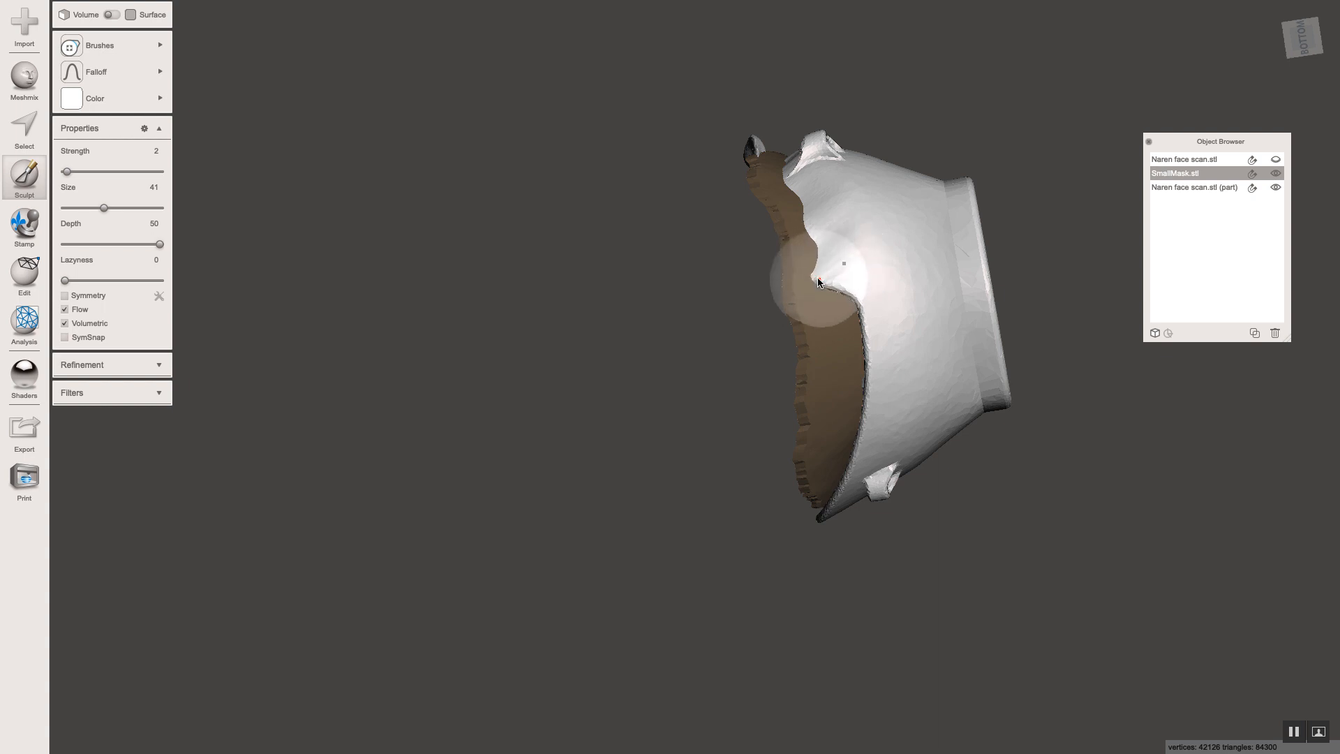
mouse_move(819, 282)
mouse_down()
mouse_move(835, 287)
mouse_move(787, 345)
mouse_up()
right_drag(783, 288, 782, 284)
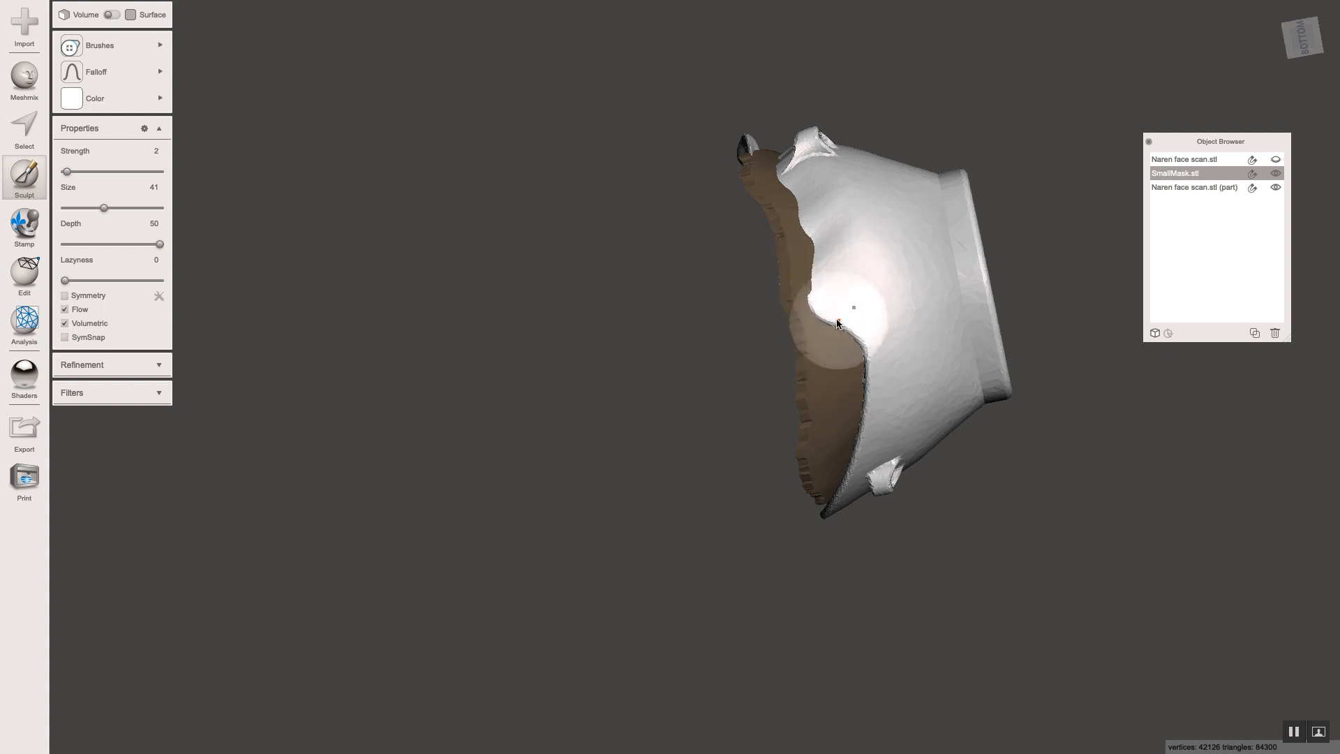
mouse_move(756, 359)
right_down()
mouse_move(772, 484)
mouse_move(742, 577)
mouse_move(719, 544)
right_up()
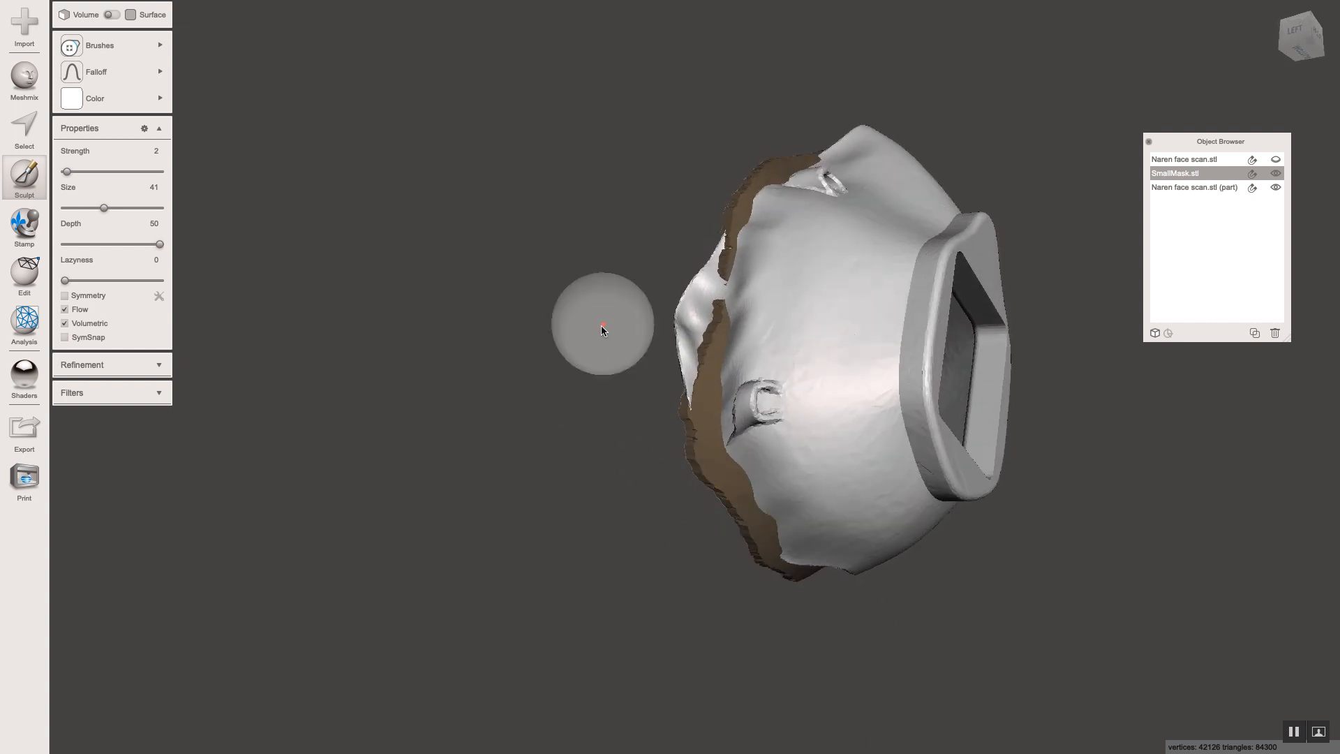
right_drag(601, 325, 640, 333)
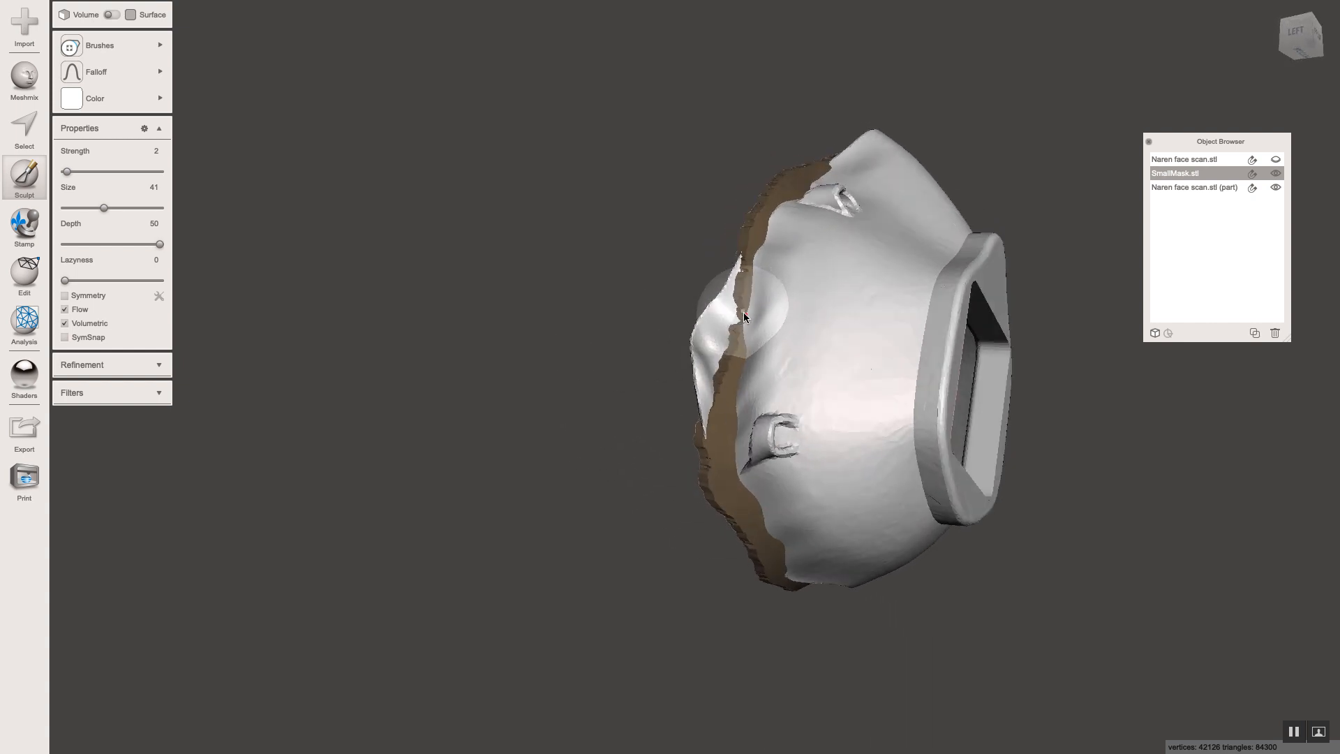
Step: Pull the mask's right rim around and below the upper strap loop onto the band with the Move brush
mouse_move(726, 273)
right_down()
mouse_move(688, 209)
mouse_move(454, 266)
mouse_move(365, 240)
mouse_move(714, 236)
right_up()
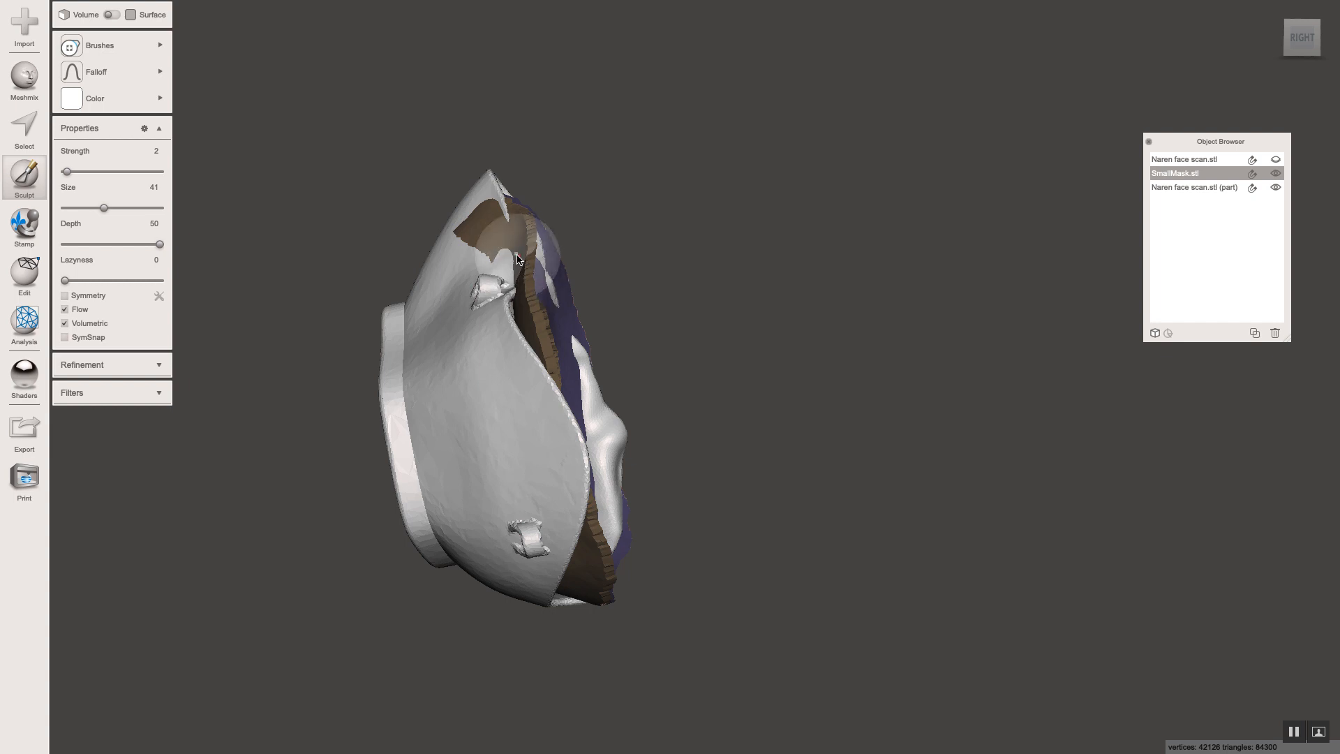
right_drag(551, 280, 583, 306)
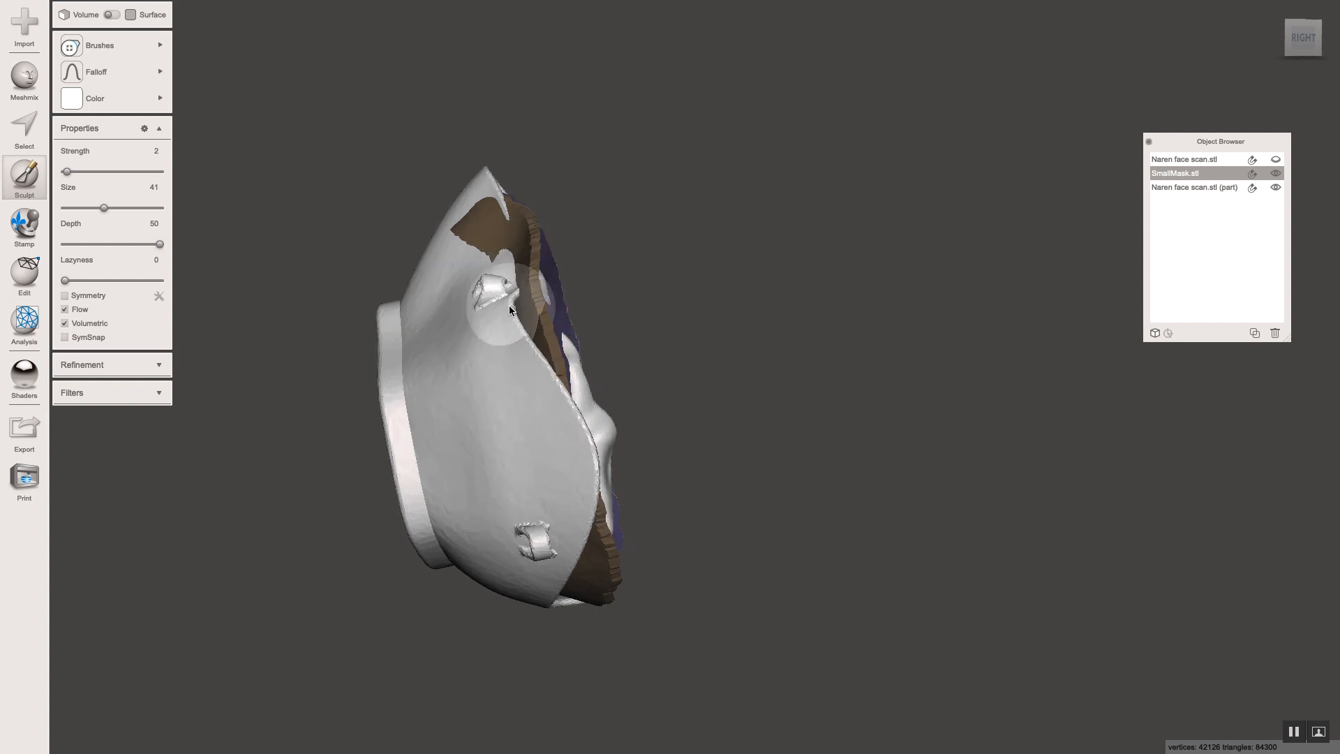
right_drag(516, 333, 517, 297)
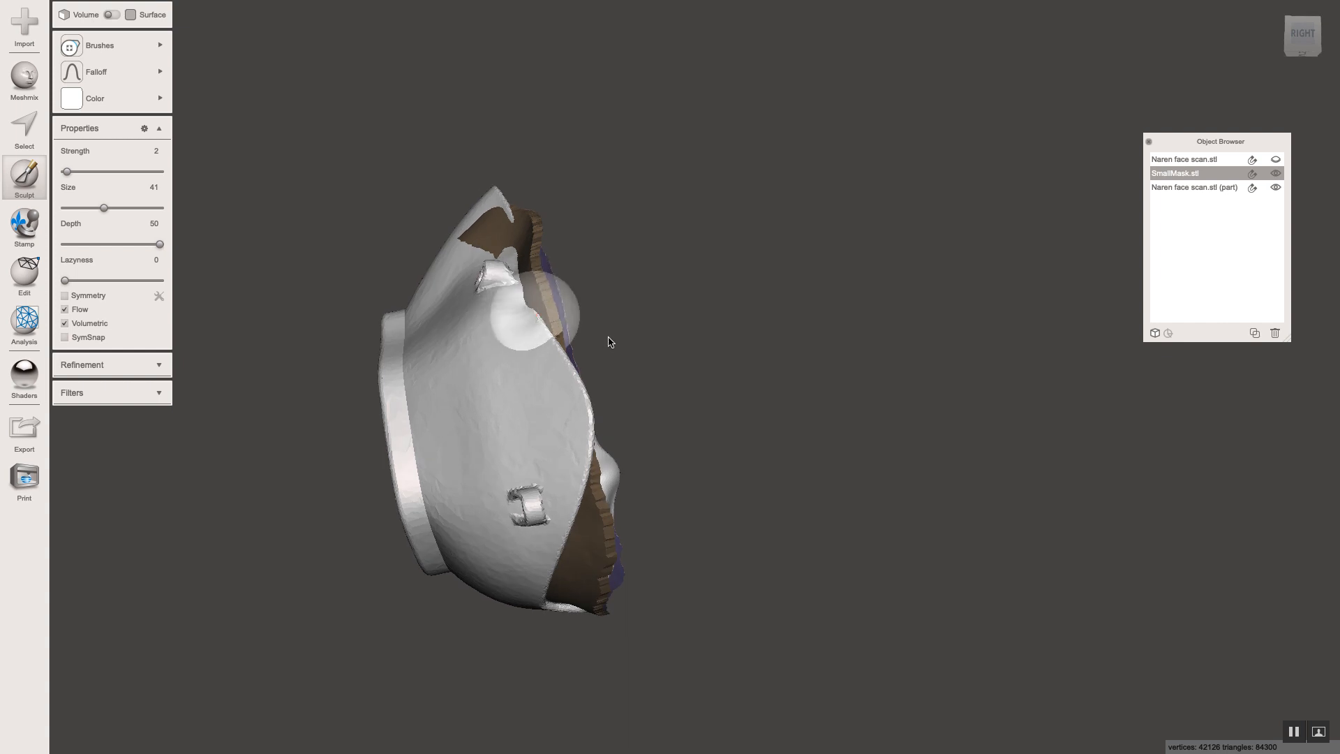
right_drag(610, 338, 589, 317)
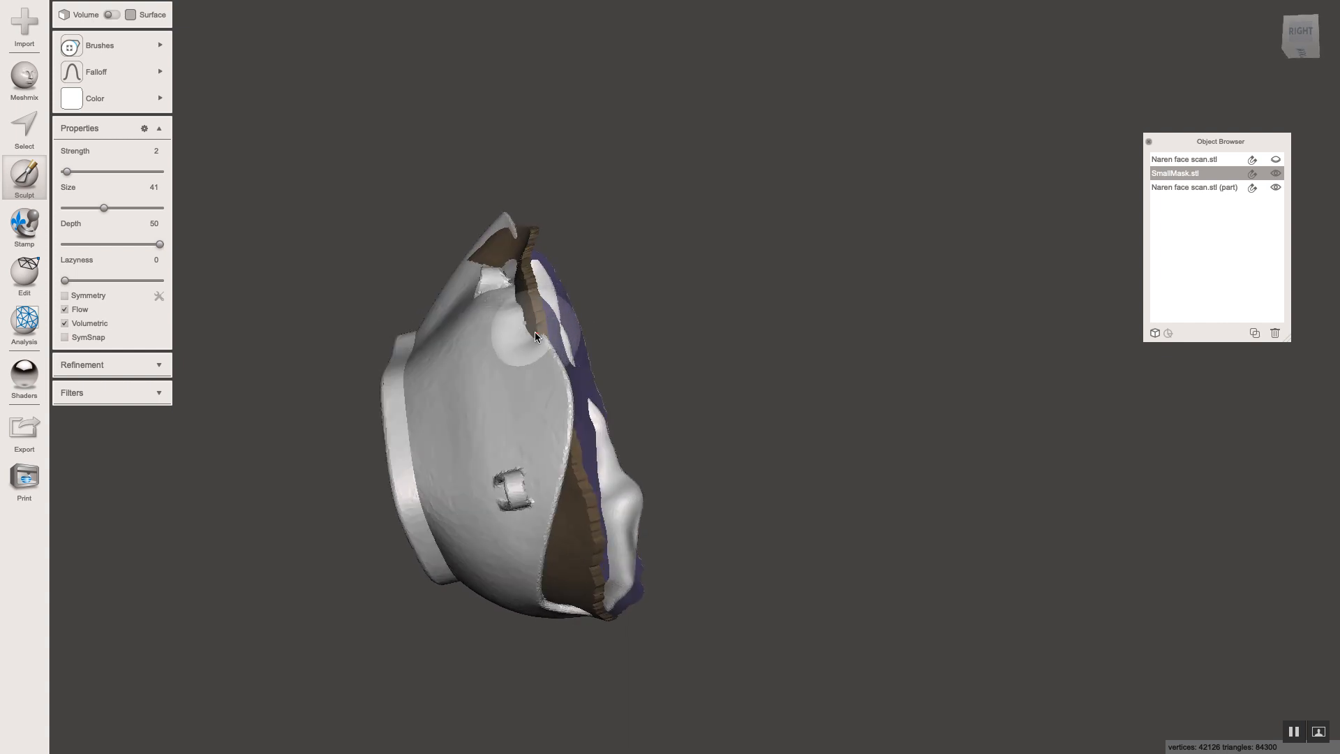
right_drag(519, 313, 528, 320)
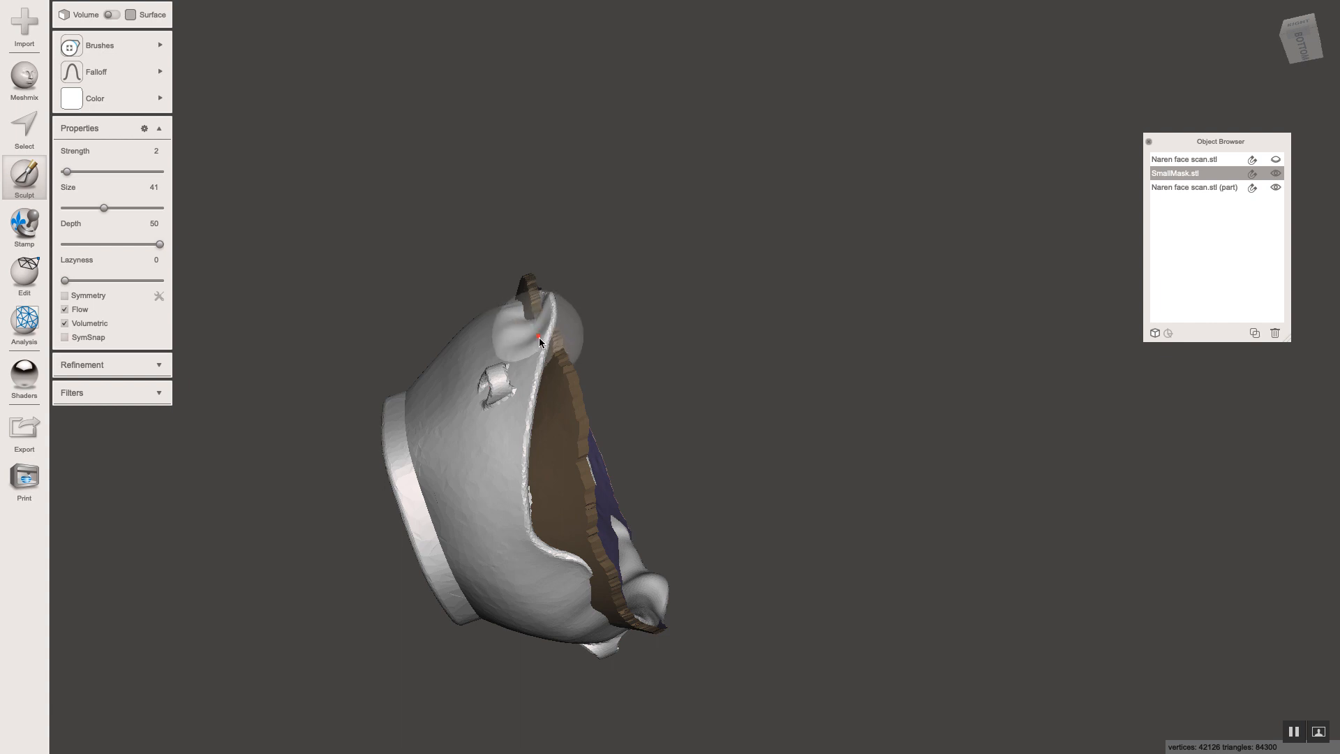
Step: Align the right cheek rim with the band down to the lower strap loop, working from the back and side
mouse_move(529, 330)
right_down()
mouse_move(513, 387)
mouse_move(403, 449)
mouse_move(469, 435)
mouse_move(499, 396)
right_up()
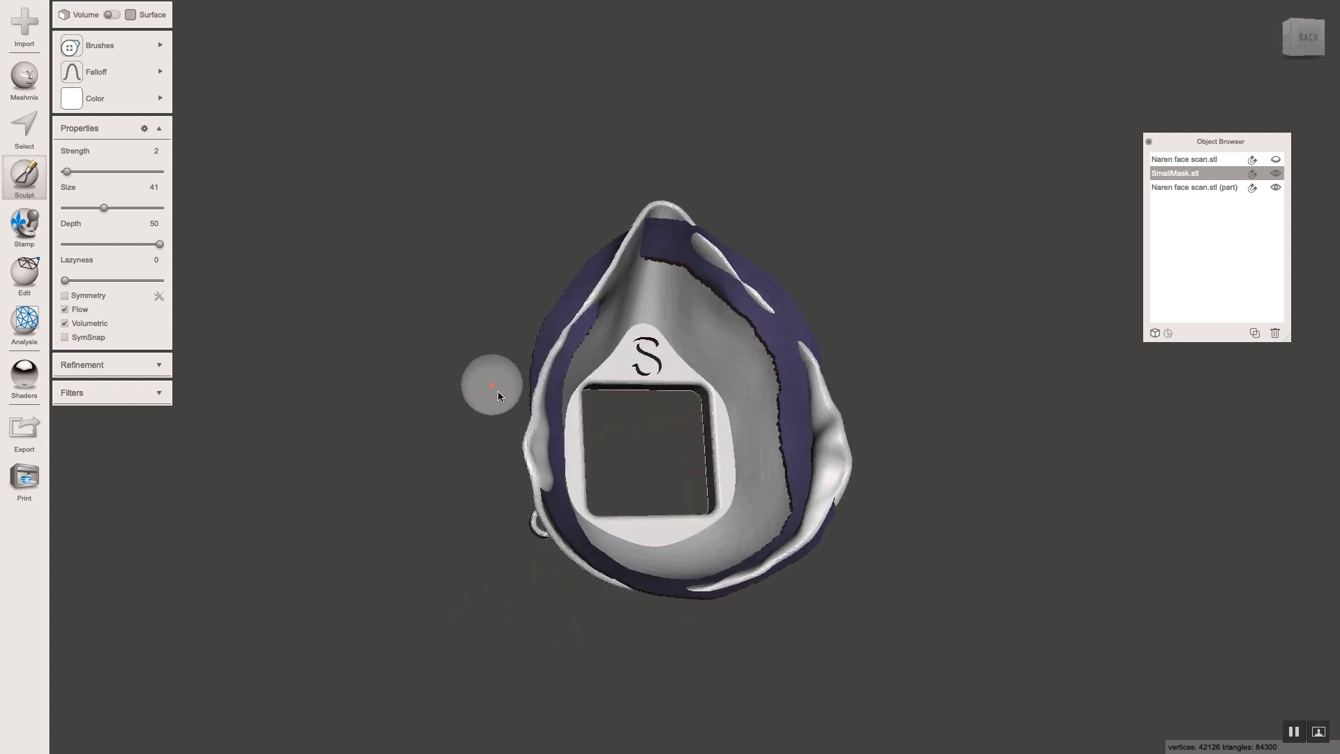
right_drag(537, 441, 484, 382)
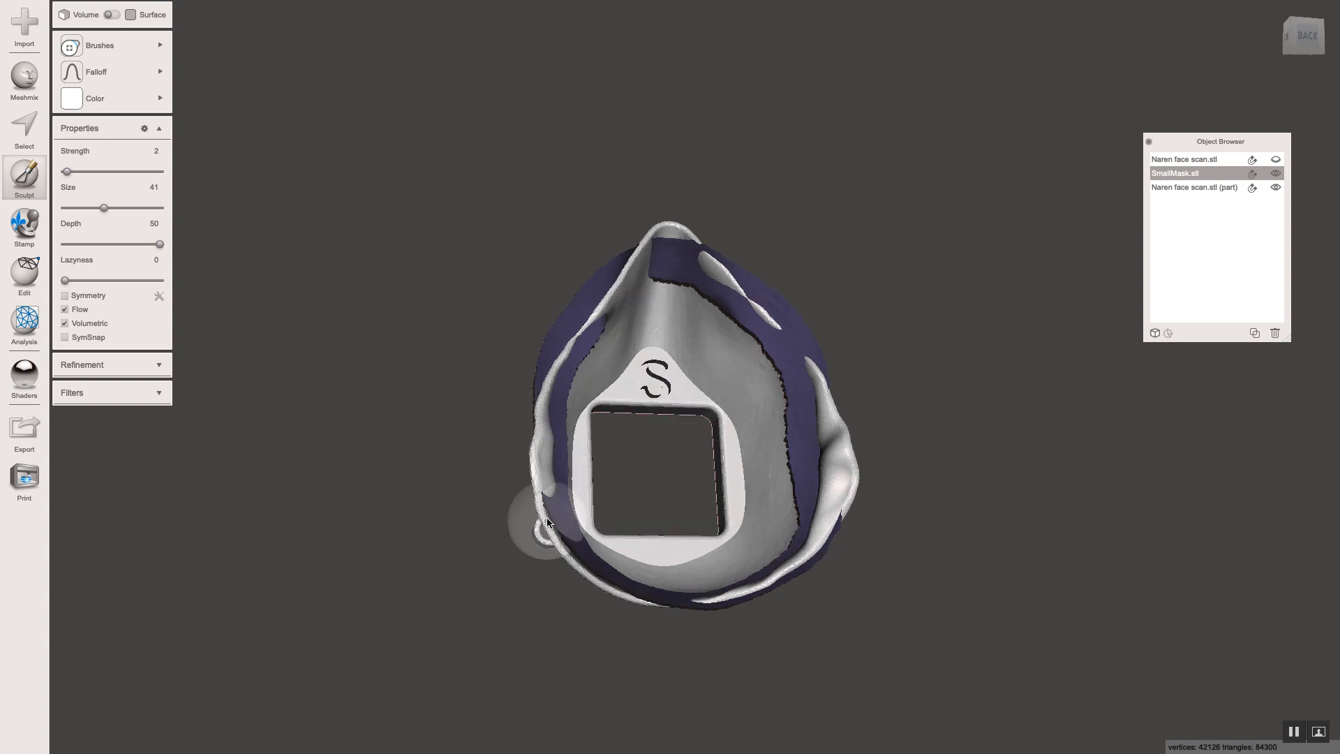
mouse_move(455, 510)
right_down()
mouse_move(574, 493)
mouse_move(464, 511)
right_up()
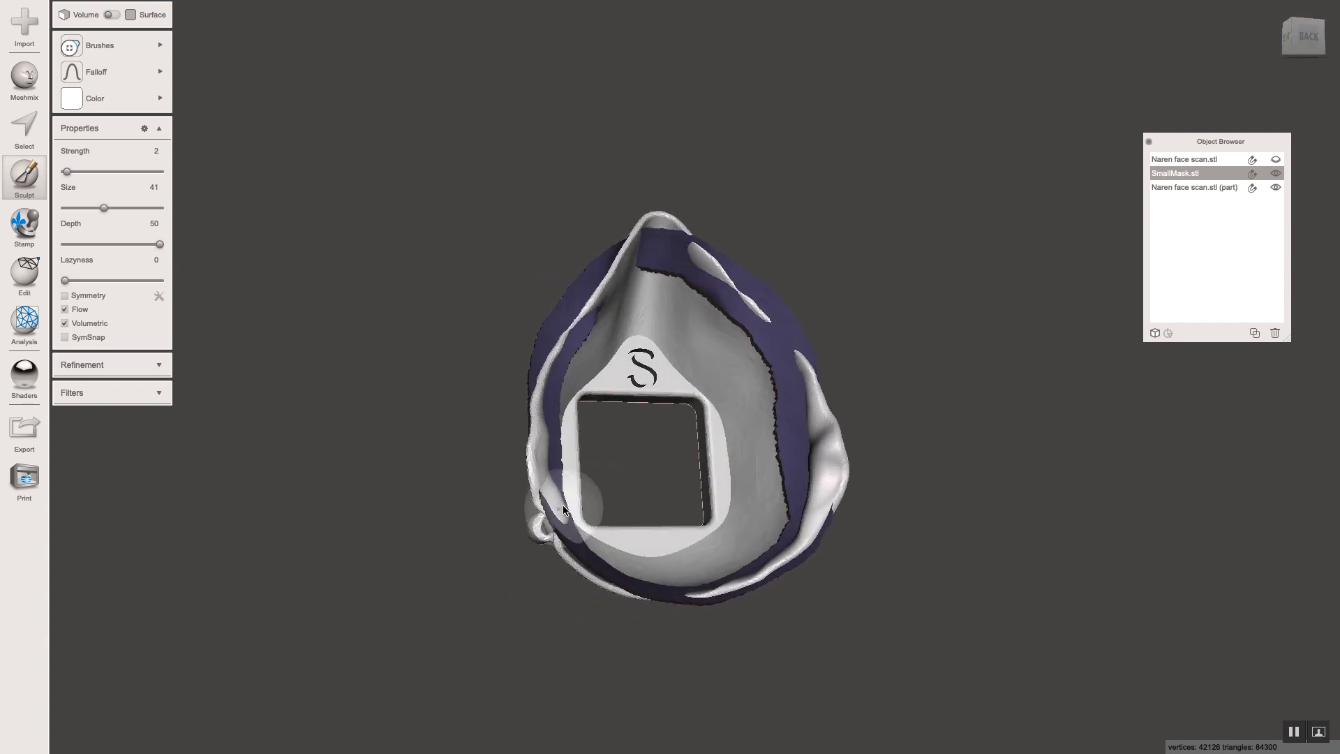
right_drag(550, 499, 570, 478)
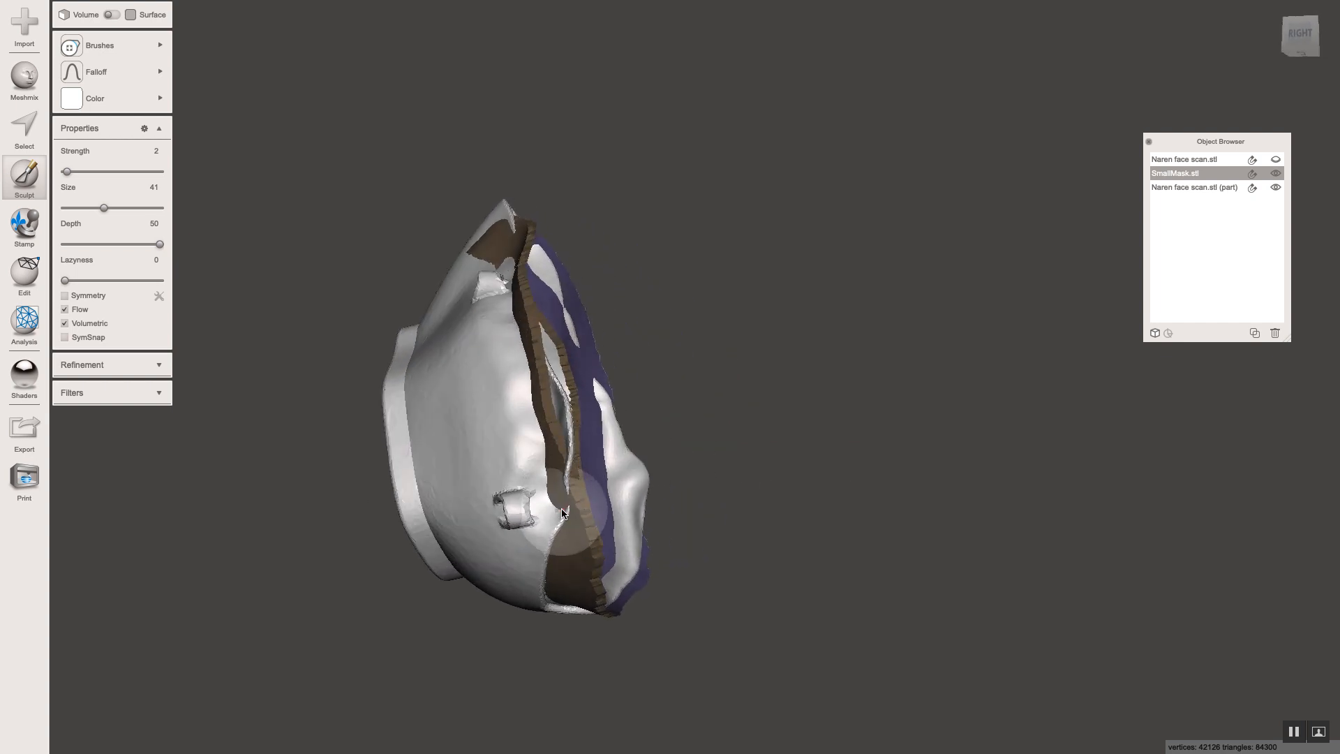
Step: Pull the mask's lower rim onto the band under the chin with the Move brush, working across from the right side
right_drag(565, 510, 566, 338)
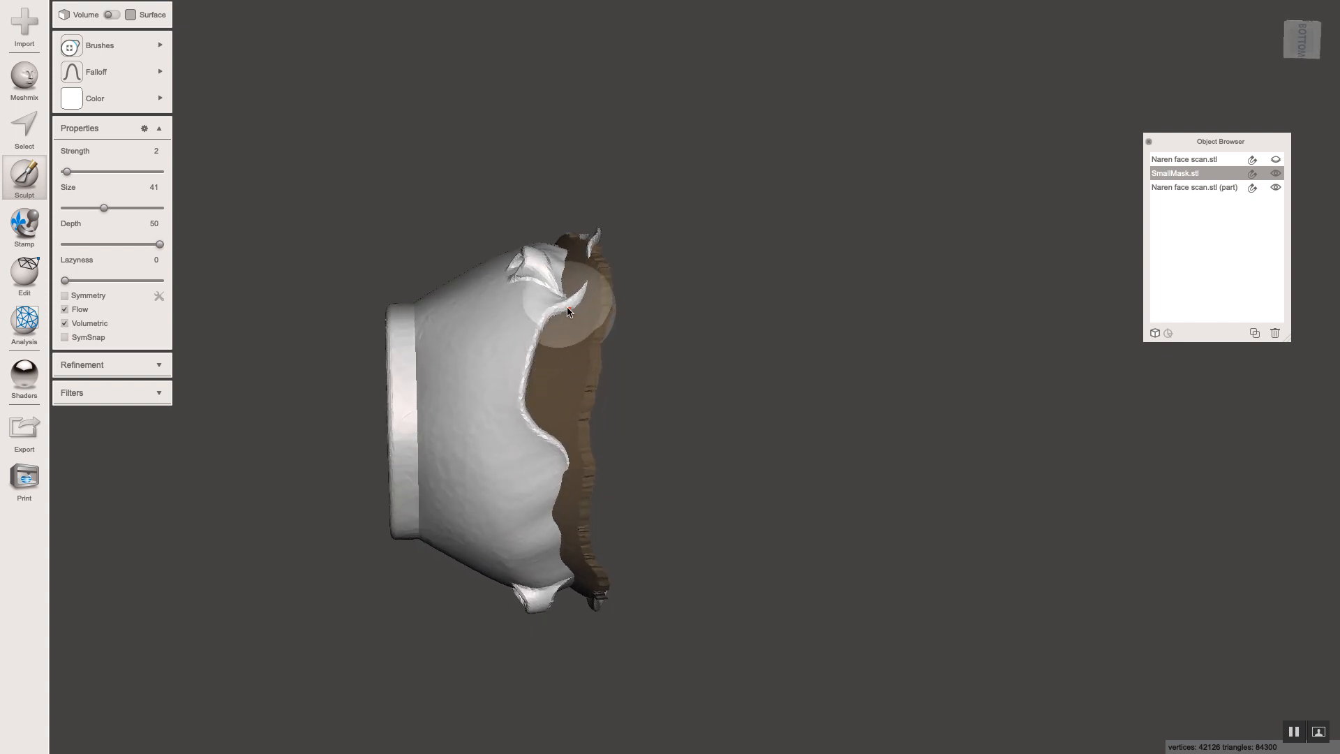
right_drag(664, 335, 500, 461)
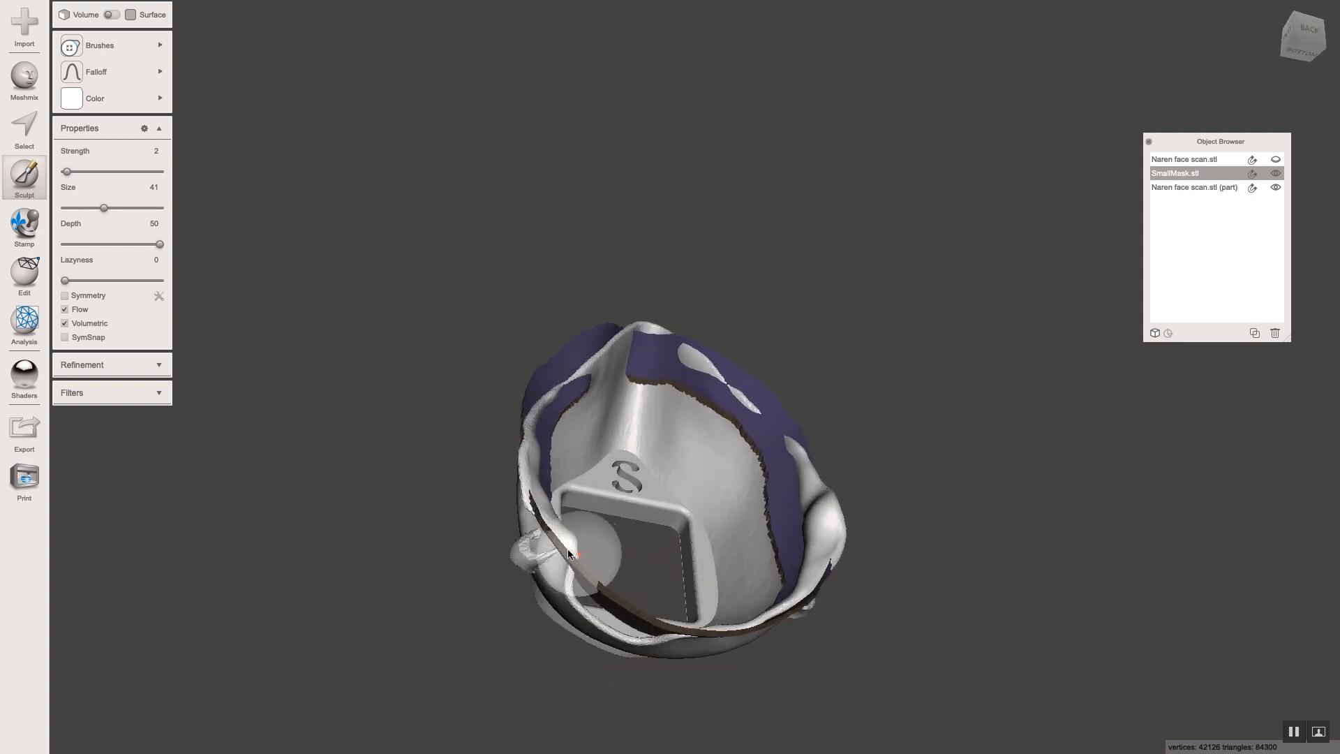
right_drag(568, 553, 514, 558)
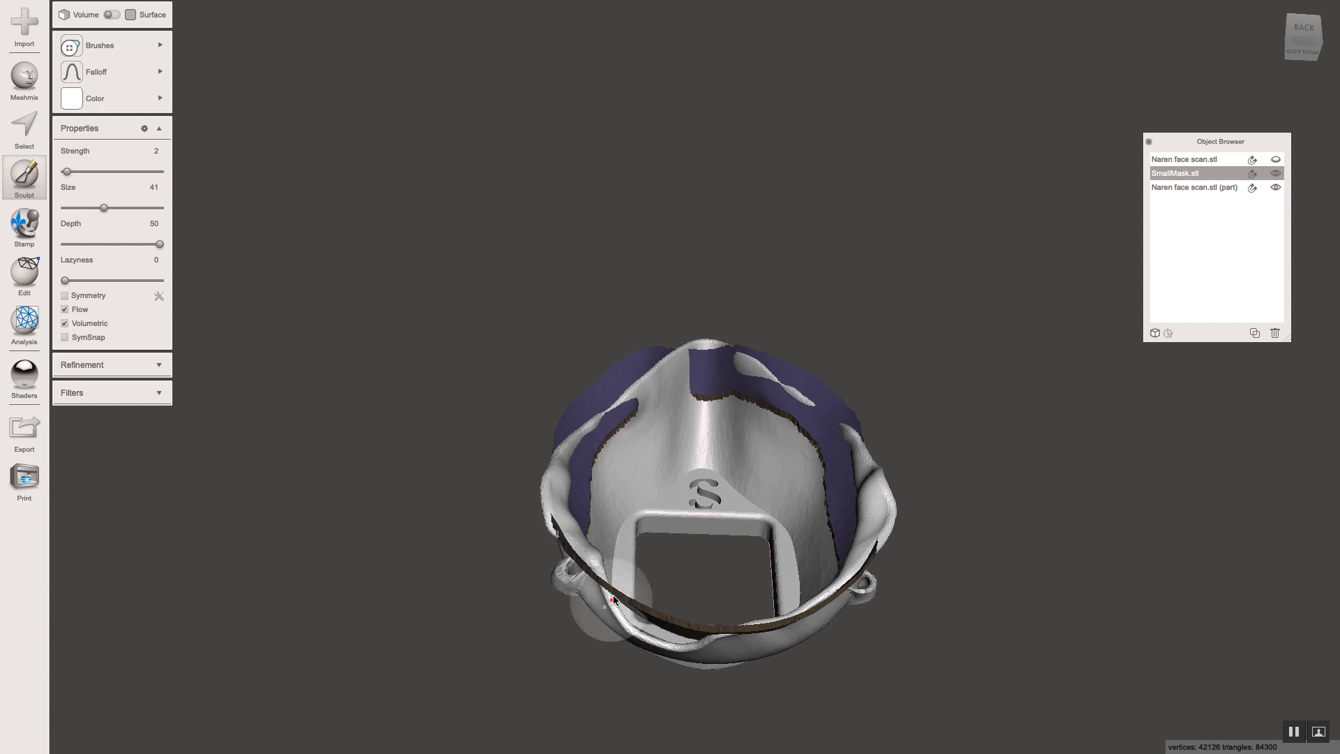
right_drag(600, 610, 593, 610)
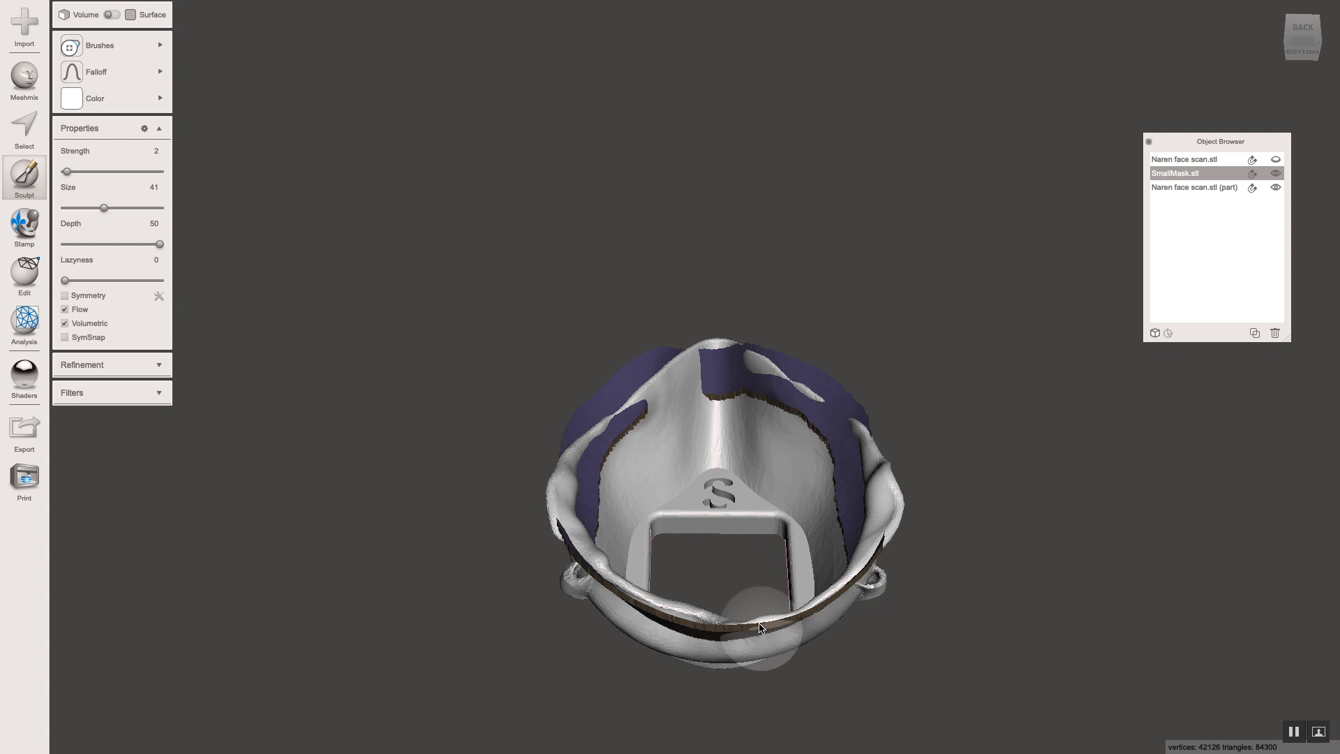
right_drag(735, 691, 872, 444)
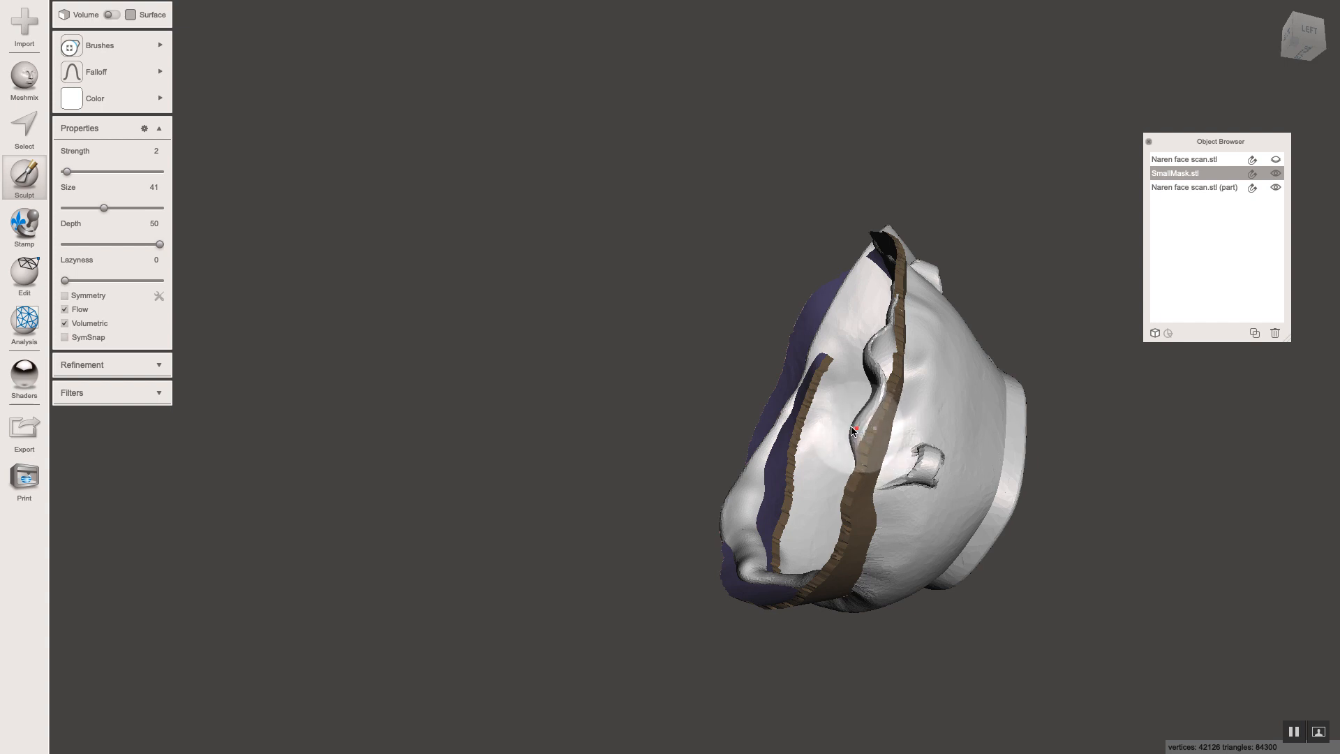
Step: Reshape the left cheek rim so it follows the band down toward the lower strap loop
right_drag(759, 409, 833, 434)
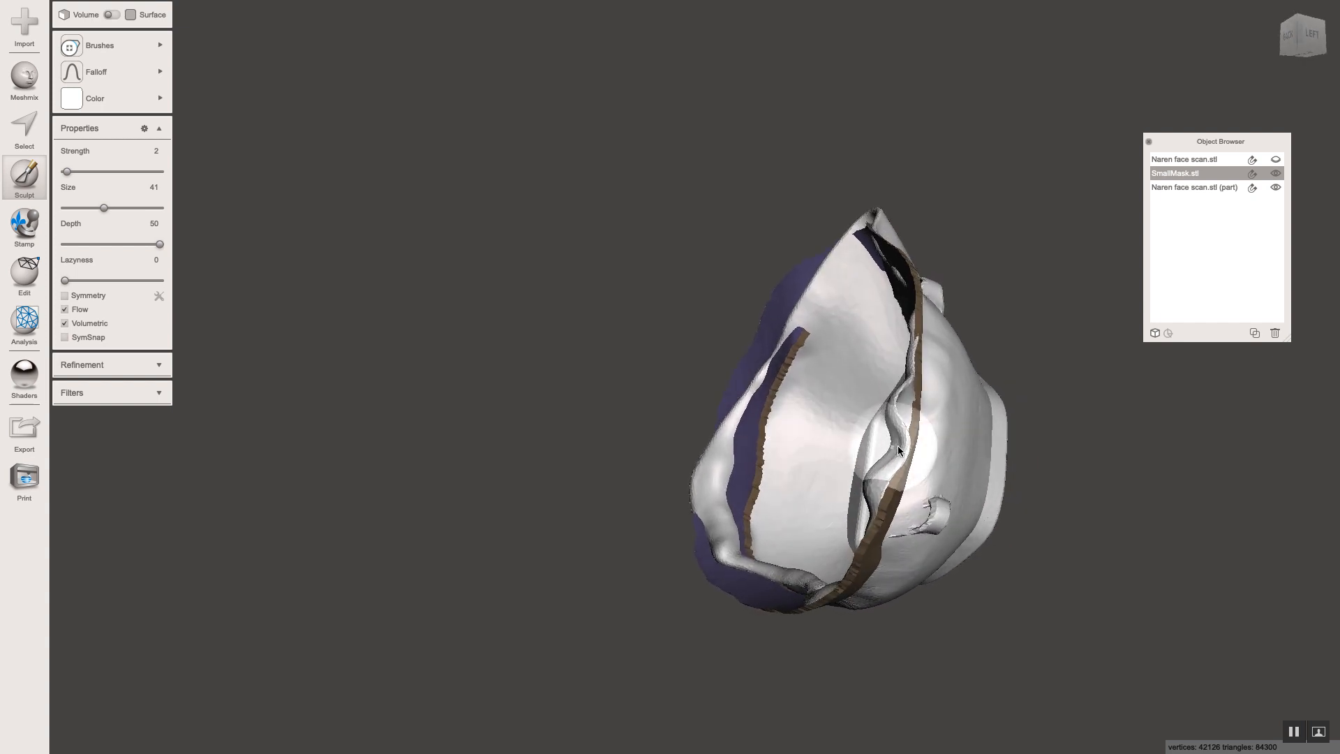
drag(905, 448, 884, 446)
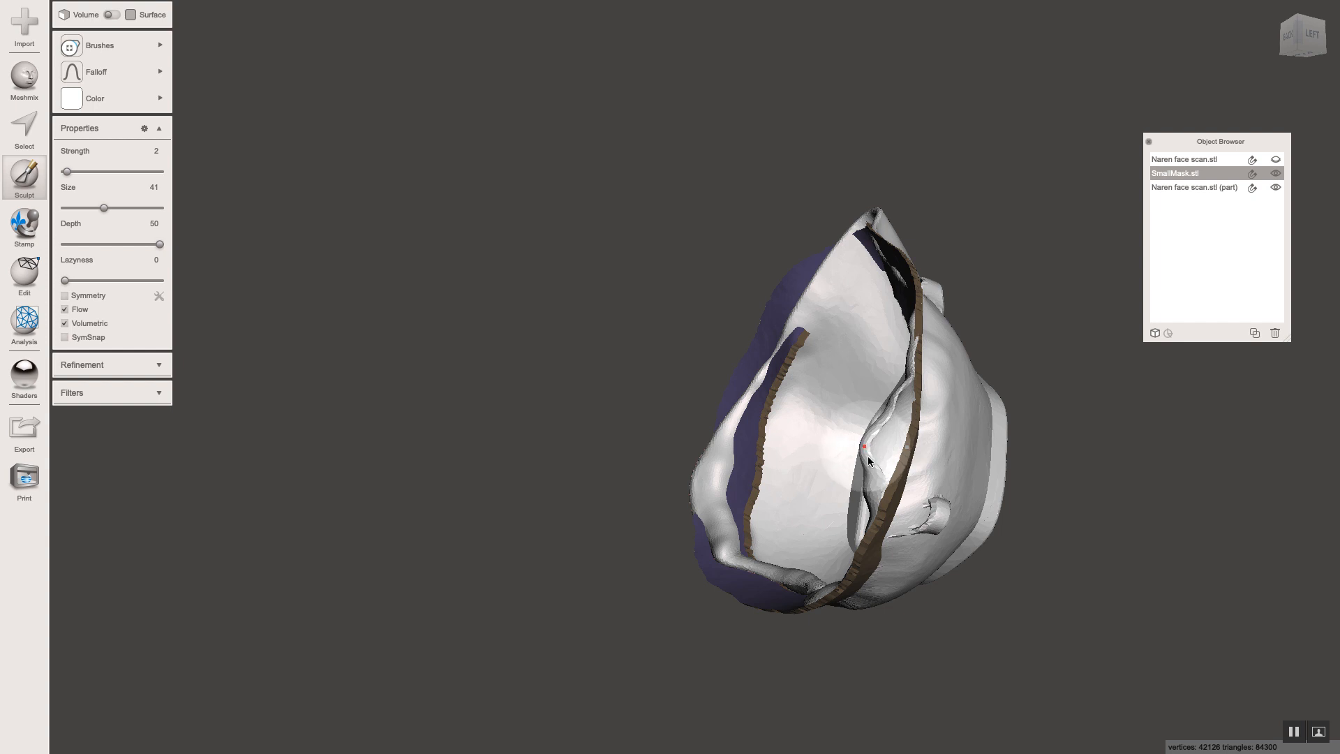
right_drag(777, 397, 709, 403)
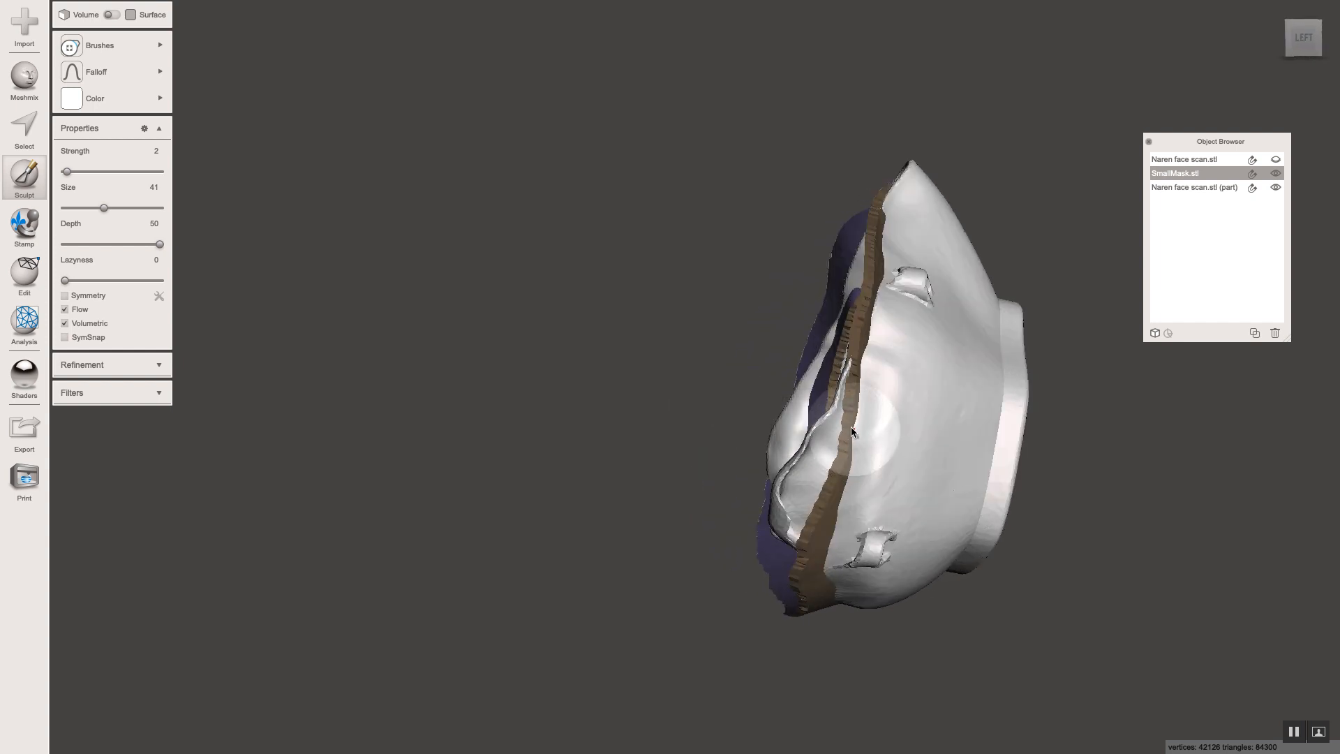
right_drag(764, 421, 751, 356)
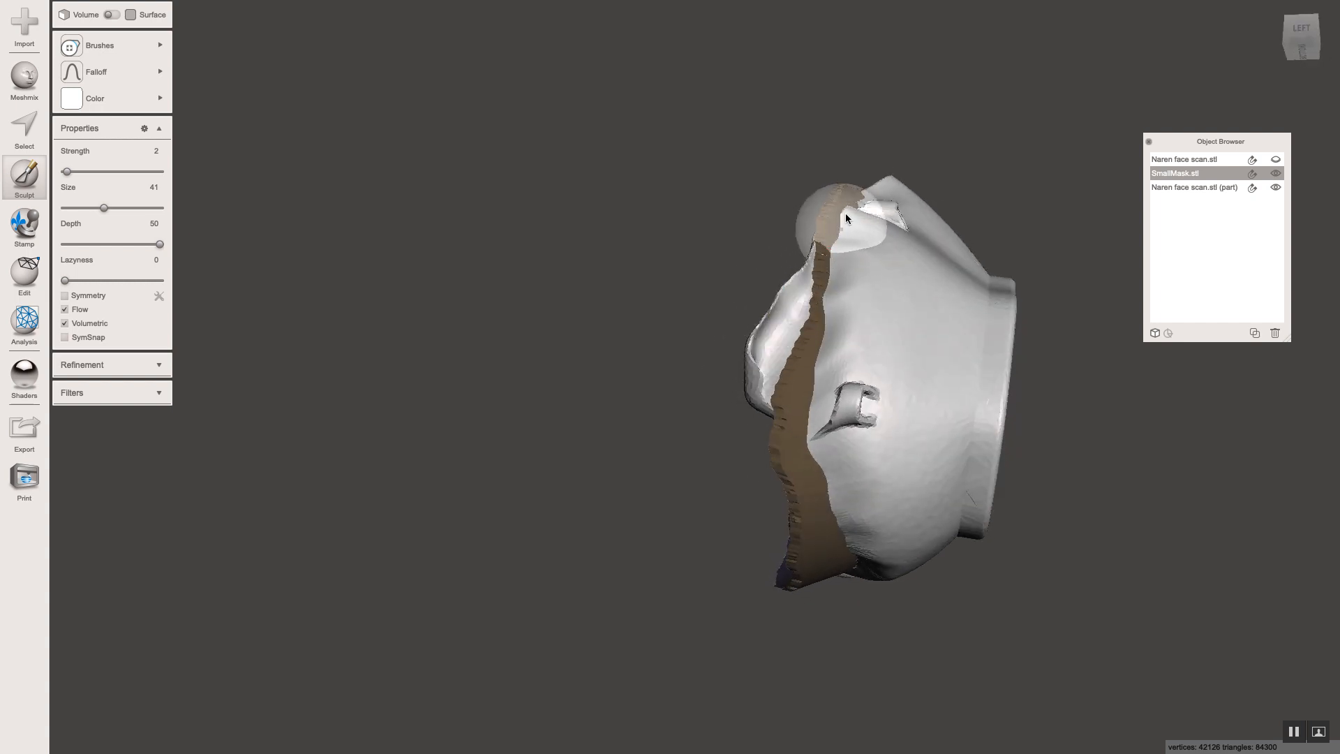
Step: Draw the mask rim onto the band from the left upper strap loop up and over the nose bridge
mouse_move(777, 212)
right_down()
mouse_move(776, 297)
mouse_move(878, 378)
mouse_move(835, 320)
mouse_move(637, 224)
mouse_move(689, 218)
mouse_move(483, 218)
right_up()
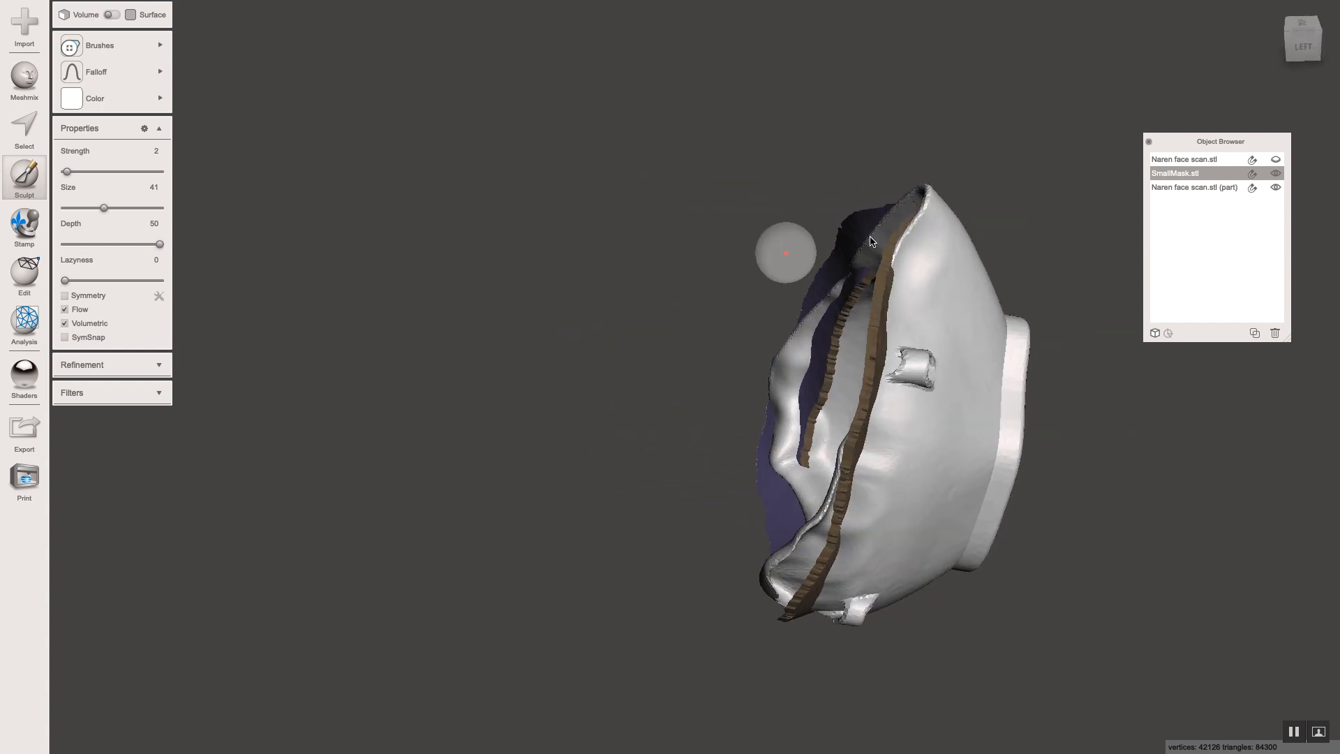
right_drag(775, 225, 903, 194)
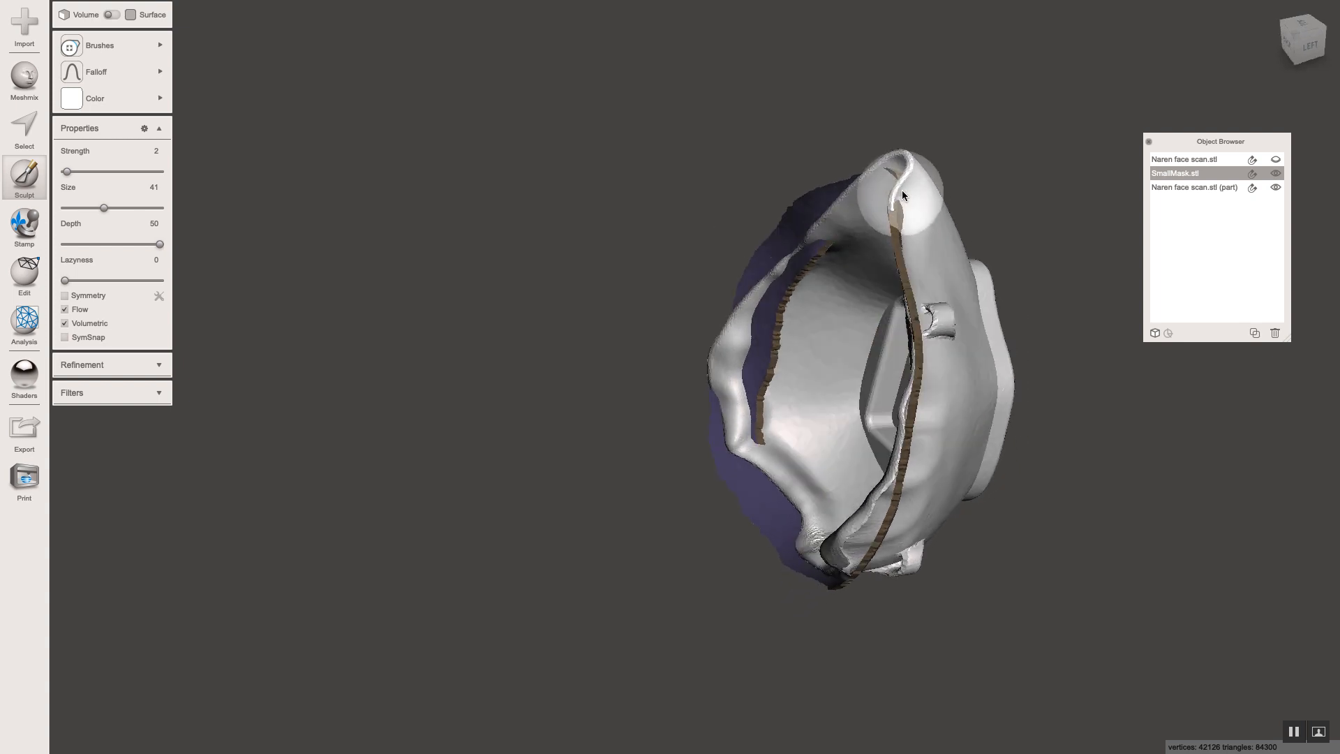
mouse_move(860, 215)
right_down()
mouse_move(783, 185)
mouse_move(610, 177)
right_up()
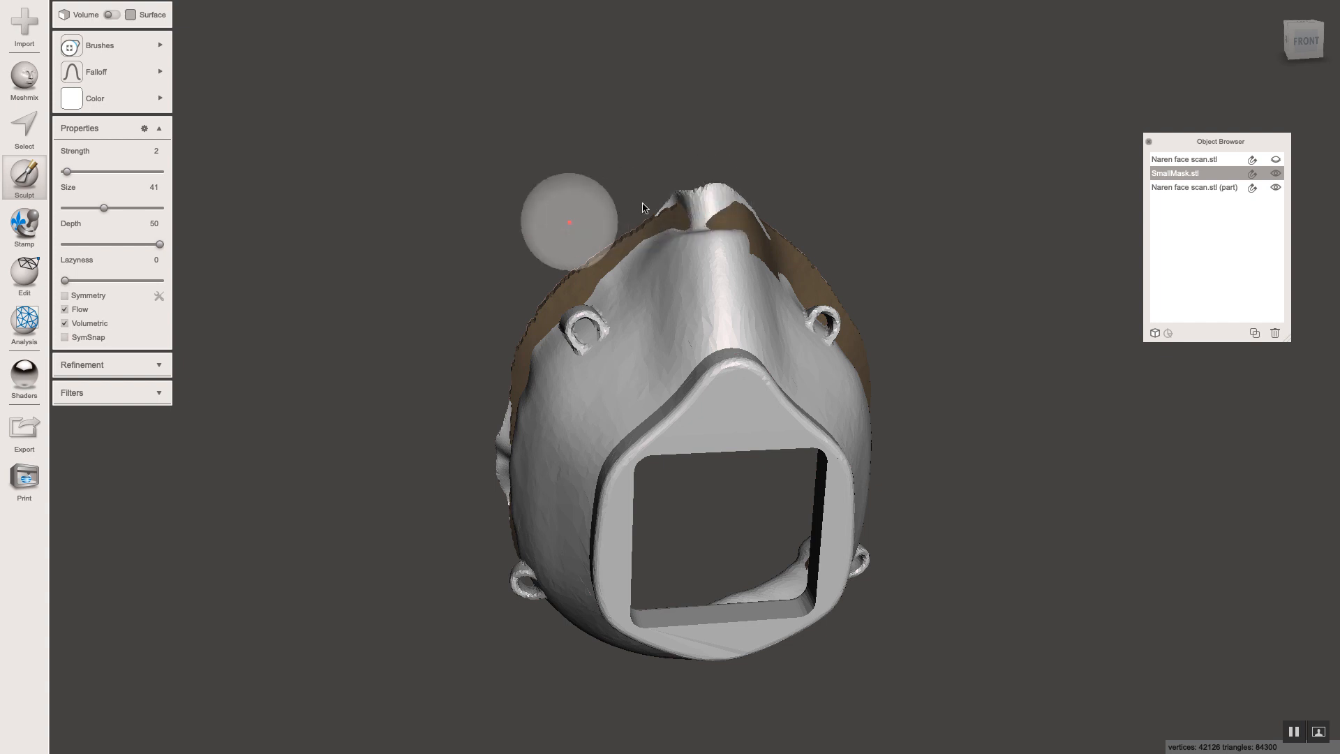
right_drag(562, 216, 693, 209)
drag(880, 192, 861, 196)
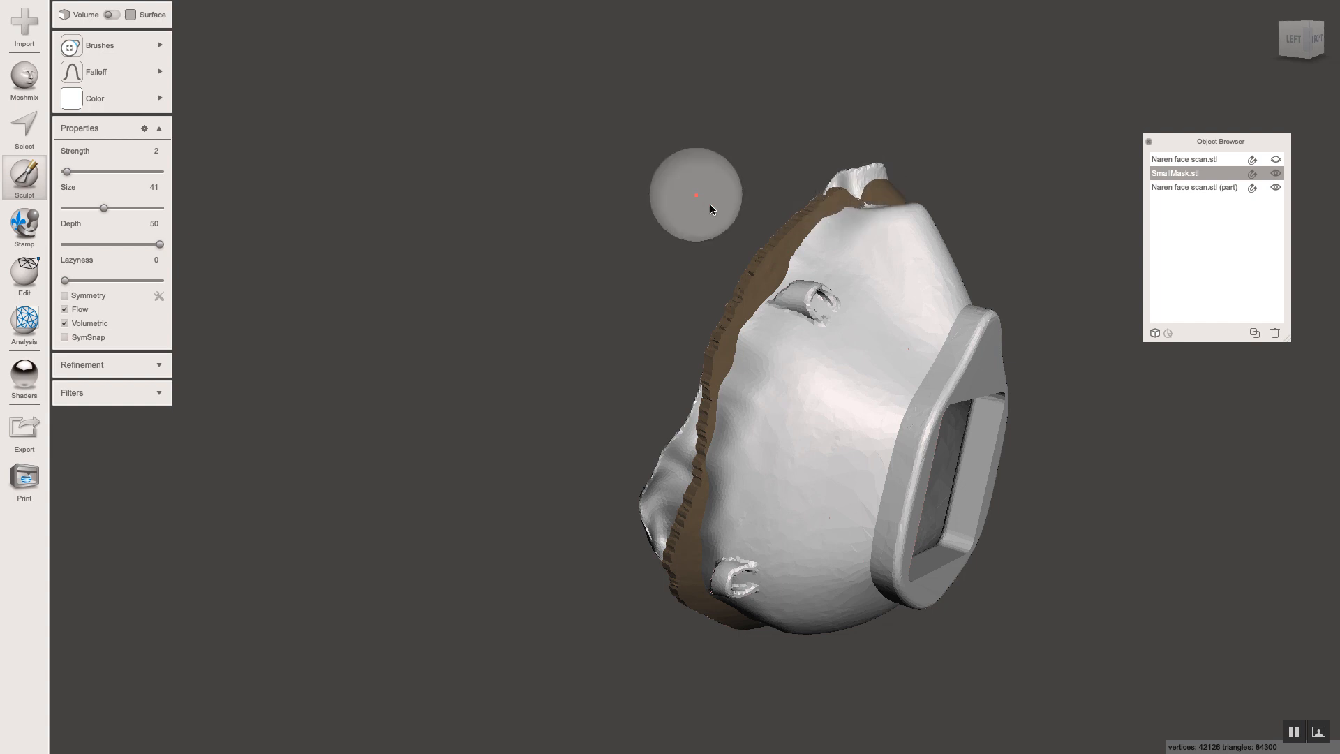
mouse_move(694, 198)
right_down()
mouse_move(731, 226)
mouse_move(809, 229)
right_up()
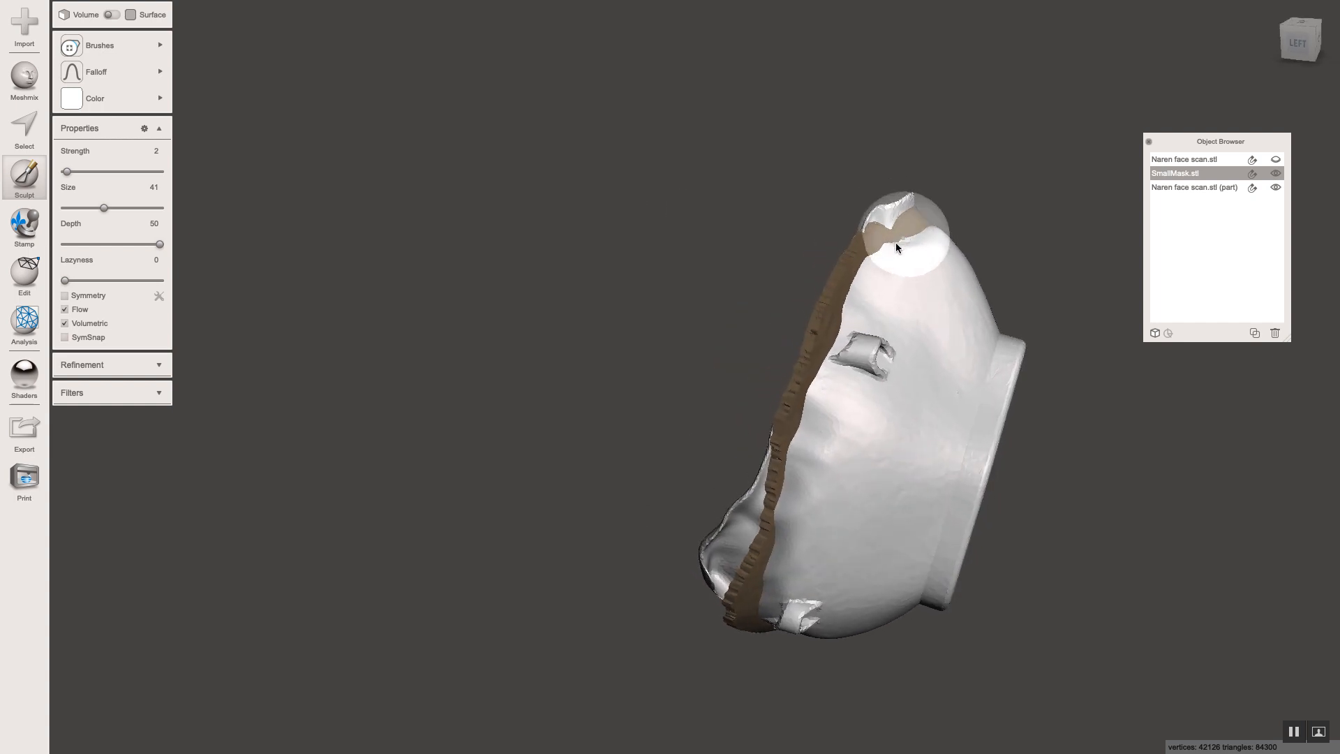
mouse_move(768, 230)
right_down()
mouse_move(892, 228)
mouse_move(818, 200)
mouse_move(915, 203)
right_up()
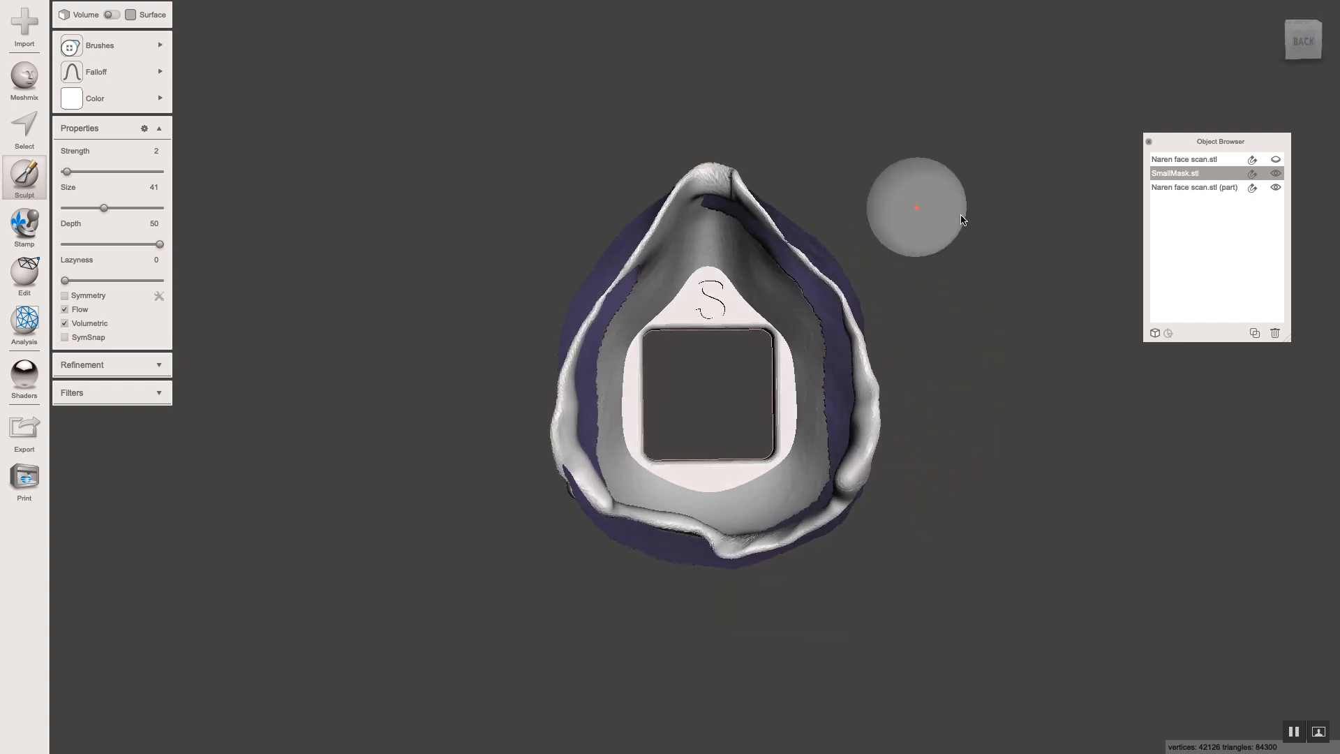
Step: Show the full face scan again and bulge the mask outward around the scanned nose
click(1277, 159)
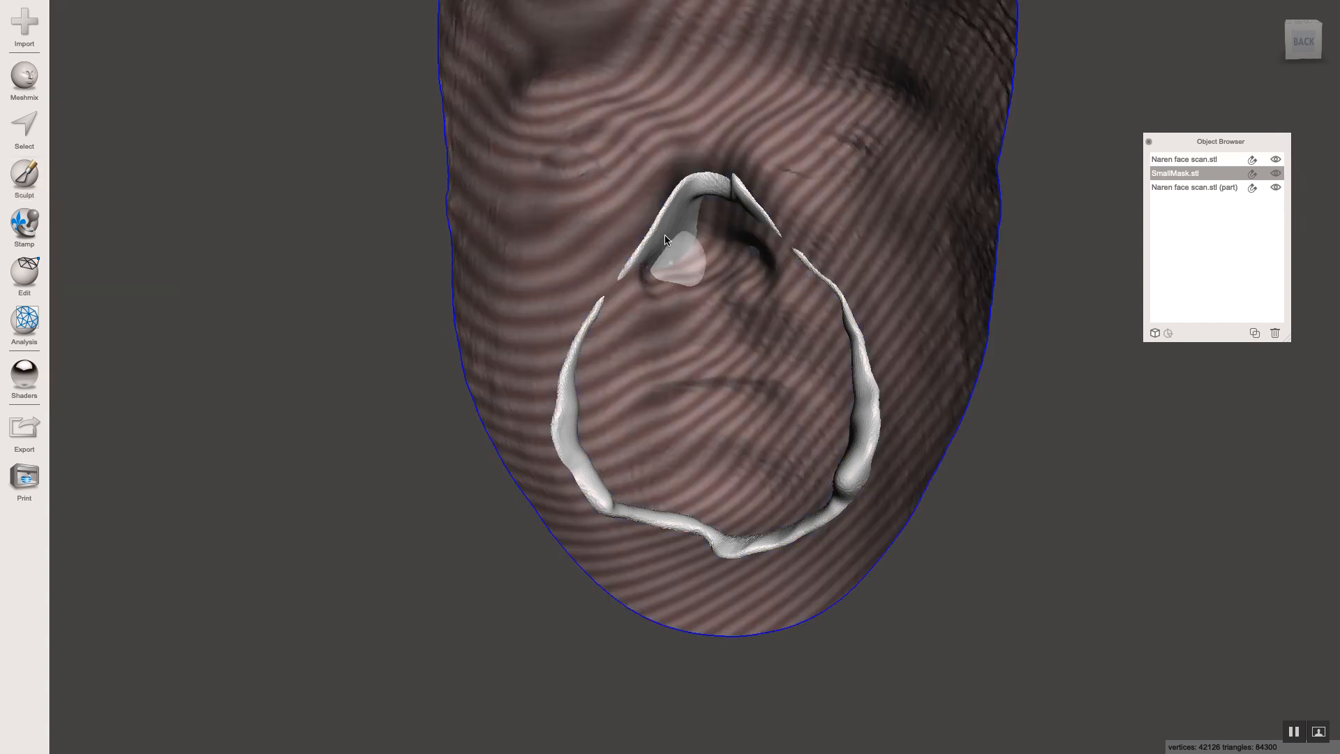
right_drag(710, 348, 700, 351)
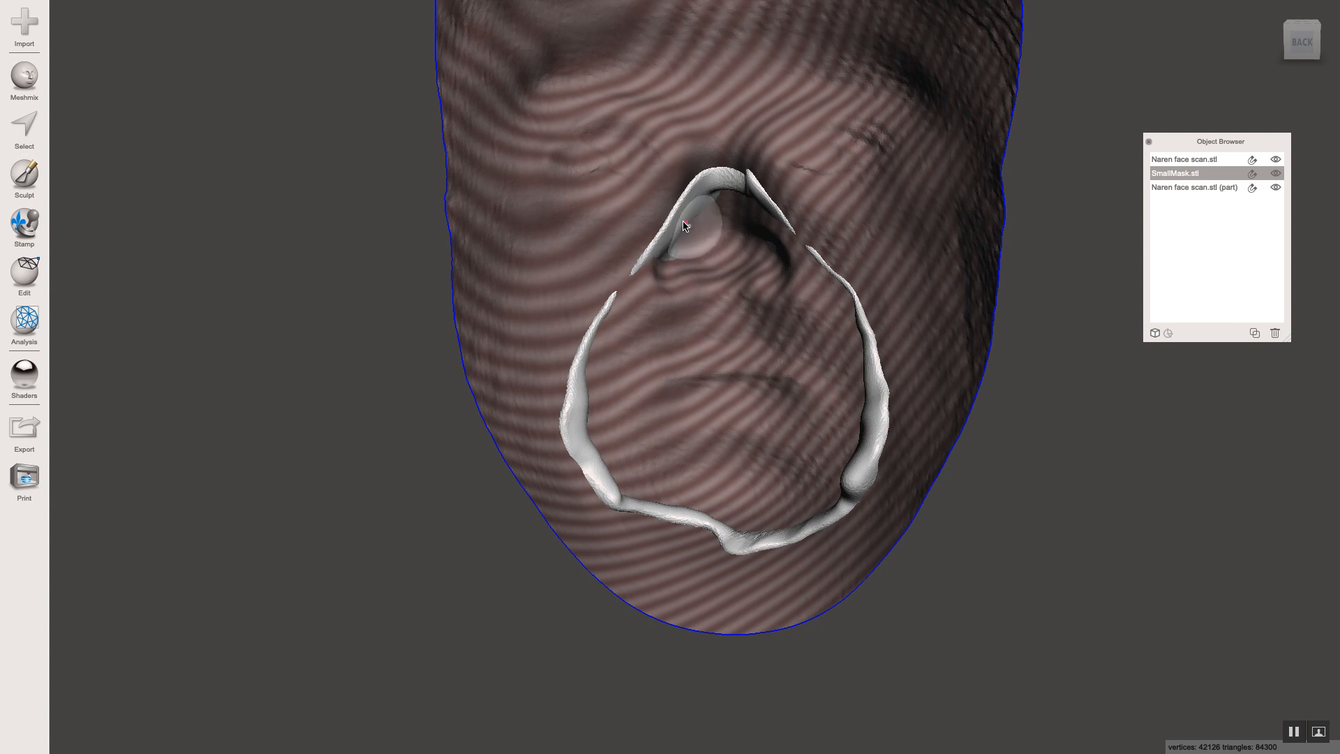
right_drag(376, 248, 648, 295)
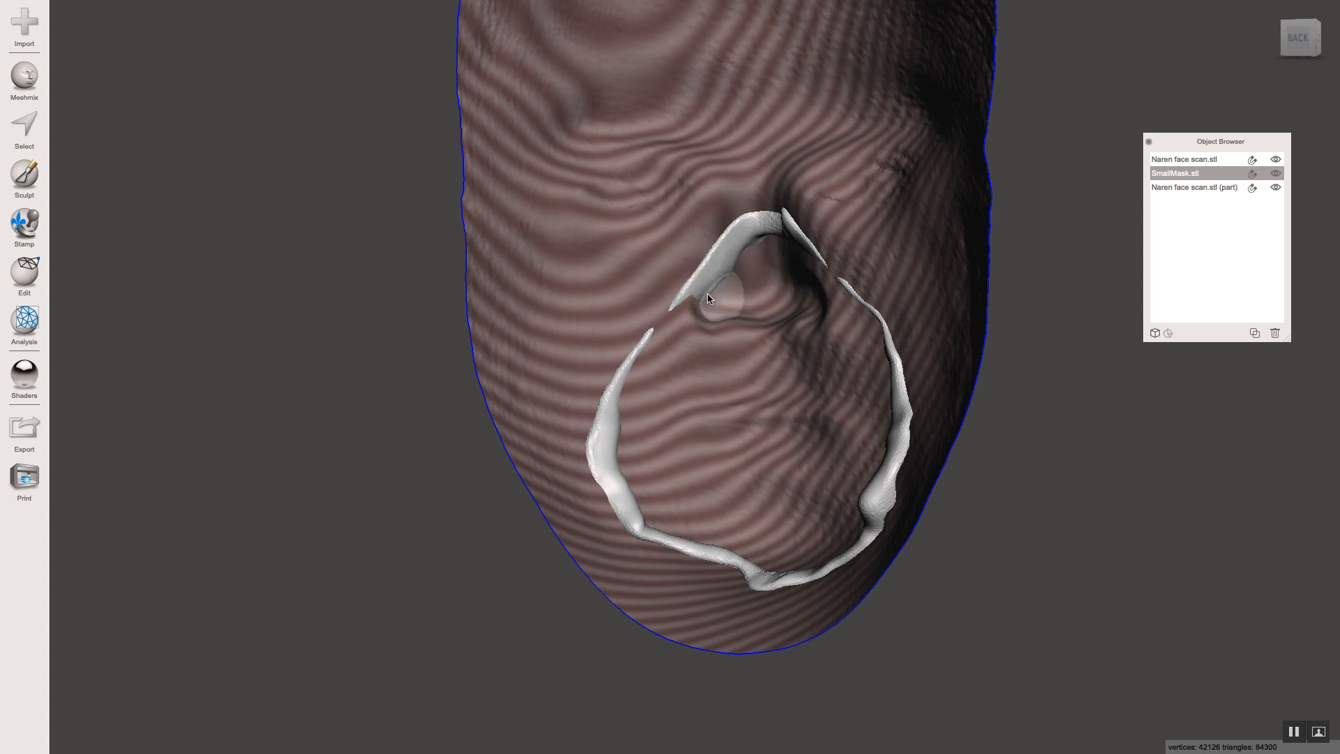
mouse_move(410, 299)
right_down()
mouse_move(705, 371)
mouse_move(832, 336)
mouse_move(463, 309)
right_up()
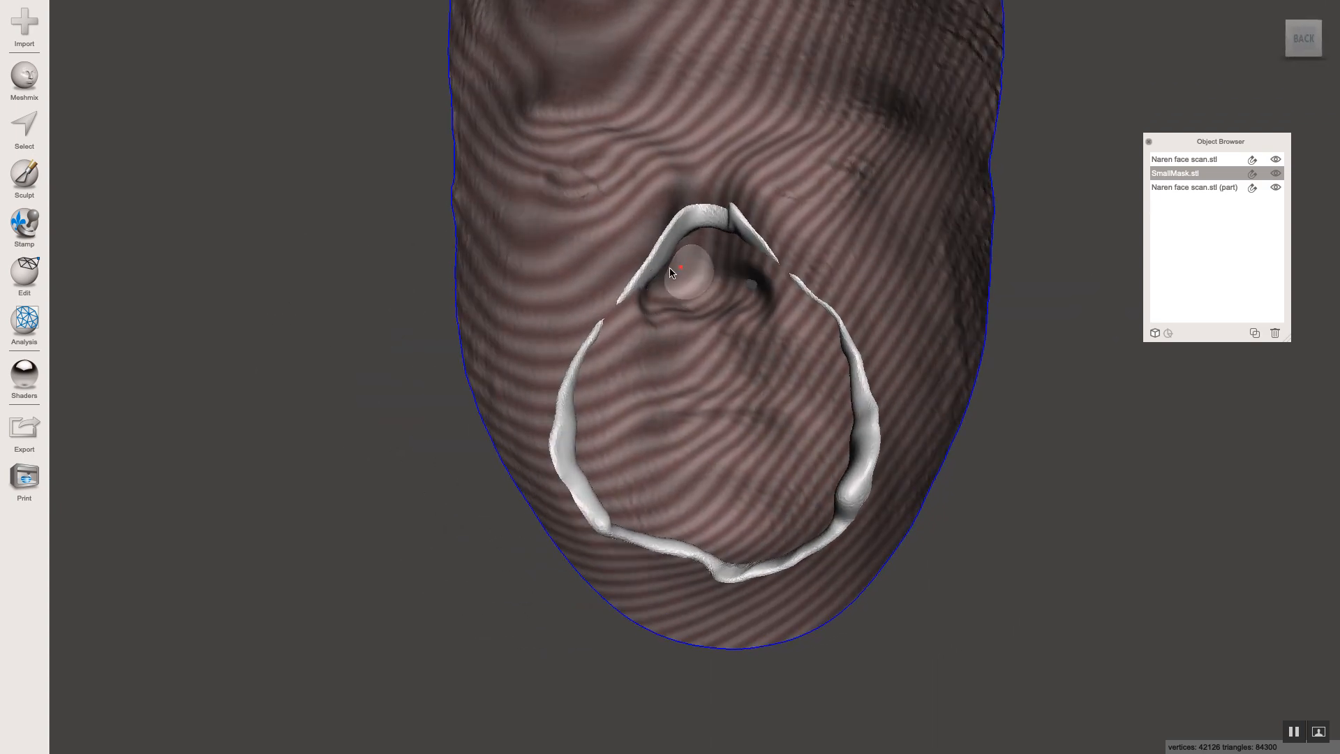
right_drag(281, 303, 655, 335)
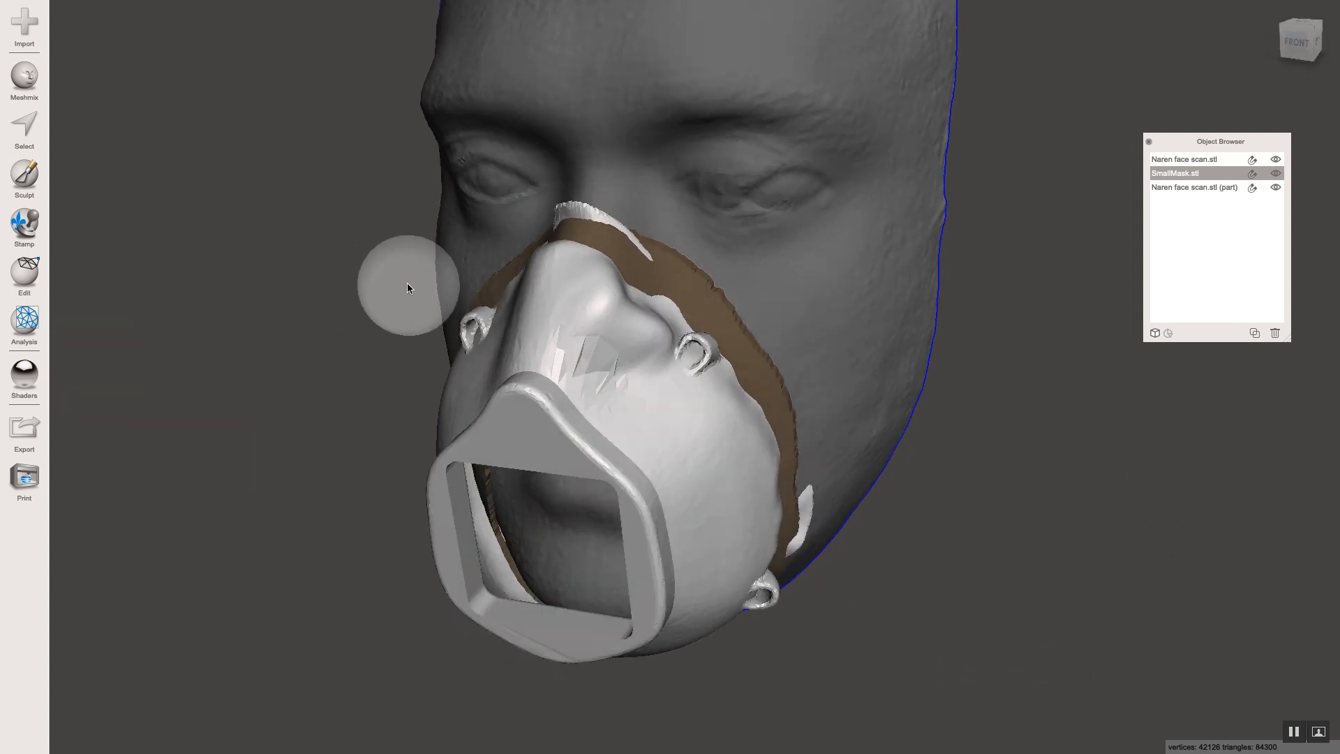
Step: Reshape the mask surface beside the right nostril where the scanned nose pokes through
right_drag(639, 321, 546, 275)
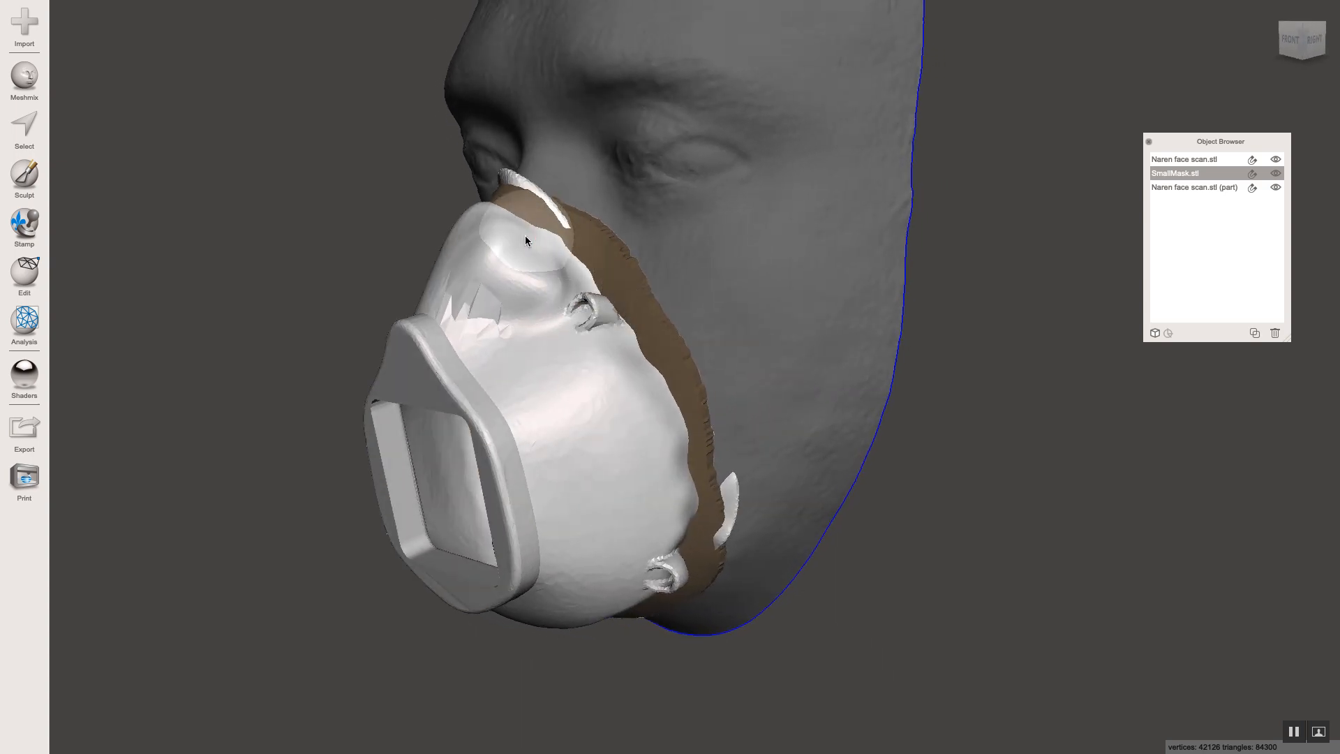
mouse_move(542, 263)
mouse_down()
mouse_move(555, 277)
mouse_move(481, 308)
mouse_up()
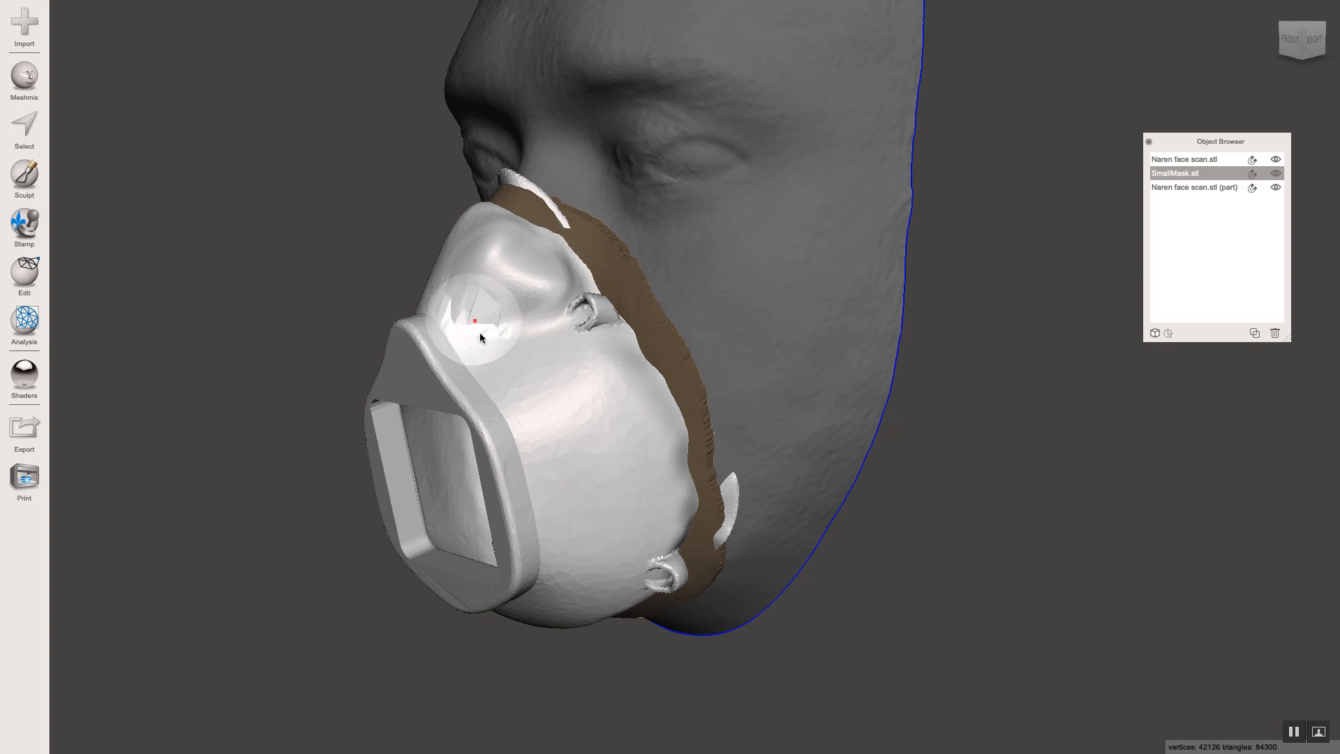
right_drag(497, 335, 98, 284)
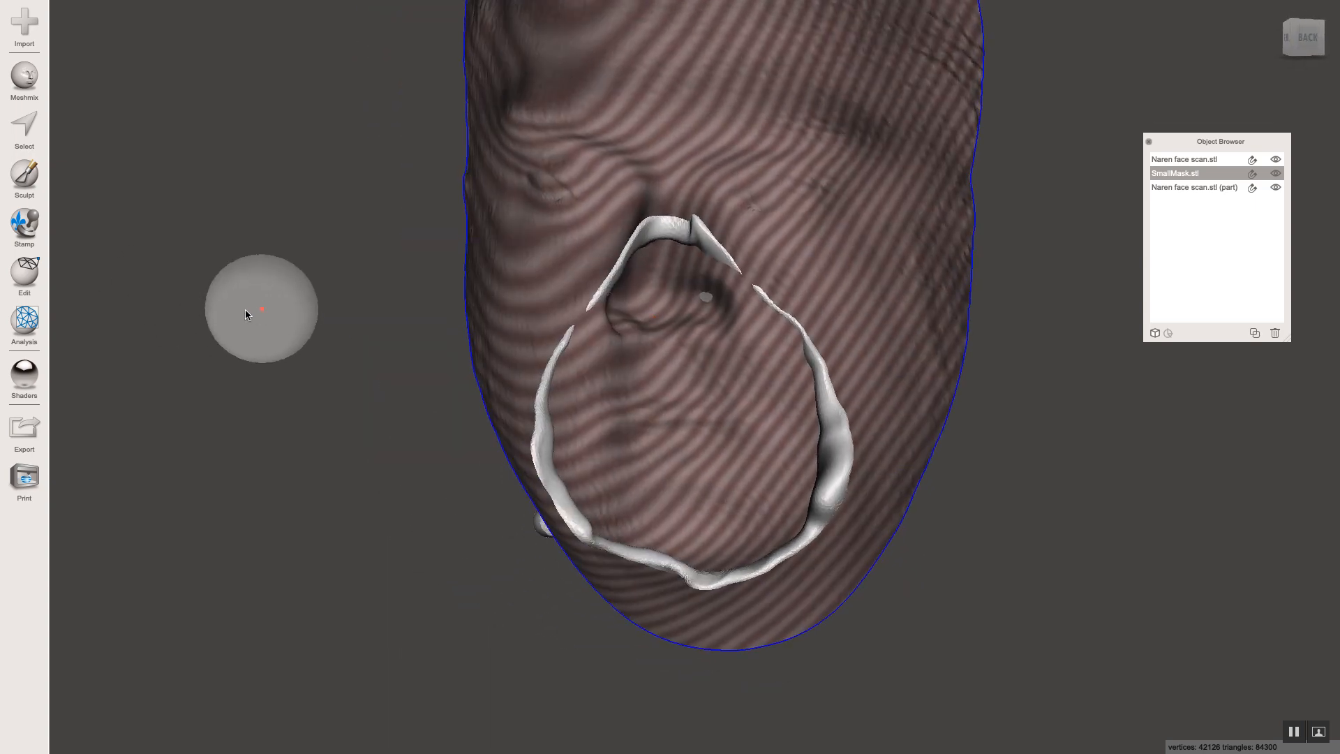
right_drag(246, 310, 221, 318)
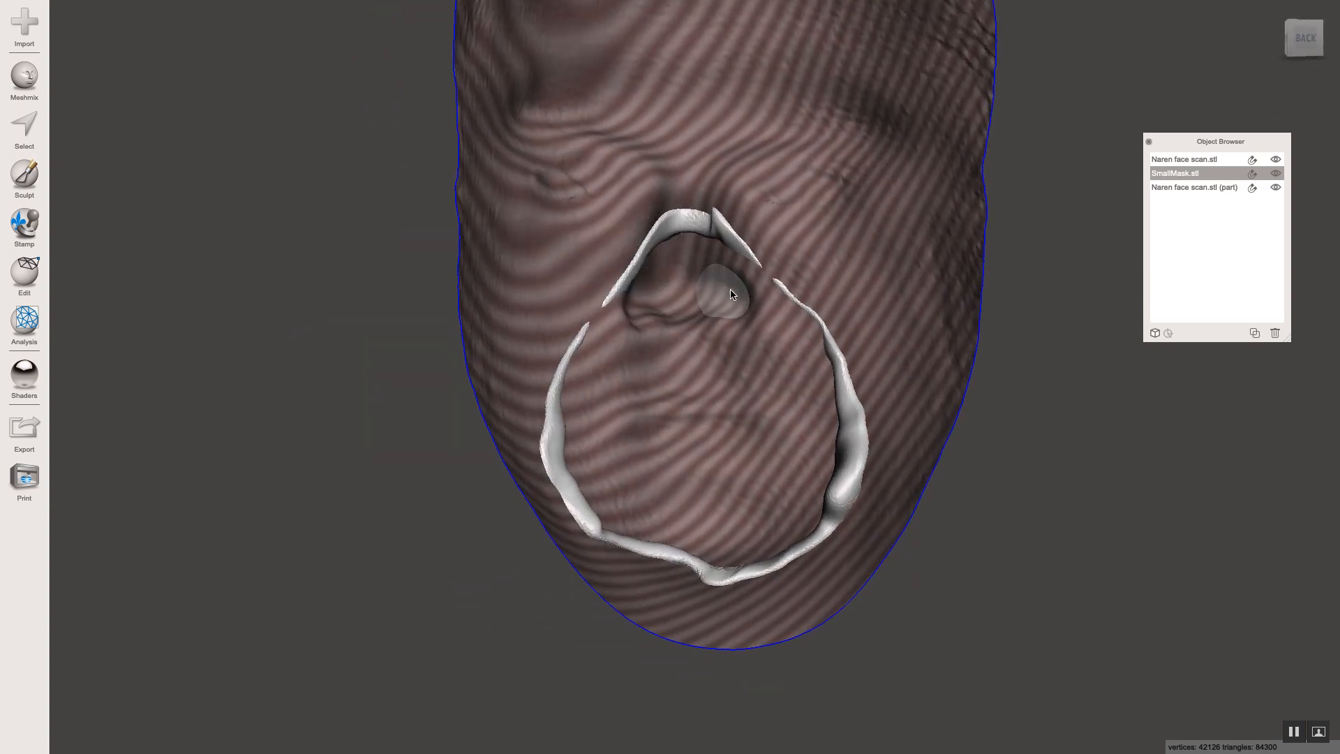
Step: Move the lower right cheek rim near the strap loop off the face surface, and adjust the left cheek rim
right_drag(730, 292, 551, 455)
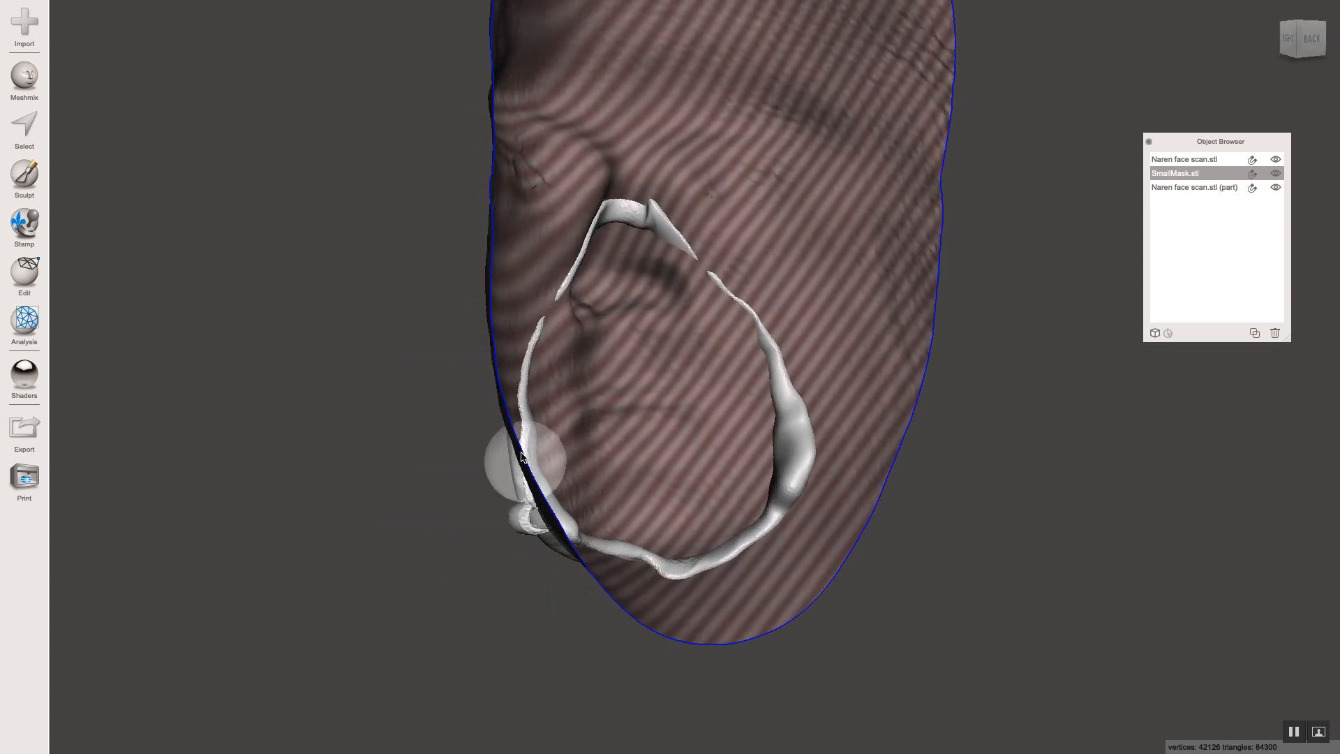
mouse_move(536, 467)
mouse_down()
mouse_move(559, 468)
mouse_move(555, 508)
mouse_up()
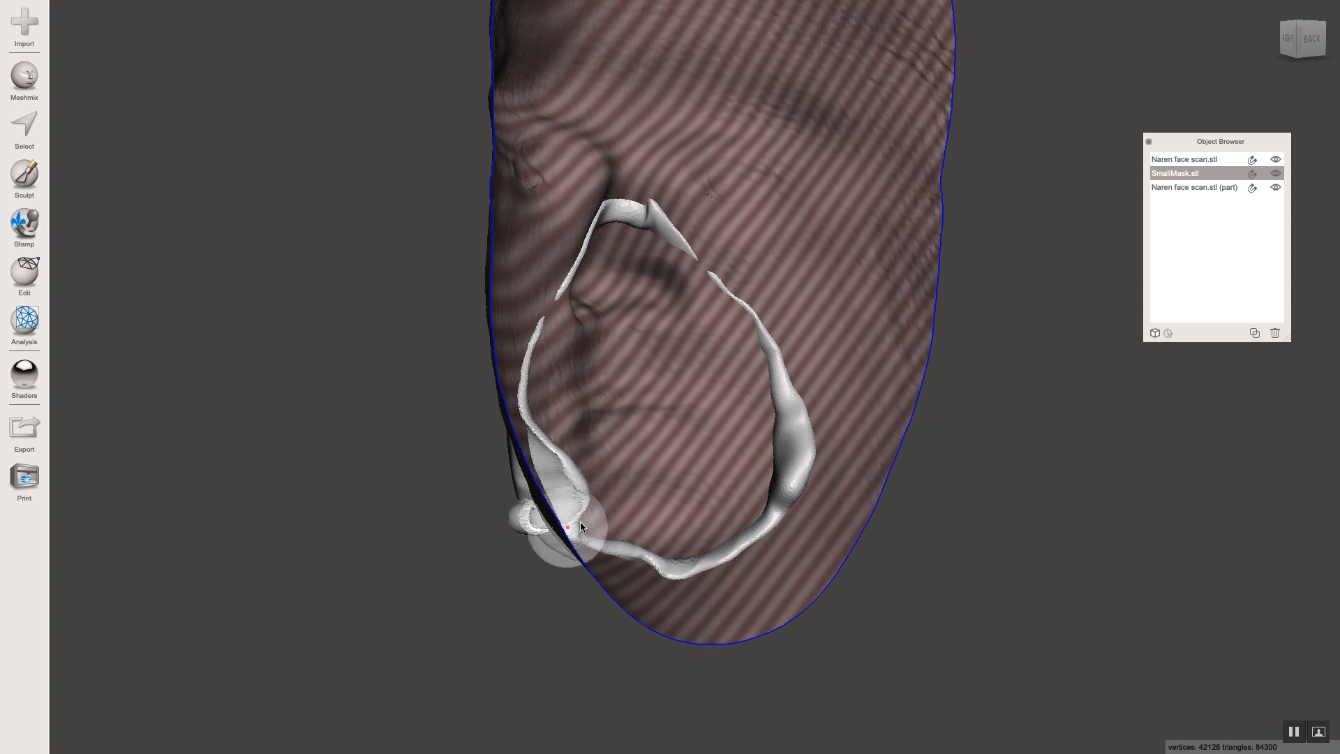
right_drag(404, 449, 1127, 444)
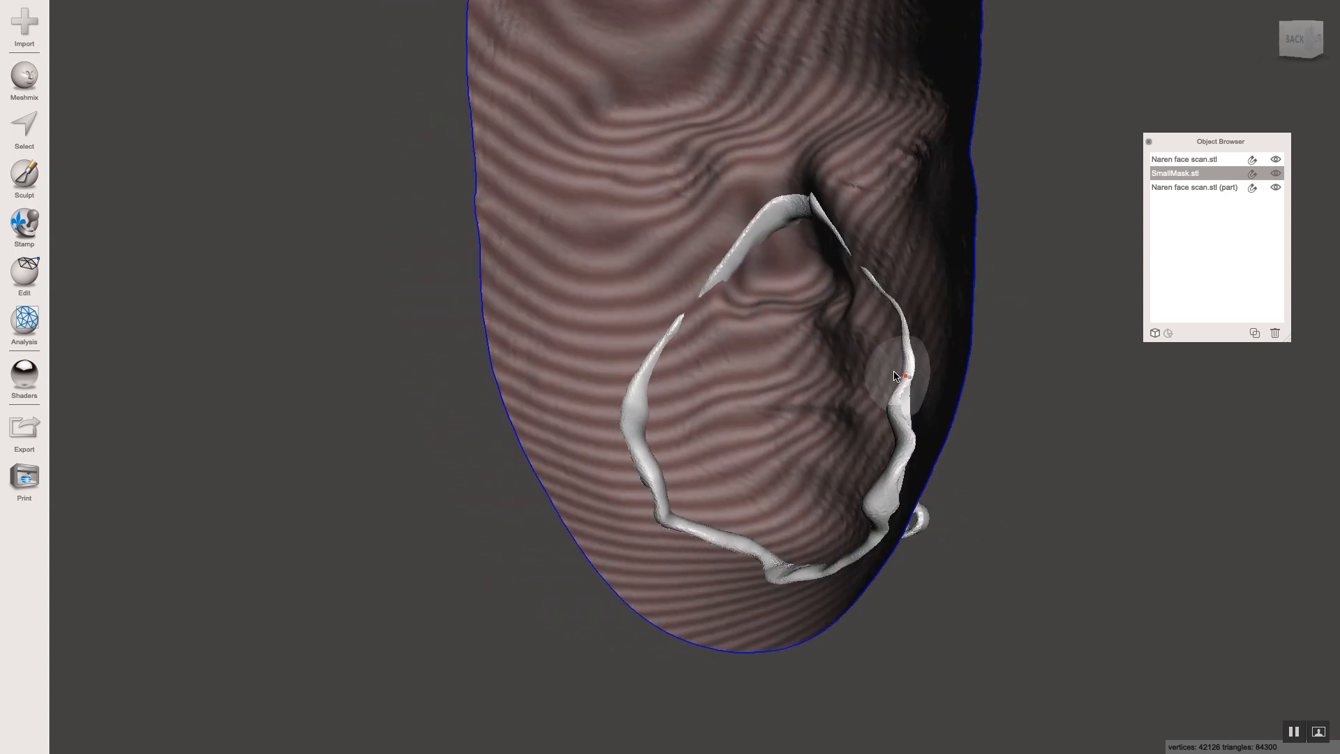
Step: Pull the protruding rim at the nose bridge away from the face and back onto the band
right_drag(1113, 488, 836, 374)
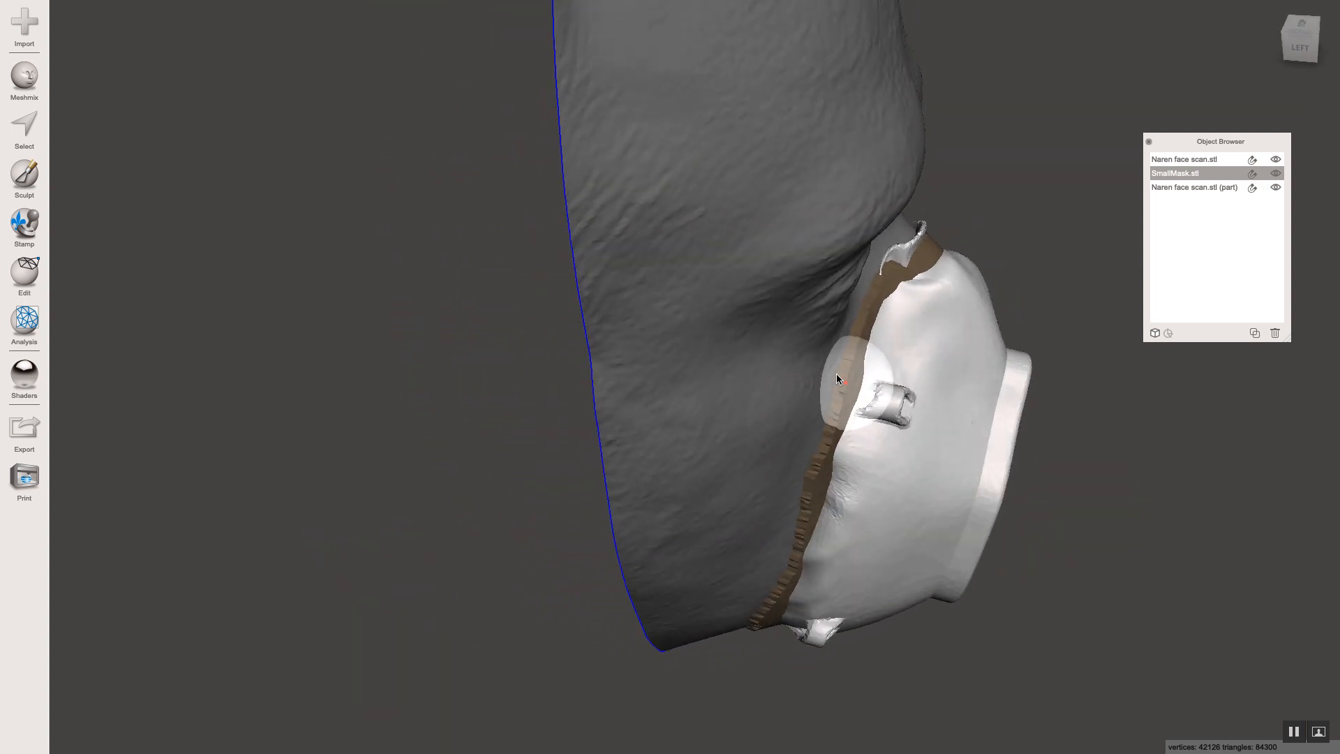
mouse_move(905, 251)
mouse_down()
mouse_move(869, 264)
mouse_move(907, 230)
mouse_move(880, 256)
mouse_up()
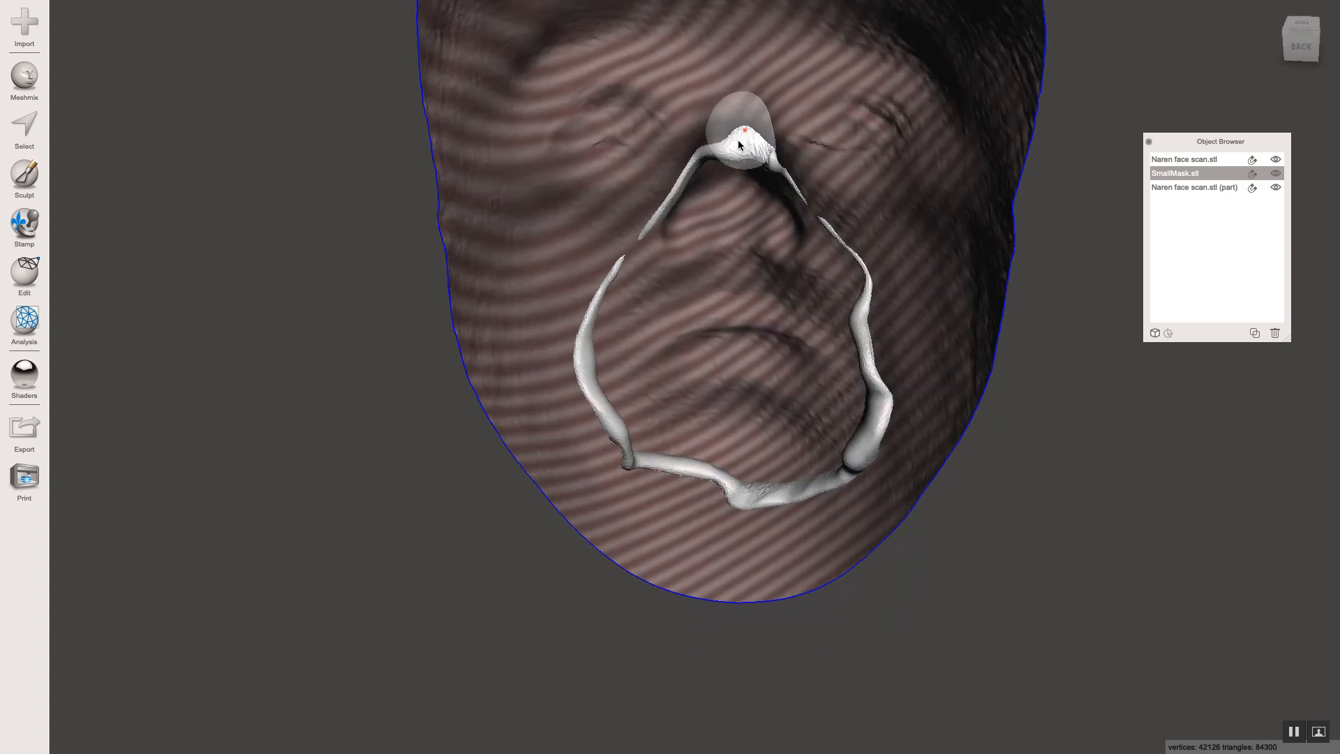
mouse_move(741, 162)
mouse_down()
mouse_move(757, 170)
mouse_move(705, 144)
mouse_move(698, 157)
mouse_move(713, 161)
mouse_up()
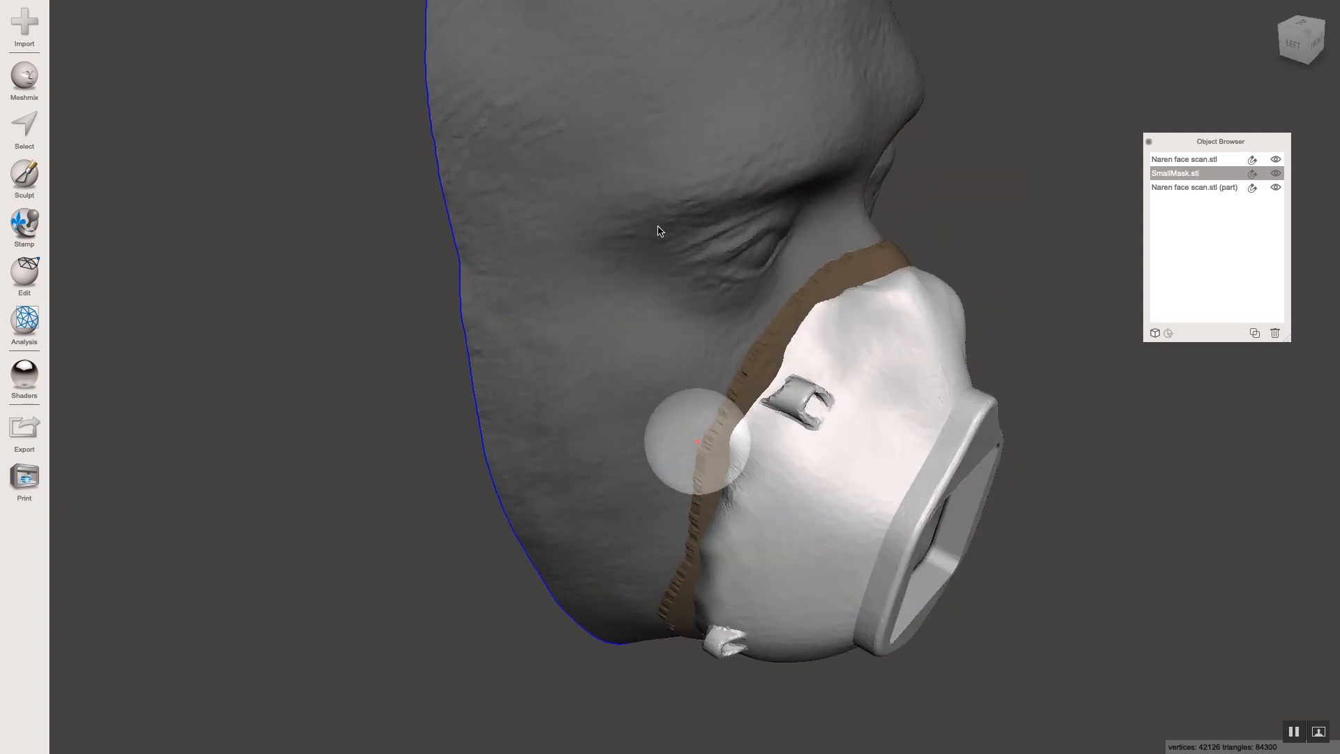
Step: Examine the fit of the sculpted mask on the face scan from the front and both sides
right_drag(659, 230, 544, 209)
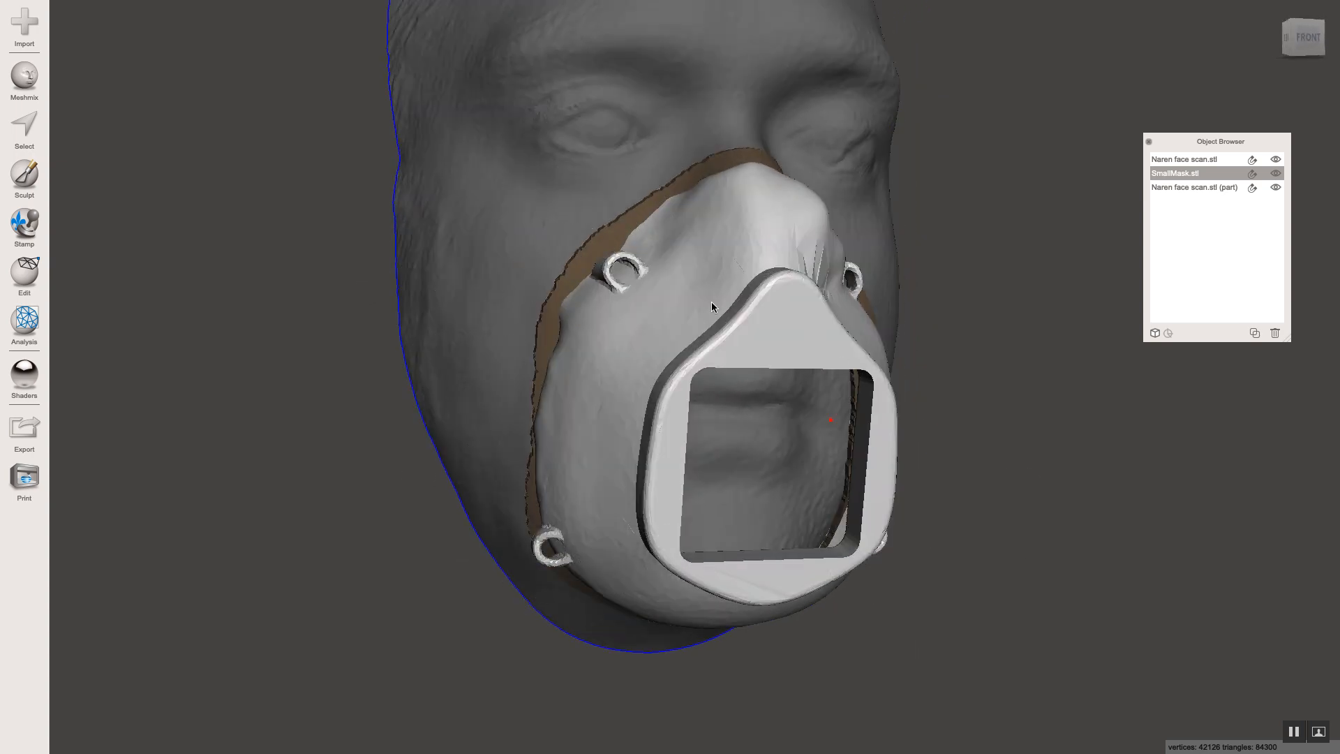
scroll(988, 454, up, 5)
scroll(985, 452, down, 4)
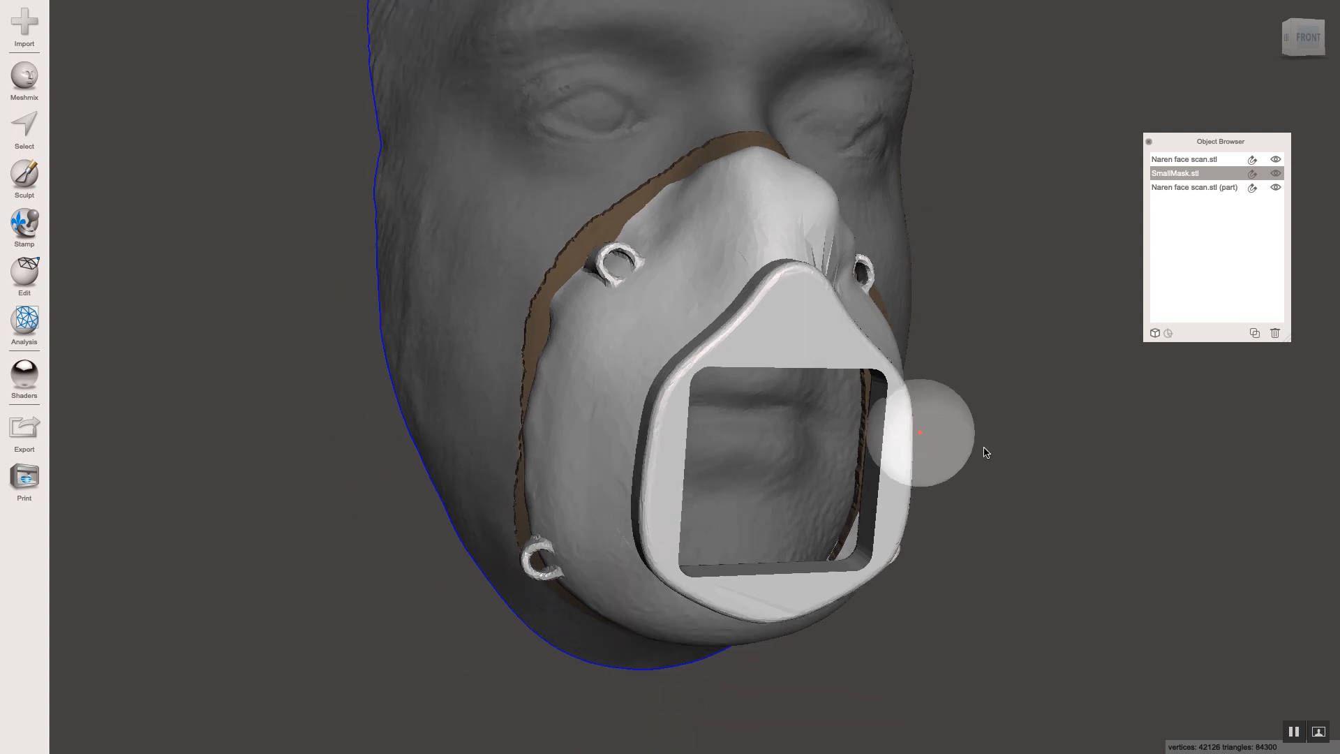
scroll(985, 453, up, 2)
scroll(1005, 459, down, 4)
right_drag(988, 477, 913, 463)
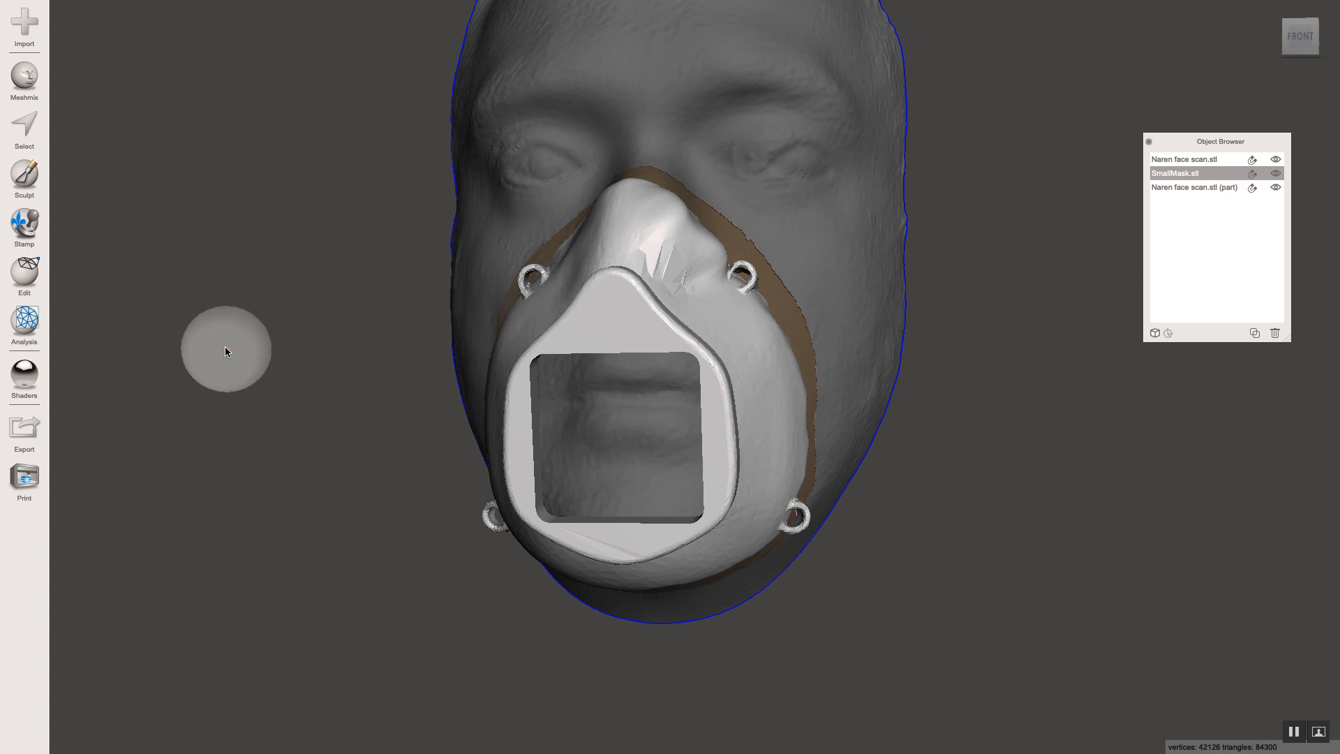
right_drag(225, 346, 236, 347)
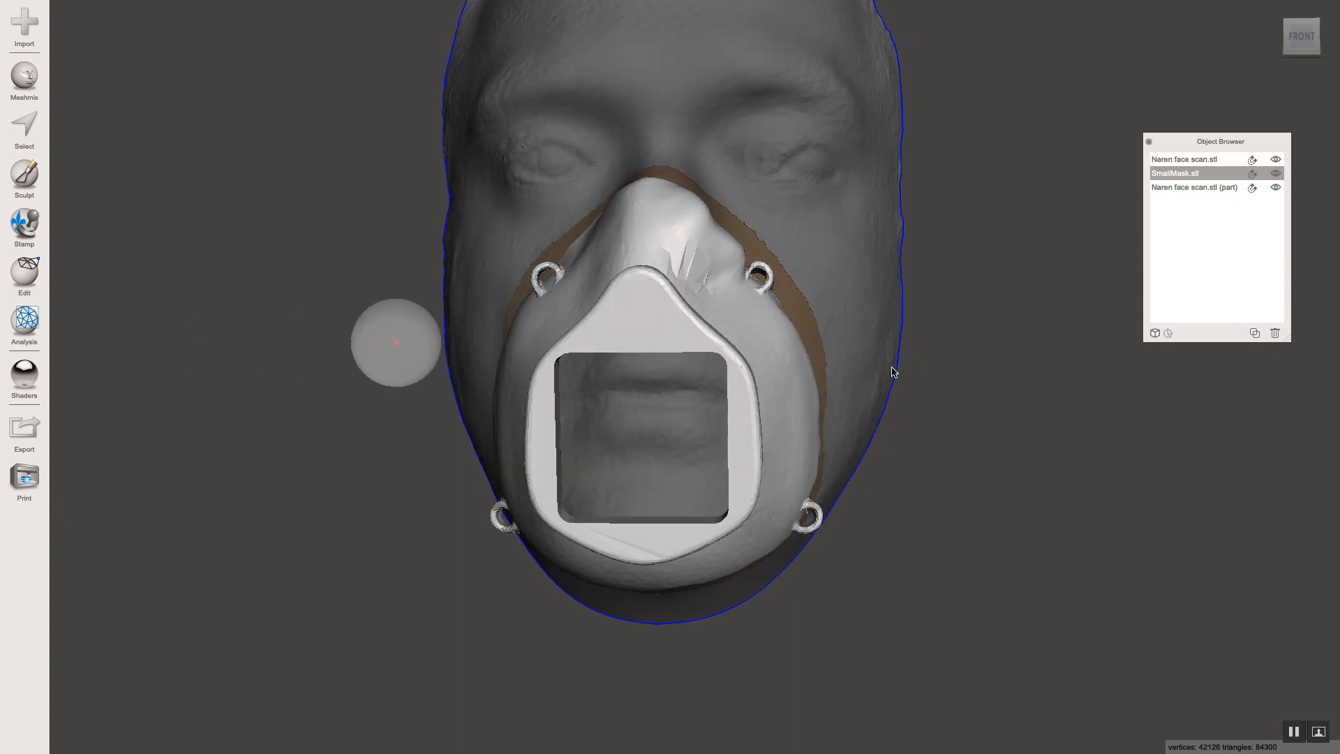
right_drag(1007, 440, 846, 437)
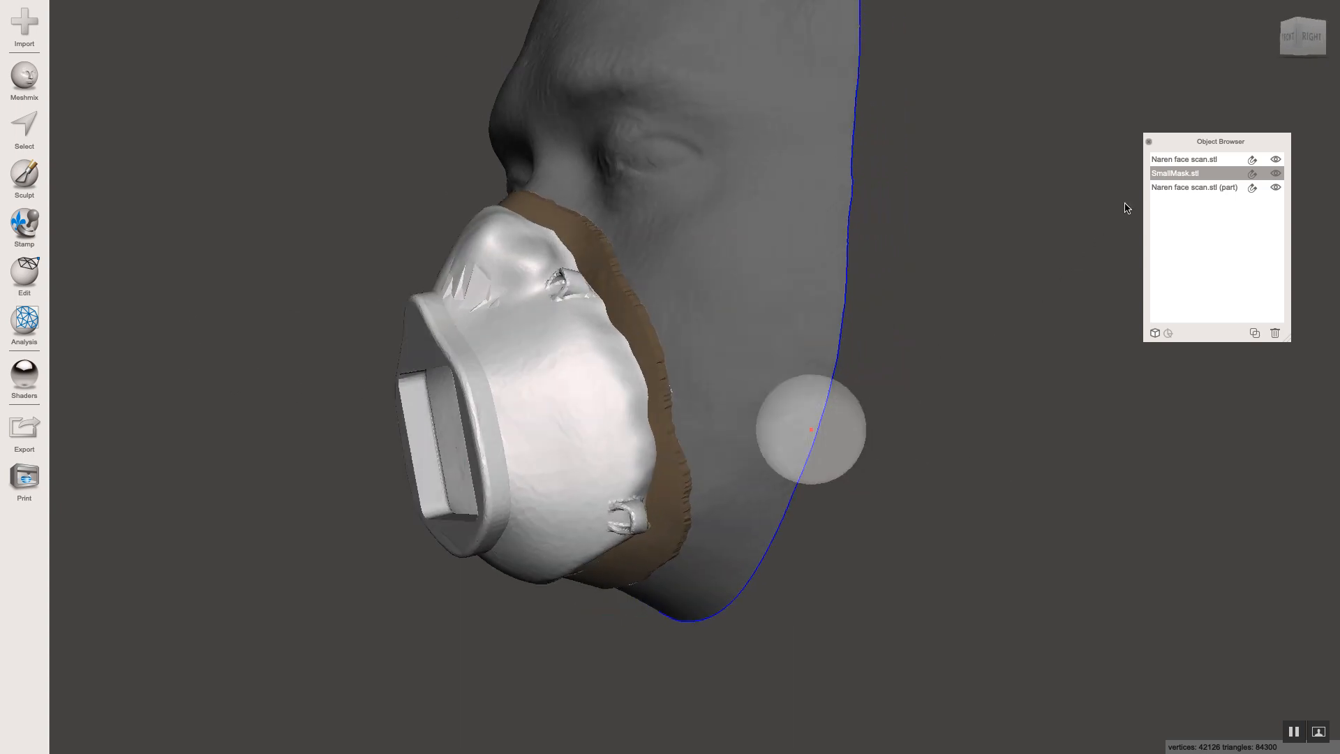
Step: Hide the face scan and SmallMask.stl to examine the seal band on its own
click(1276, 162)
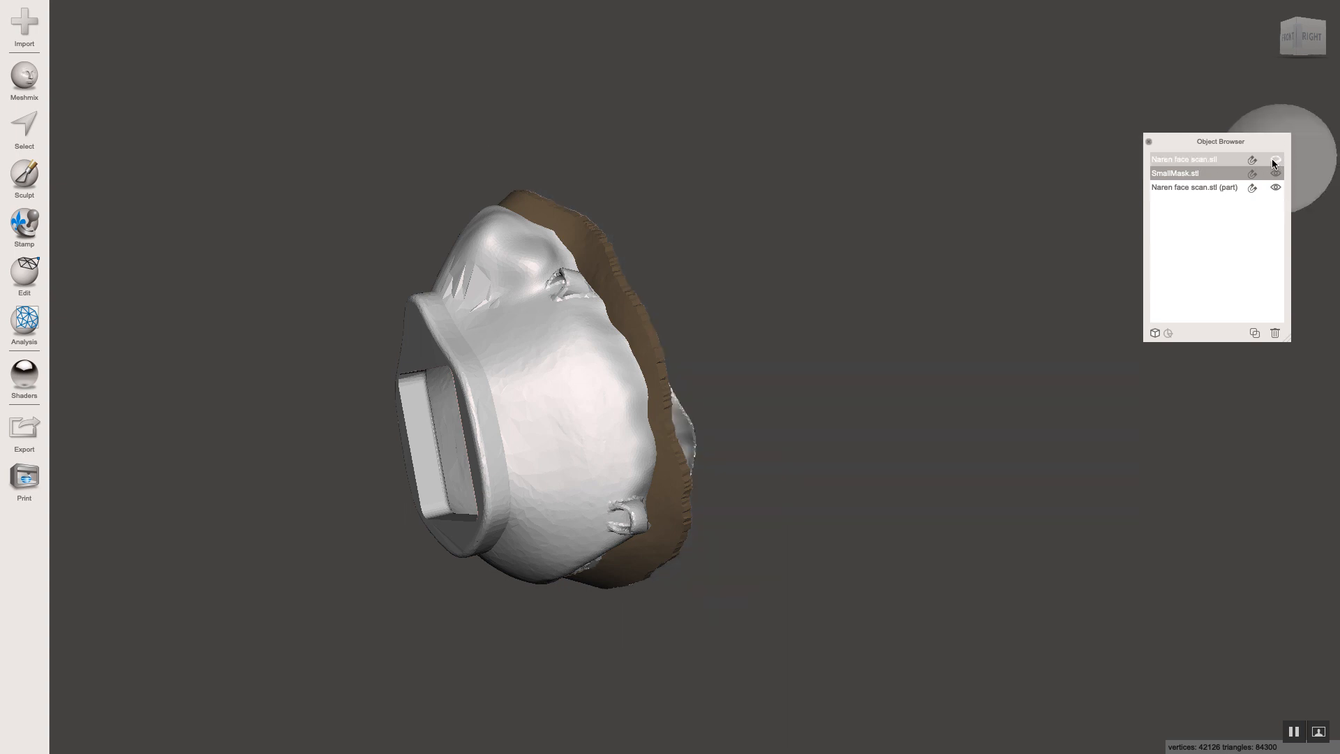
right_drag(745, 316, 748, 344)
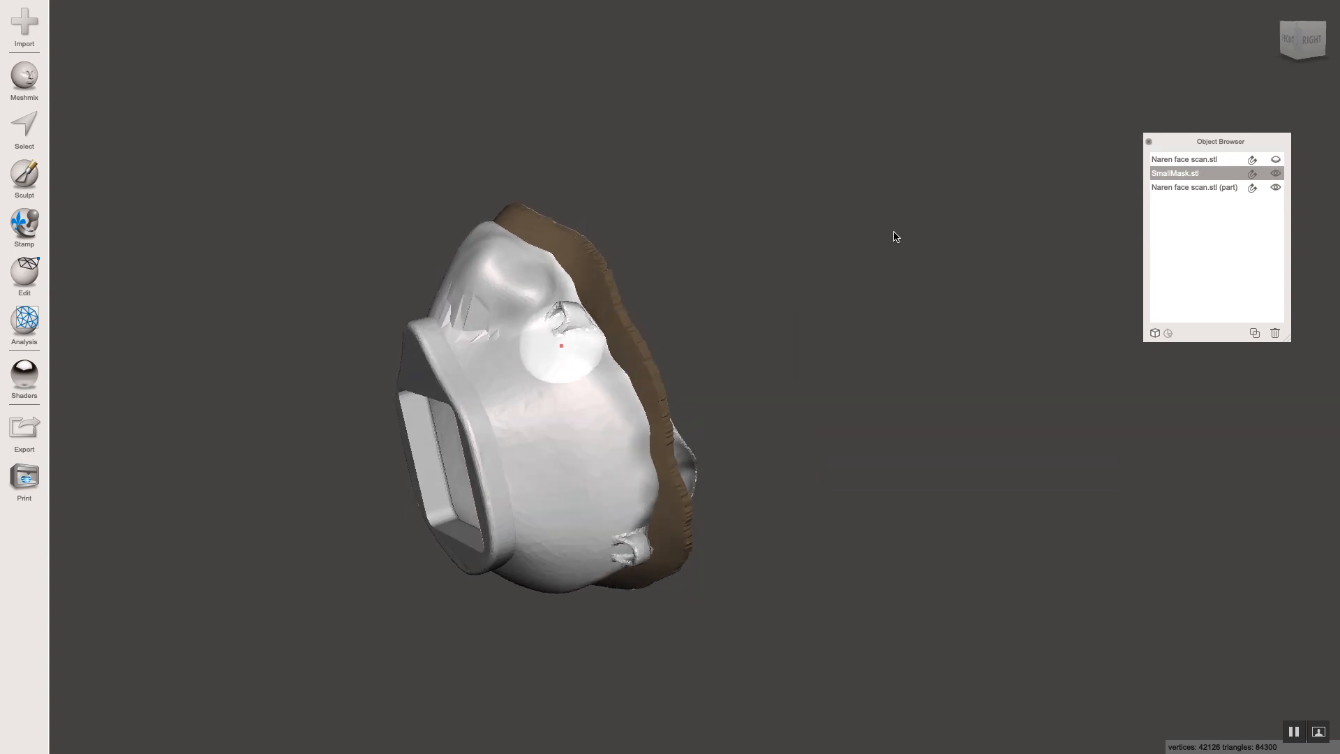
click(1164, 188)
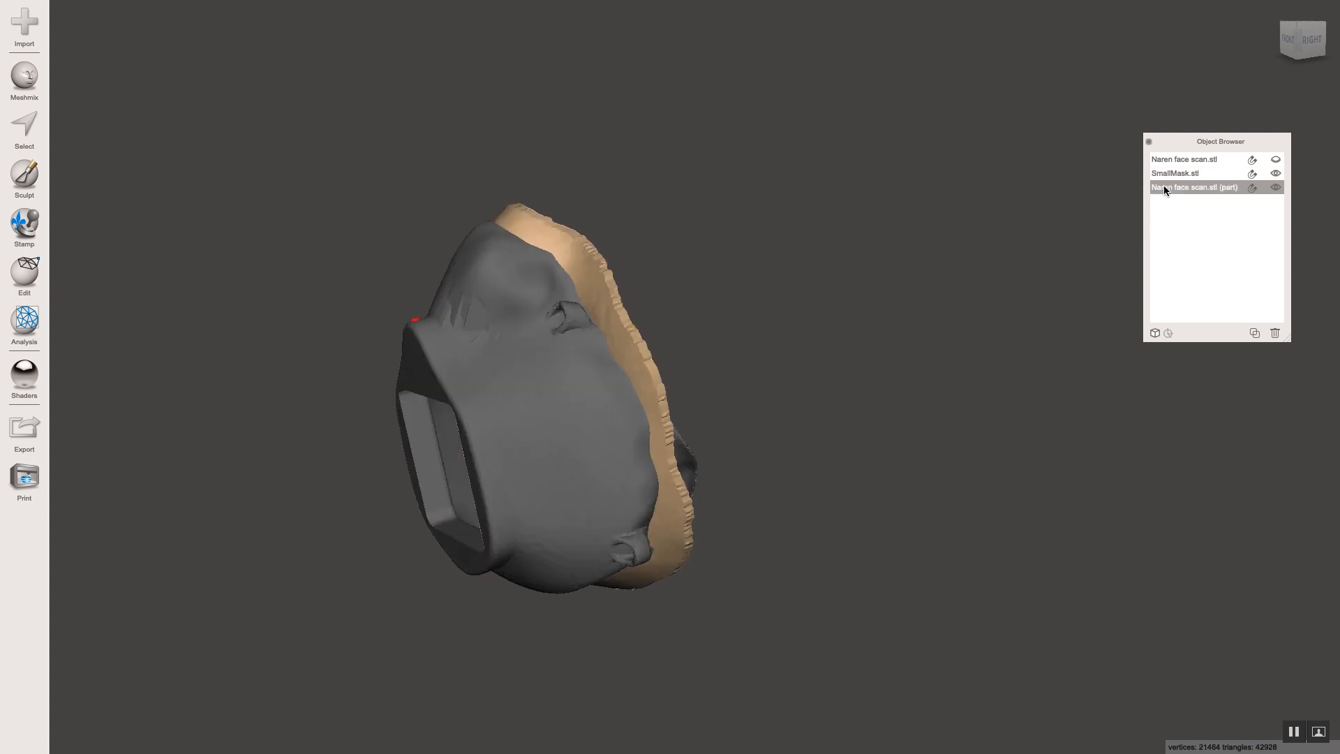
shift+click(1164, 173)
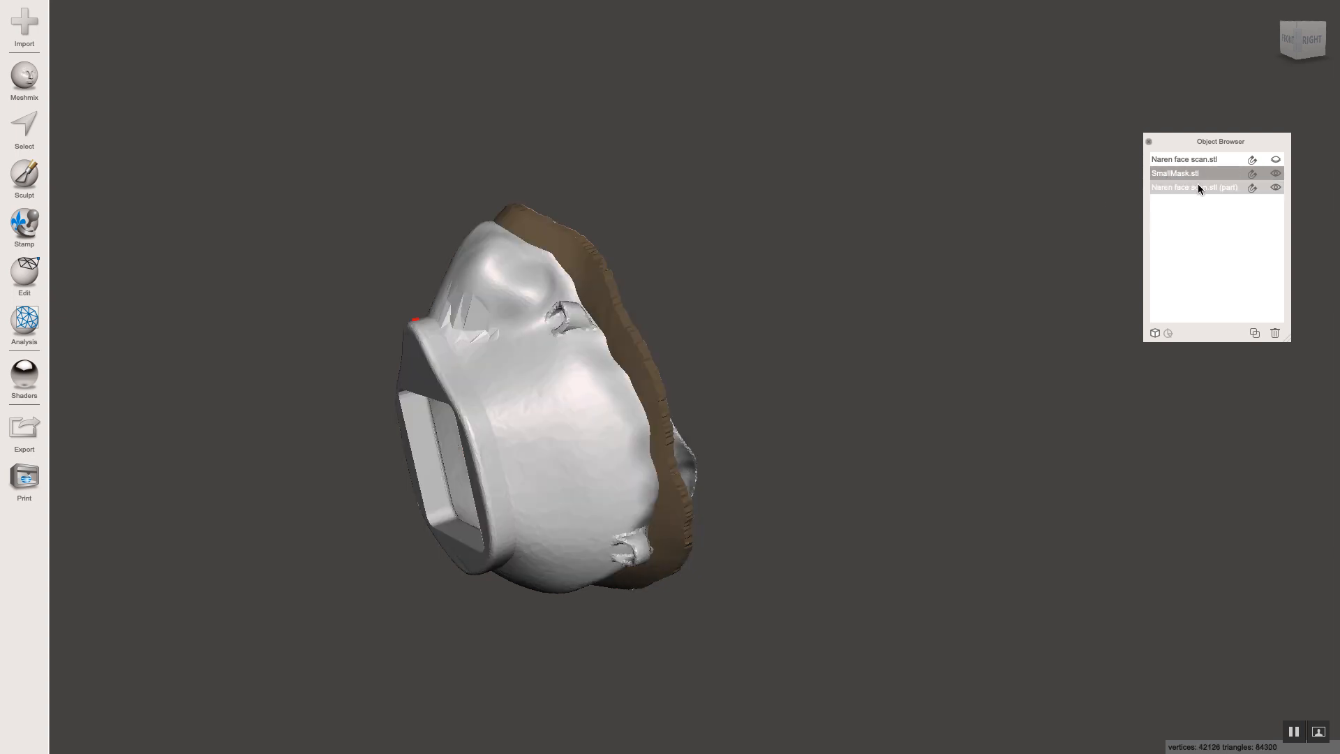
click(1198, 185)
click(1275, 173)
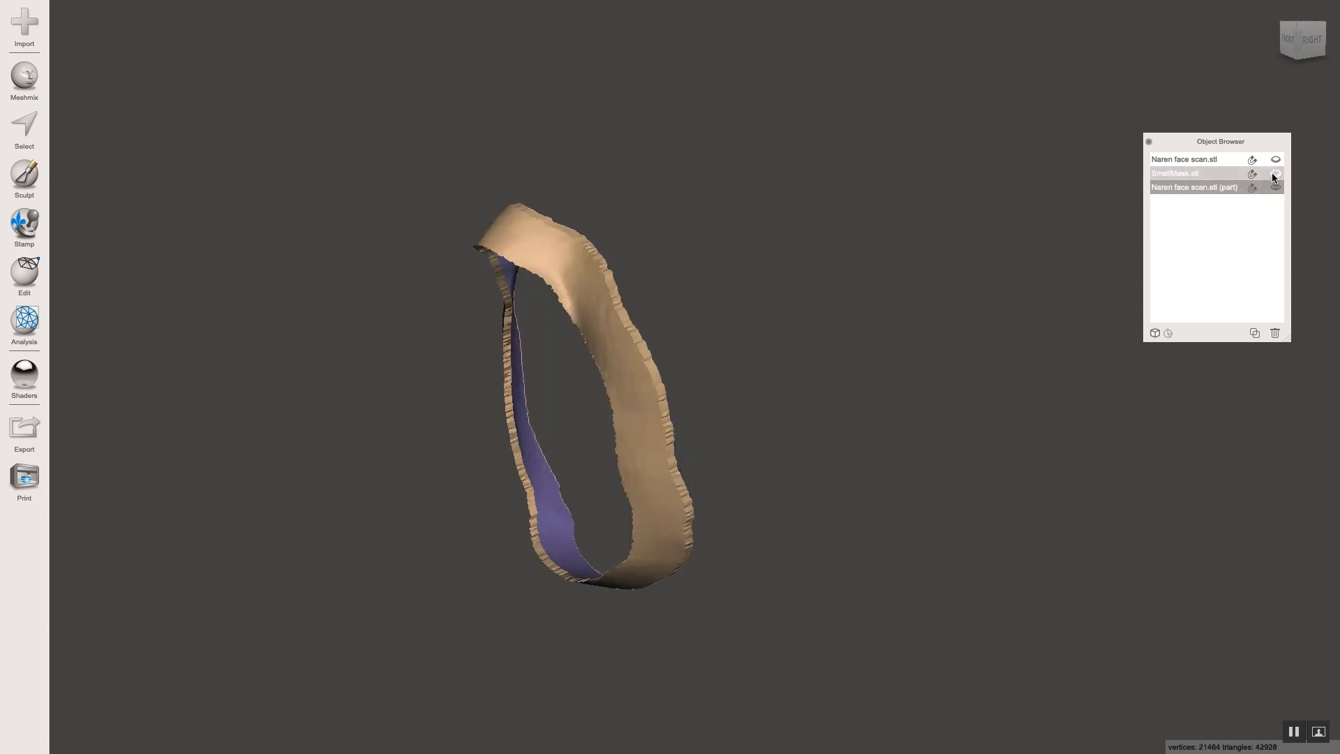
mouse_move(841, 270)
right_down()
mouse_move(867, 269)
mouse_move(847, 267)
right_up()
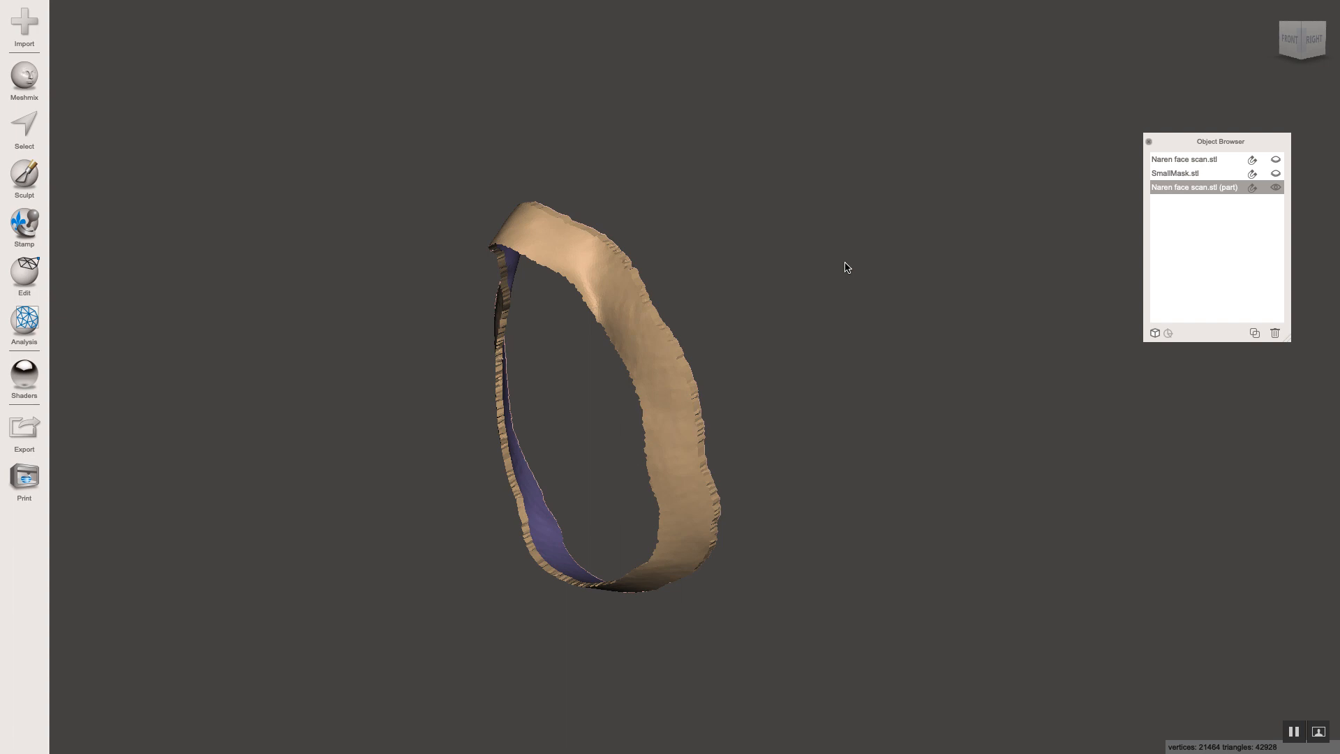
Step: Isolate SmallMask.stl to examine its inner rim, and show it together with the seal band again
click(1276, 174)
mouse_move(855, 293)
right_down()
mouse_move(886, 291)
mouse_move(869, 289)
right_up()
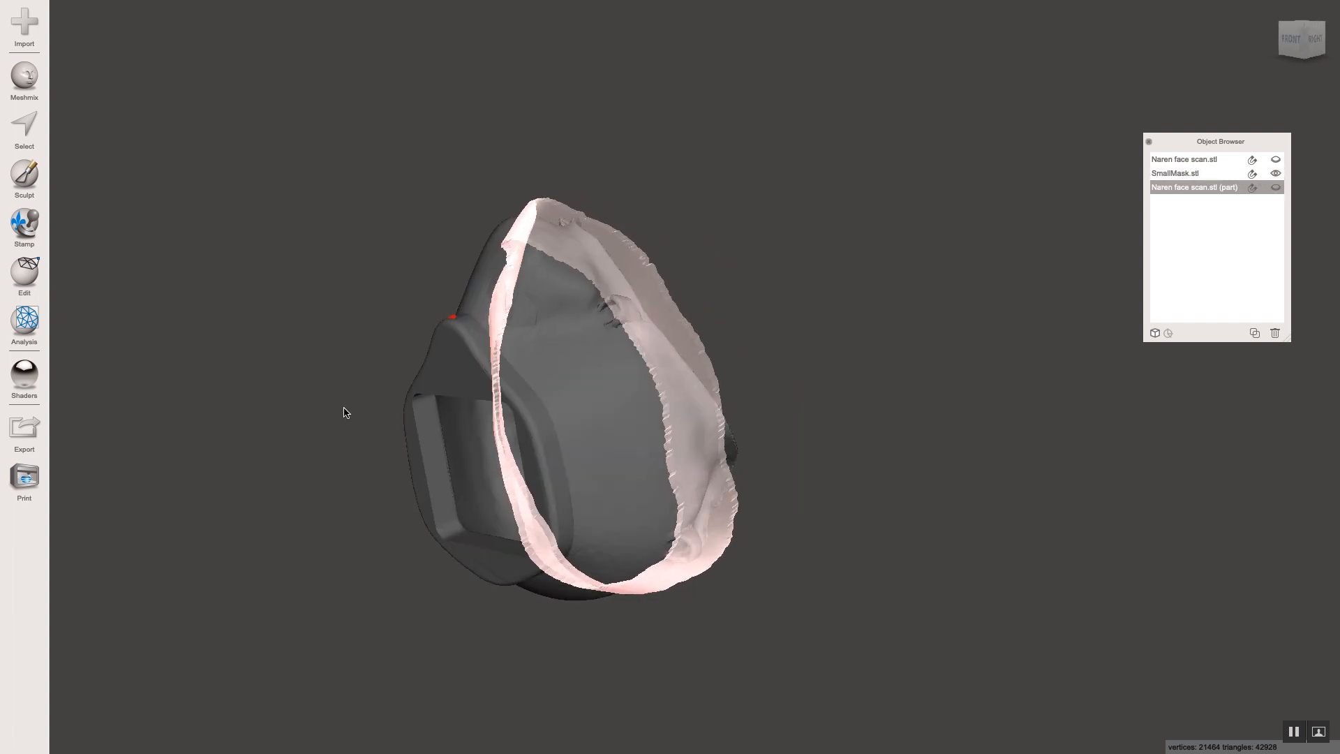
click(429, 370)
right_drag(775, 377, 1099, 263)
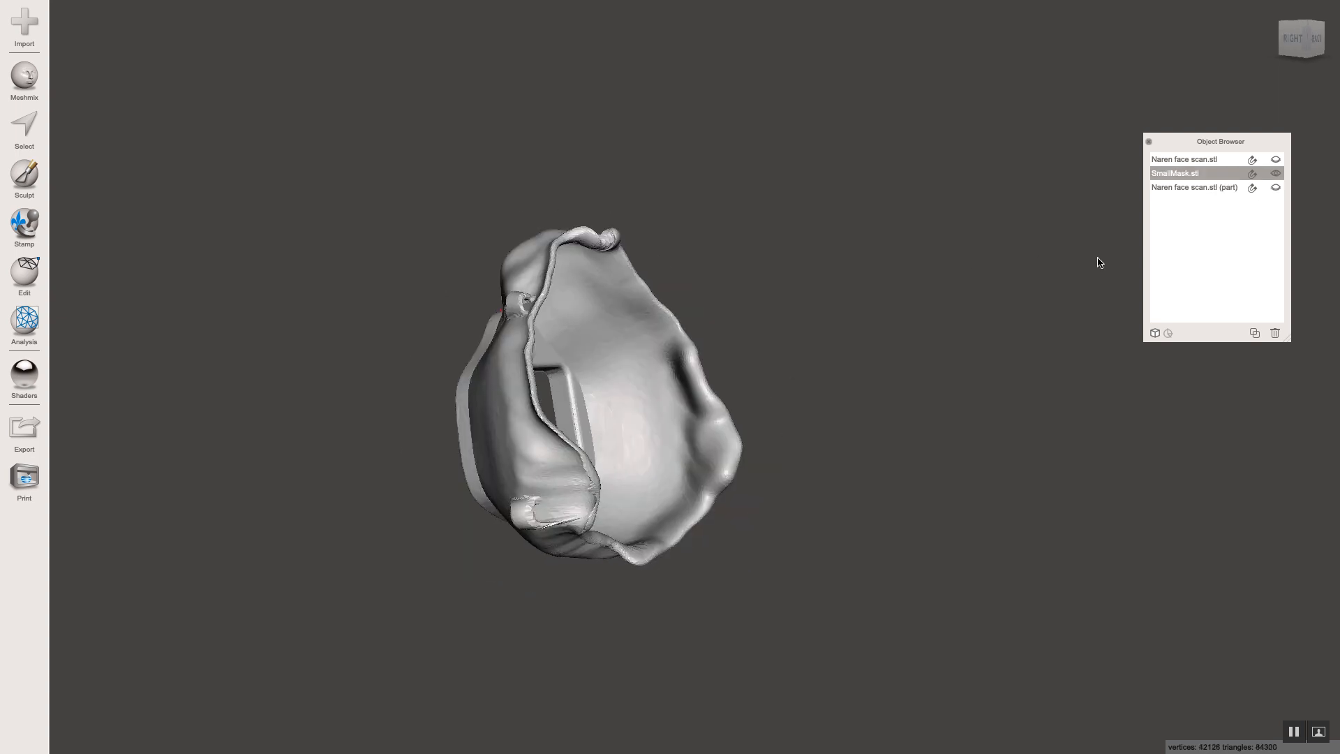
click(1274, 184)
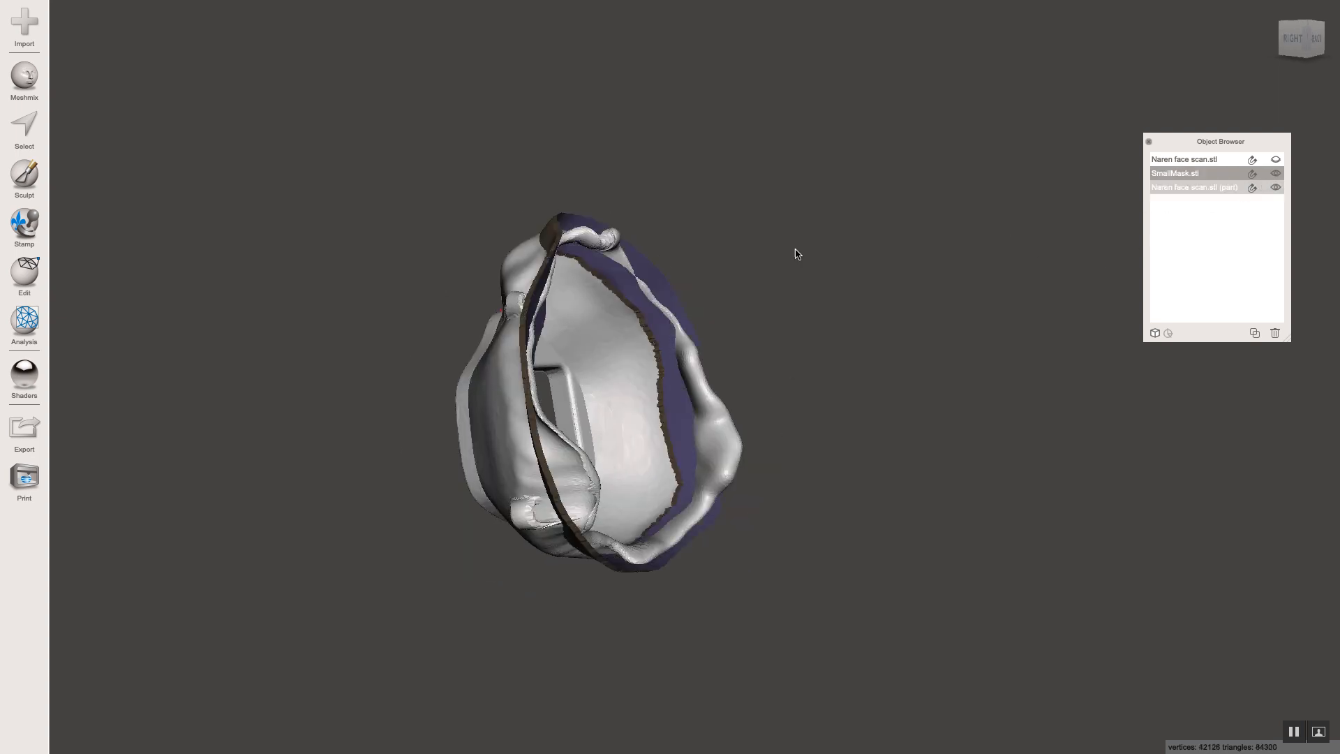
right_drag(795, 251, 860, 254)
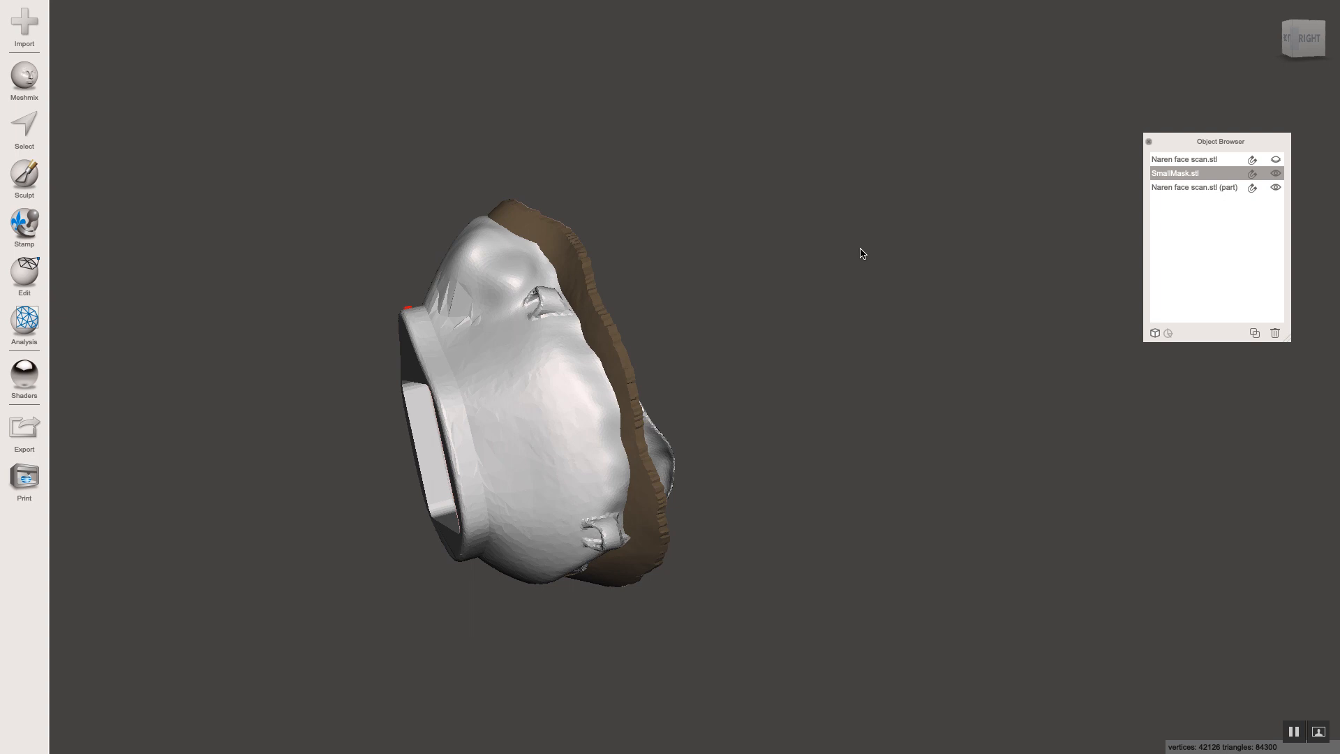
Step: Combine SmallMask.stl and the seal band into one object and keep it selected
shift+click(1172, 188)
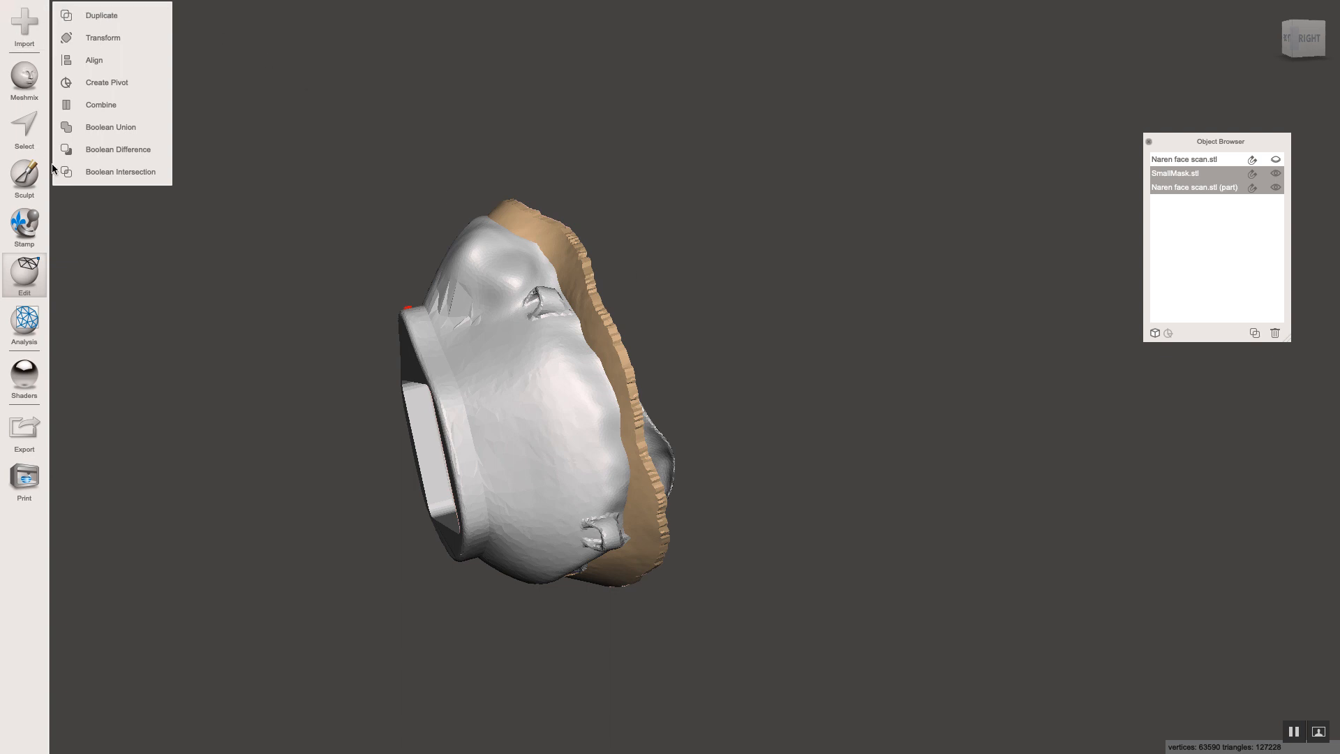
click(92, 106)
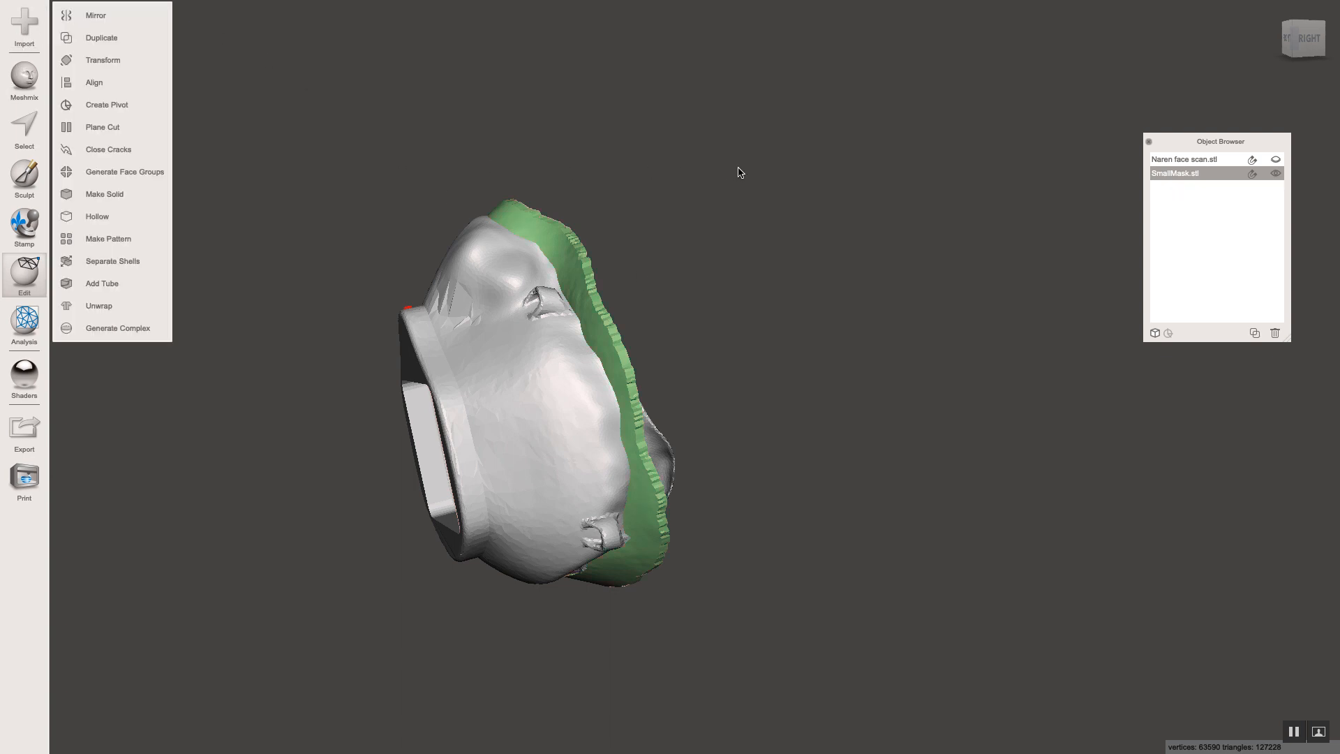
click(1200, 161)
click(1193, 173)
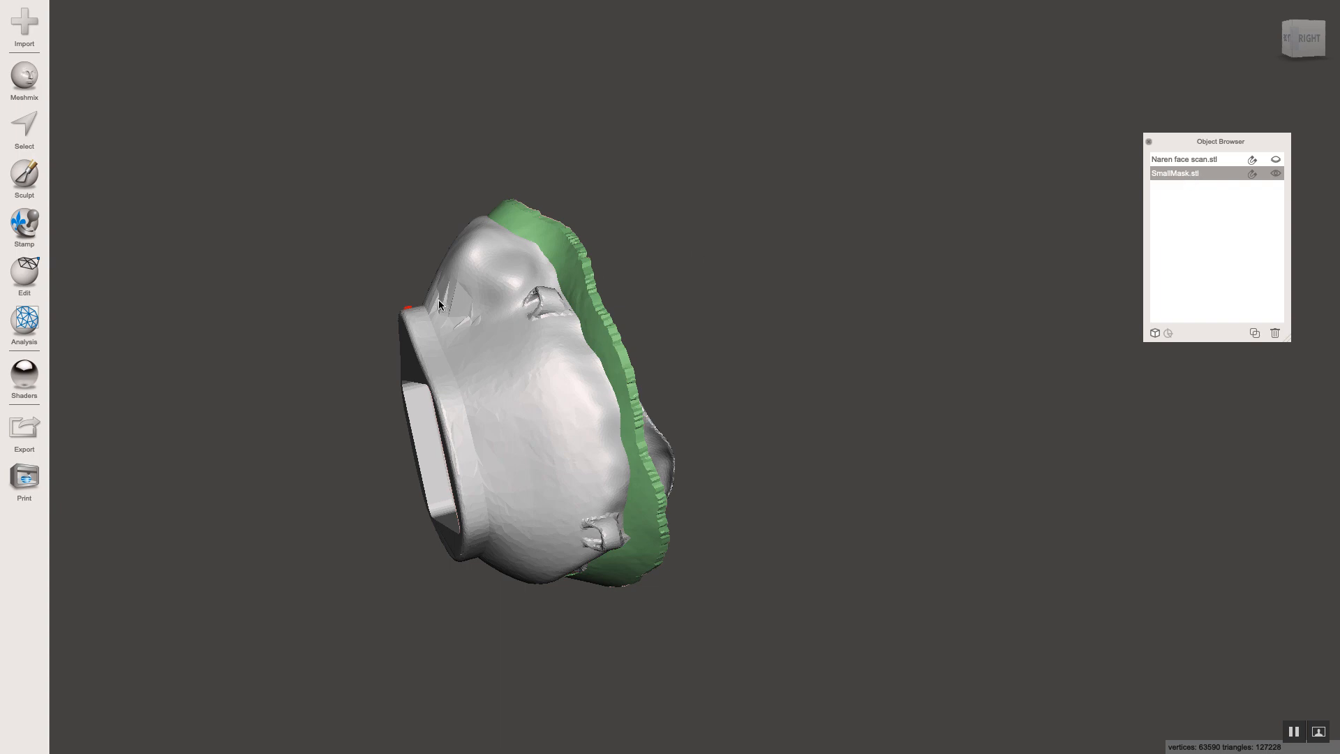
Step: Show the face scan again and examine the combined mask against it from the back and both sides
right_drag(670, 279, 1000, 319)
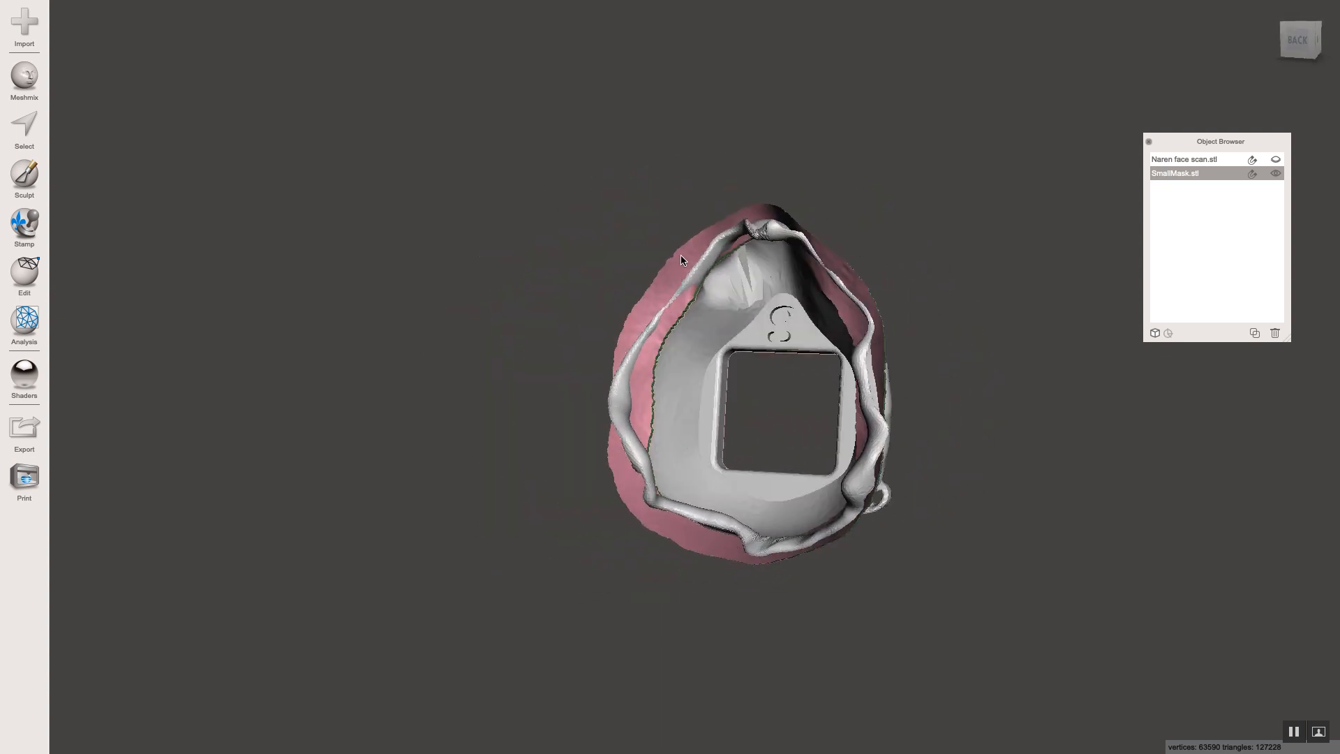
right_drag(978, 309, 820, 313)
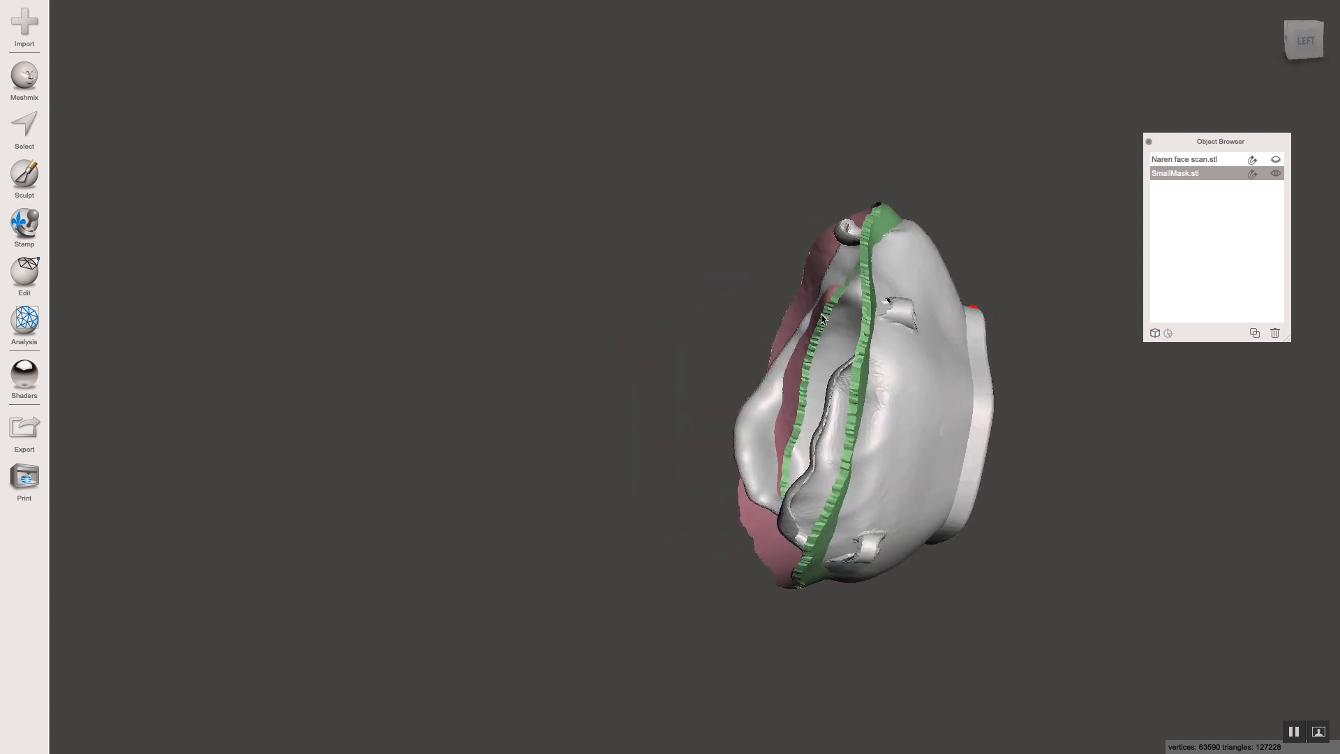
click(1282, 163)
right_drag(463, 430, 673, 419)
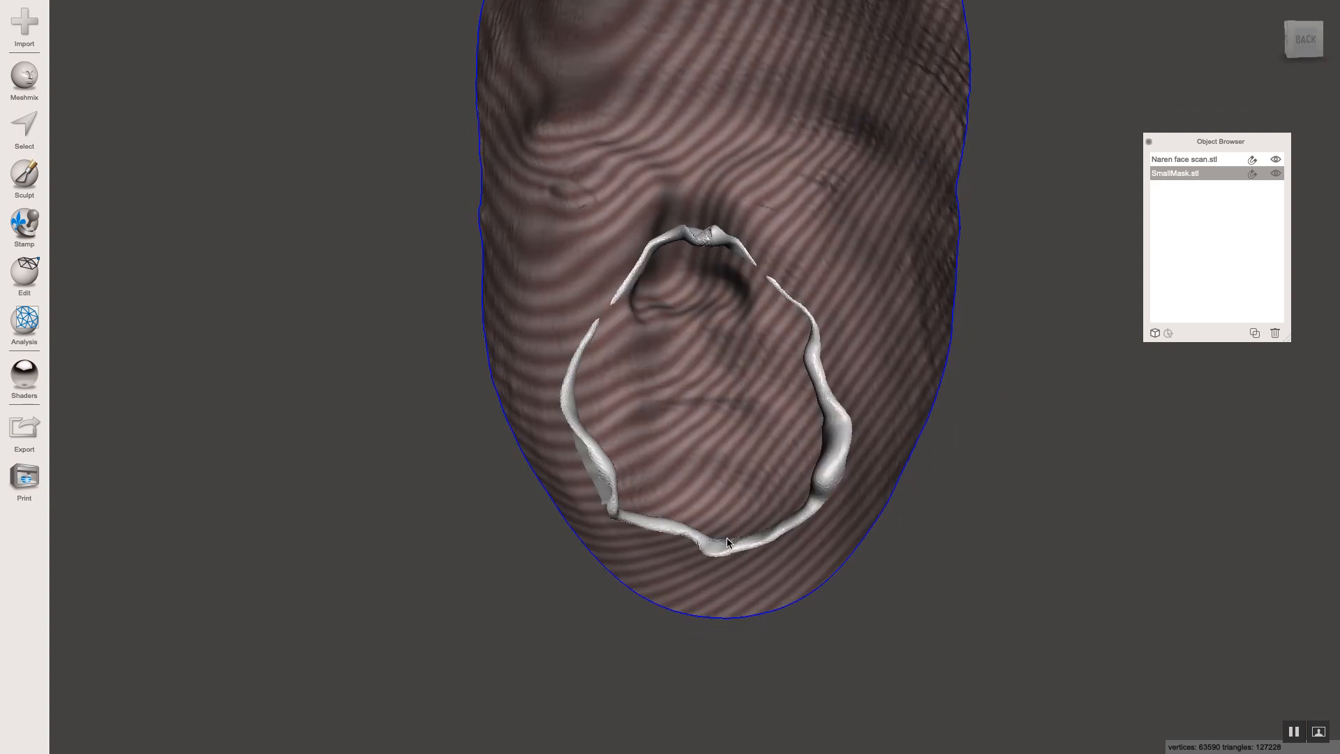
right_drag(938, 347, 233, 374)
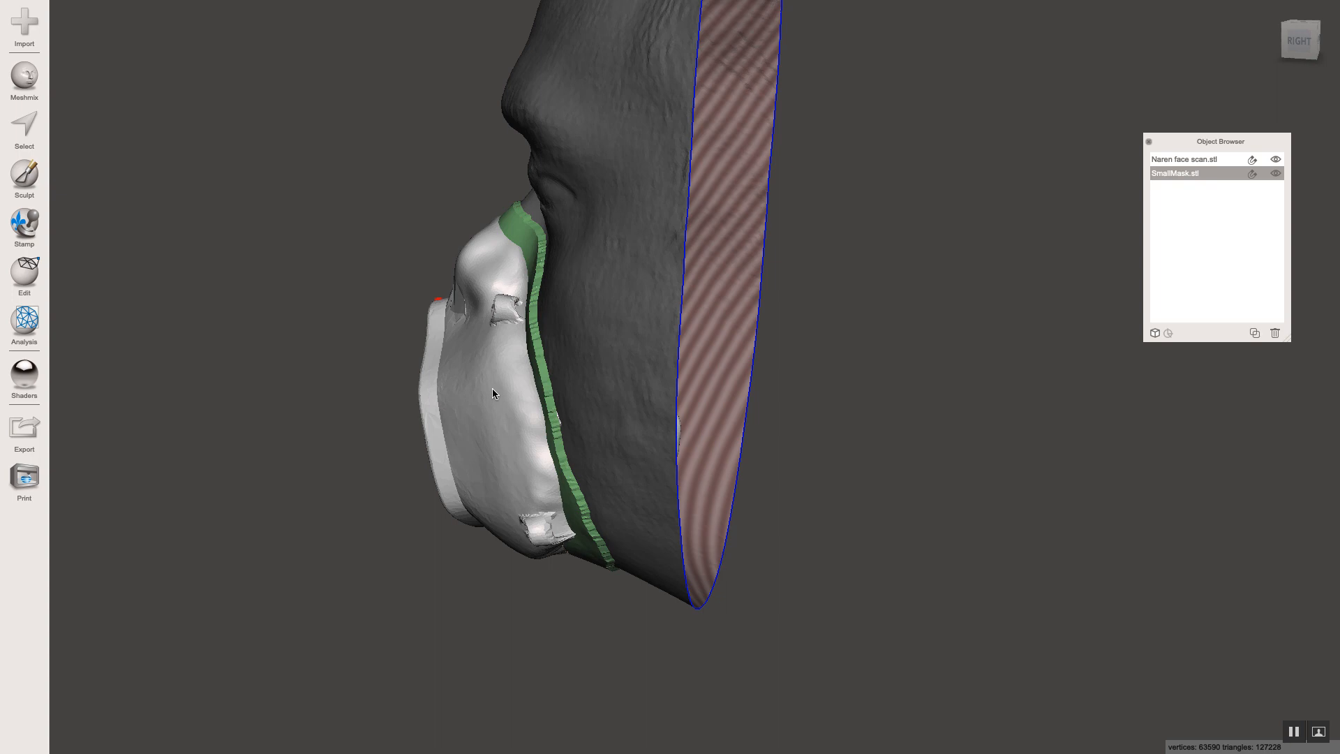
right_drag(519, 379, 762, 283)
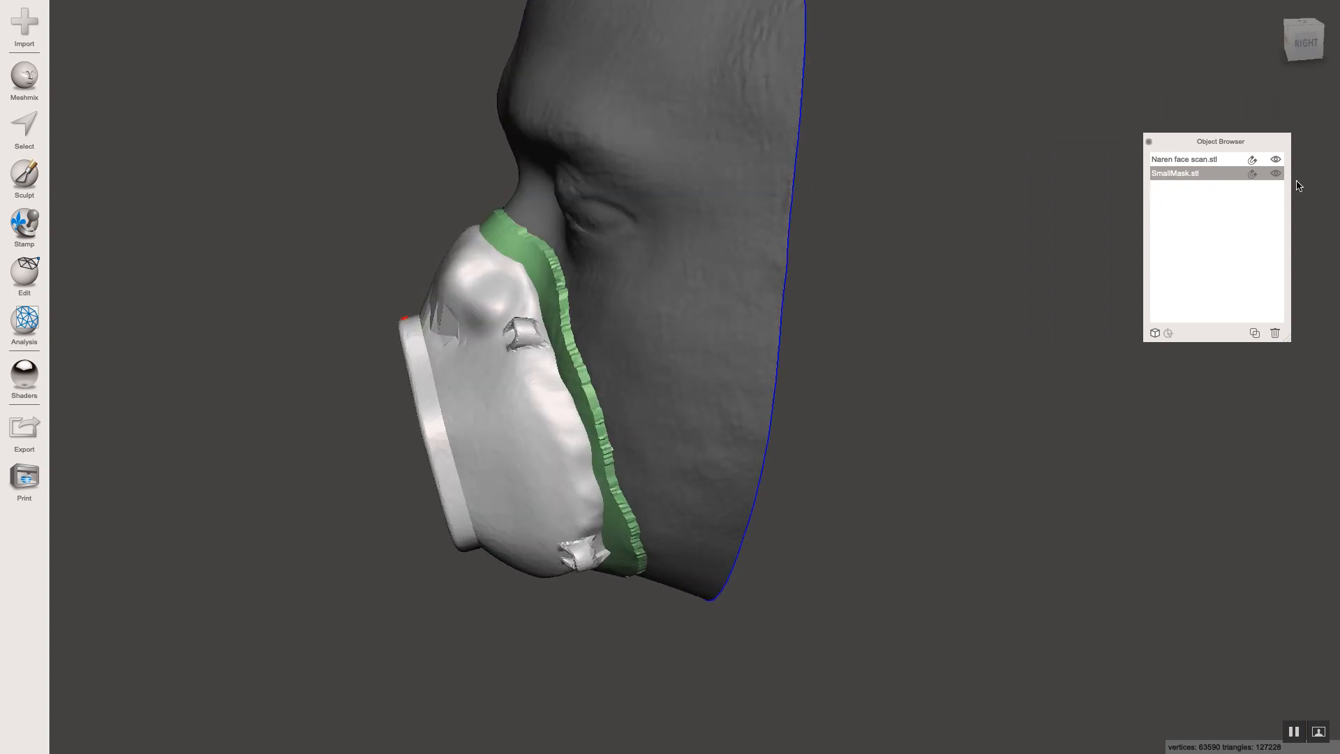
Step: Try subtracting the face scan from the combined mask with Boolean Difference and examine the preview for gaps along the seal
shift+click(1179, 159)
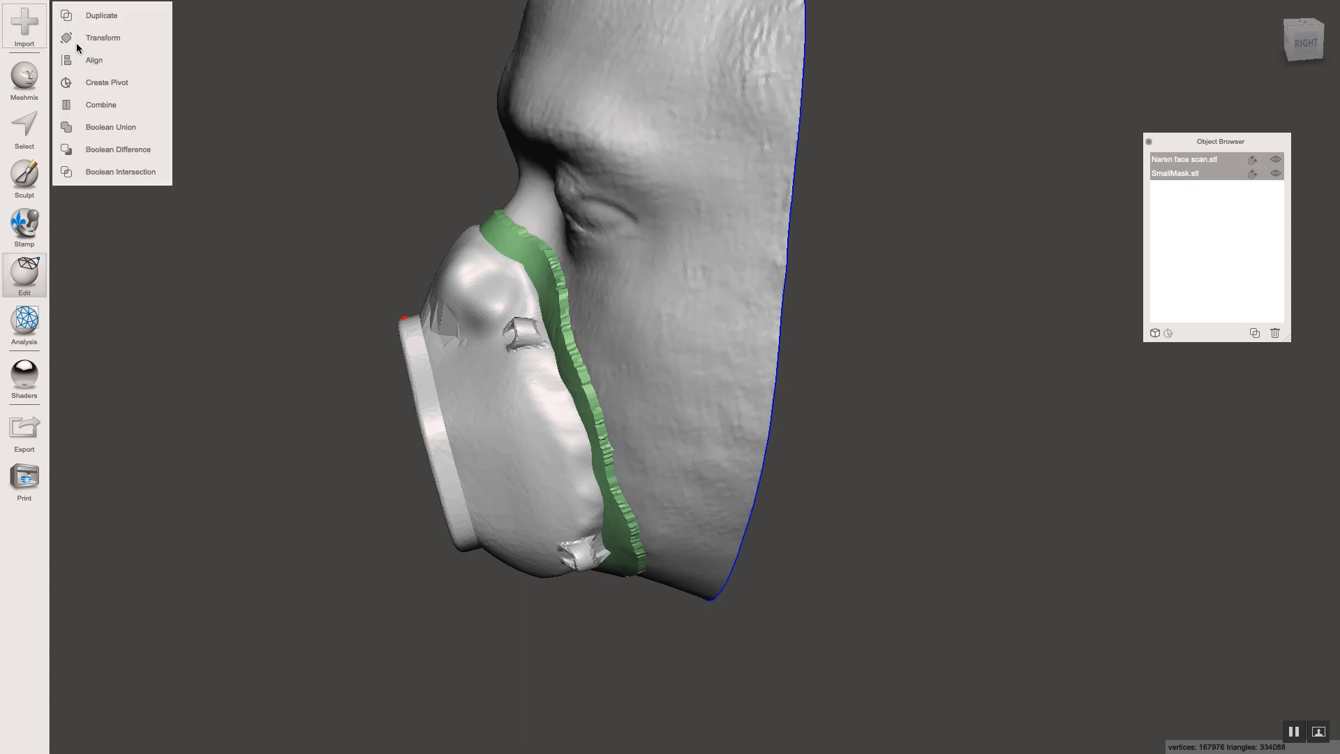
click(103, 148)
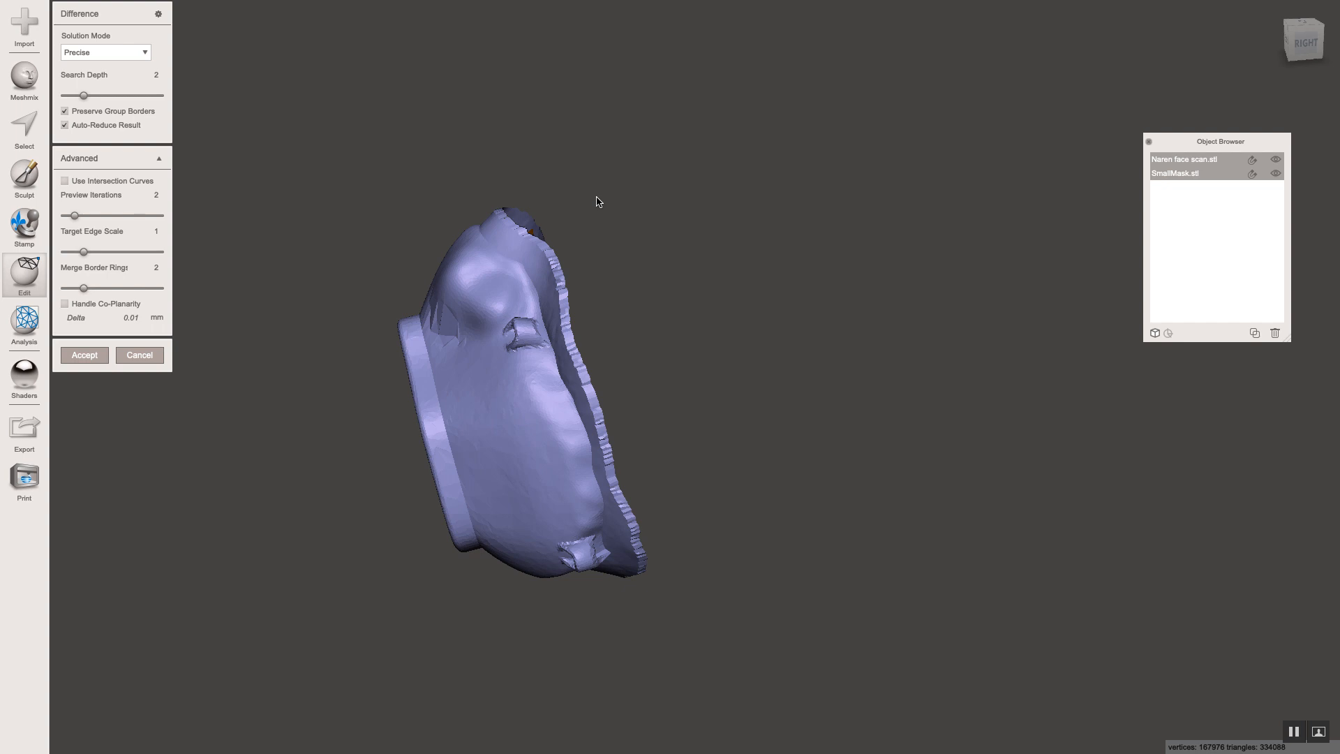
right_drag(793, 420, 951, 386)
right_drag(738, 425, 714, 283)
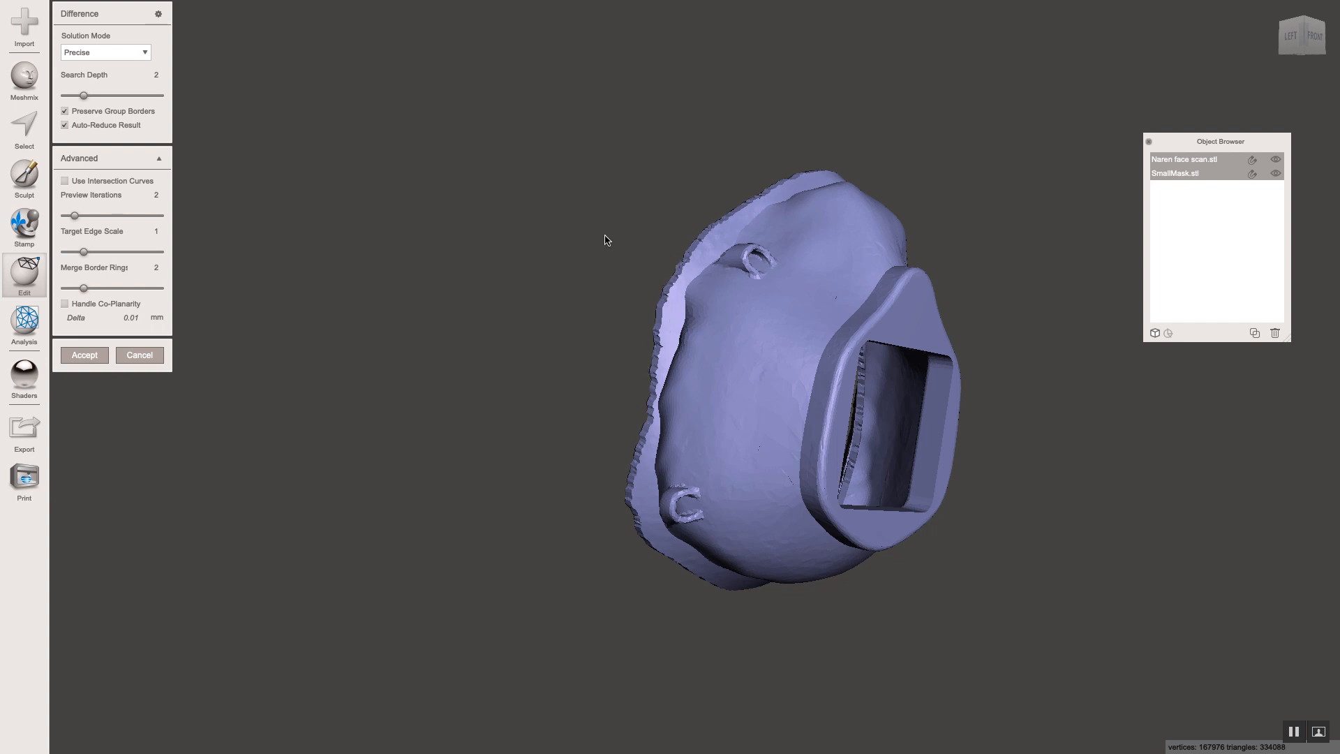
right_drag(606, 240, 196, 274)
right_drag(694, 281, 723, 315)
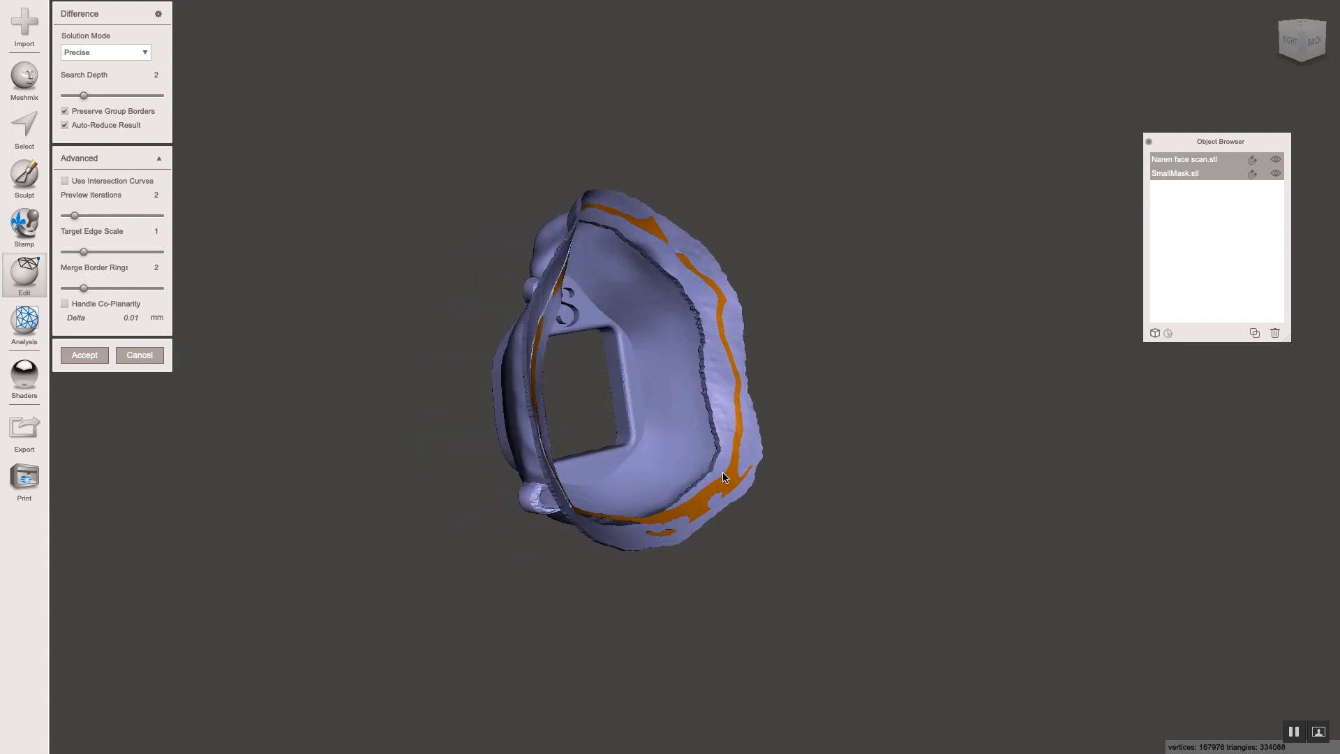
right_drag(616, 533, 801, 463)
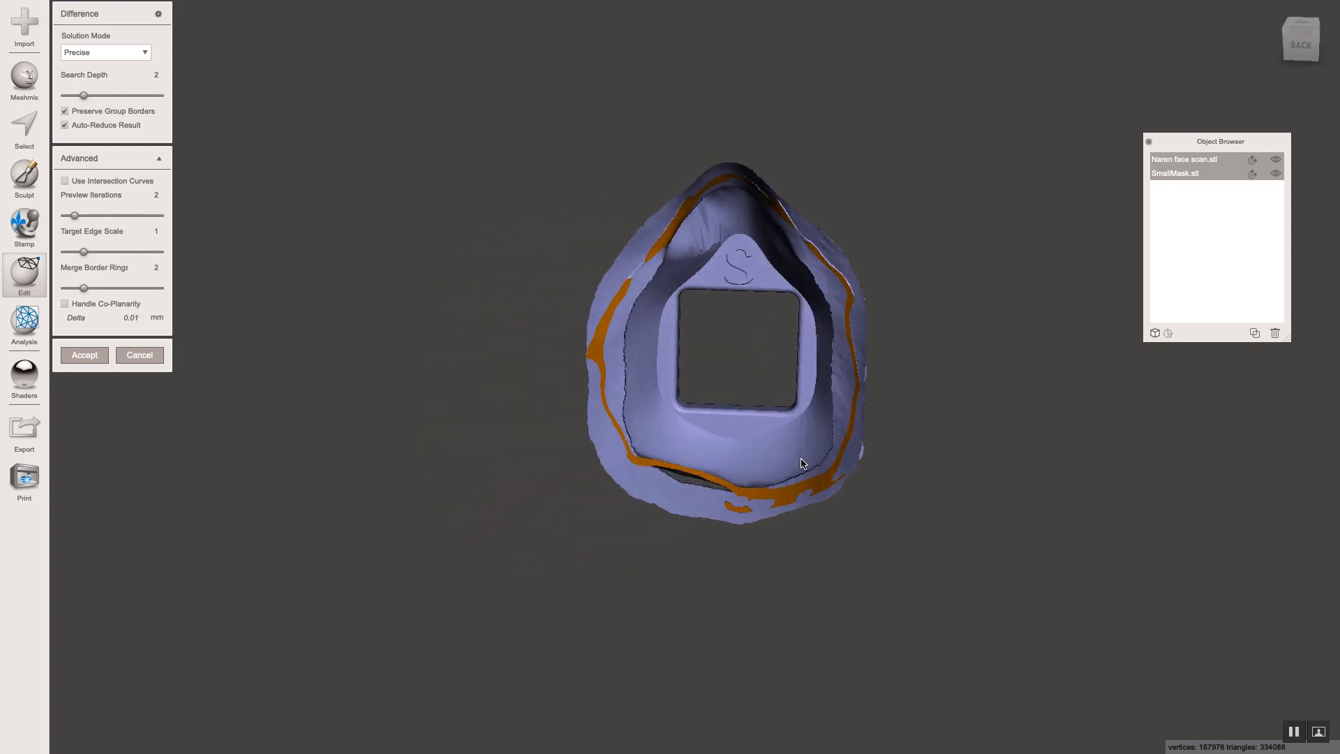
right_drag(507, 251, 808, 353)
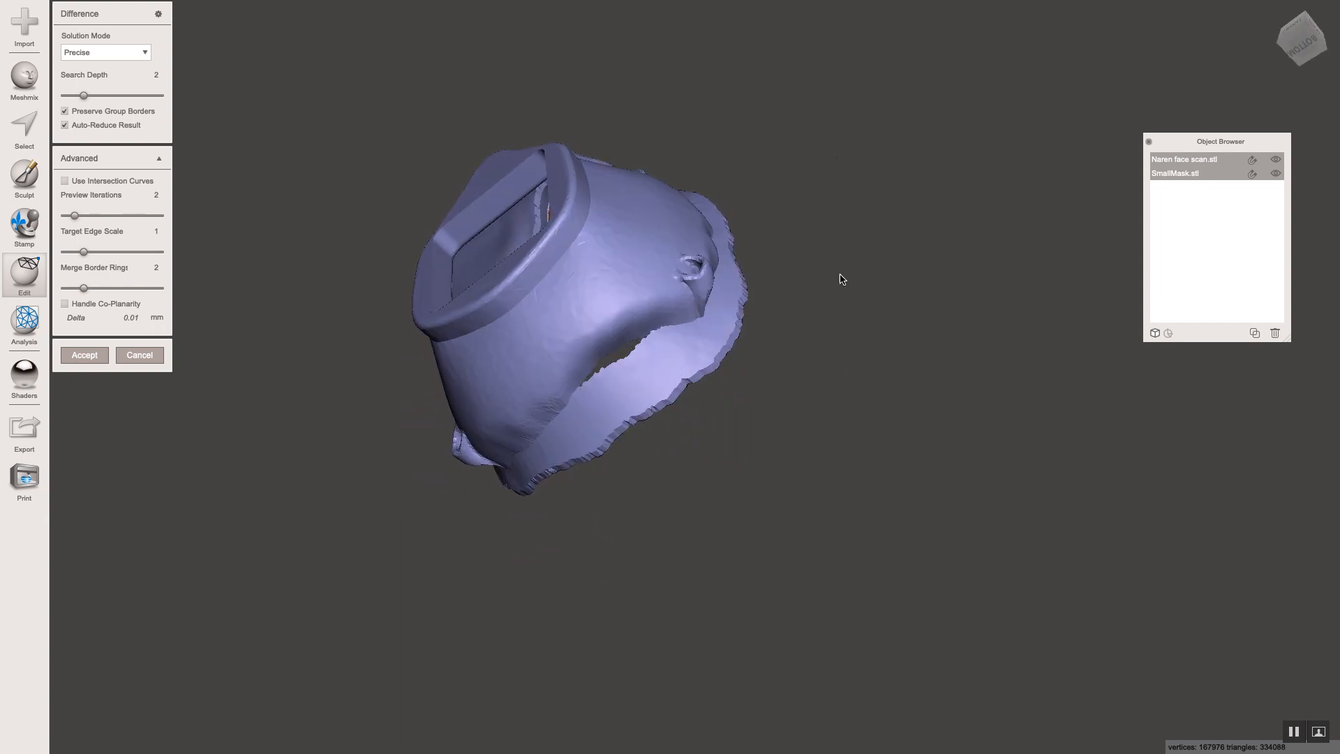
right_drag(841, 278, 638, 437)
click(139, 355)
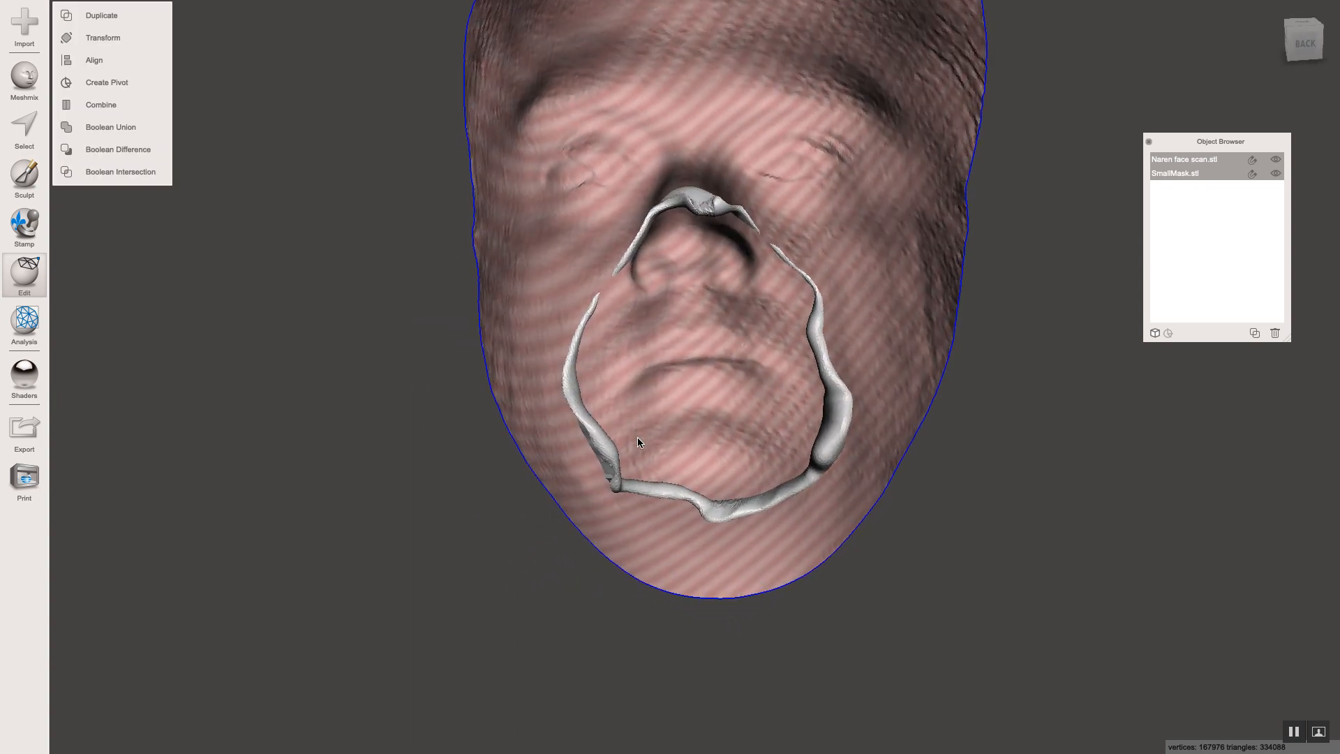
Step: Sculpt the lower rim of SmallMask.stl beside the chin down onto the seal band to close the gap there
click(607, 464)
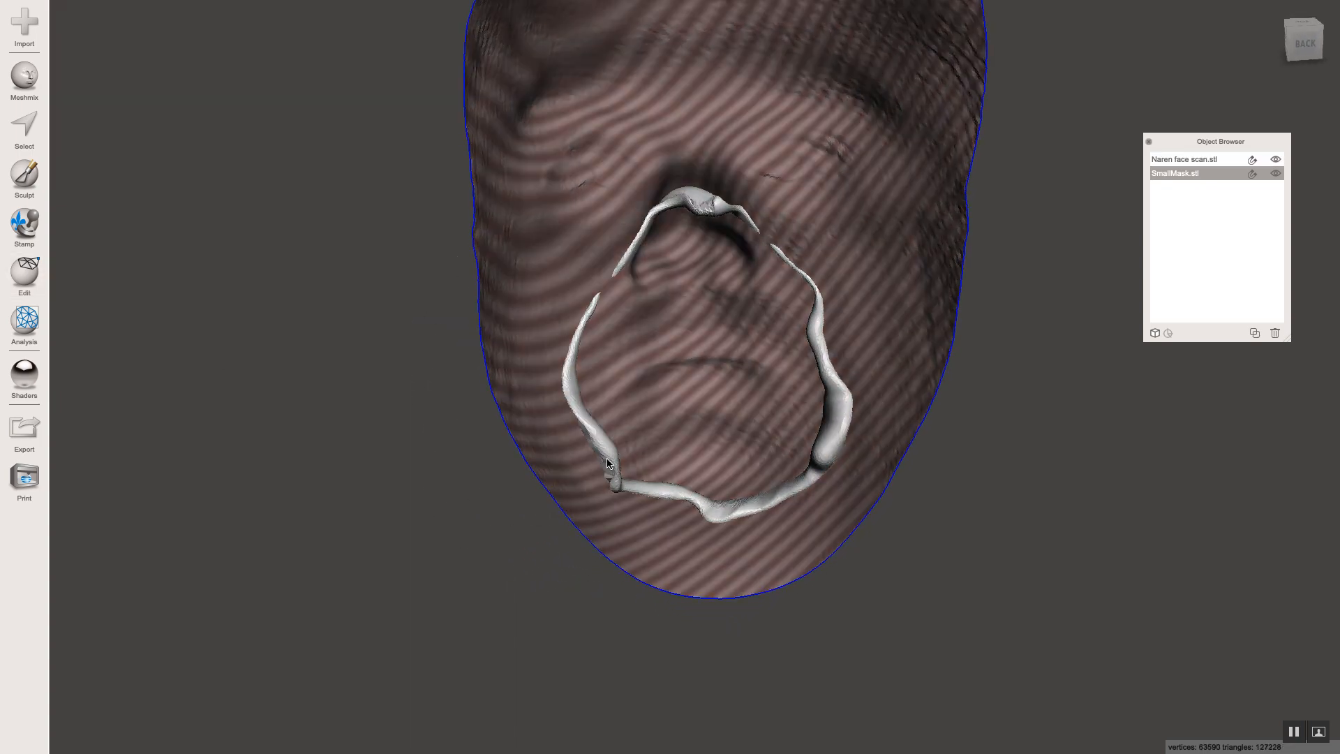
click(24, 174)
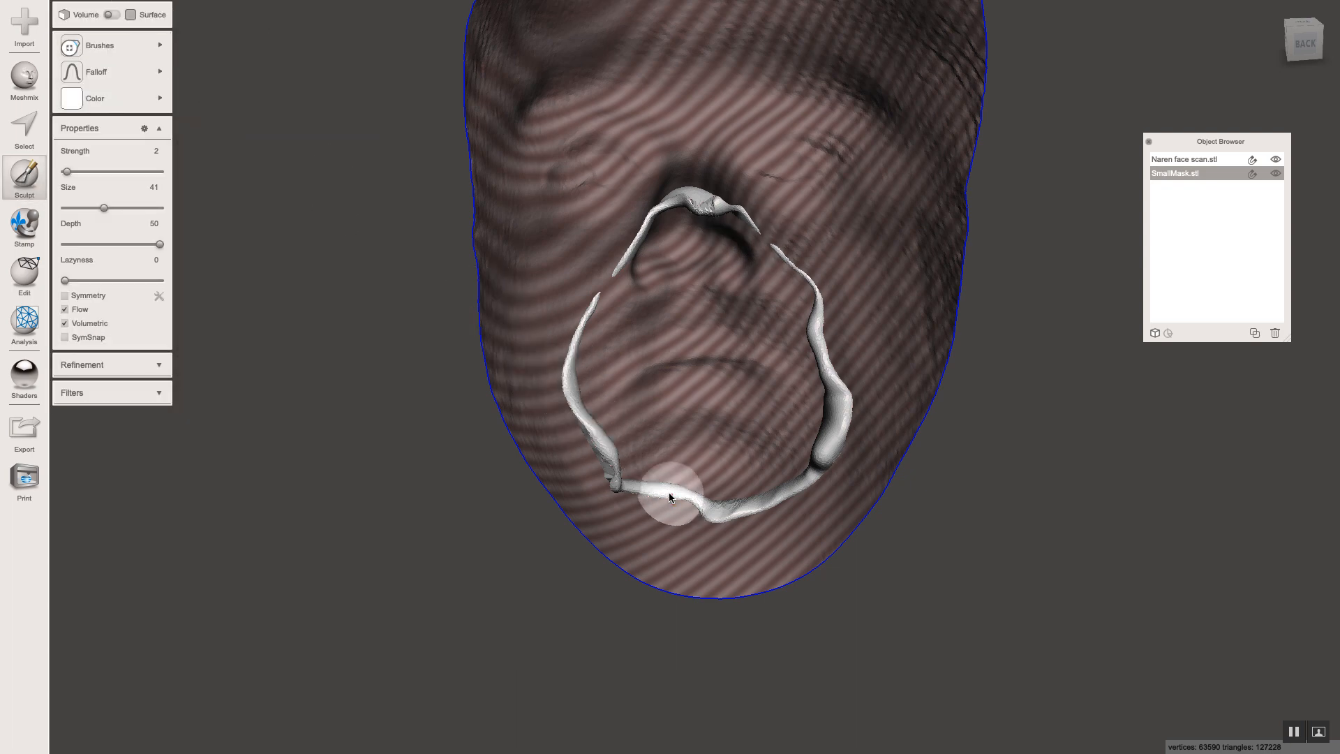
drag(671, 494, 665, 501)
mouse_move(467, 483)
right_down()
mouse_move(585, 477)
mouse_move(655, 386)
right_up()
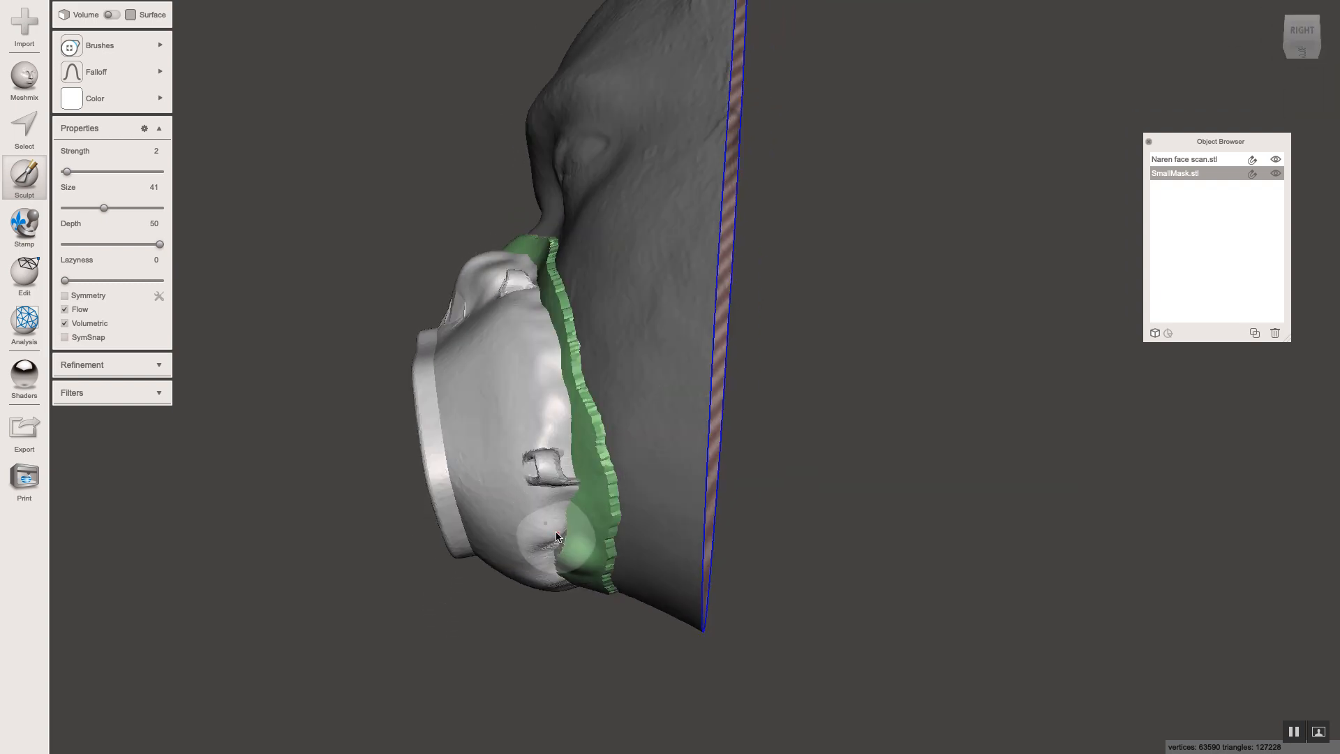
right_drag(512, 542, 557, 494)
drag(557, 491, 575, 509)
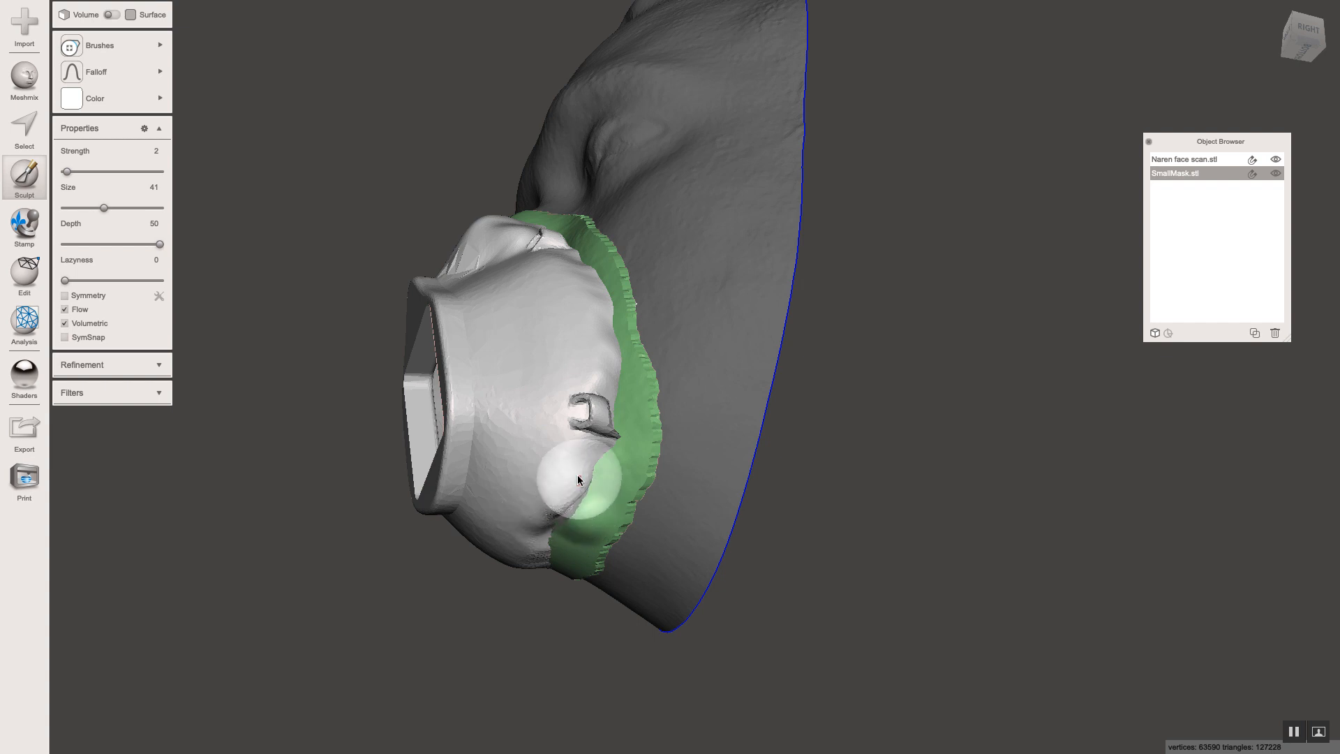
drag(577, 471, 585, 484)
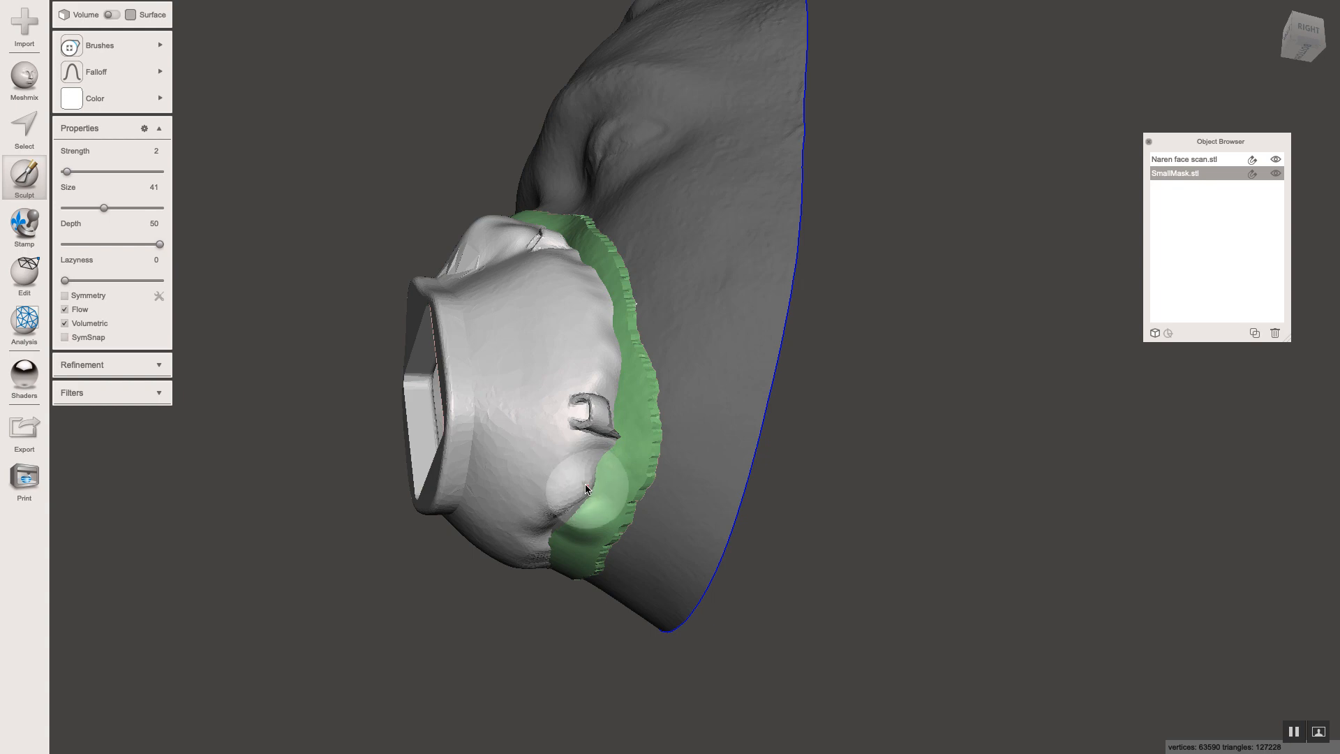
mouse_move(763, 499)
right_down()
mouse_move(700, 508)
mouse_move(557, 601)
mouse_move(531, 598)
mouse_move(502, 559)
right_up()
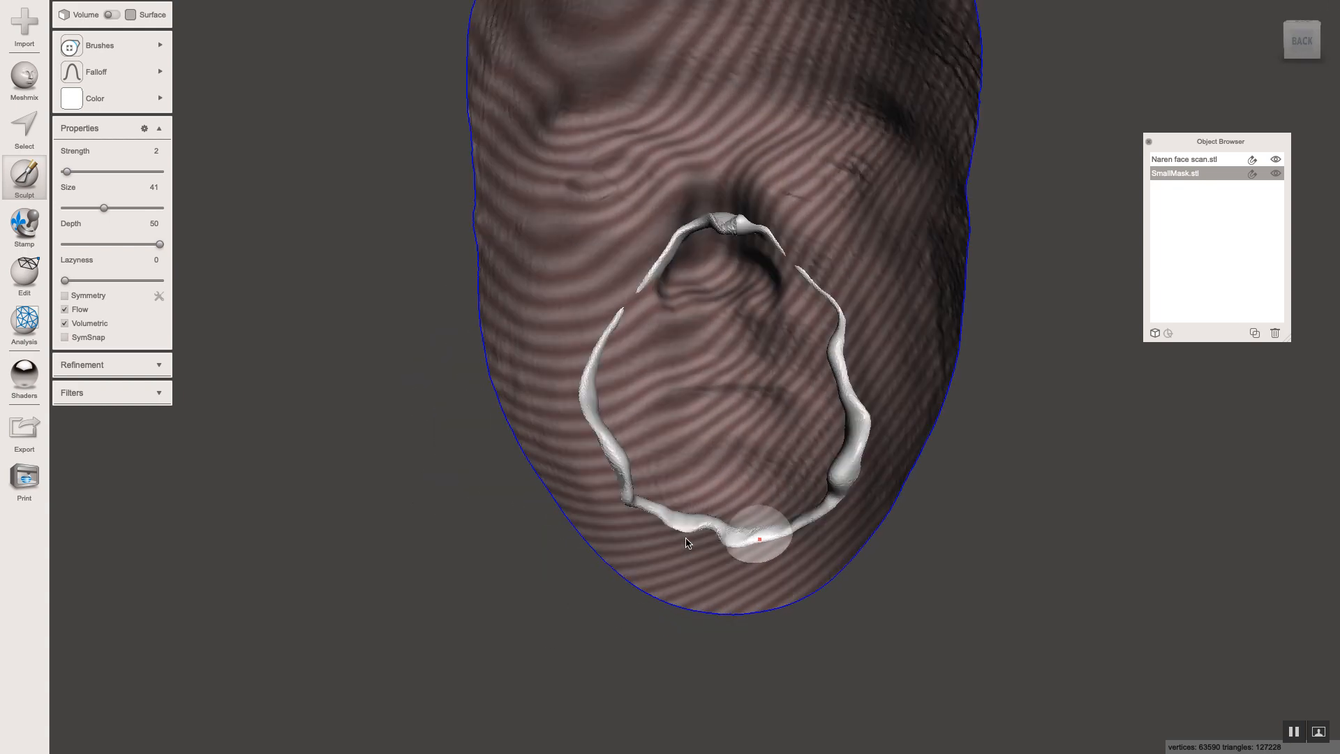
Step: Subtract the face scan from the combined mask with a Precise Boolean Difference
shift+click(1196, 161)
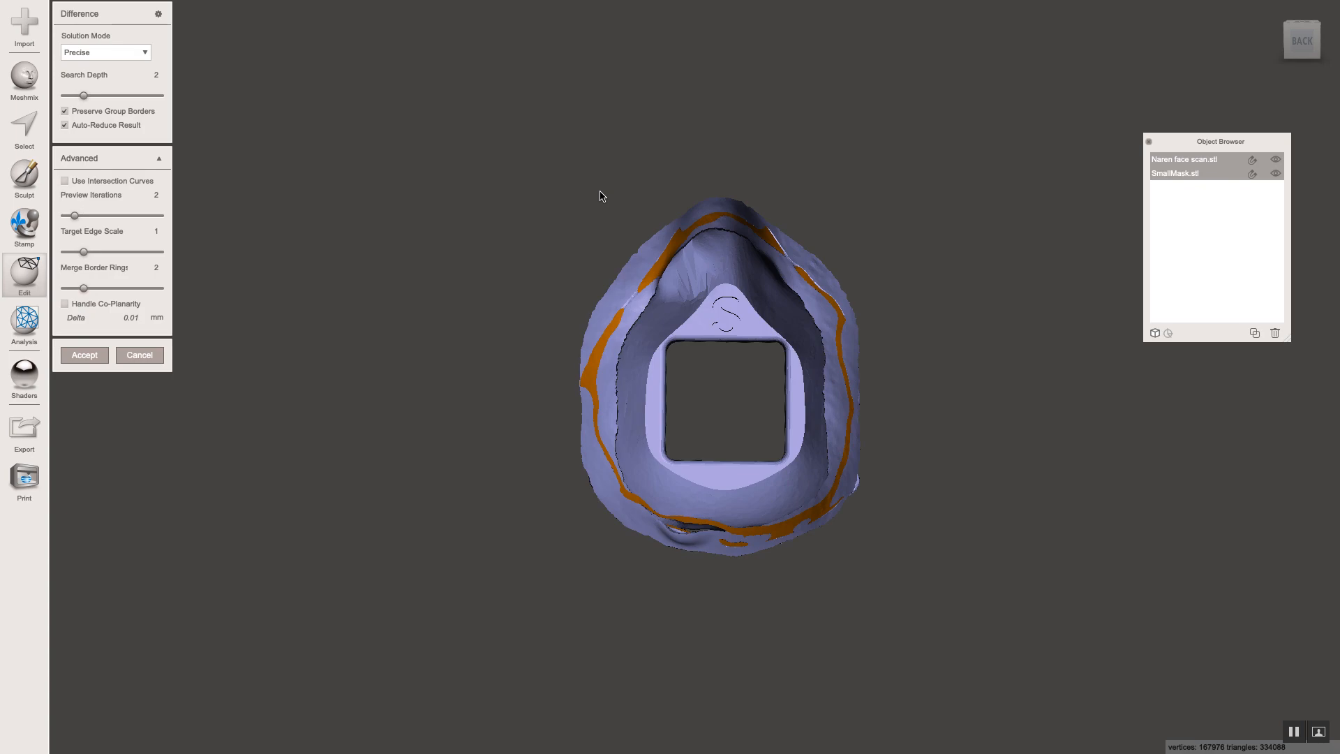
right_drag(578, 196, 261, 300)
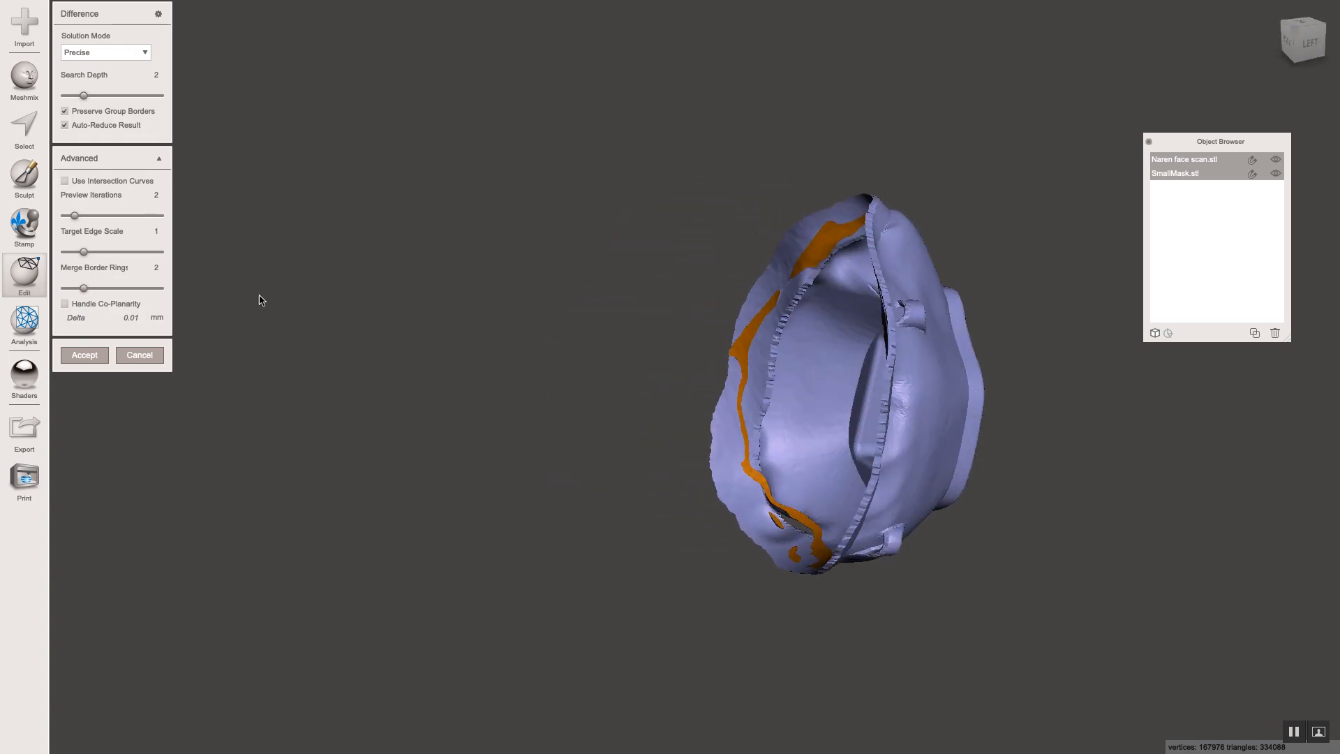
click(85, 355)
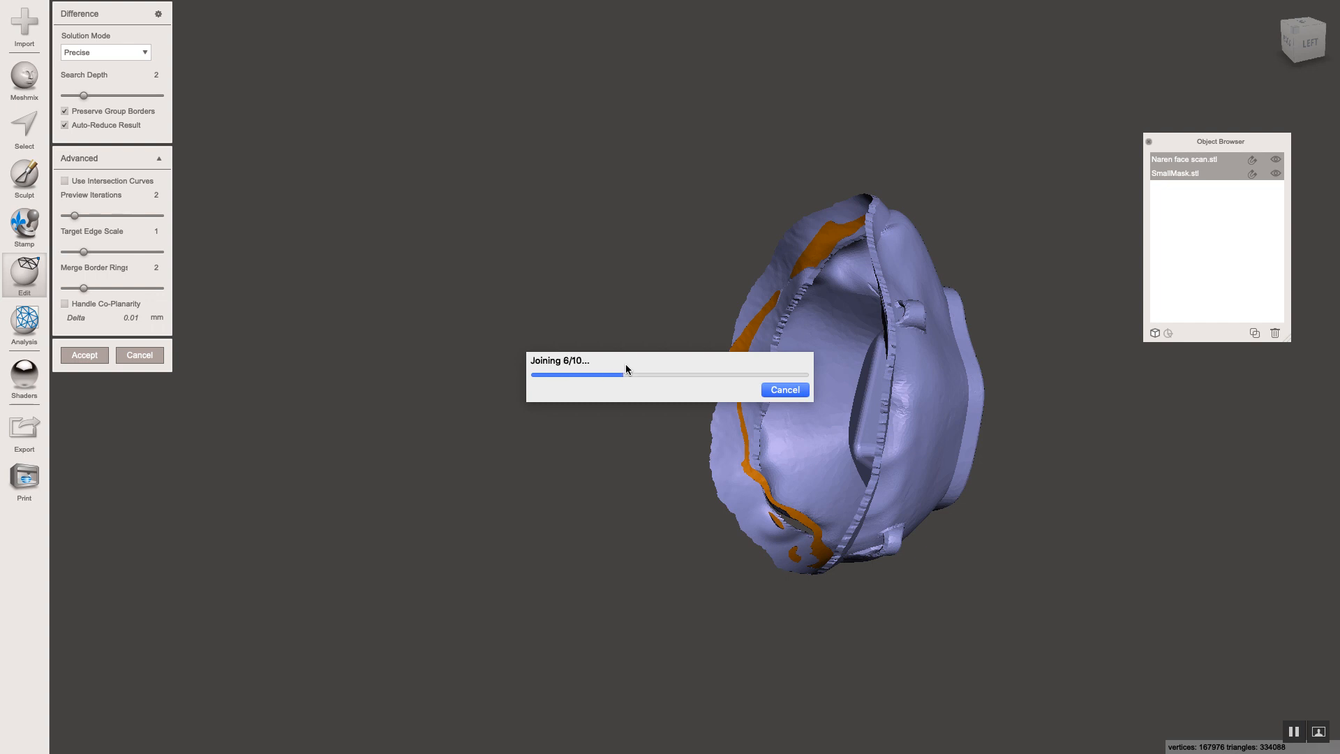
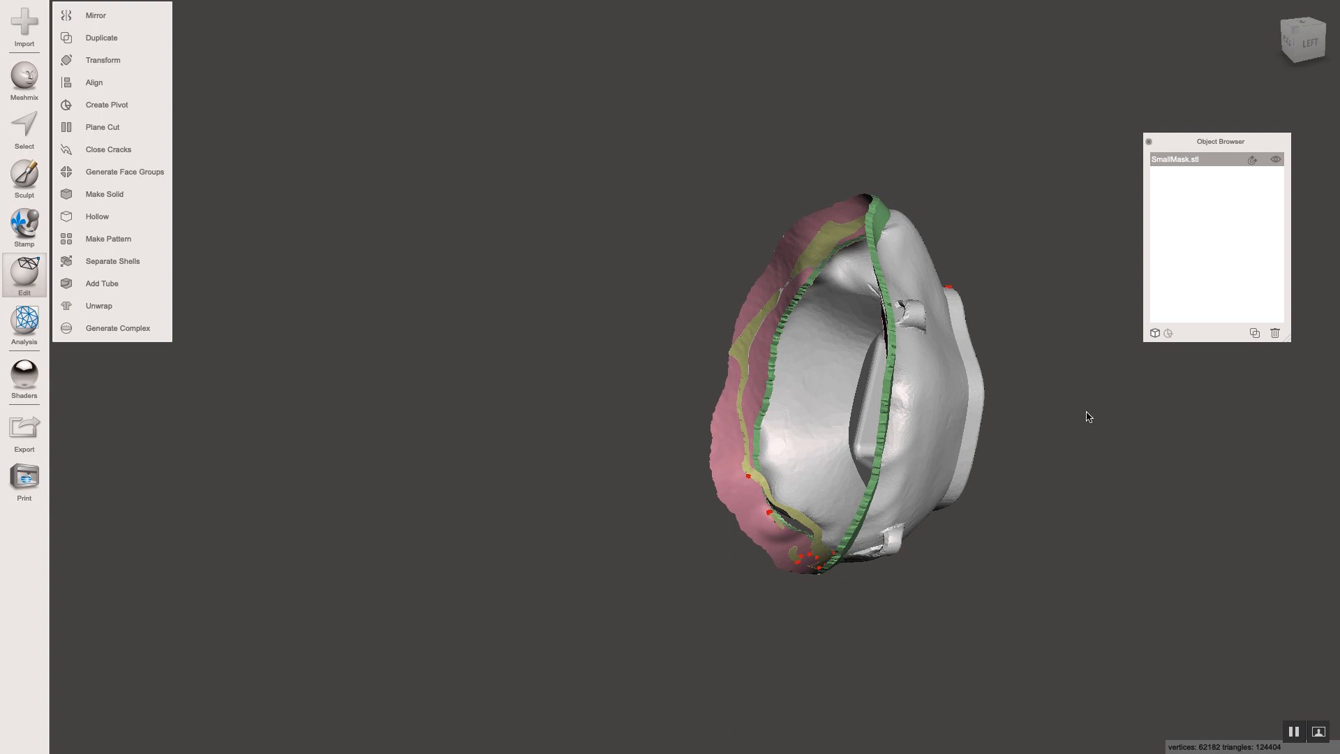
Step: Import SmallFilter.stl and append it to the scene with the fitted mask
right_drag(1088, 417, 781, 344)
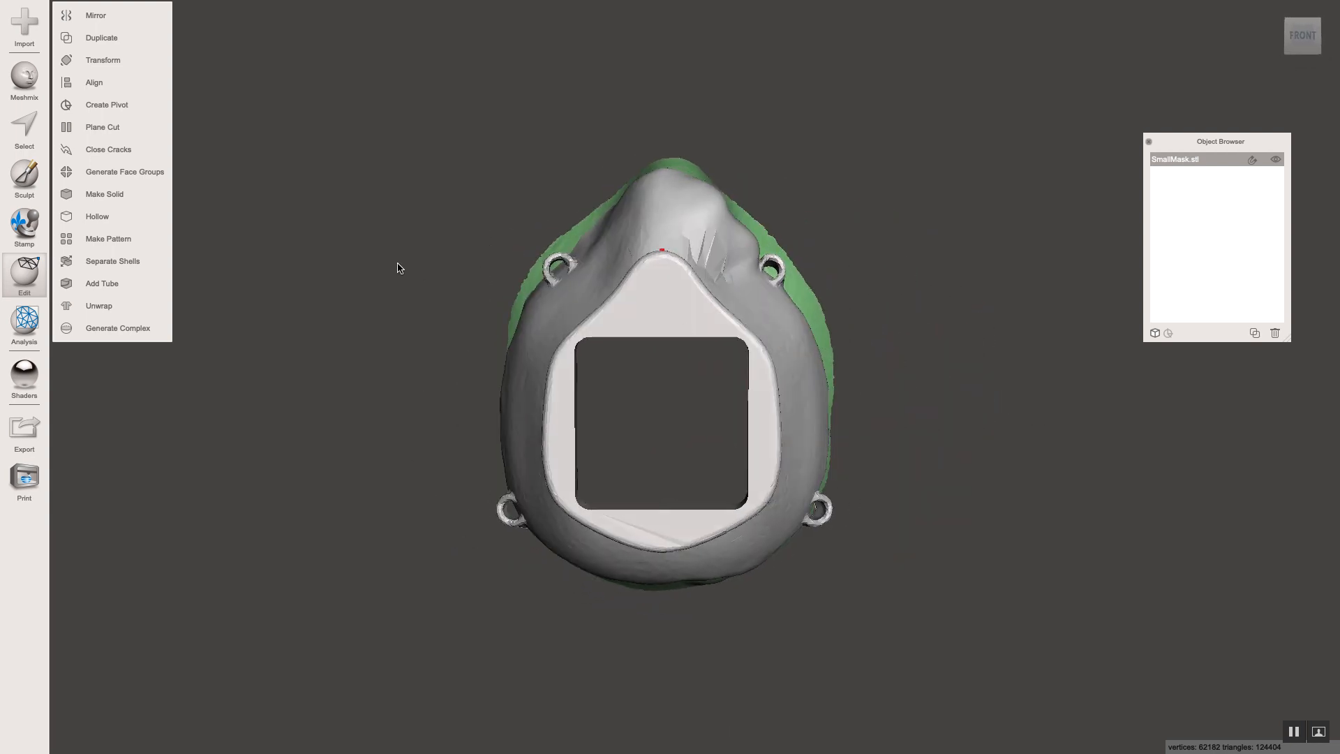
click(30, 34)
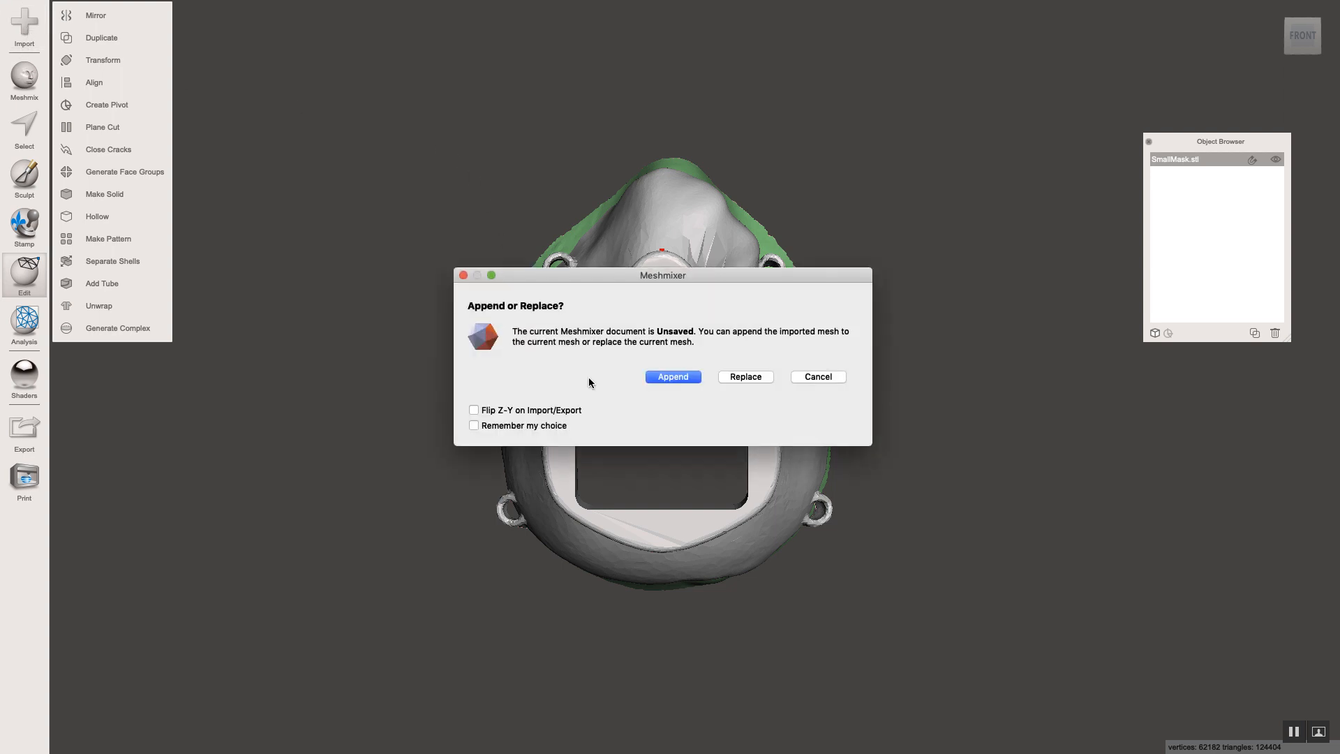
click(668, 377)
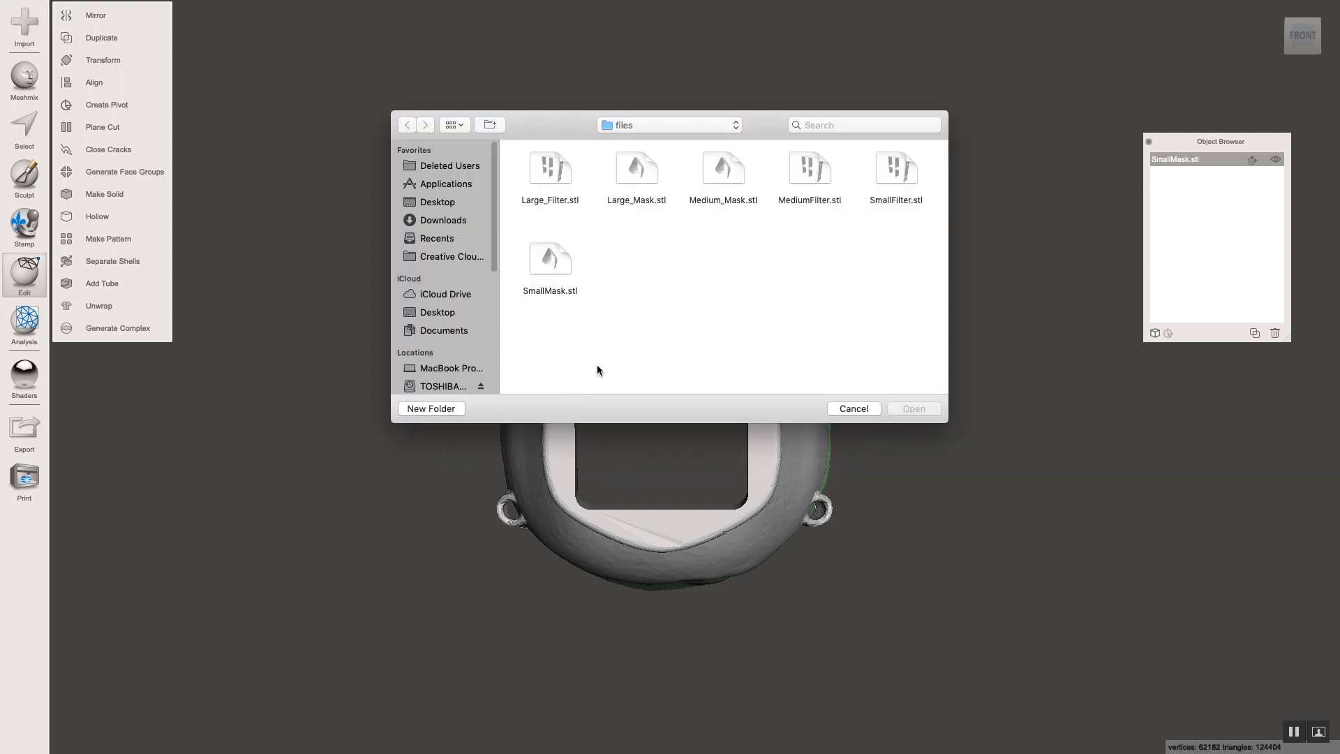
click(893, 173)
click(920, 408)
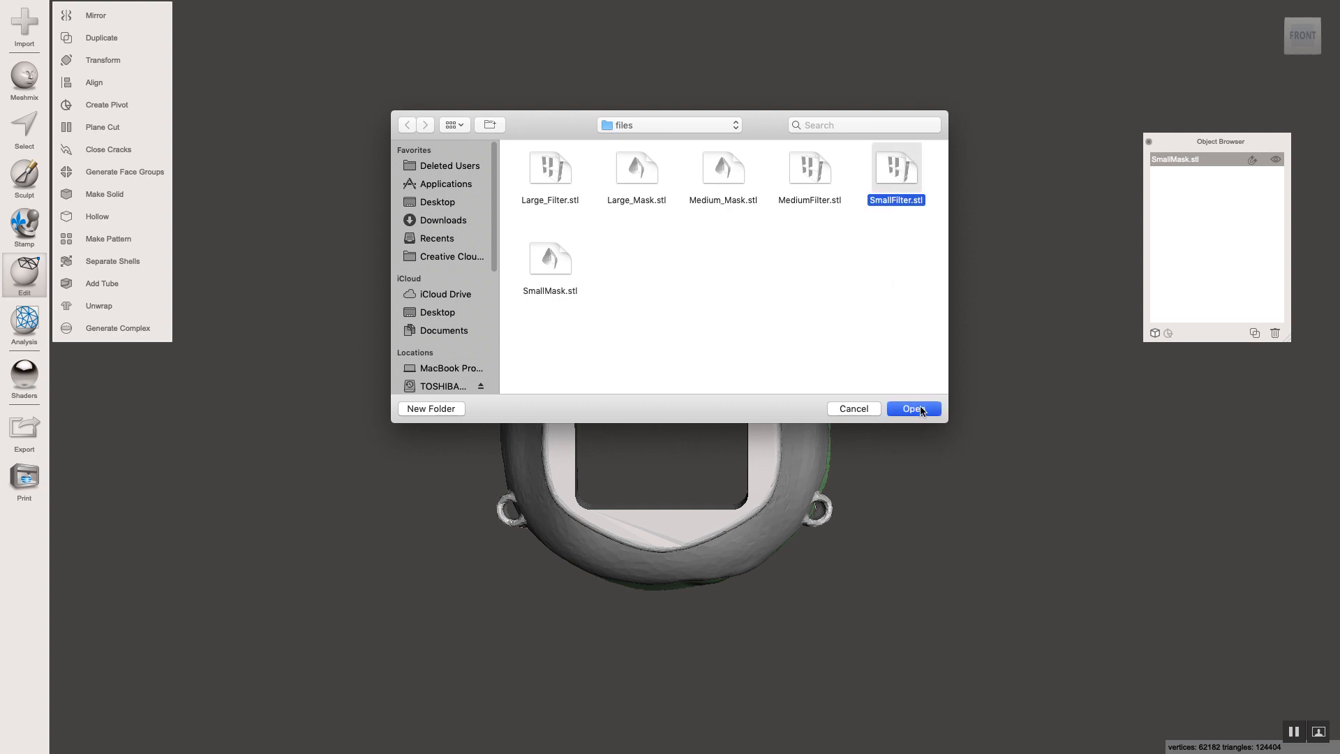
click(726, 398)
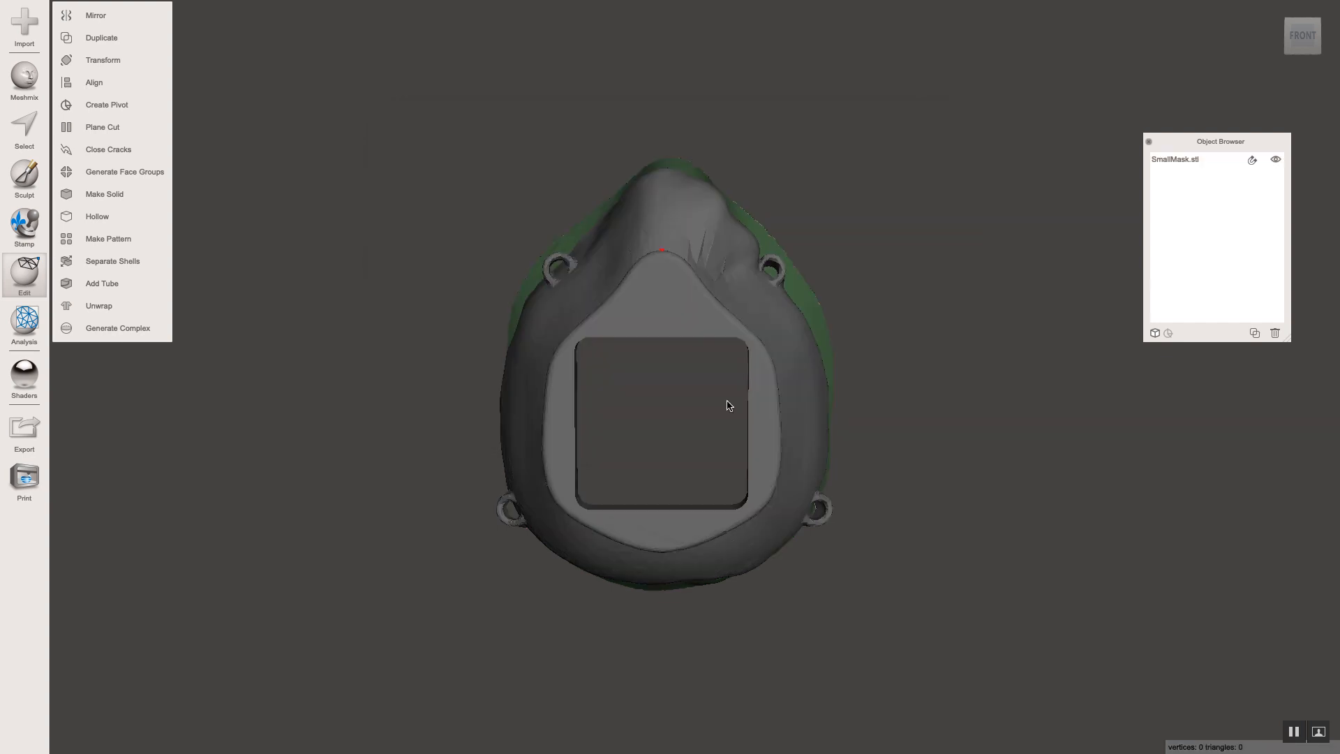
Step: Transform SmallFilter.stl with a 0.1 mm snap step, moving it down to Translate Y -54.8 mm, level with the mask opening
right_drag(933, 321, 737, 344)
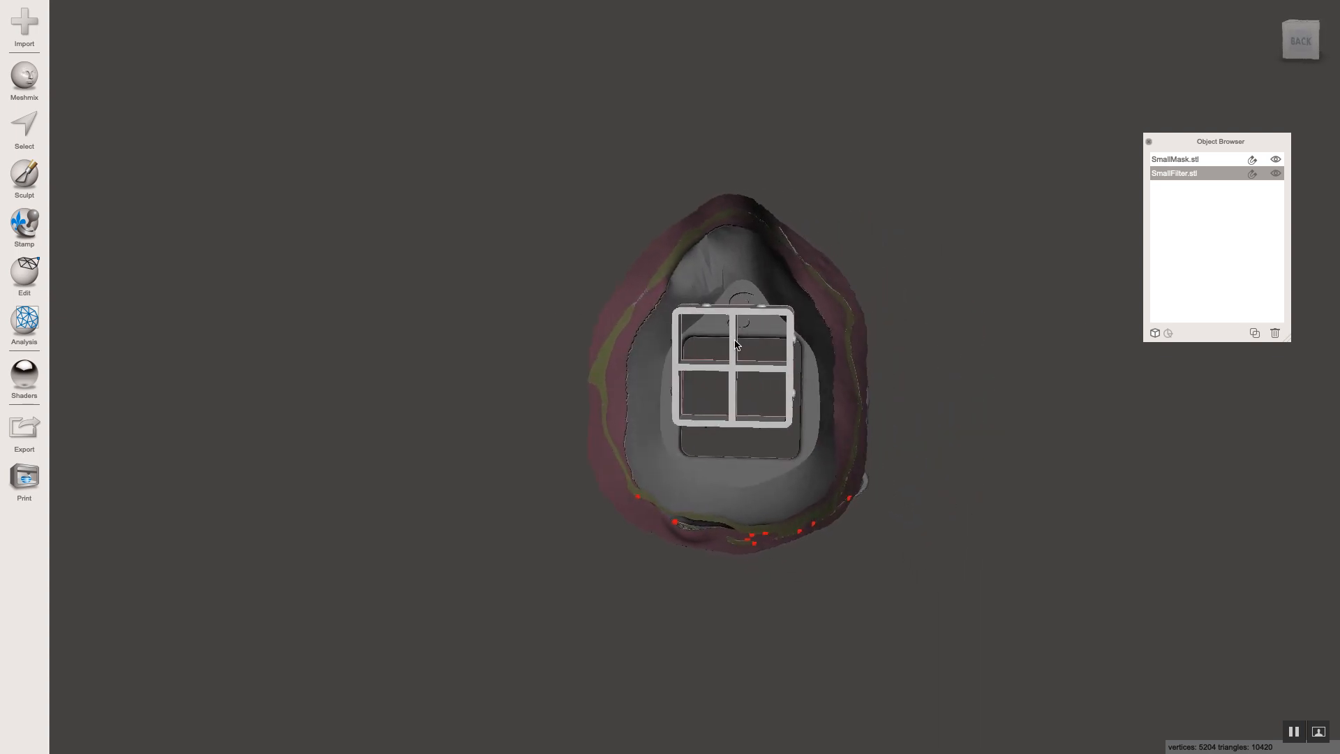
click(27, 271)
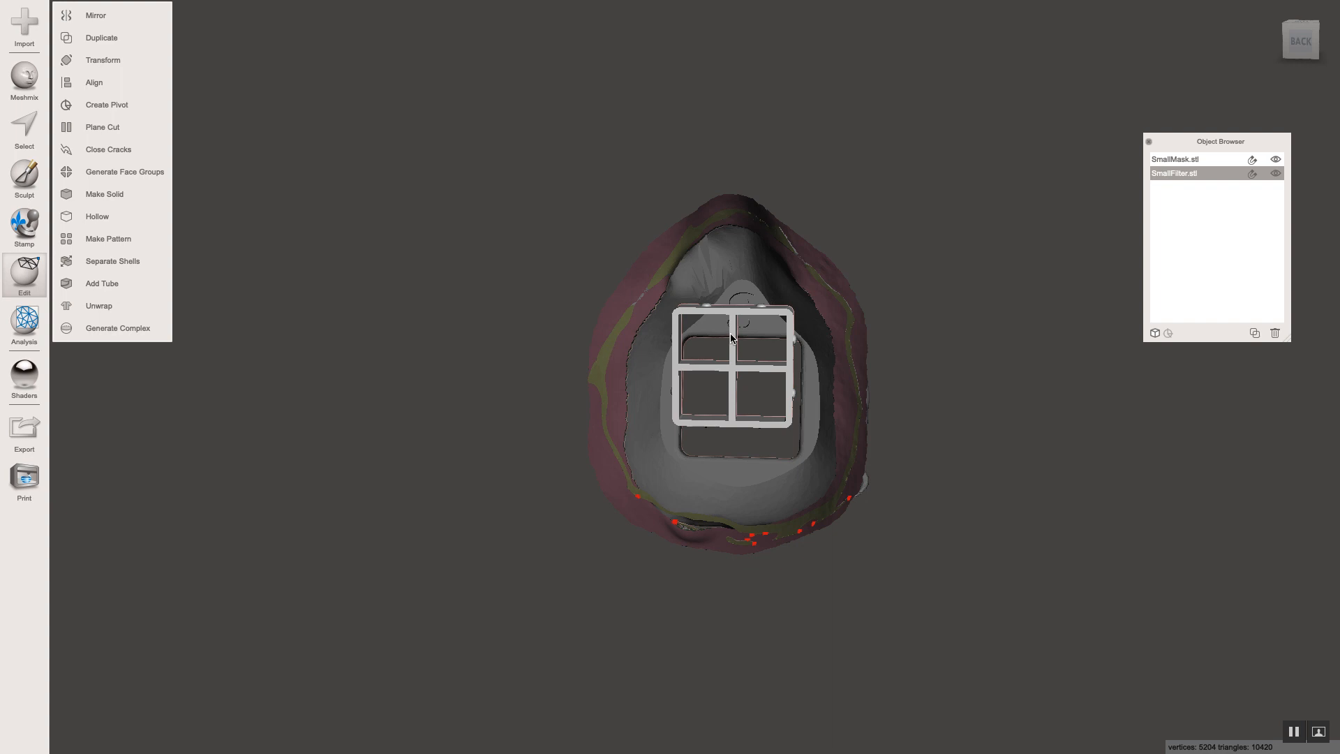
click(119, 60)
drag(734, 341, 740, 390)
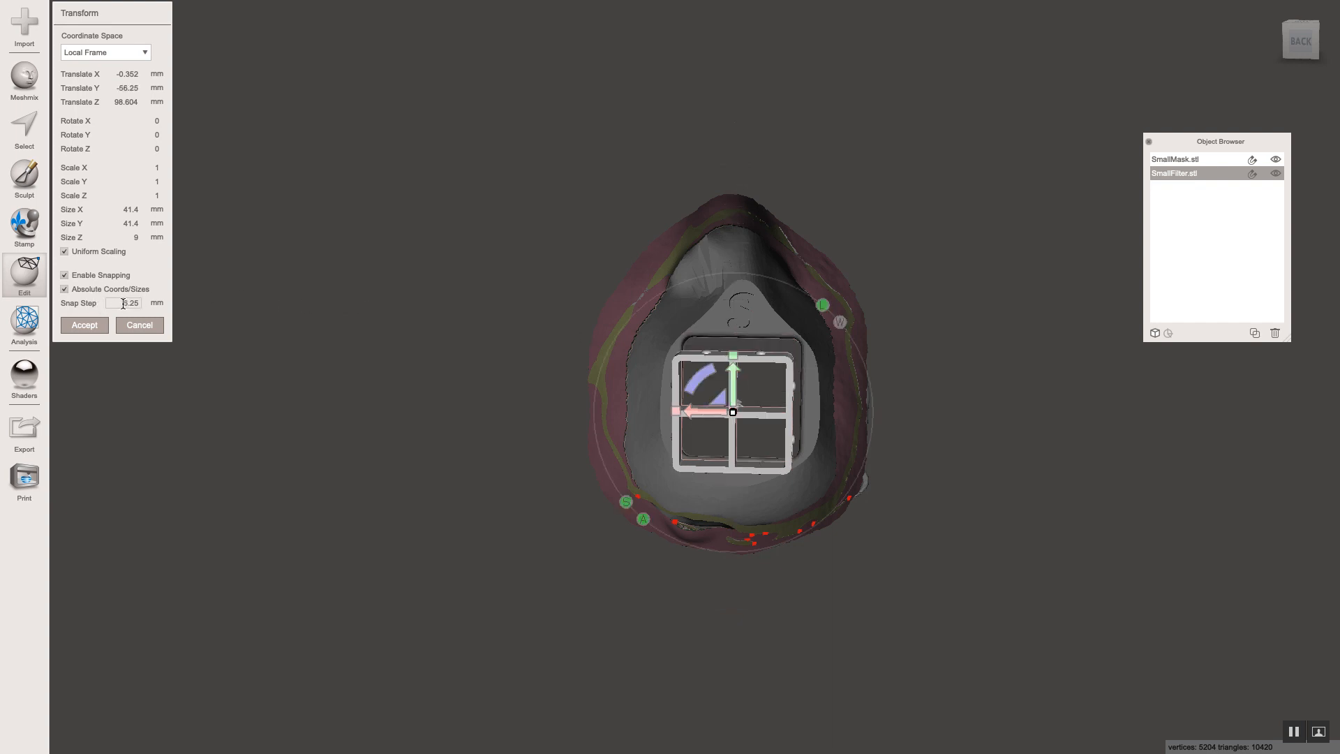
drag(123, 304, 148, 303)
drag(732, 381, 738, 372)
Step: Tilt SmallFilter.stl about 10.96° on X and push it forward to about Z 117.91 mm, toward the mask's filter opening
right_drag(738, 371, 649, 368)
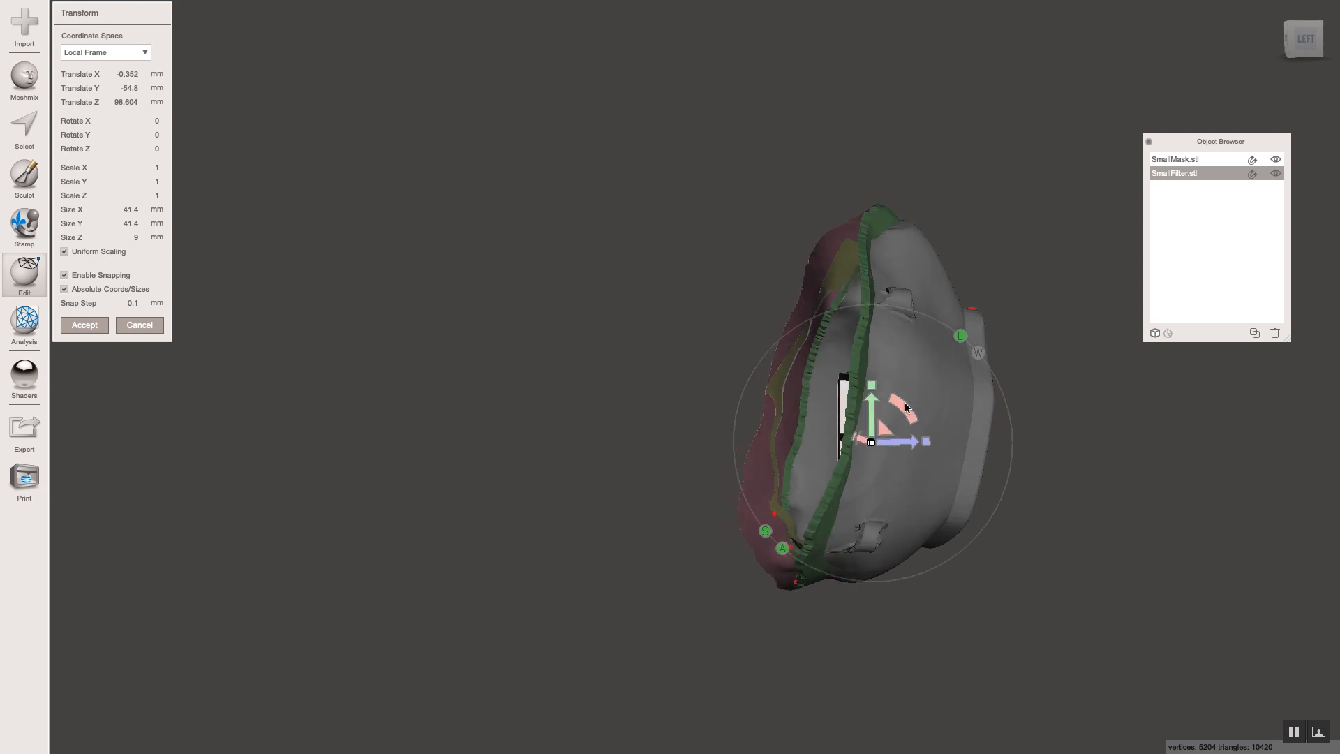
drag(904, 402, 911, 416)
right_drag(910, 416, 775, 449)
drag(797, 467, 849, 492)
right_drag(849, 492, 684, 421)
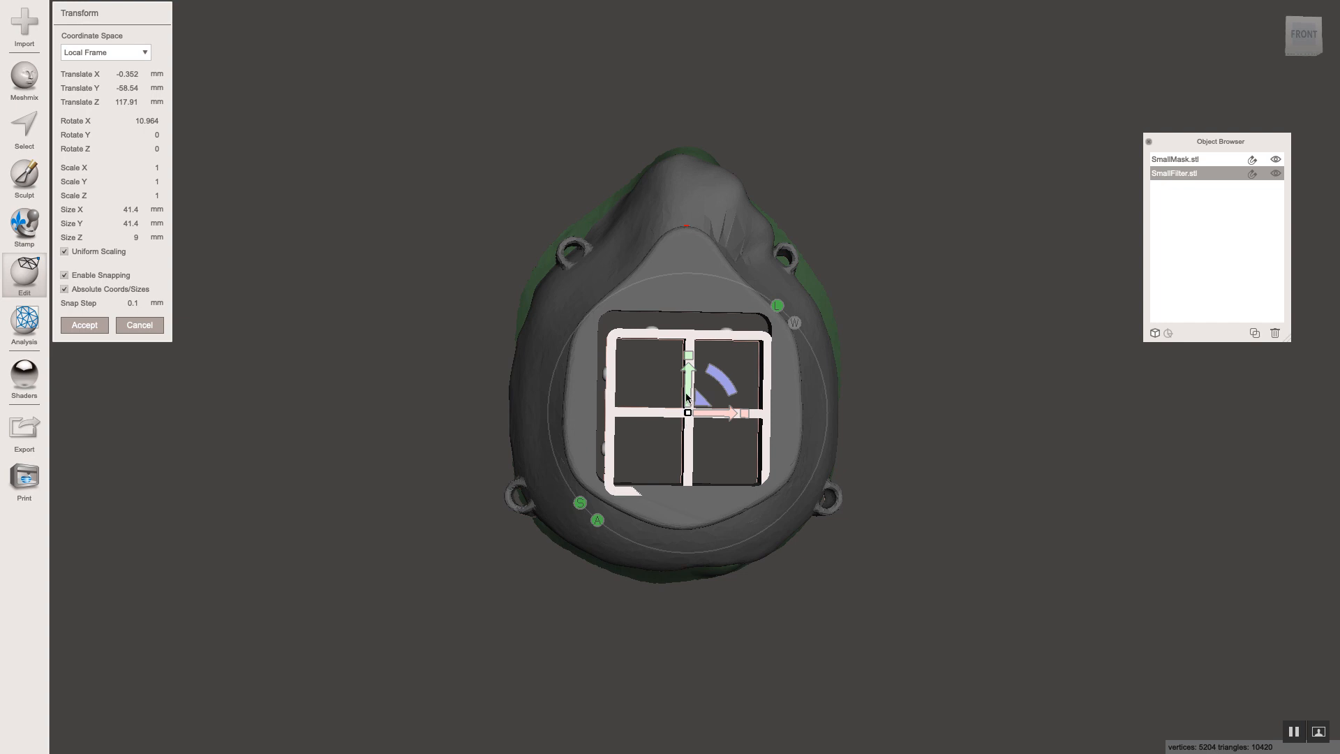
Step: Centre SmallFilter.stl in the mask's square opening at X -1.7, Y -55.06, Z 118.59 mm, check its fit, and accept the transform
mouse_move(686, 398)
mouse_down()
mouse_move(688, 384)
mouse_move(700, 400)
mouse_up()
scroll(626, 324, up, 3)
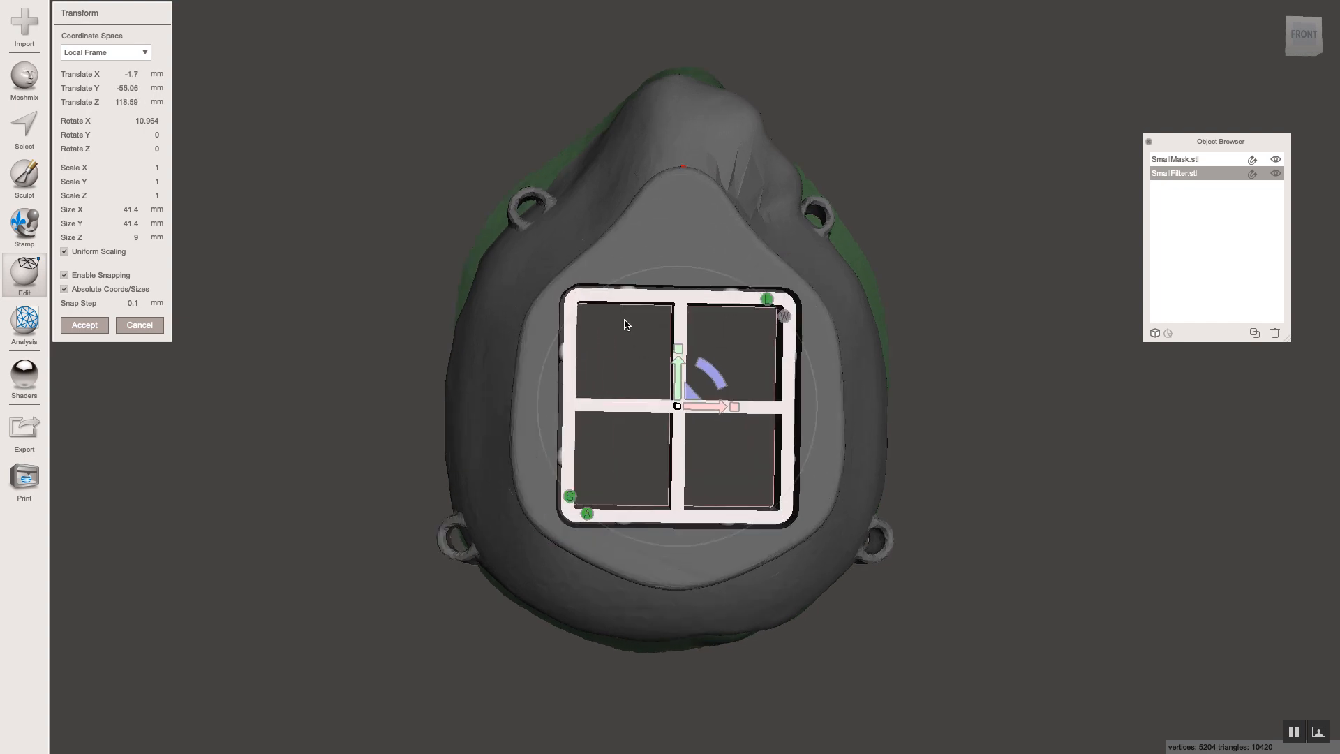
scroll(626, 325, up, 2)
mouse_move(658, 313)
right_down()
mouse_move(639, 317)
mouse_move(652, 313)
right_up()
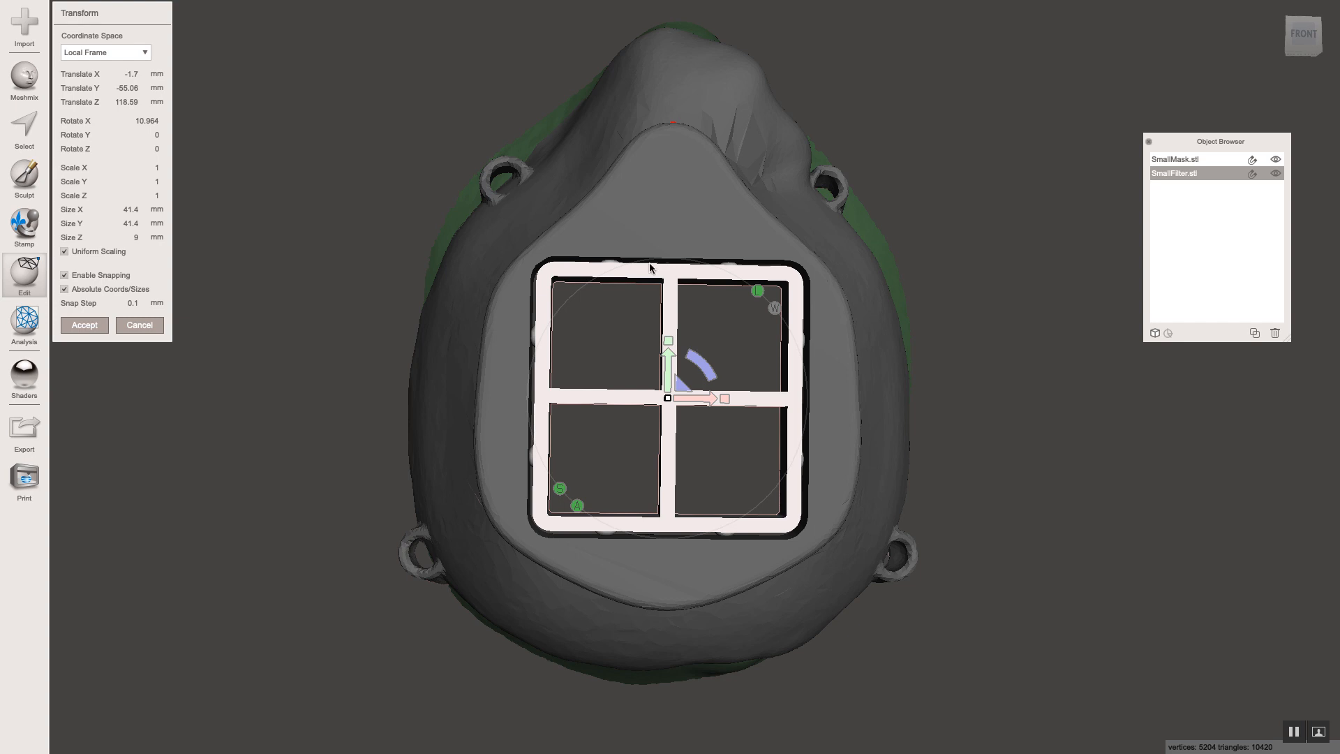
right_drag(649, 267, 621, 343)
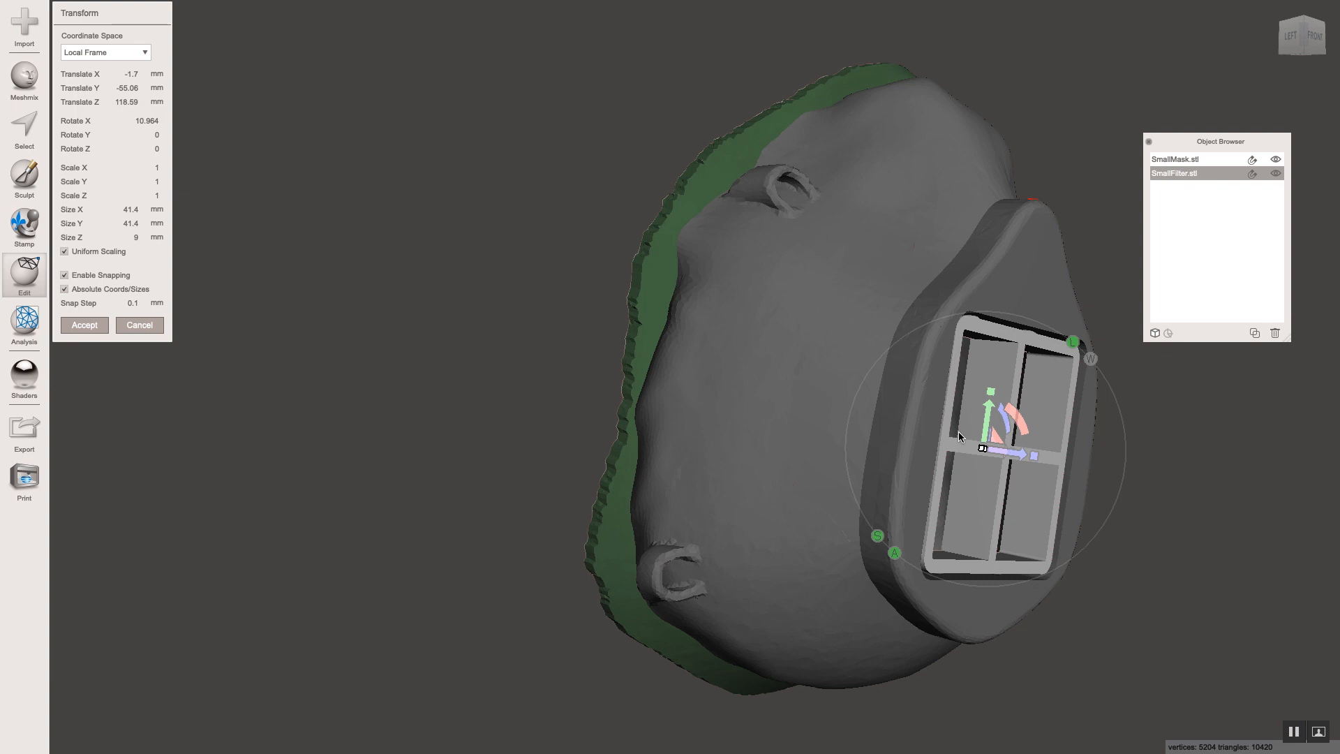
scroll(957, 432, down, 3)
right_drag(985, 445, 890, 448)
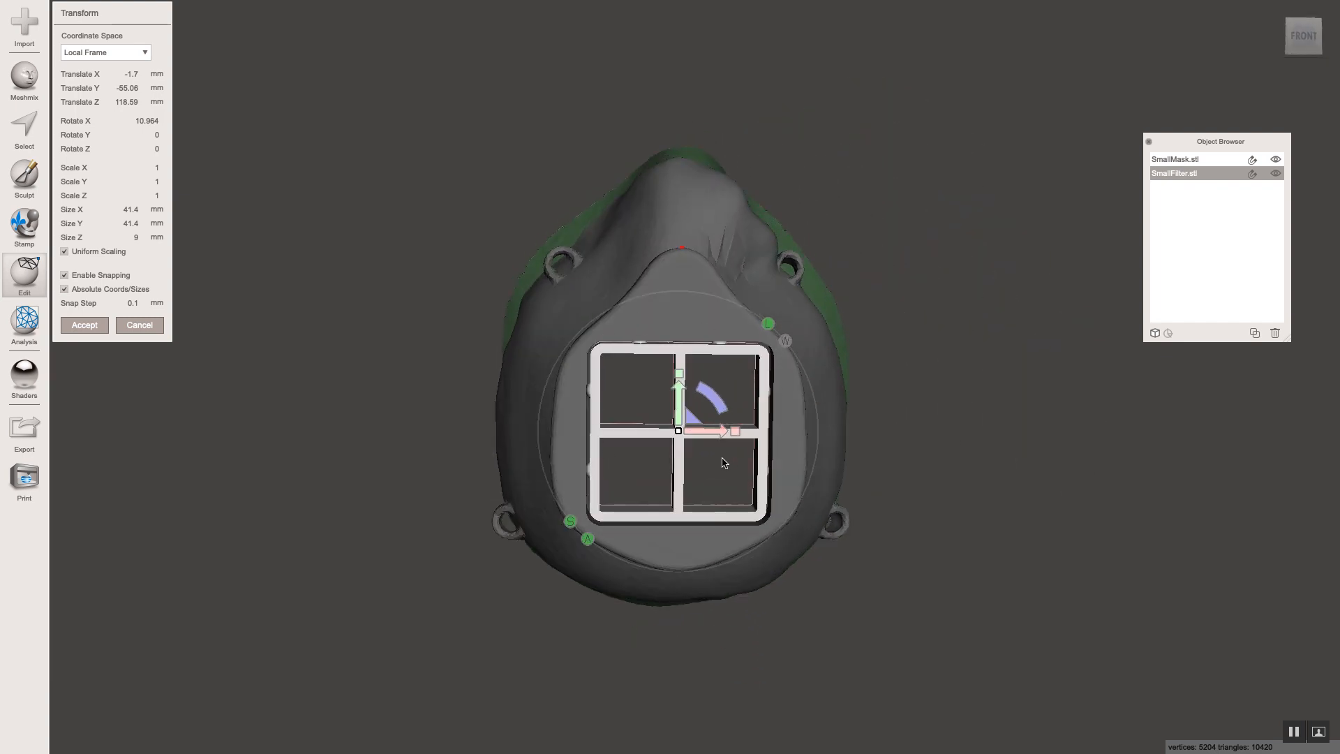
scroll(705, 433, up, 6)
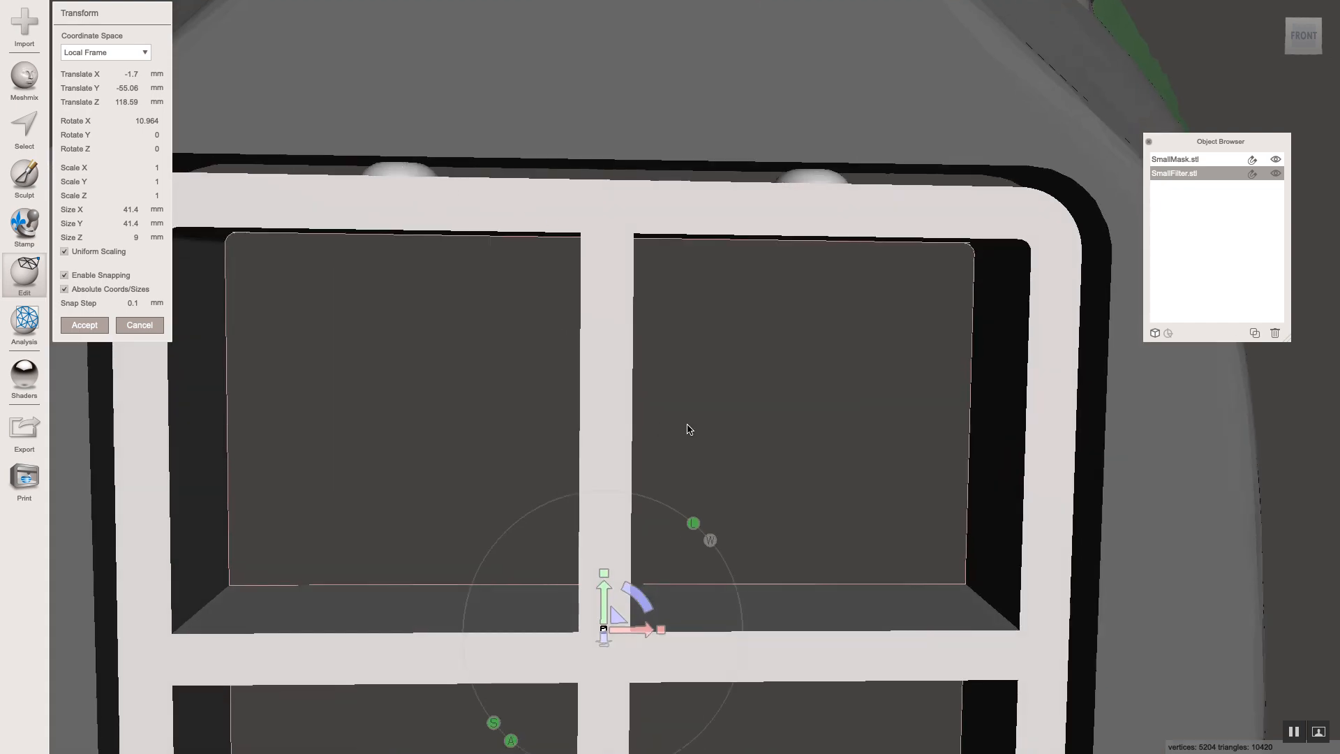
scroll(711, 421, down, 8)
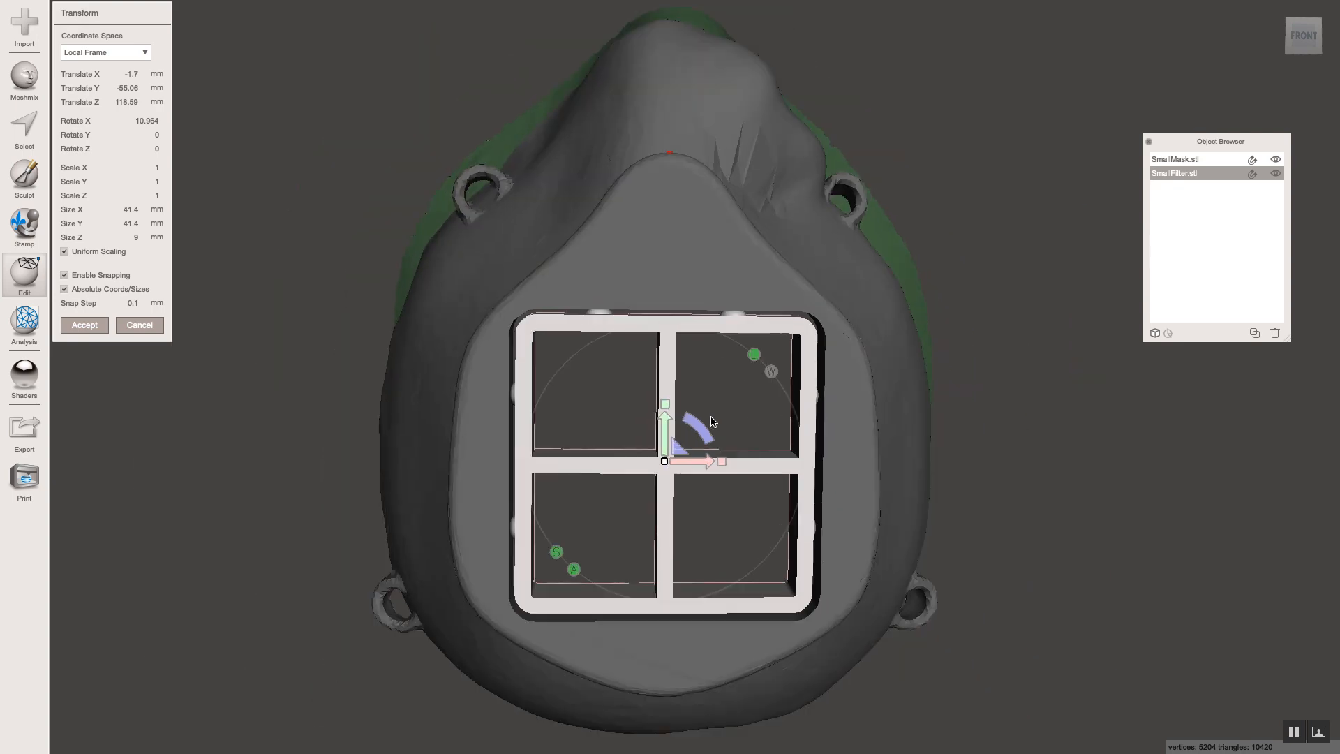
right_drag(584, 432, 744, 503)
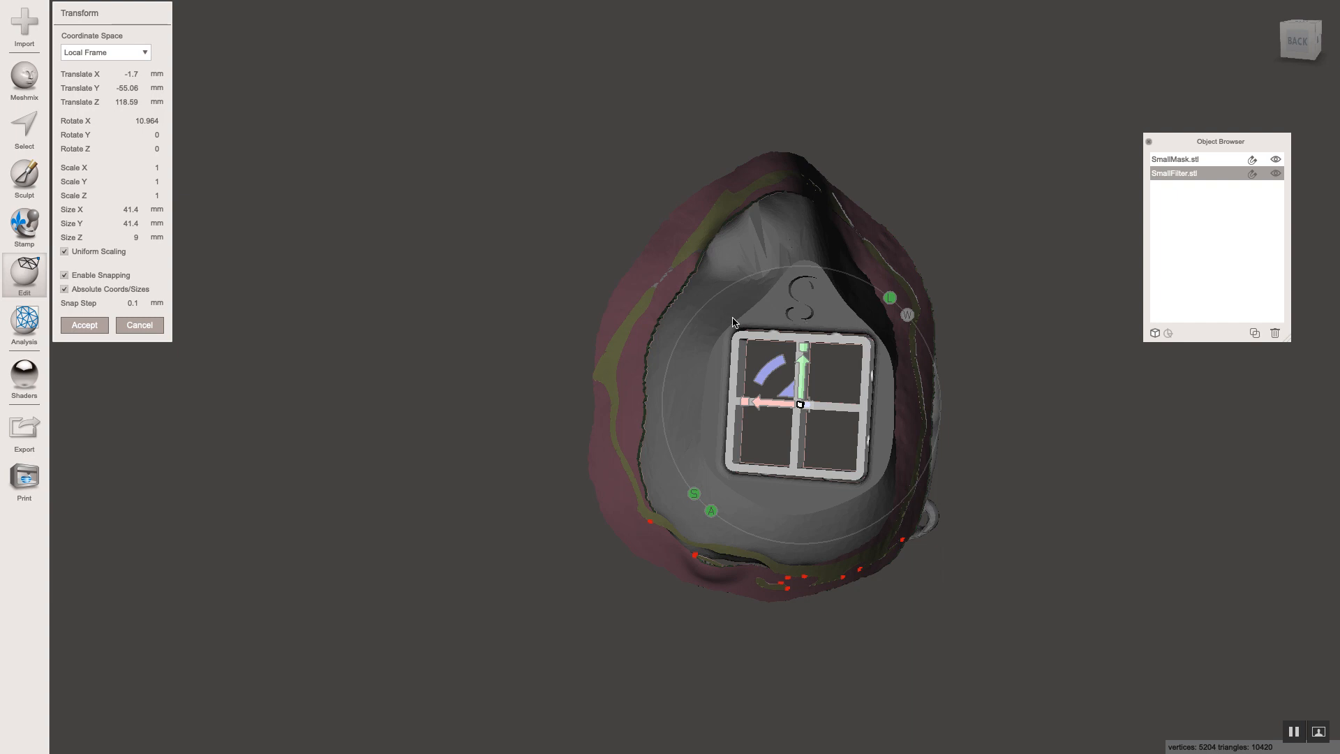
click(81, 325)
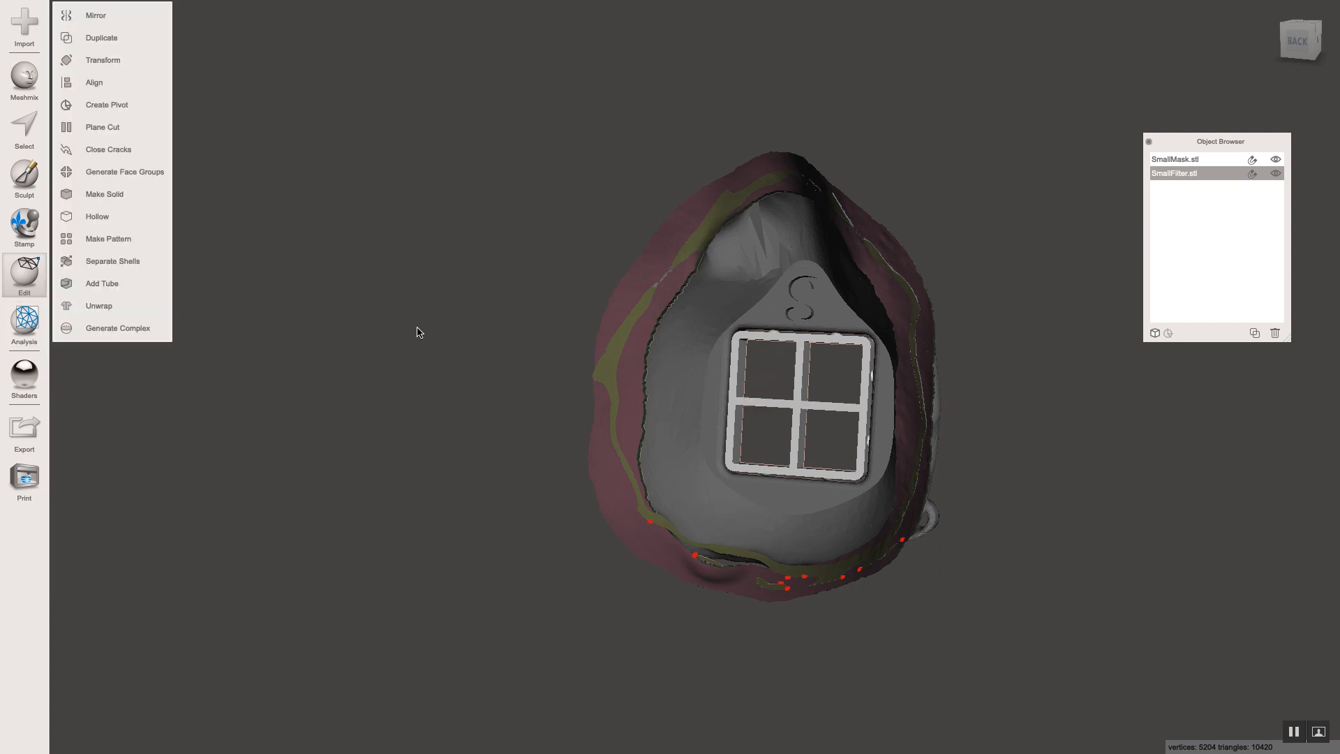
Step: Import Custom filter 3.stl from the custom filters folder and append it to the scene
click(24, 24)
click(673, 377)
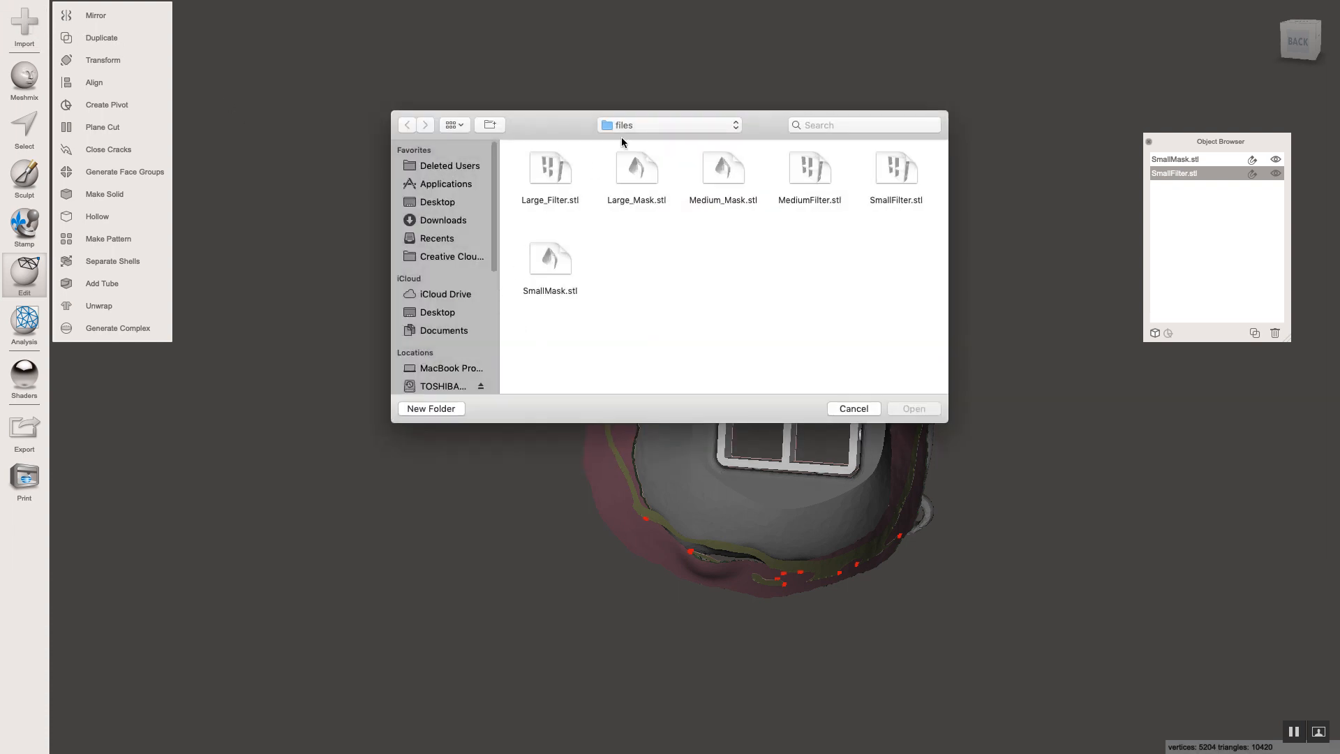
click(623, 127)
click(620, 155)
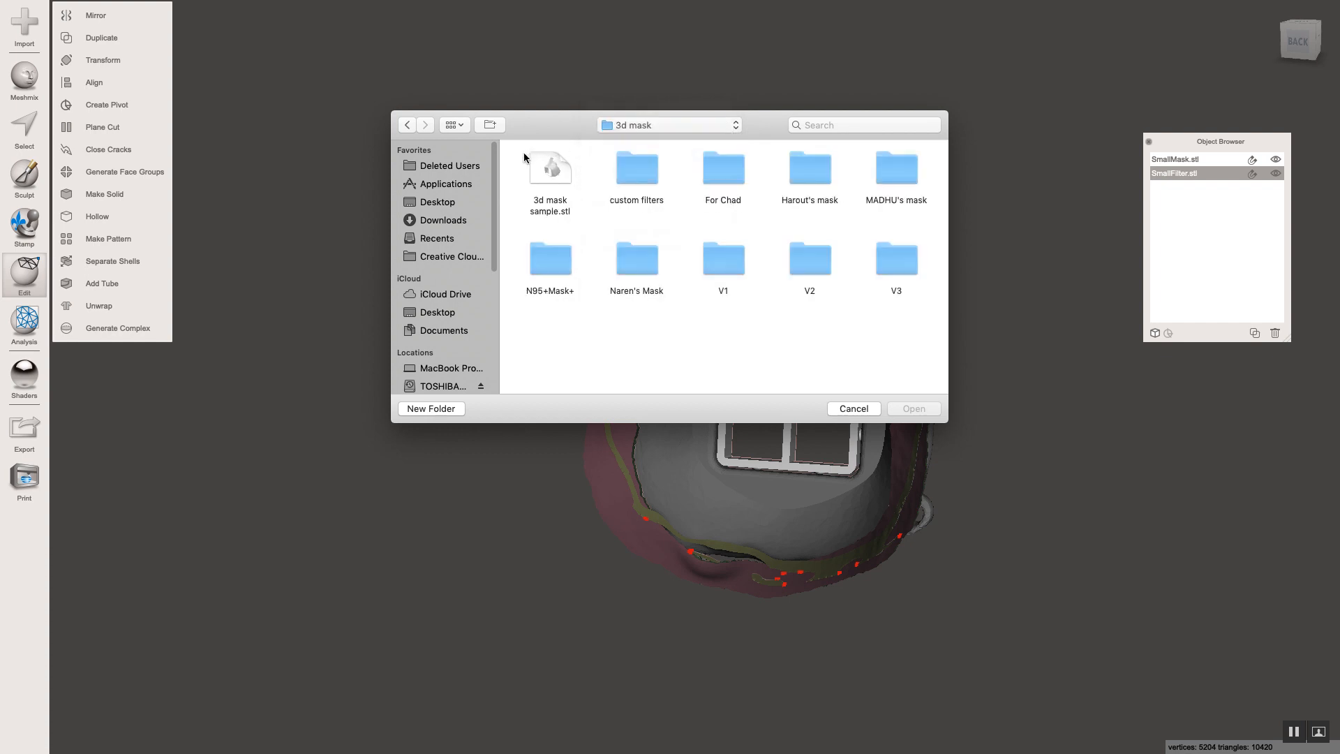
double_click(634, 174)
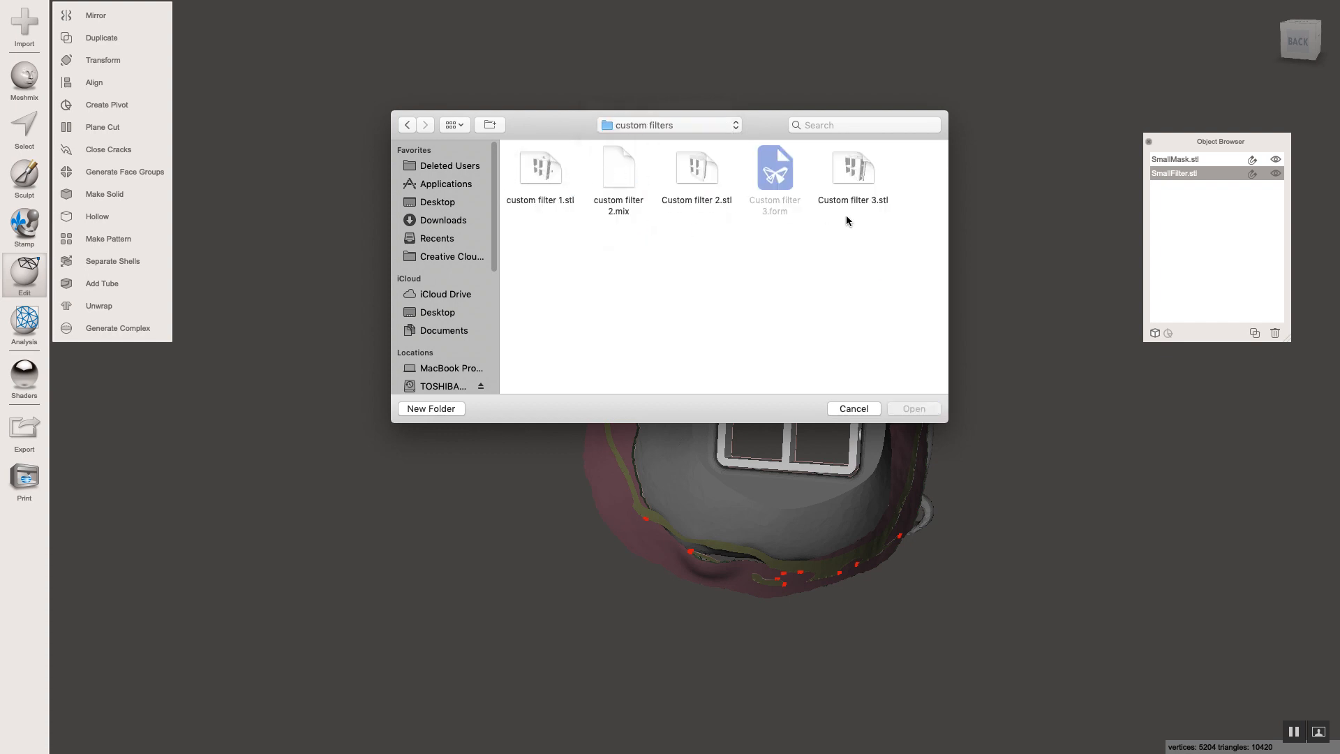
click(913, 408)
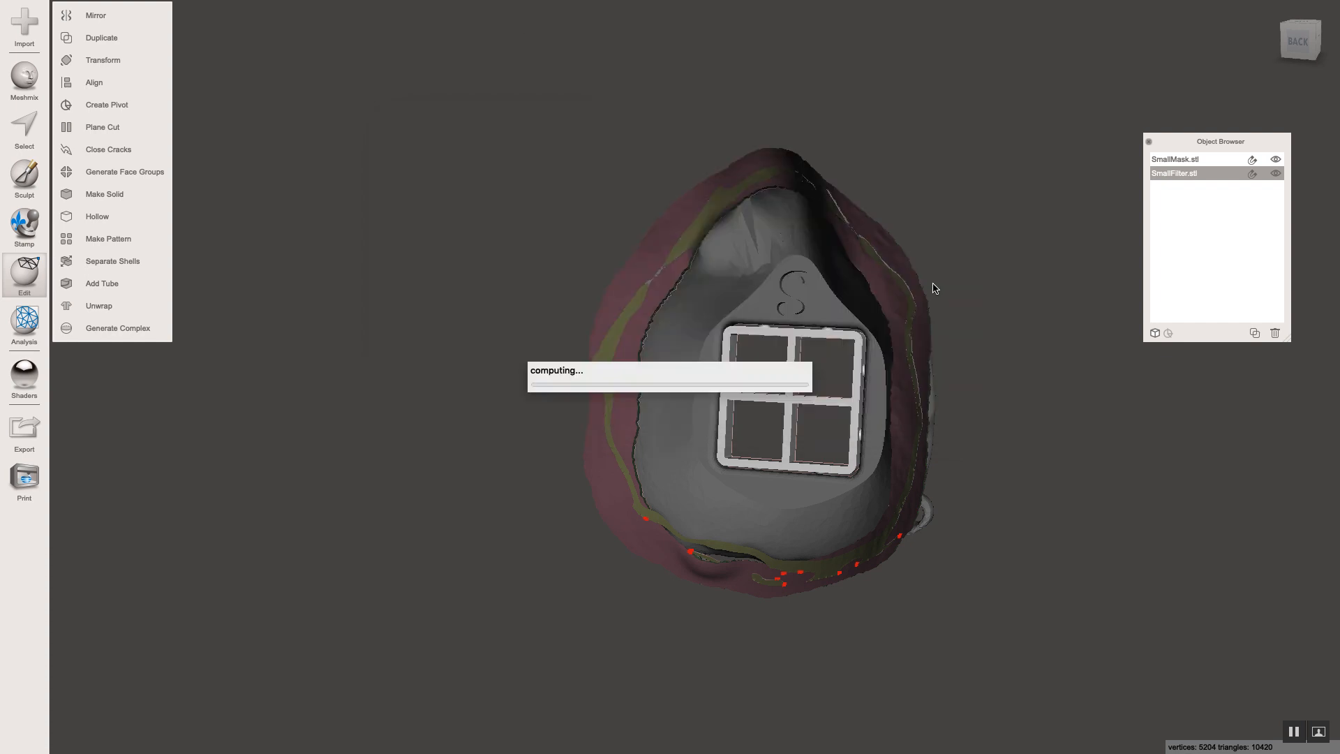
click(729, 398)
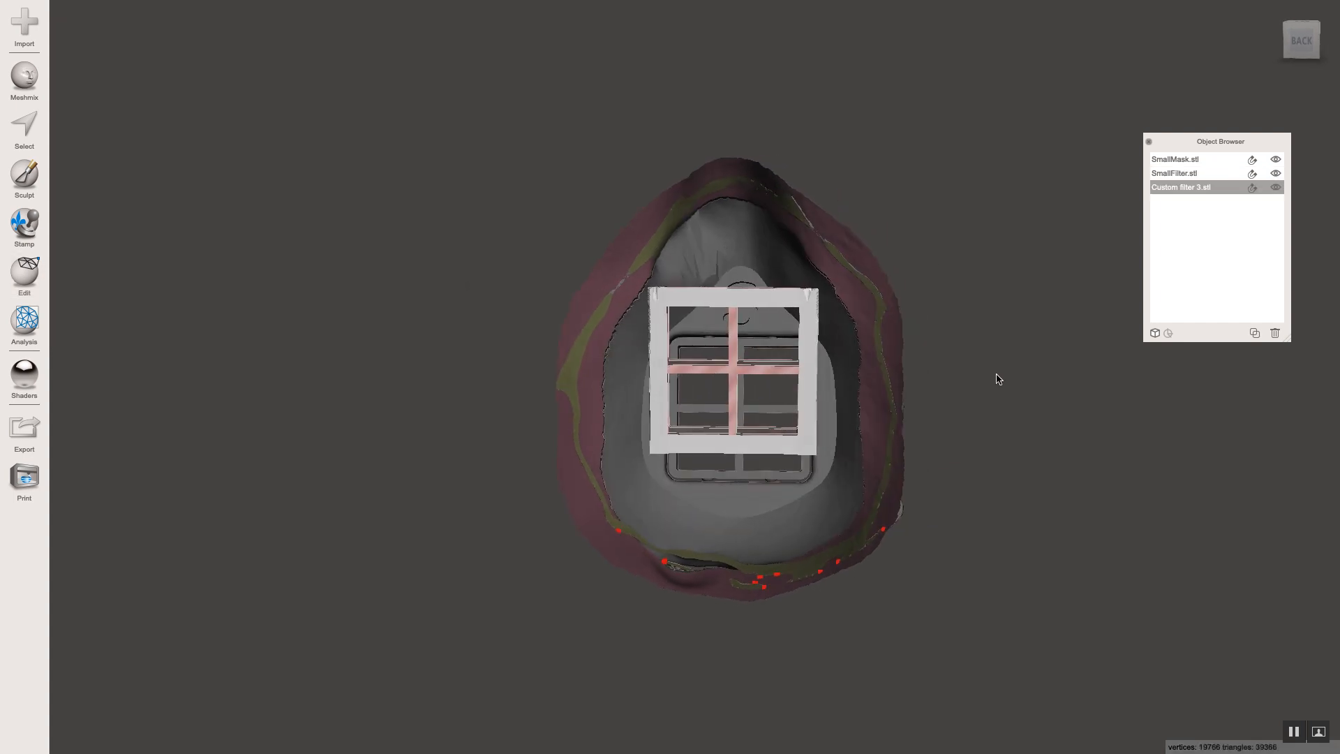
Step: Hide SmallMask.stl to compare the flanged custom filter with SmallFilter.stl, and show the mask again
right_drag(841, 375, 761, 391)
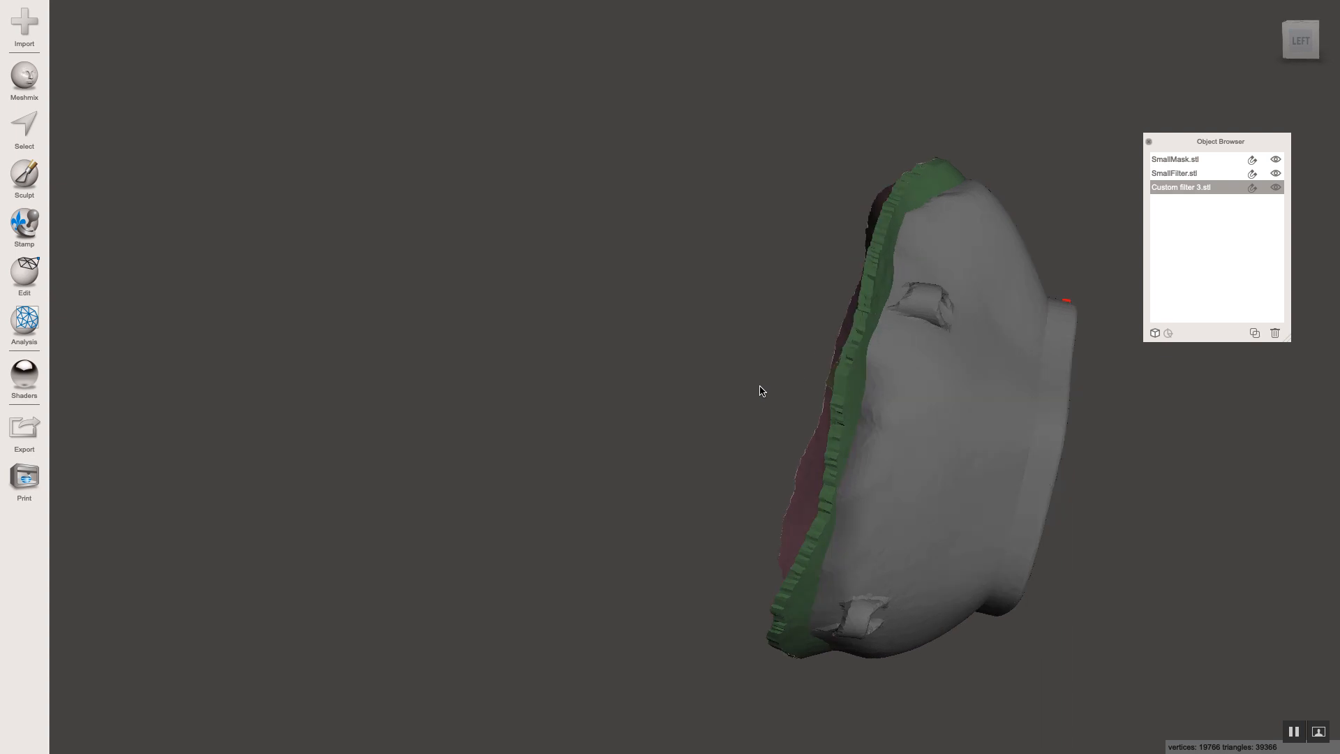
click(1274, 160)
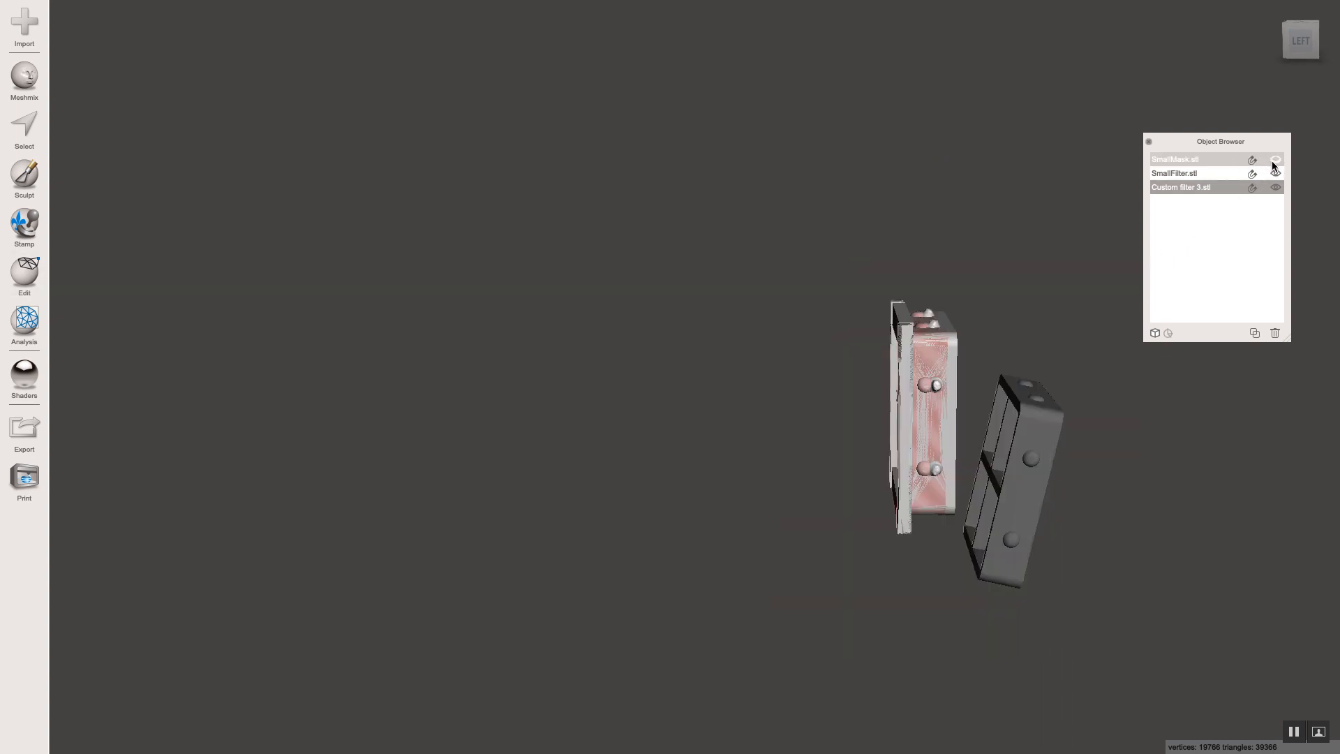
right_drag(1029, 323, 890, 320)
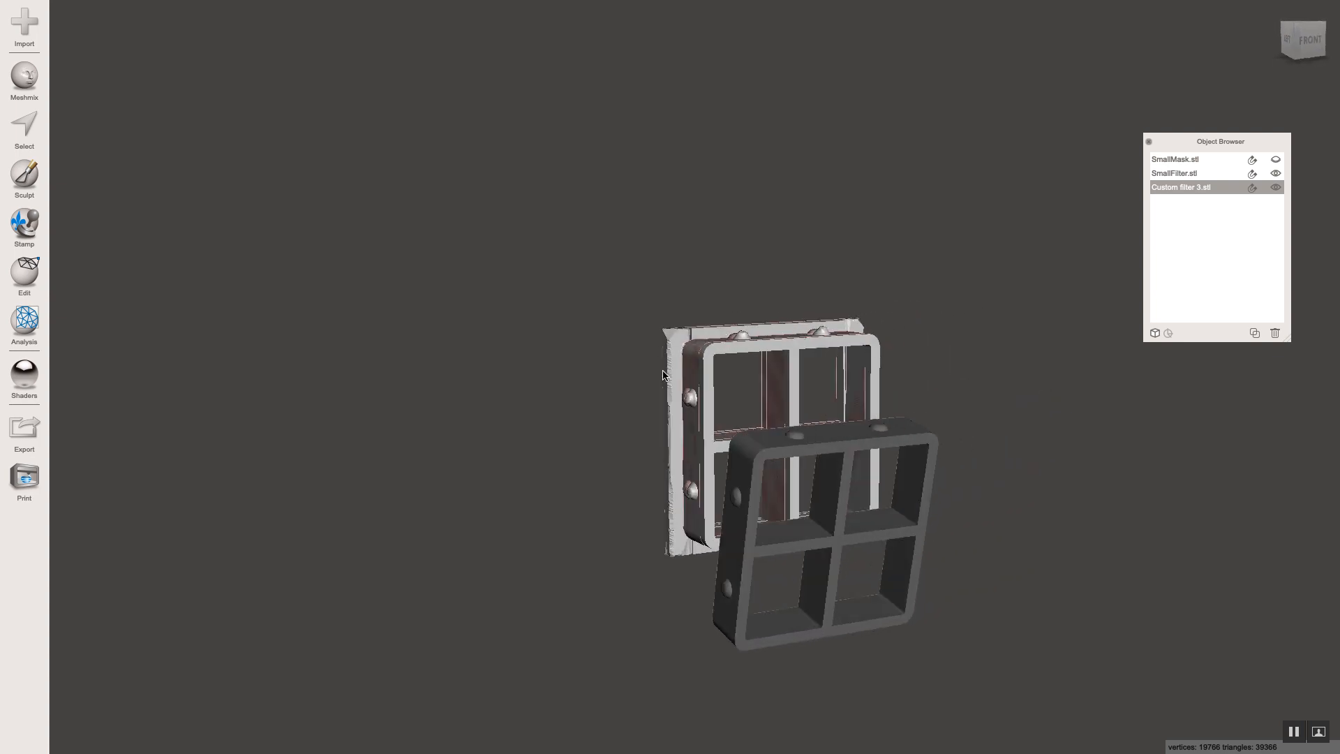
right_drag(663, 376, 890, 414)
click(1274, 160)
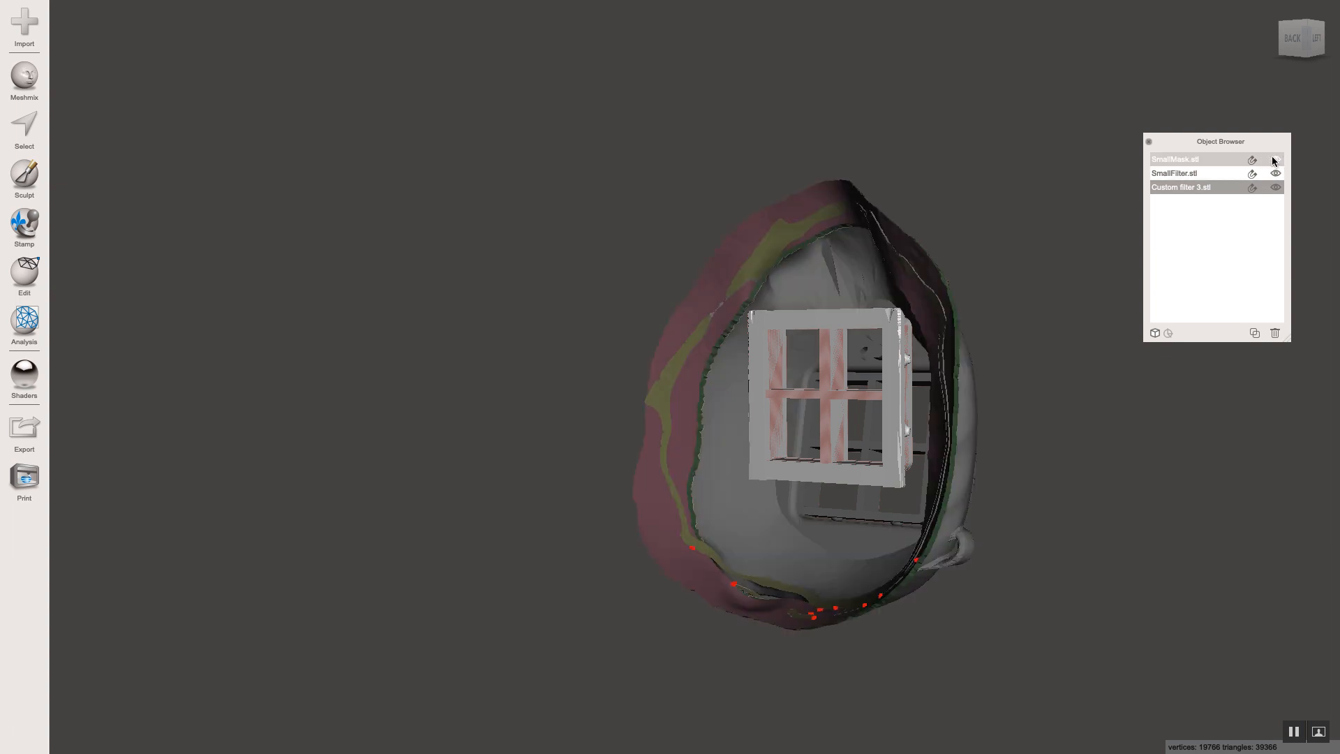
Step: Transform Custom filter 3.stl, tilting it about 4.89° on X and lowering it to about Translate Y -51.81 mm
right_drag(879, 236, 862, 261)
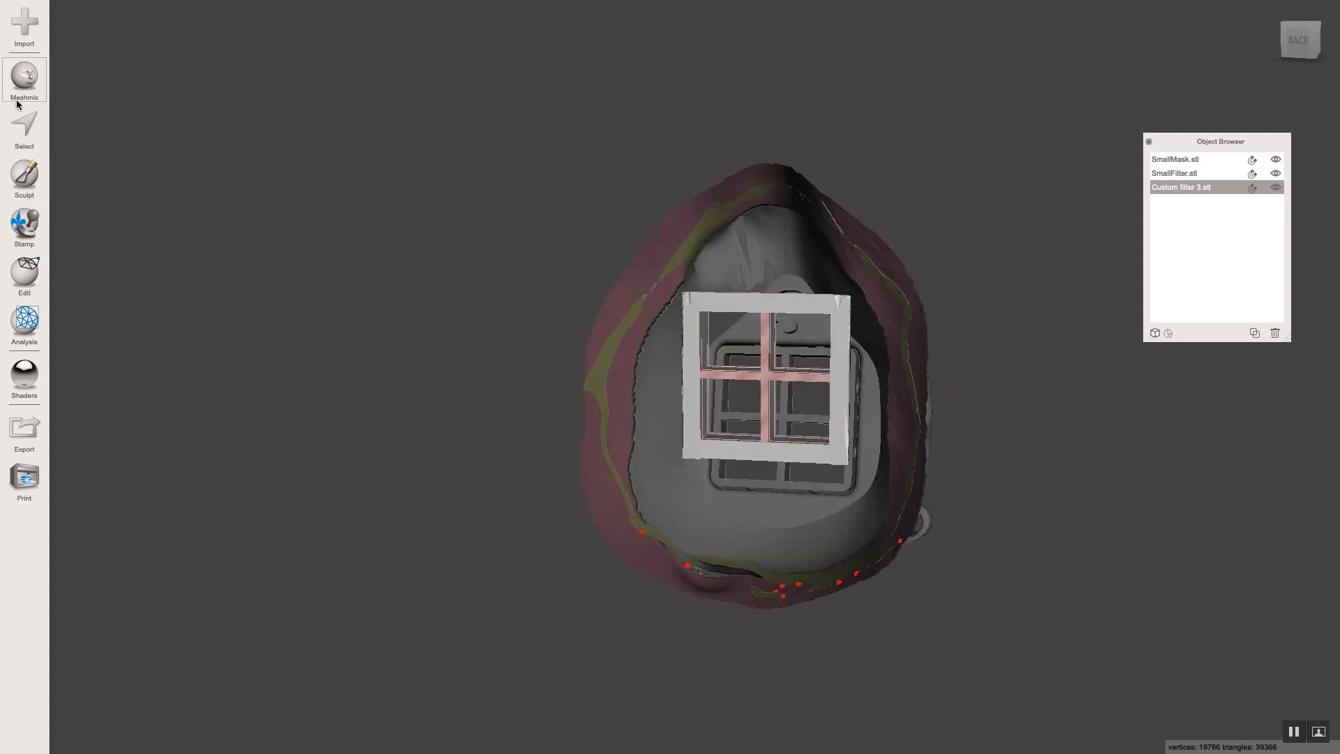
right_drag(210, 210, 217, 208)
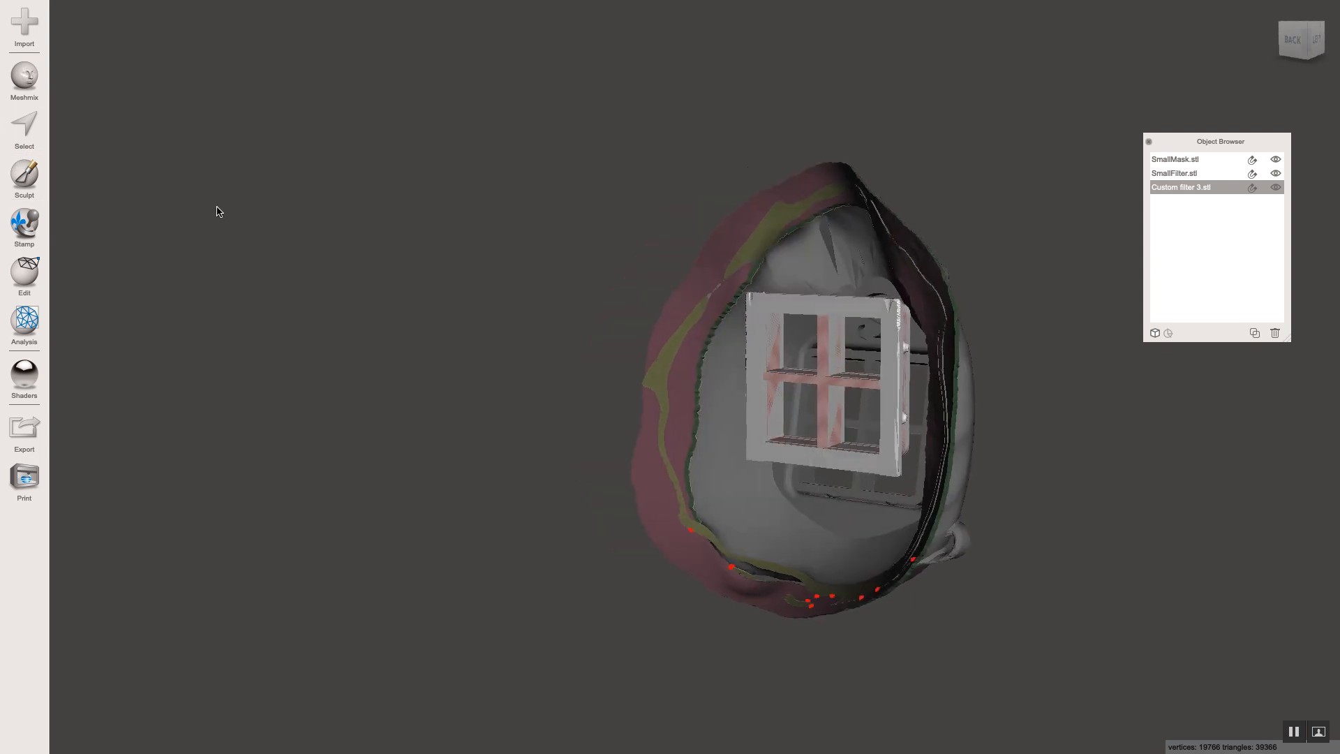
click(25, 273)
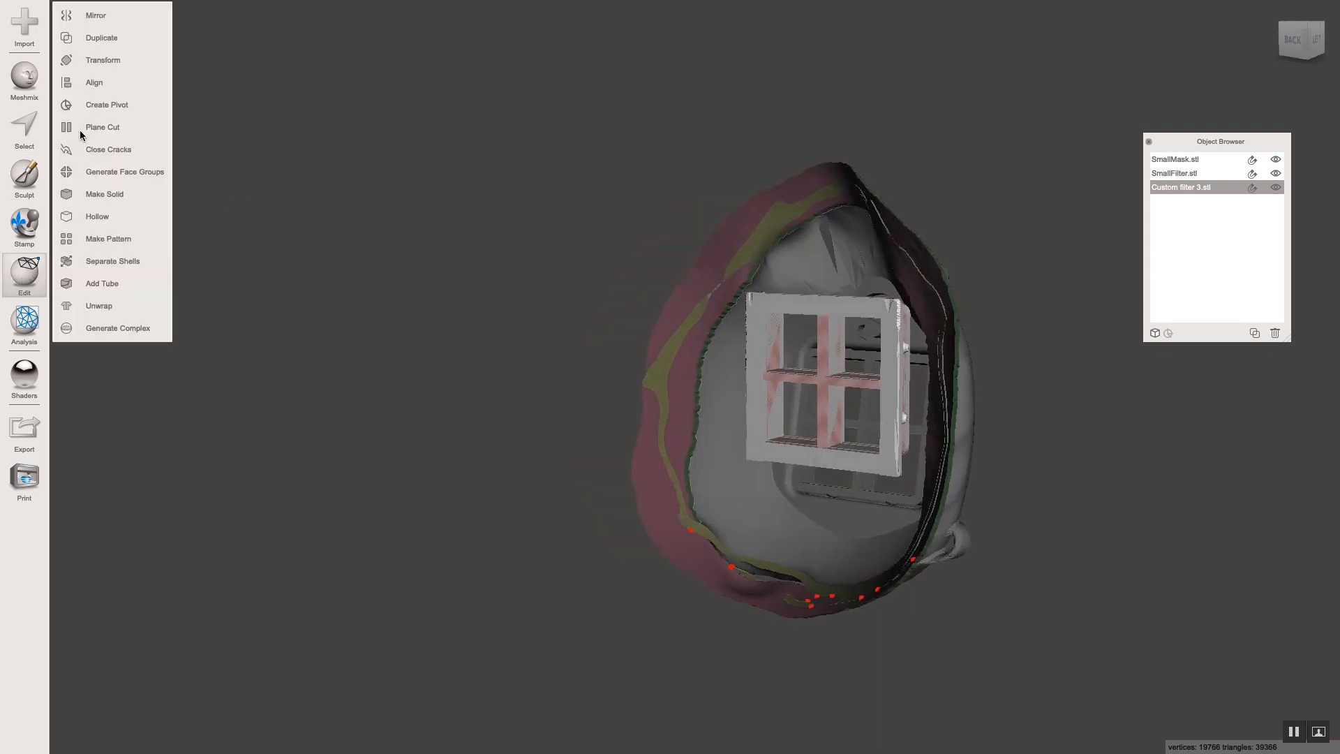
click(90, 62)
right_drag(859, 390, 847, 373)
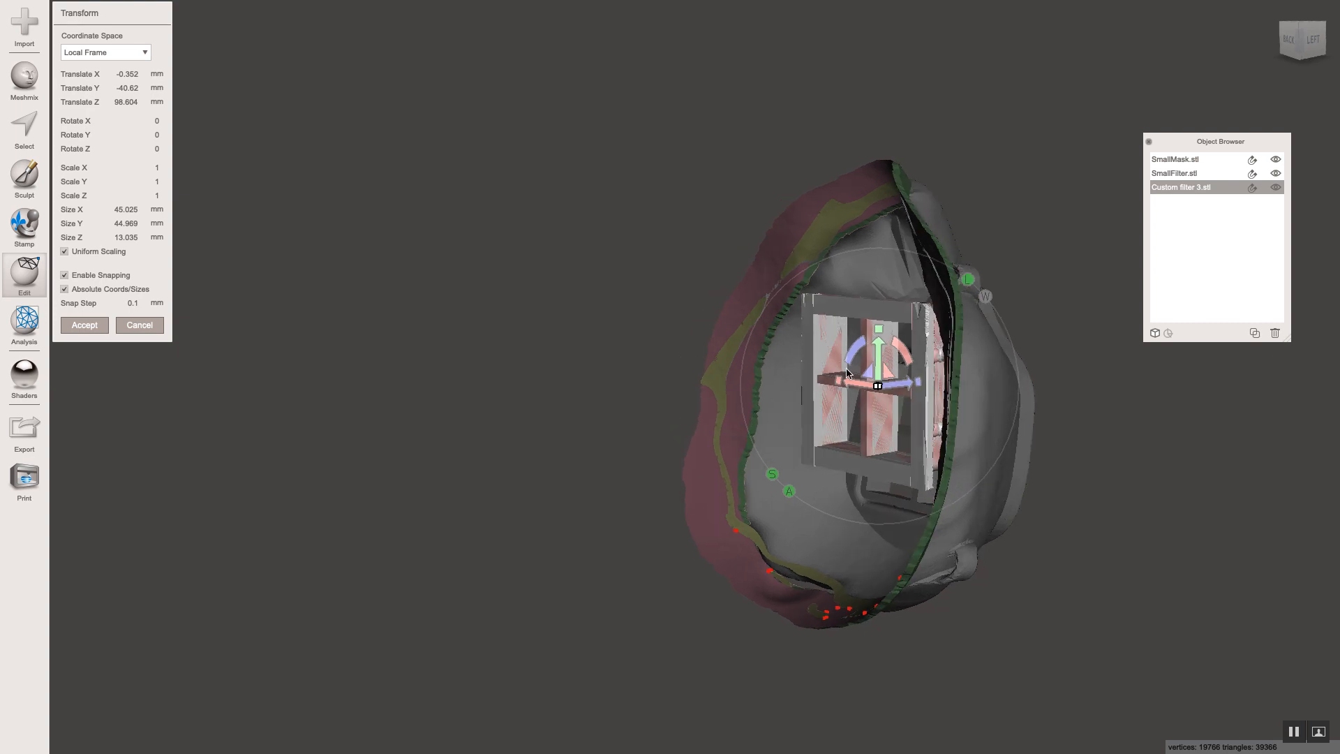
drag(904, 350, 886, 405)
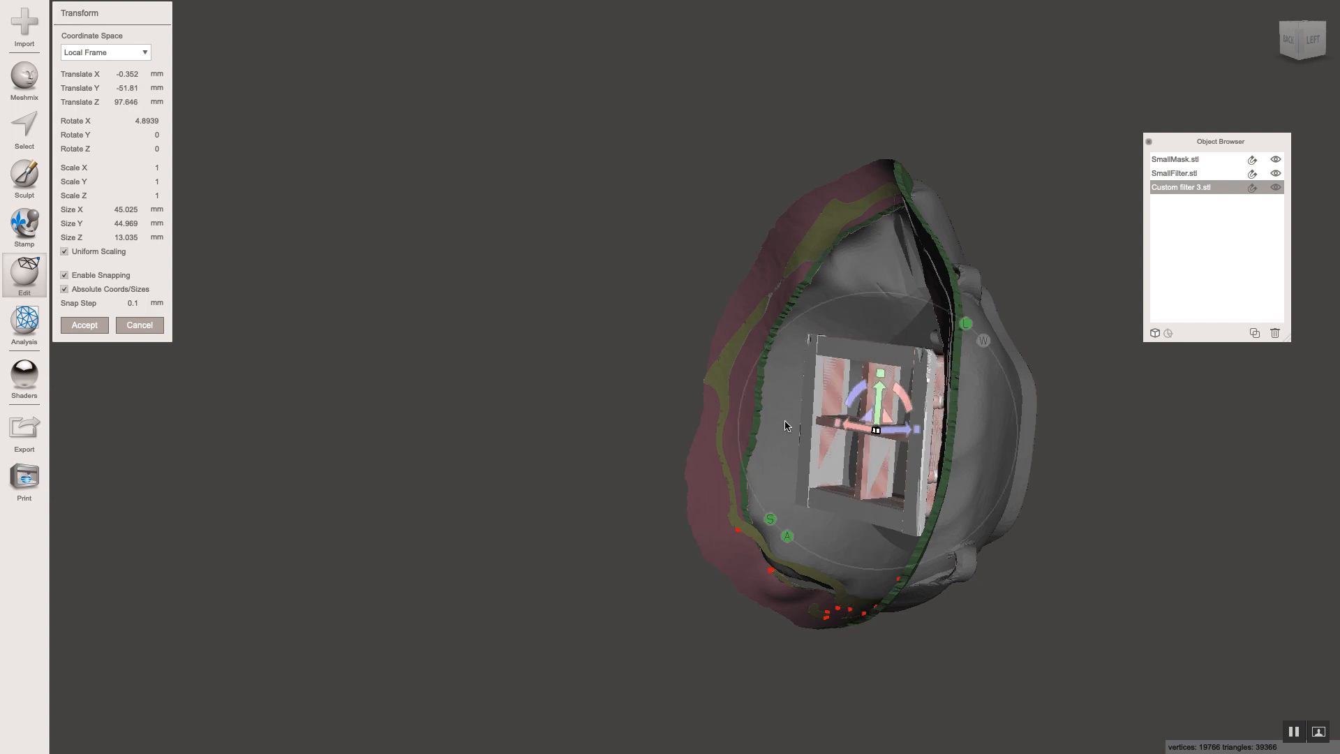
Step: Push Custom filter 3.stl forward into the mask's opening, to about Y -53.28 and Z 114.77 mm
right_drag(785, 425, 815, 426)
drag(871, 424, 894, 418)
right_drag(893, 419, 673, 281)
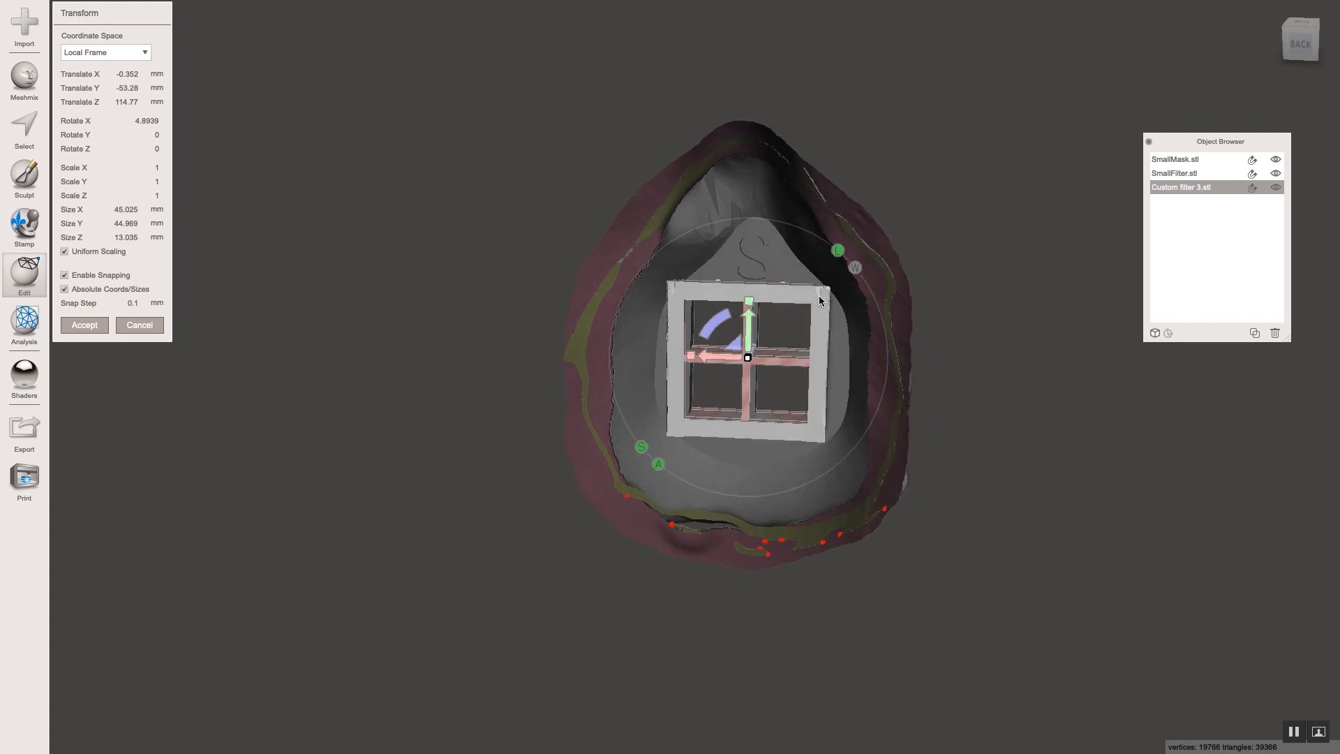
Step: Inspect the filter from the mask's outer side and hide SmallMask.stl and Custom filter 3.stl
right_drag(824, 300, 573, 300)
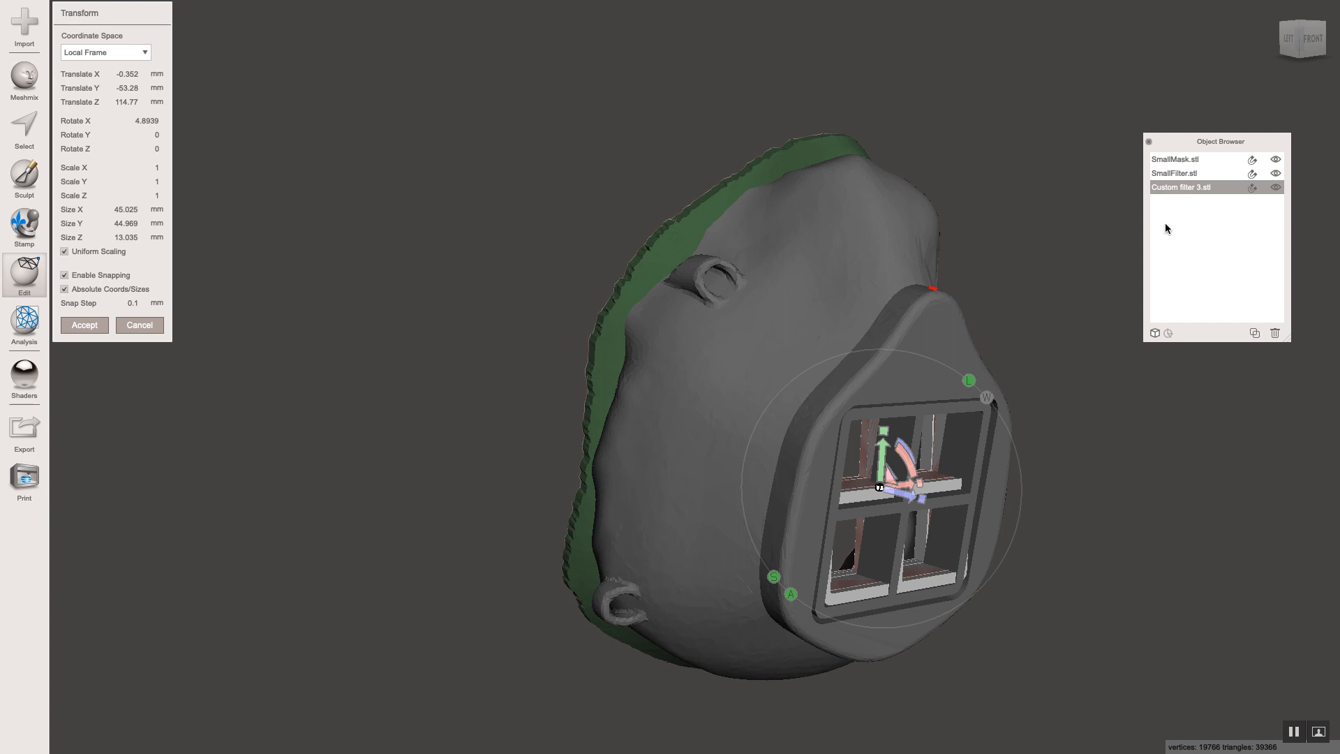
click(1275, 159)
click(1275, 187)
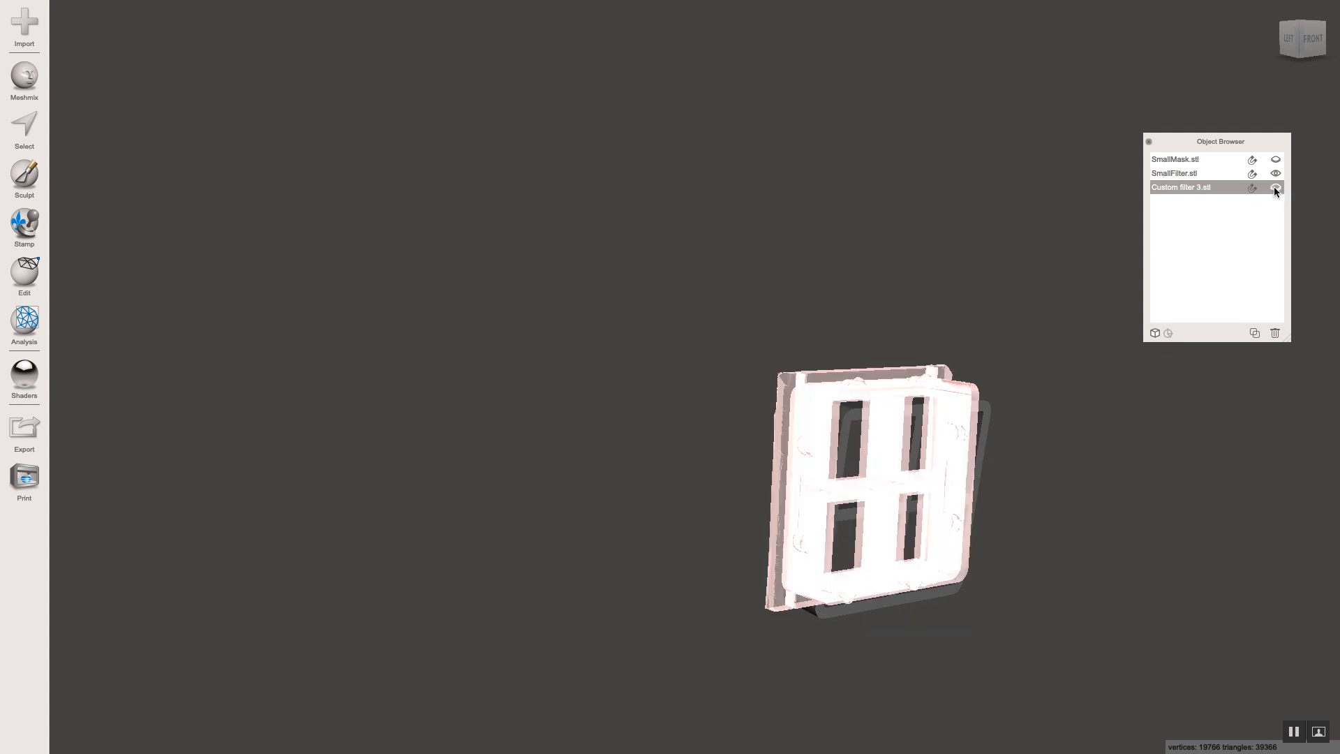
Step: Hide SmallFilter.stl and examine Custom filter 3.stl on its own from the front and the sides
click(1232, 173)
click(1272, 174)
right_drag(972, 326, 804, 357)
scroll(796, 384, up, 5)
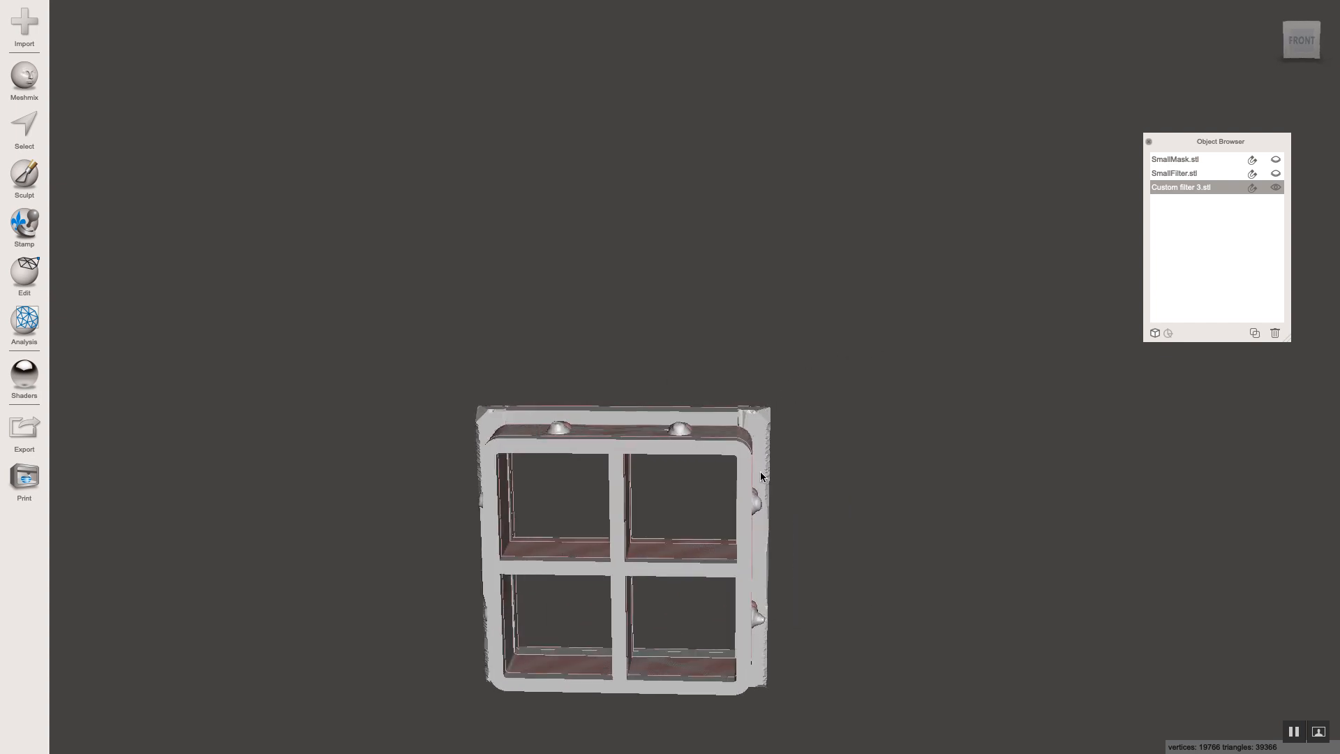
right_drag(593, 423, 616, 458)
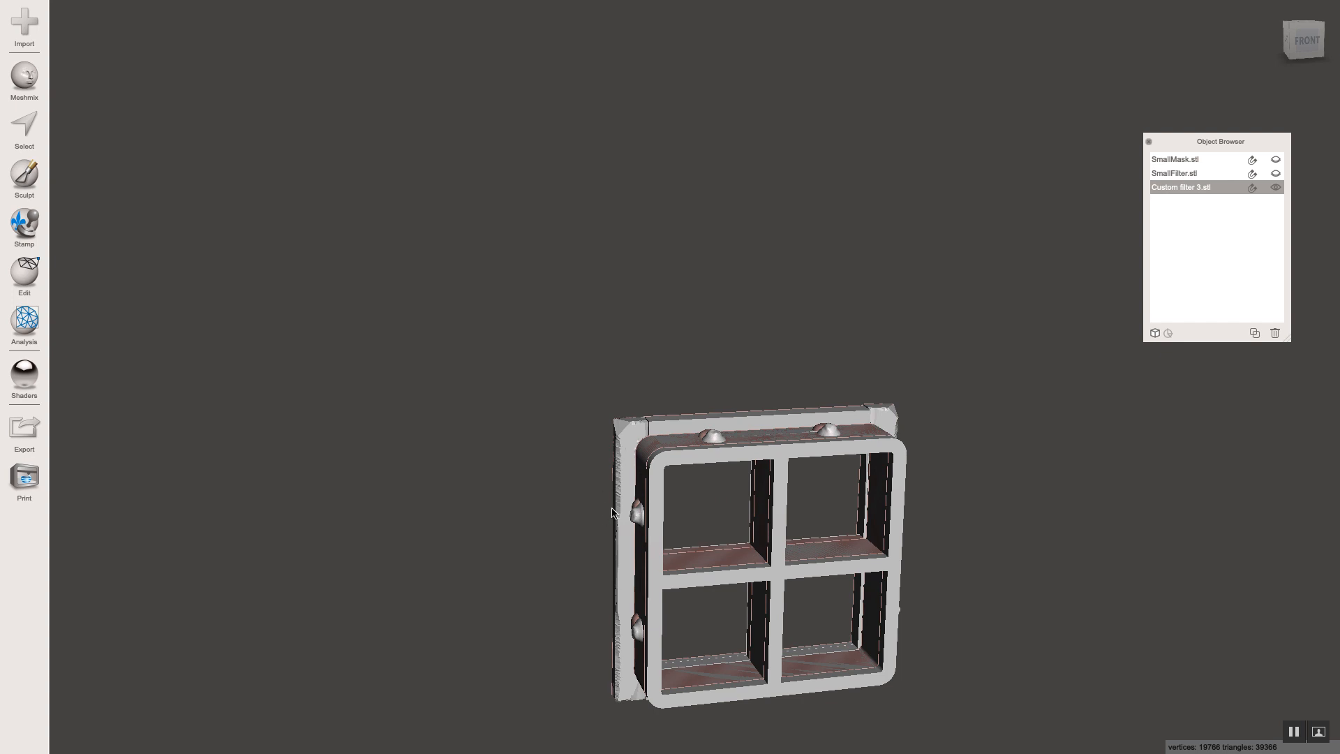
right_drag(613, 508, 756, 488)
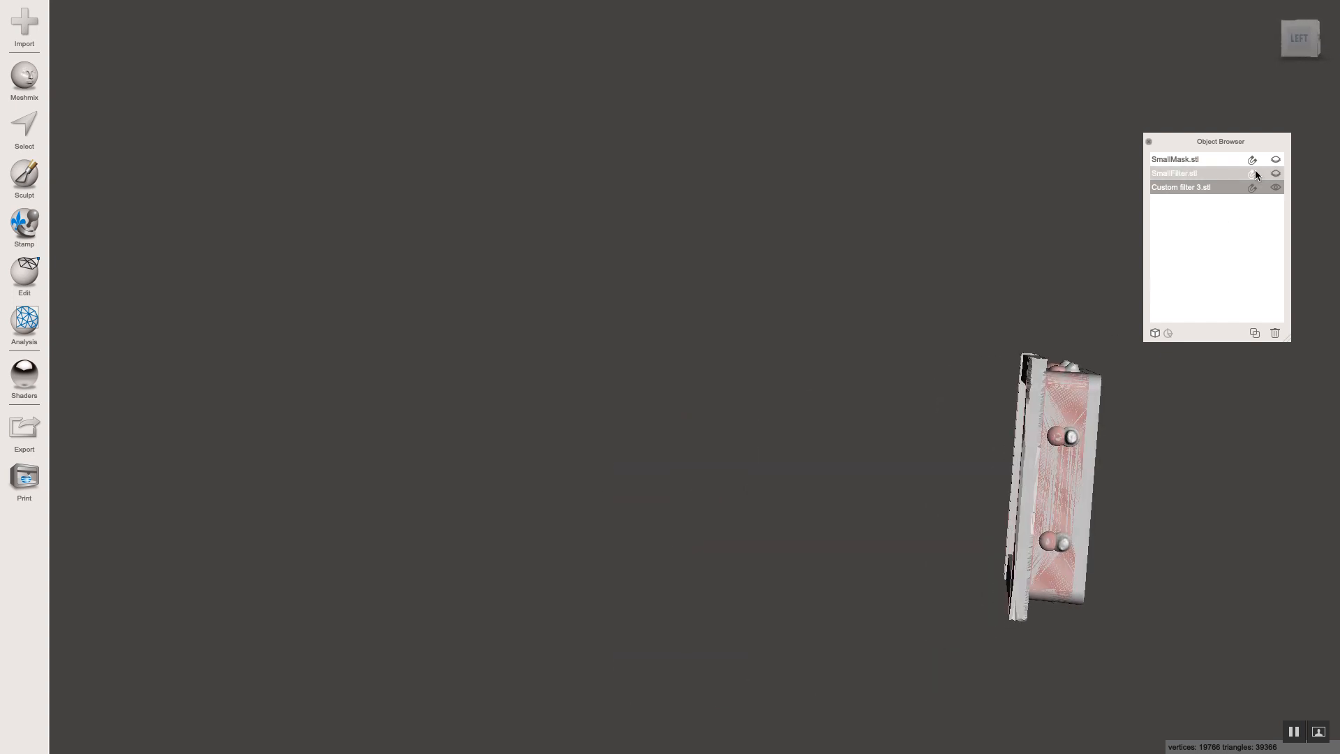
Step: Show only SmallMask.stl, hiding Custom filter 3.stl, and examine the filter opening from inside the mask
click(1275, 160)
click(1275, 187)
right_drag(596, 379, 776, 393)
click(878, 259)
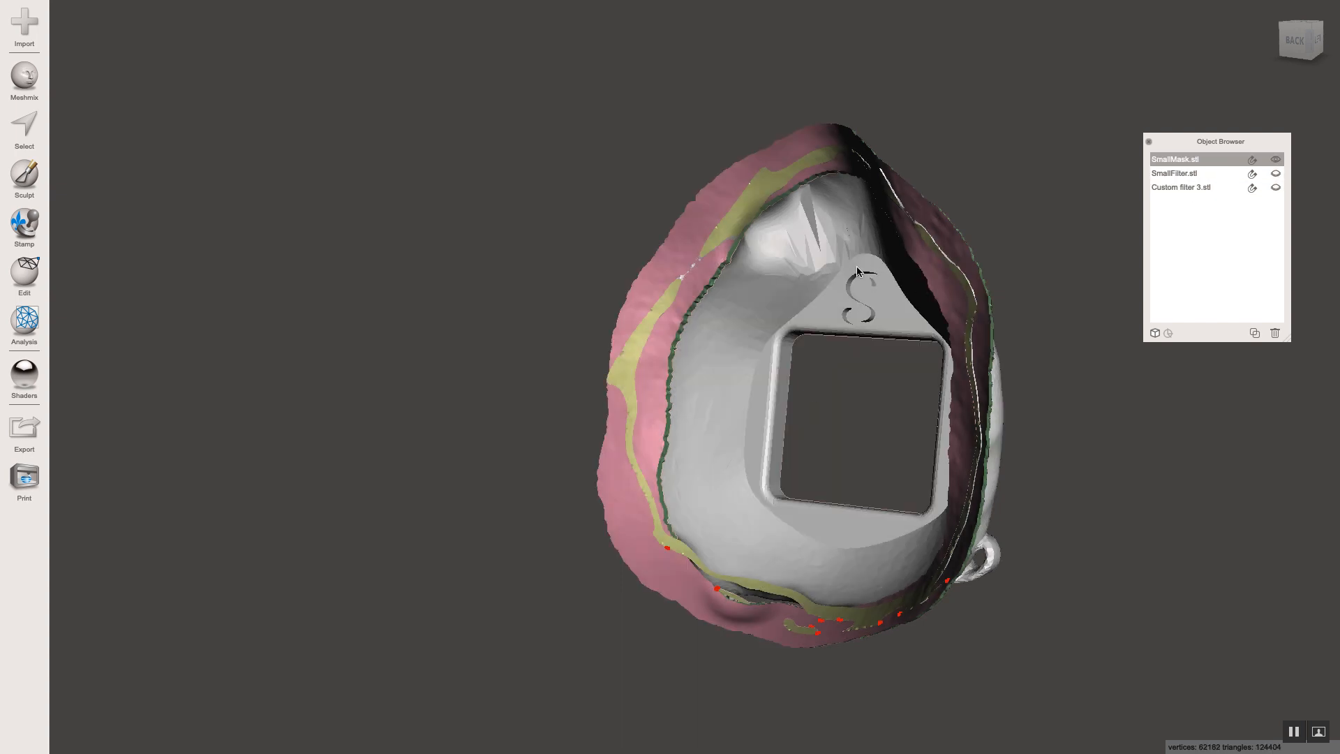
scroll(803, 358, up, 5)
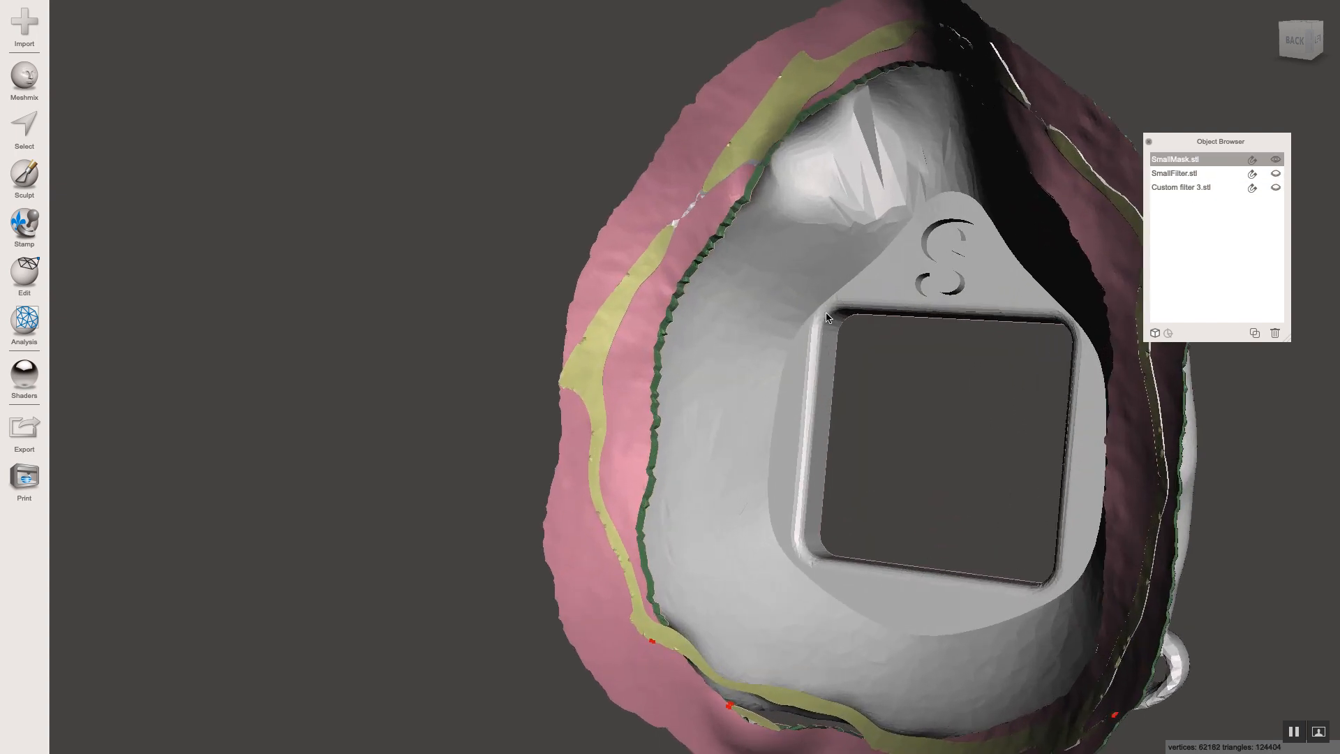
scroll(973, 386, down, 3)
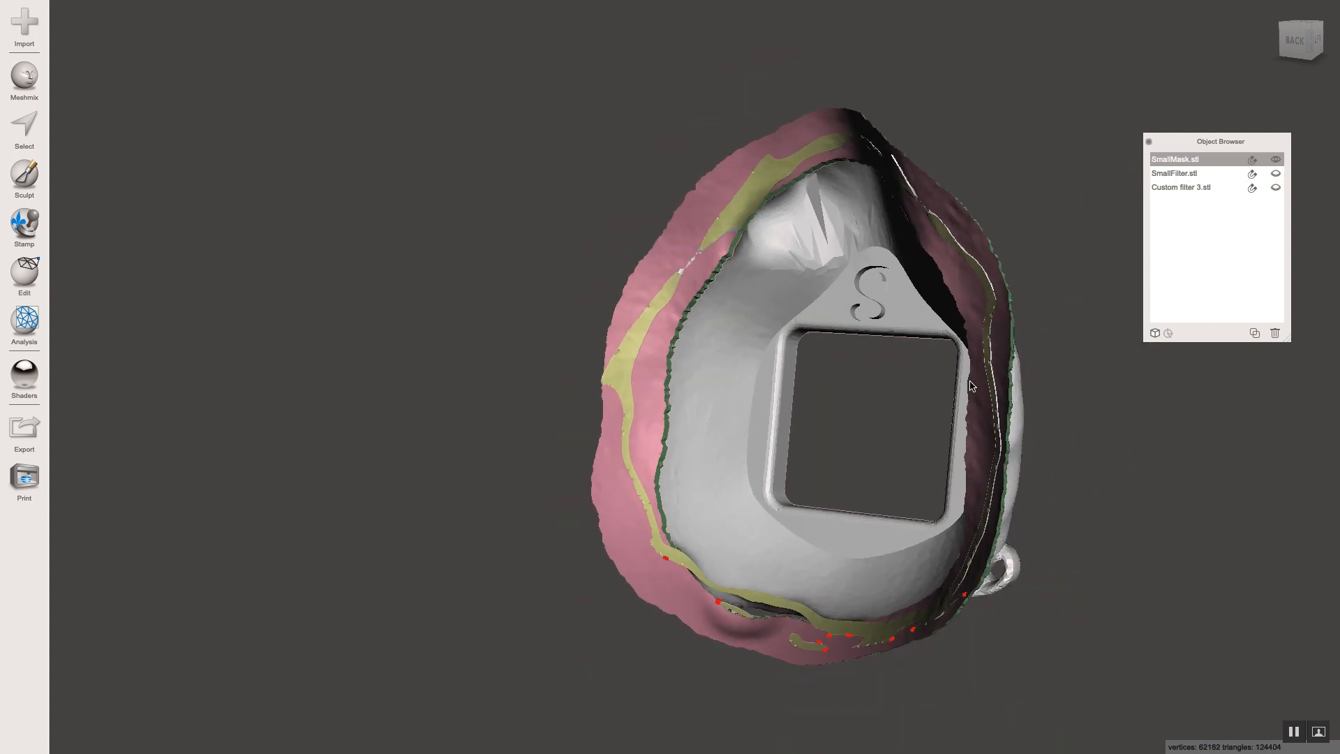
scroll(971, 385, down, 2)
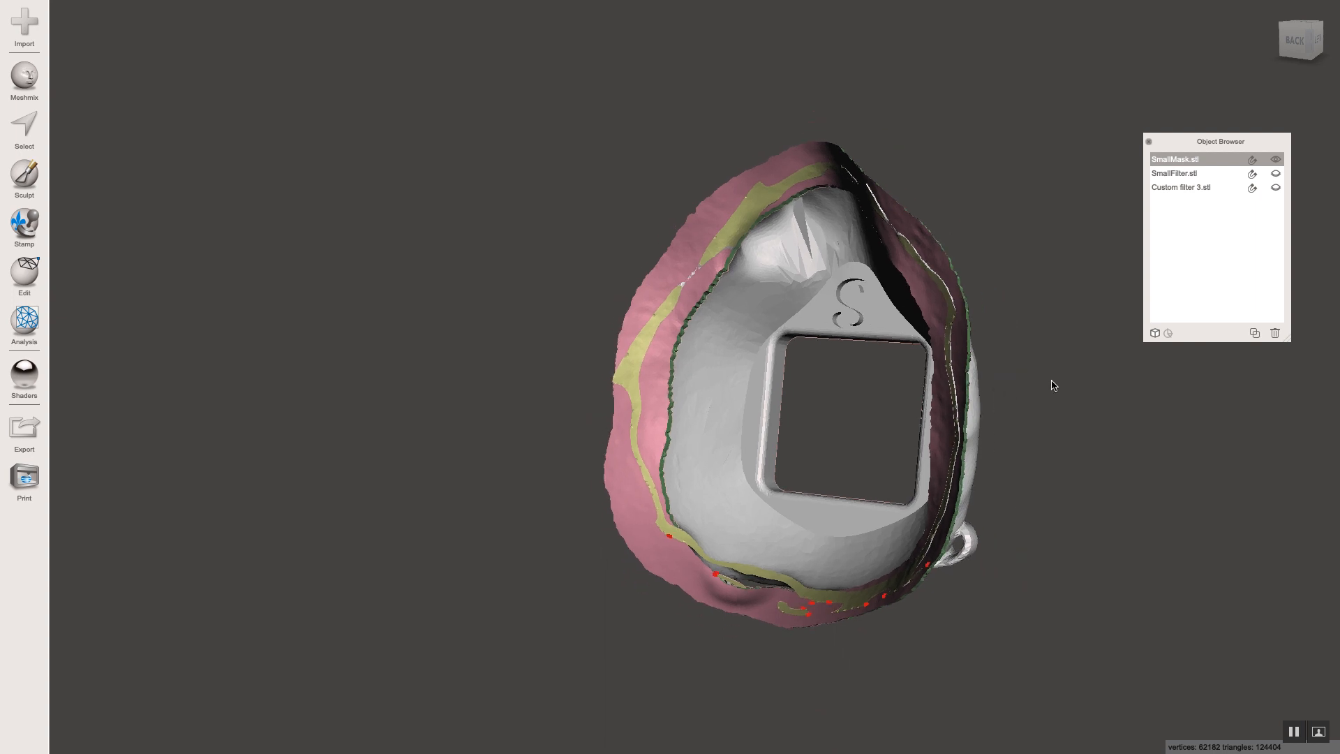
Step: Hide SmallMask.stl, show SmallFilter.stl instead, and examine the flangeless filter from its side
click(1275, 160)
click(1275, 172)
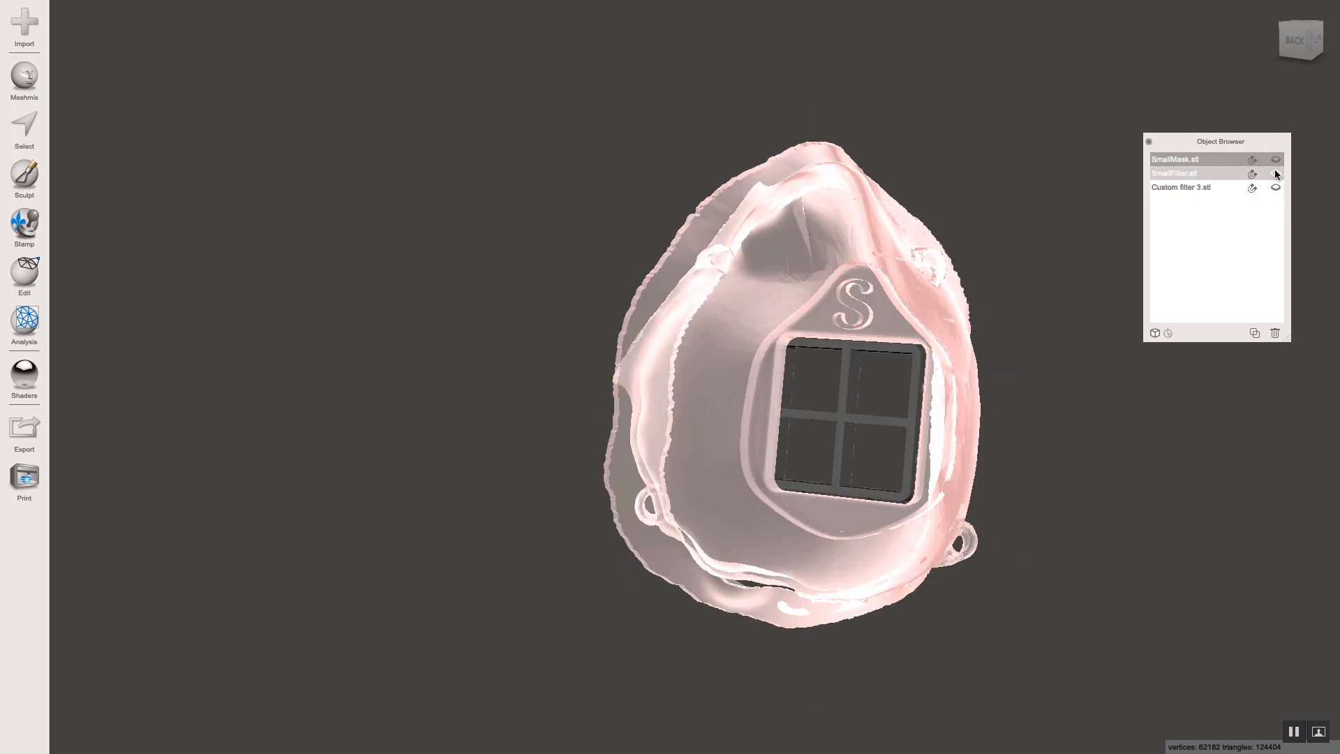
click(1224, 161)
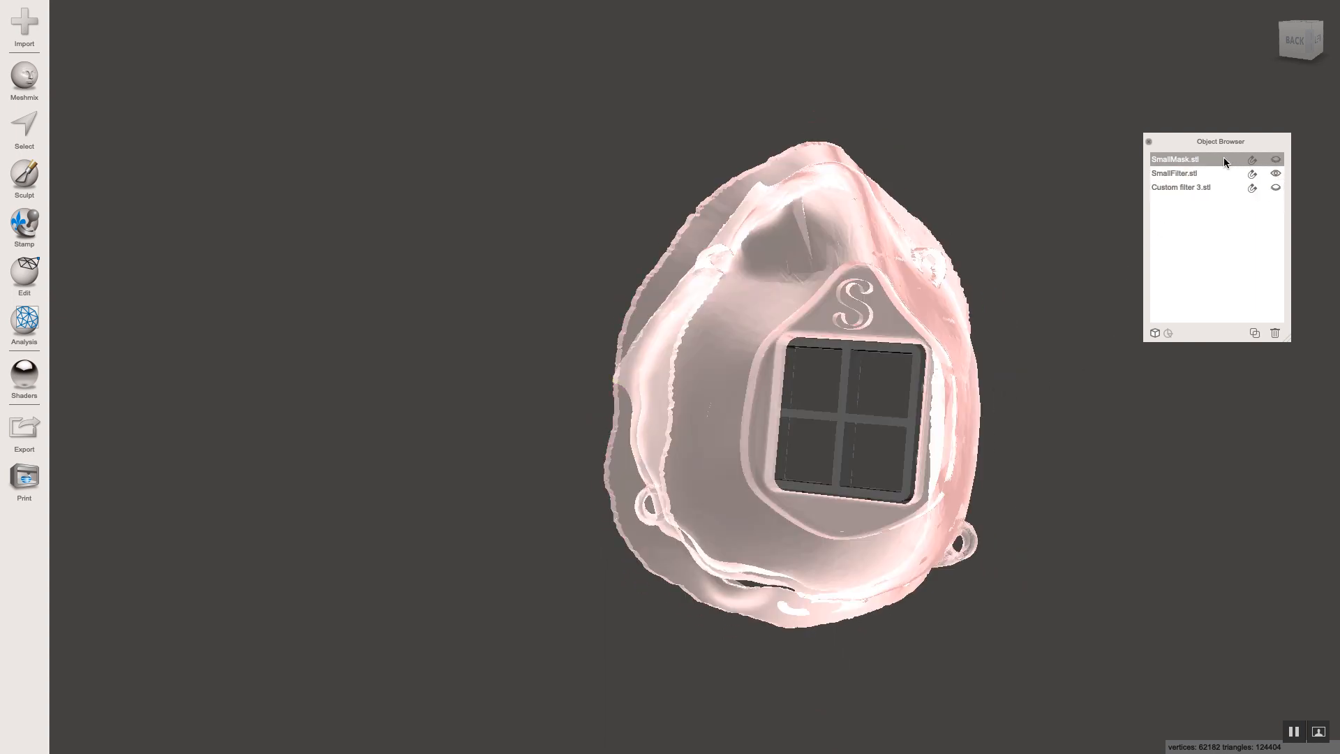
click(839, 413)
right_drag(839, 413, 1026, 337)
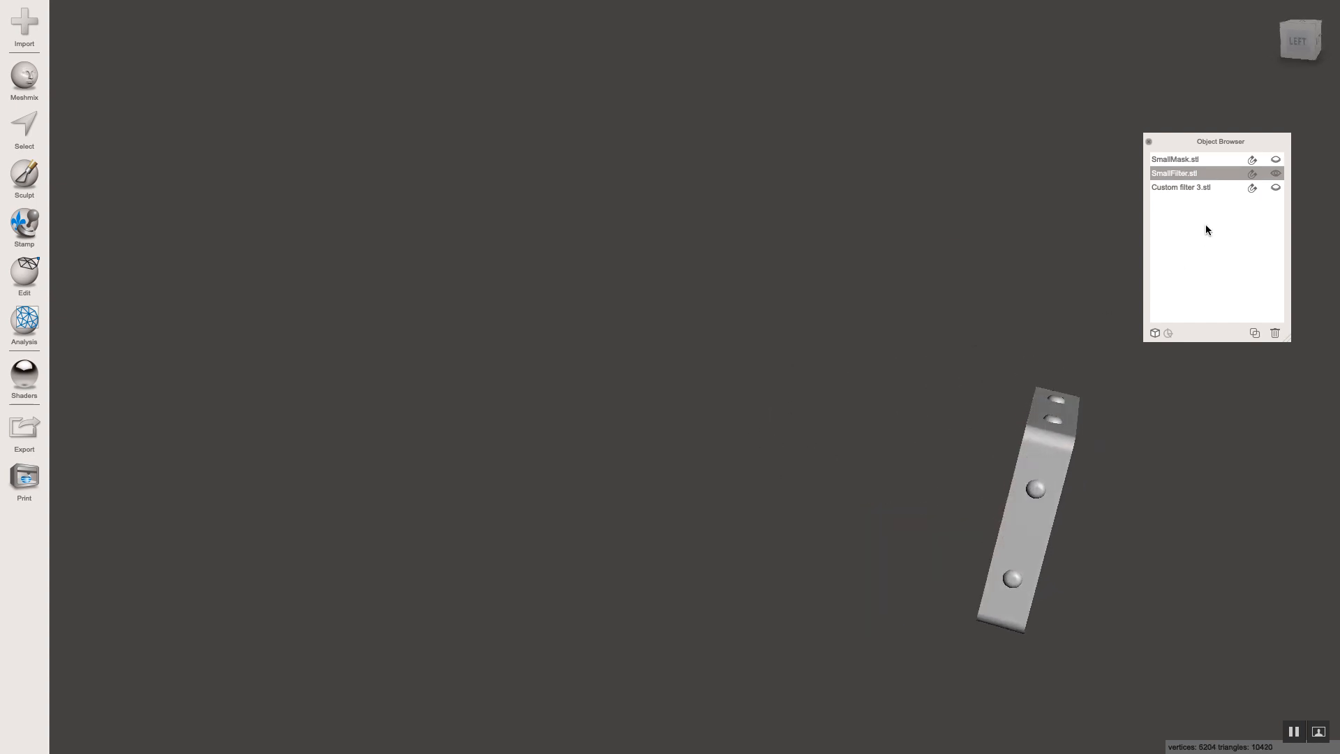
Step: Swap SmallFilter.stl for Custom filter 3.stl and examine the custom filter's flange and side bumps
shift+click(1268, 186)
click(1274, 187)
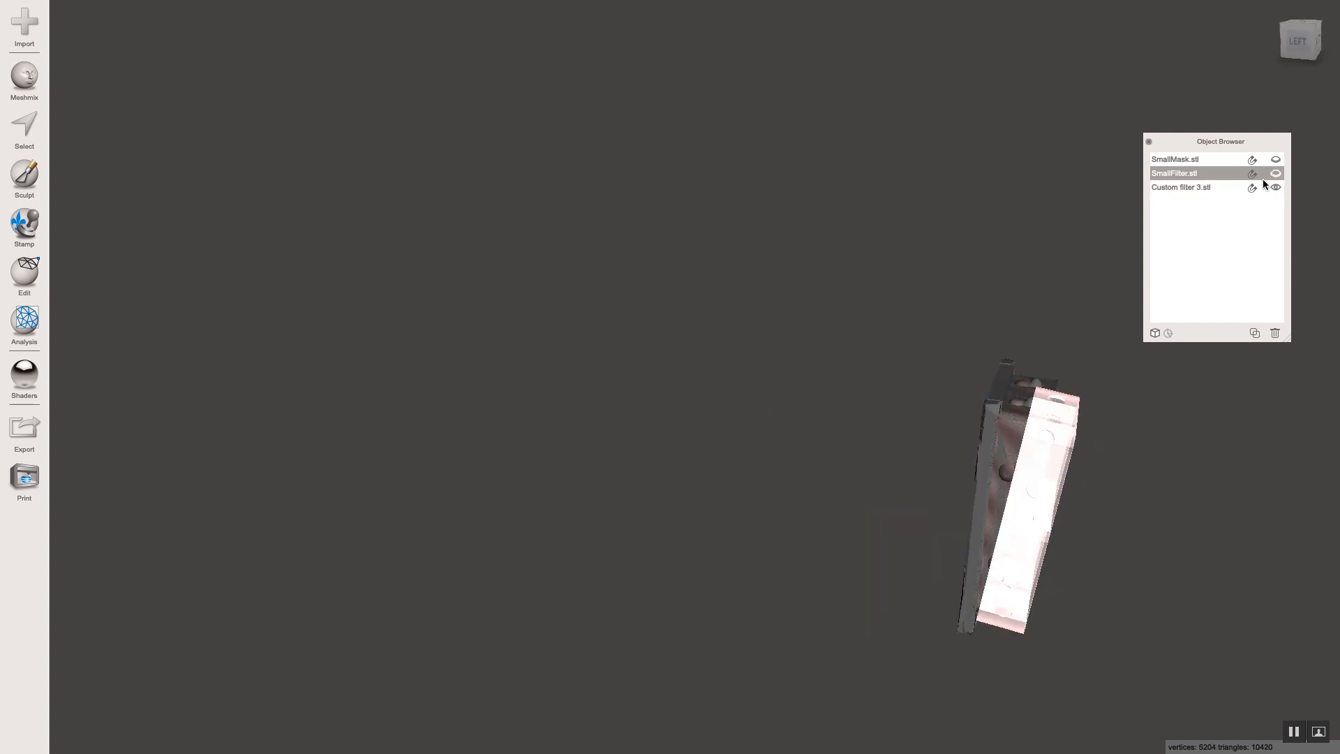
click(999, 409)
right_drag(999, 409, 718, 308)
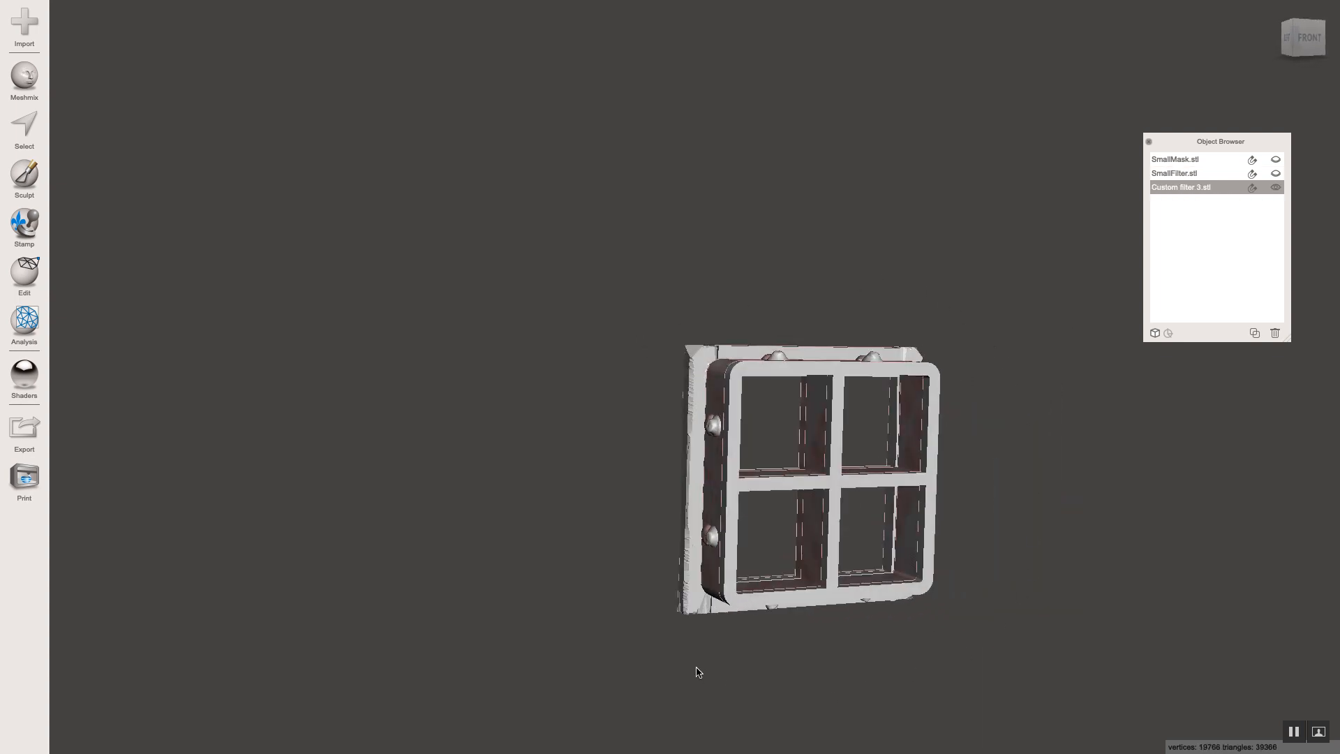
right_drag(696, 672, 1031, 293)
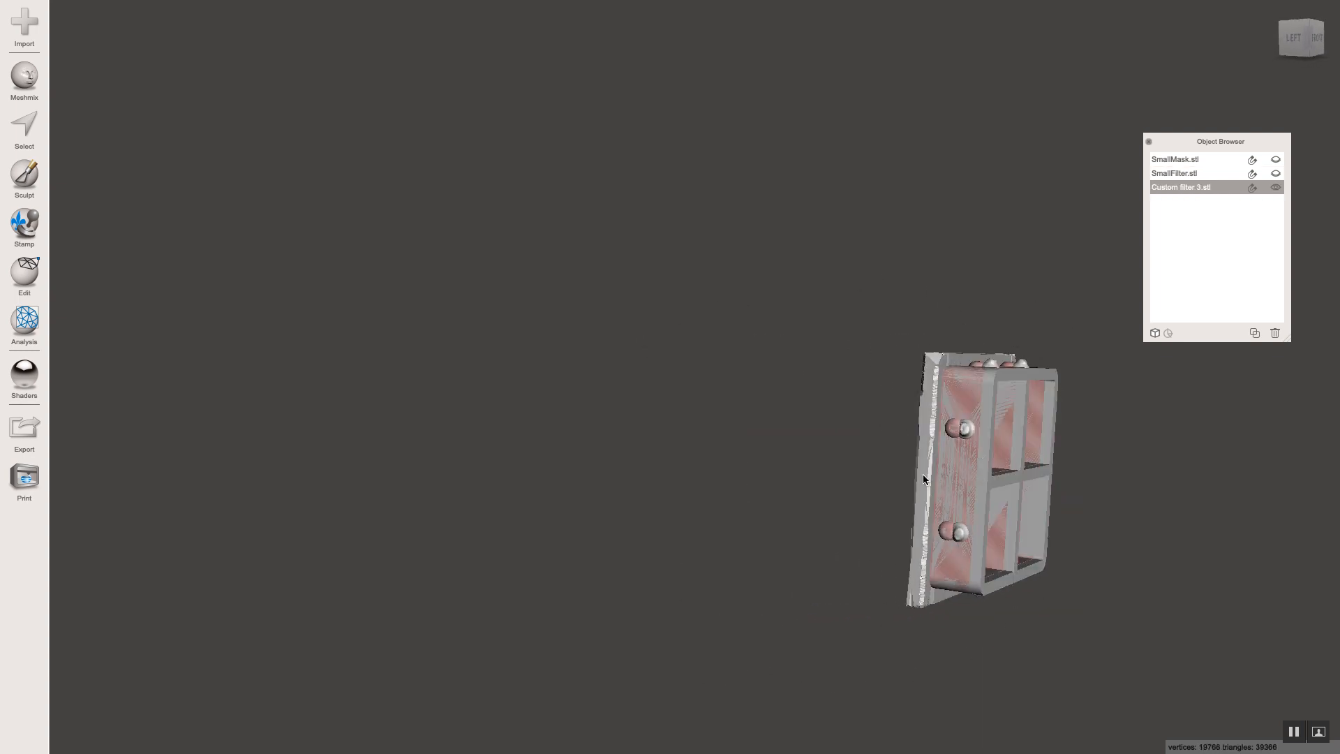
right_drag(981, 454, 922, 458)
Step: Show SmallMask.stl with Custom filter 3.stl and examine the filter's seating from inside and outside the mask
click(1275, 159)
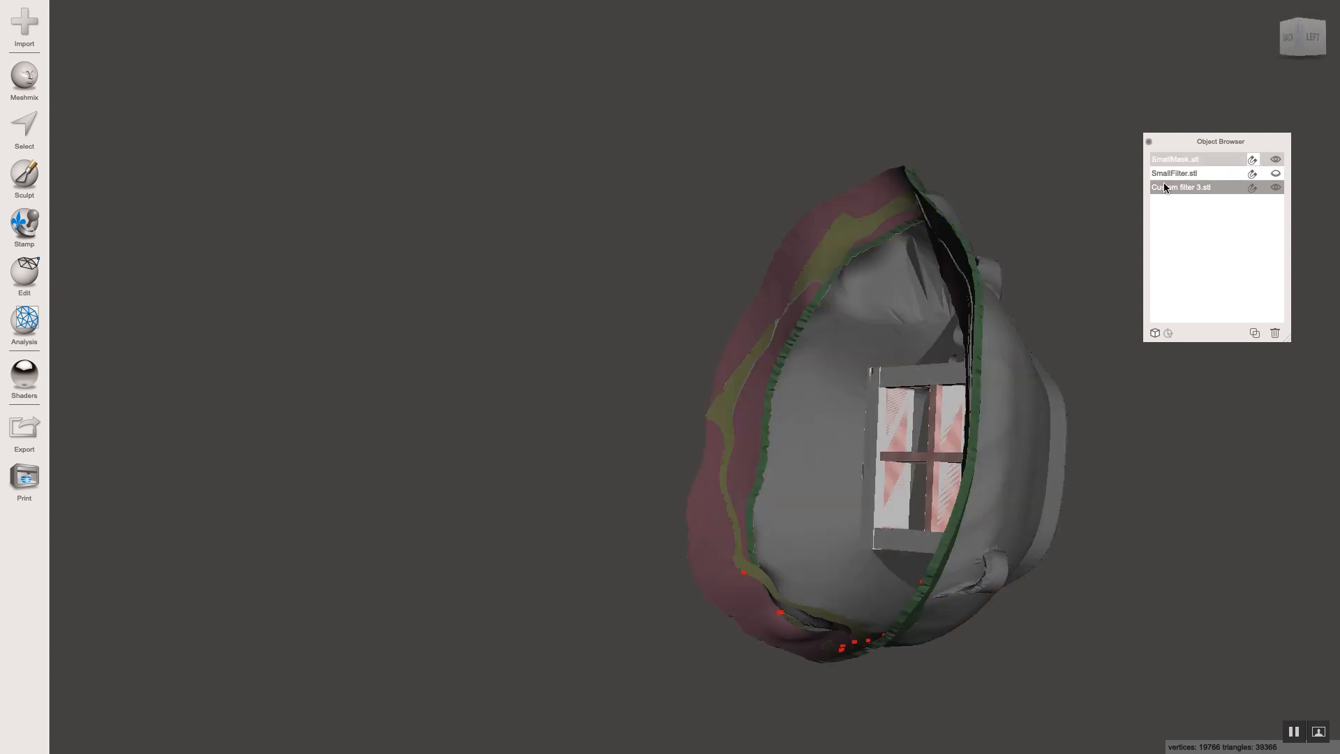
right_drag(824, 328, 847, 339)
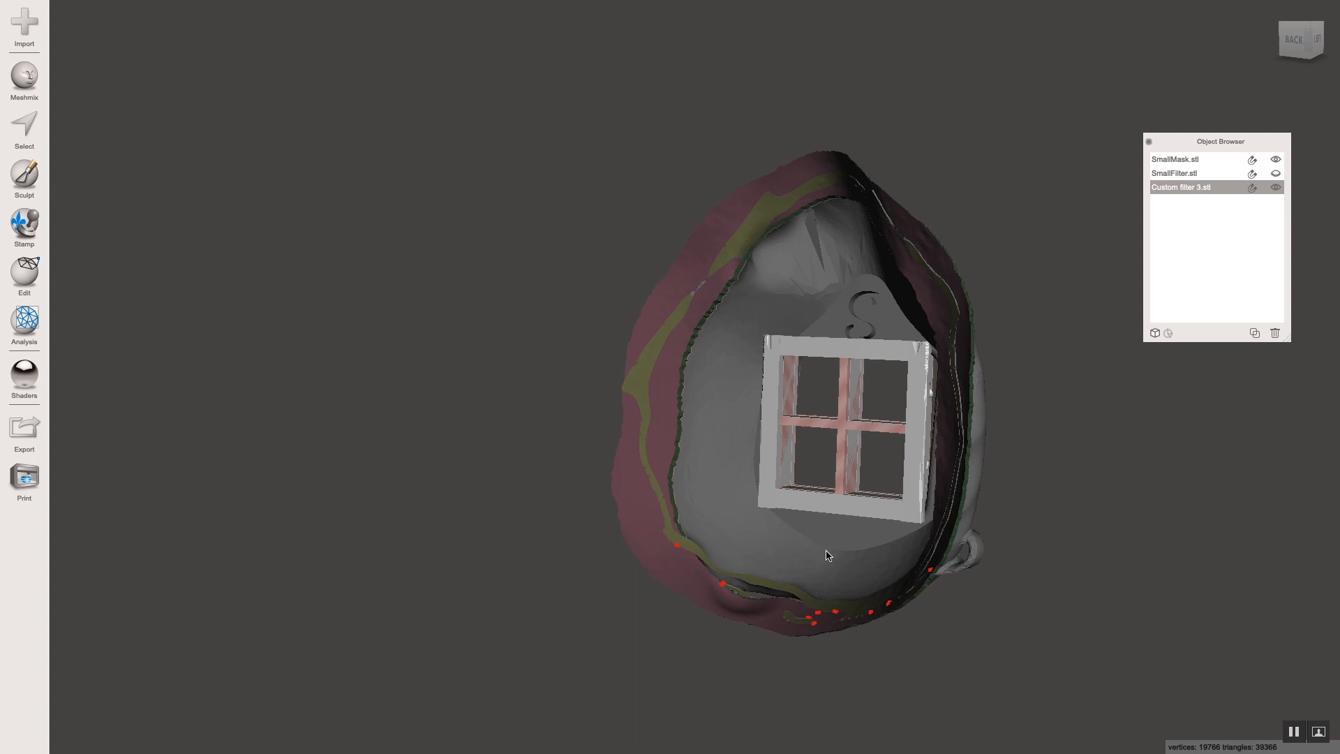
right_drag(791, 562, 806, 529)
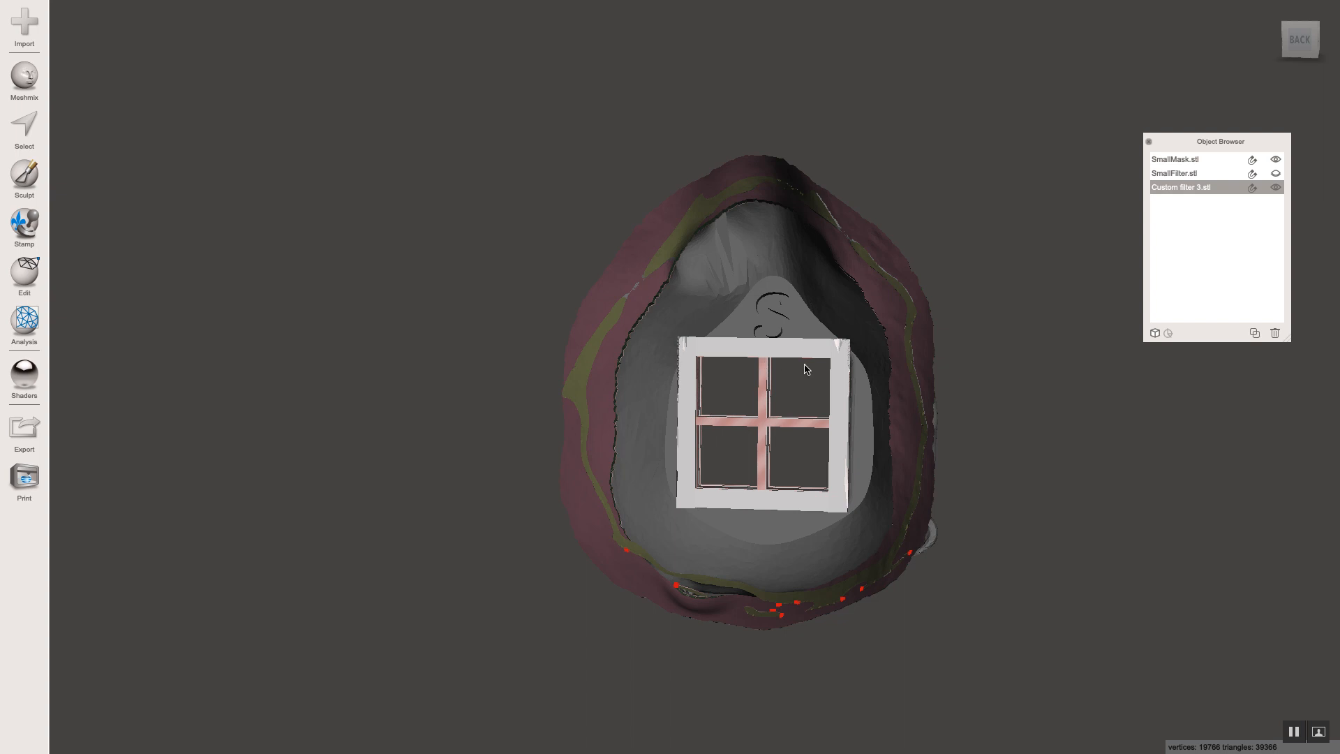
scroll(915, 383, down, 2)
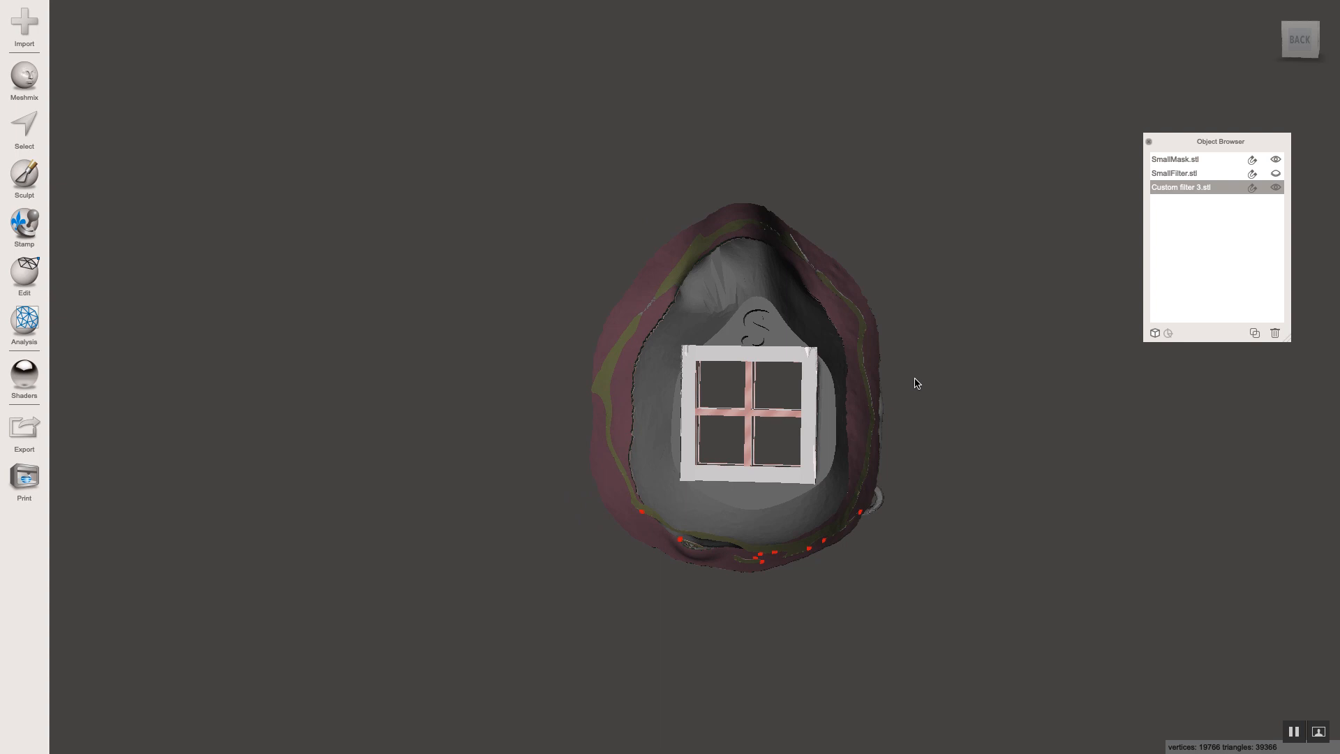
right_drag(918, 378, 558, 351)
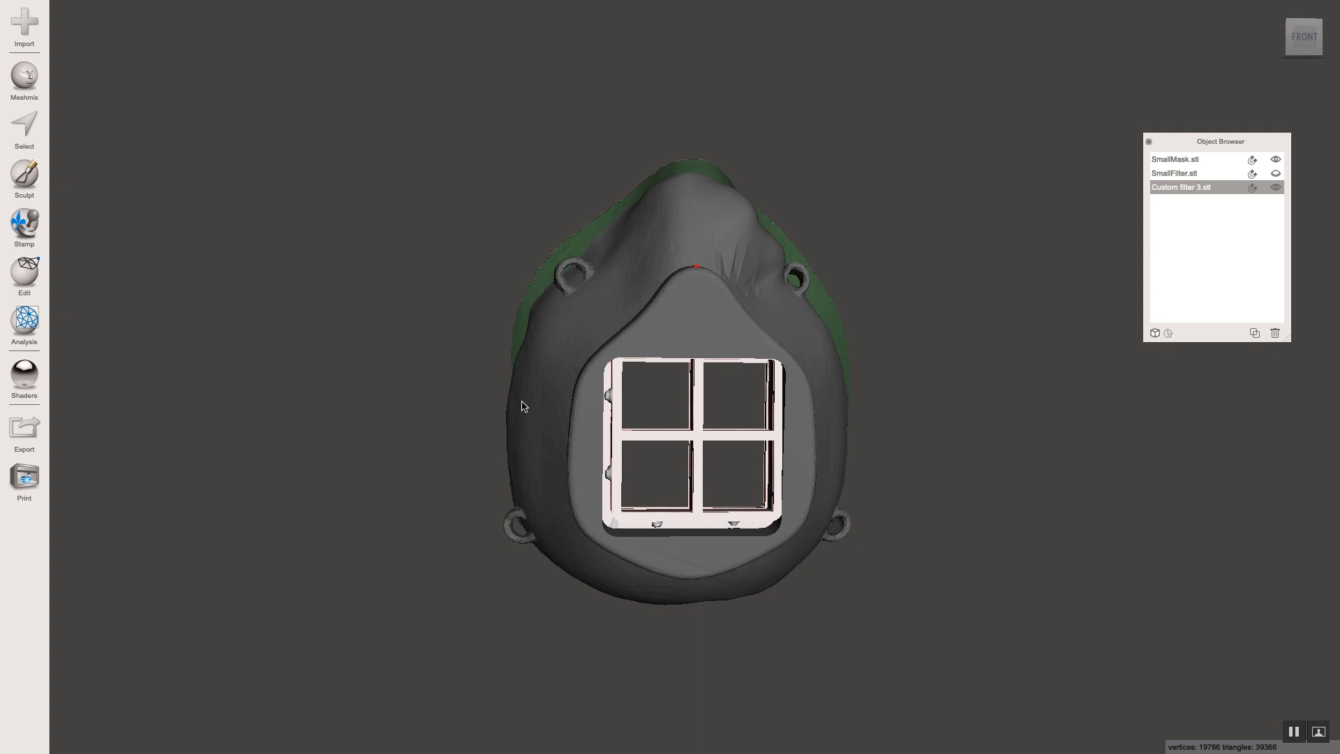
right_drag(251, 380, 278, 383)
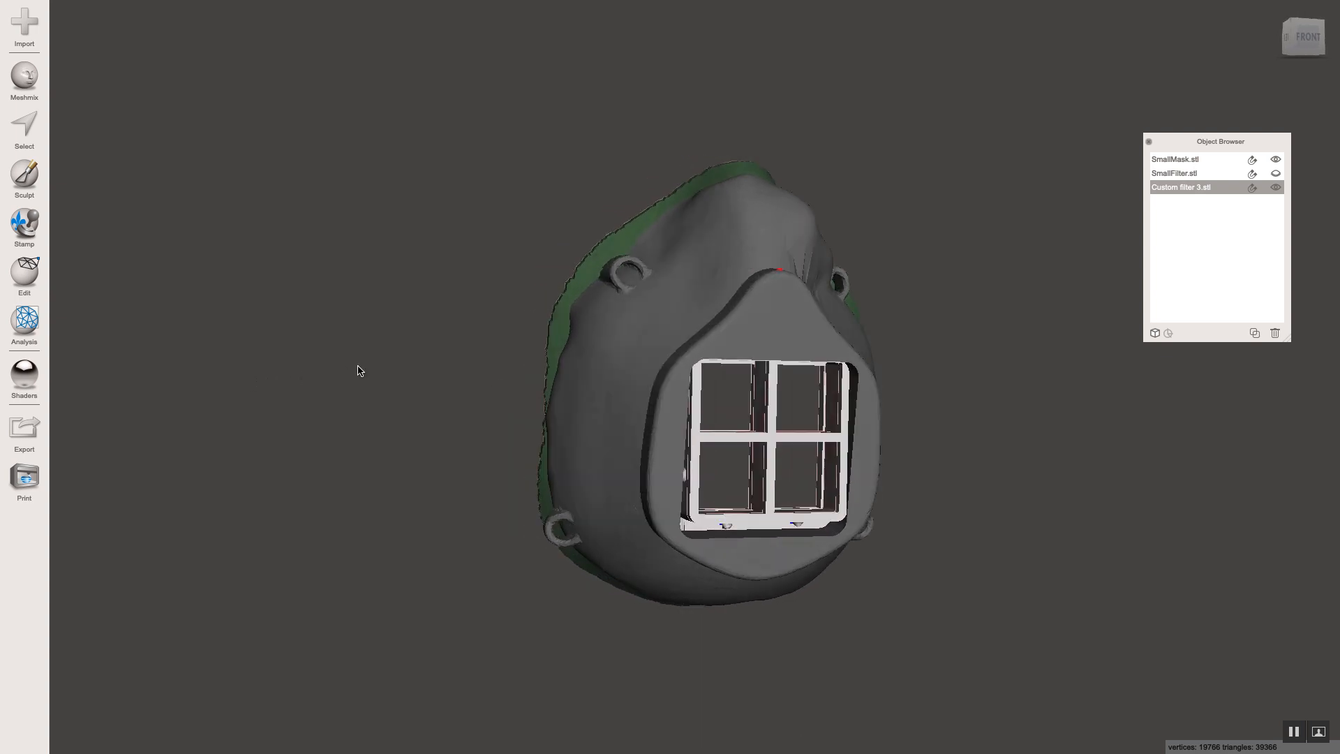
Step: Add a torus primitive and scale it down uniformly to a Size Y of 10 mm
click(25, 79)
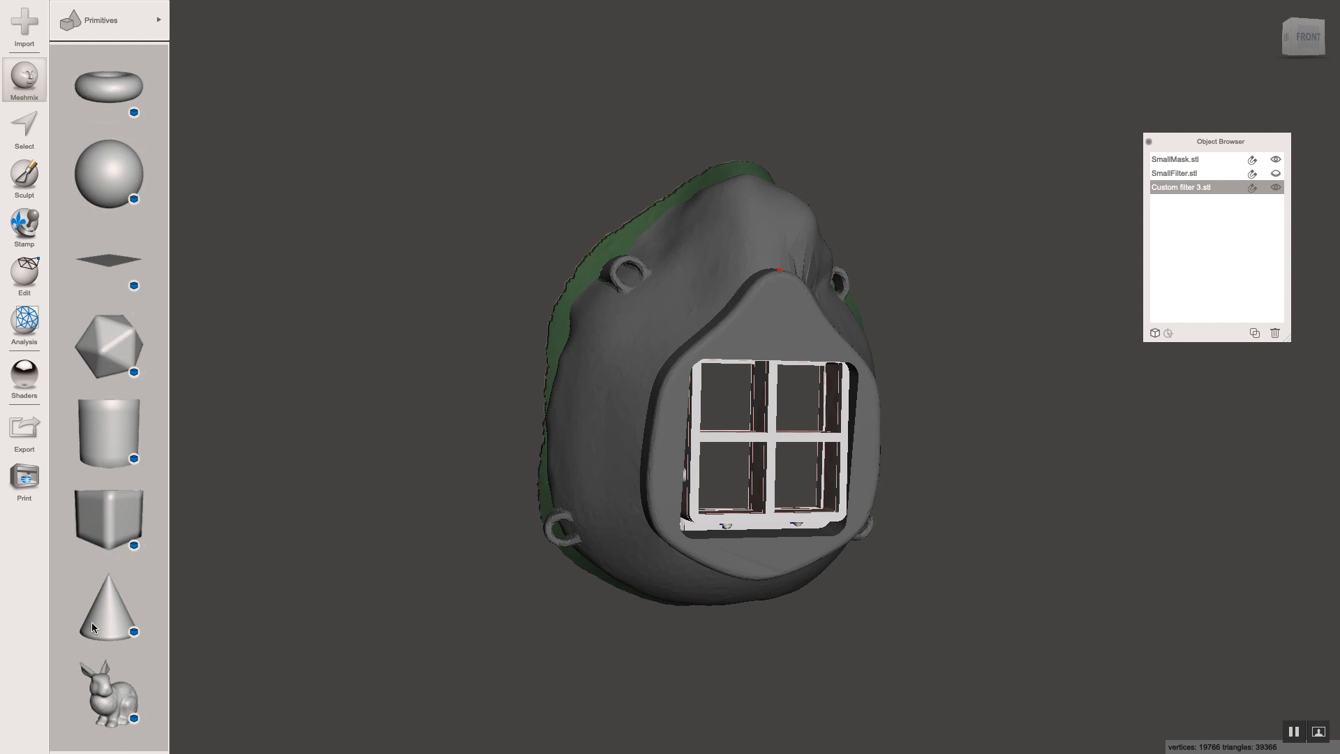
drag(108, 85, 316, 183)
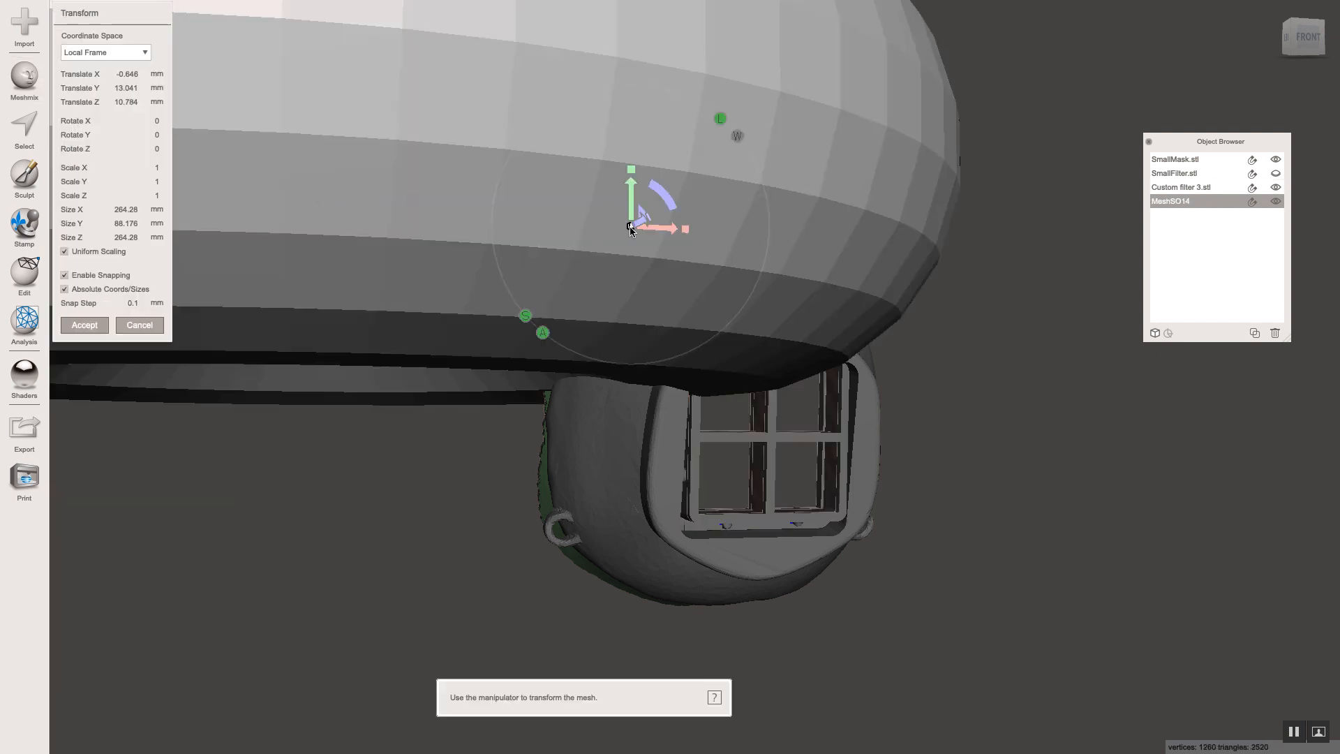
drag(630, 228, 559, 253)
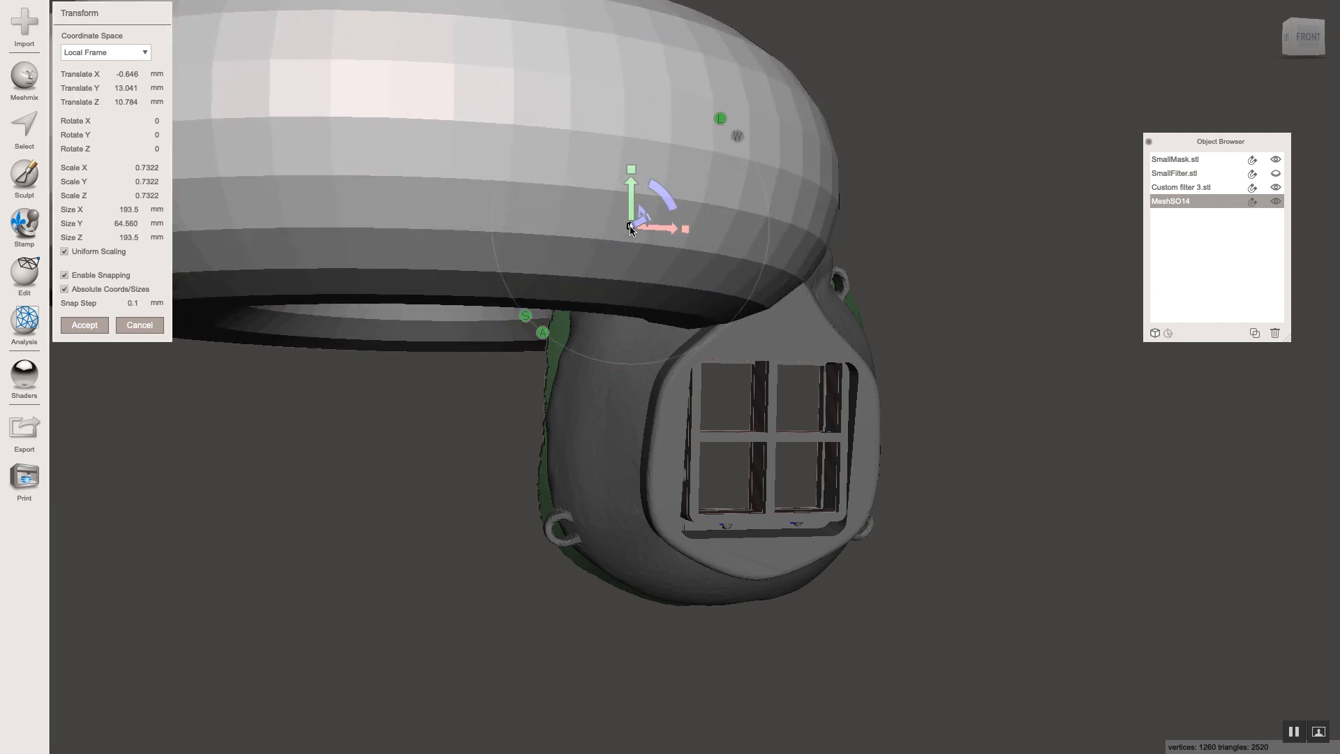
drag(630, 229, 451, 341)
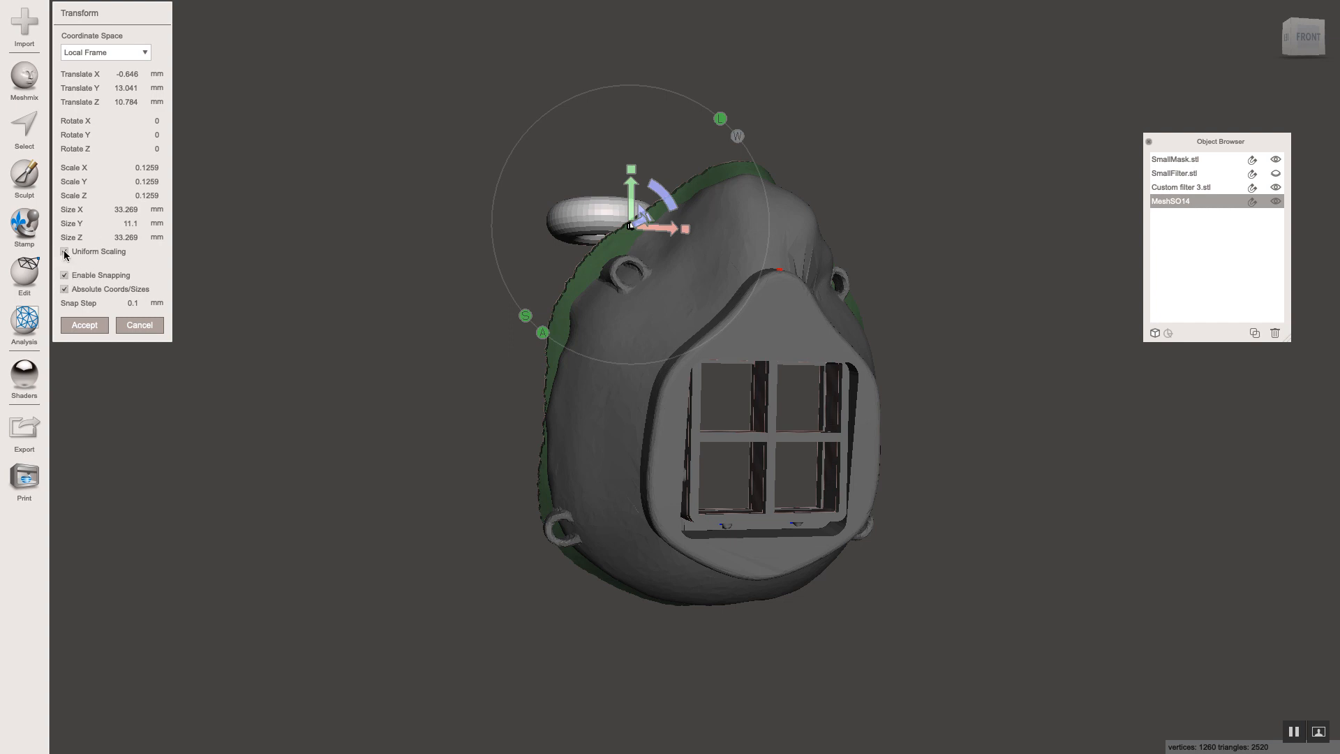
click(127, 223)
text(10)
key(Return)
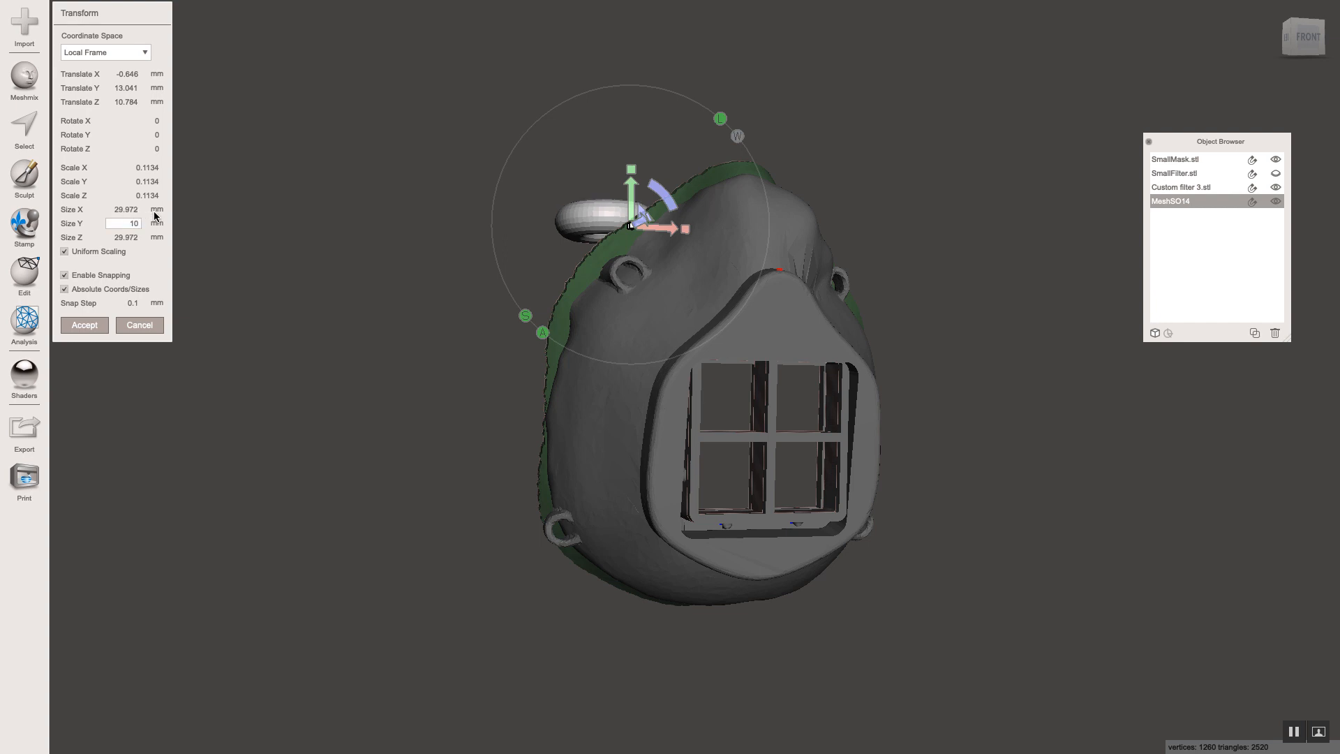
Step: Shrink the torus uniformly to about 16.5 mm across and move it forward to Translate Z 100.5 mm
right_drag(497, 193, 473, 381)
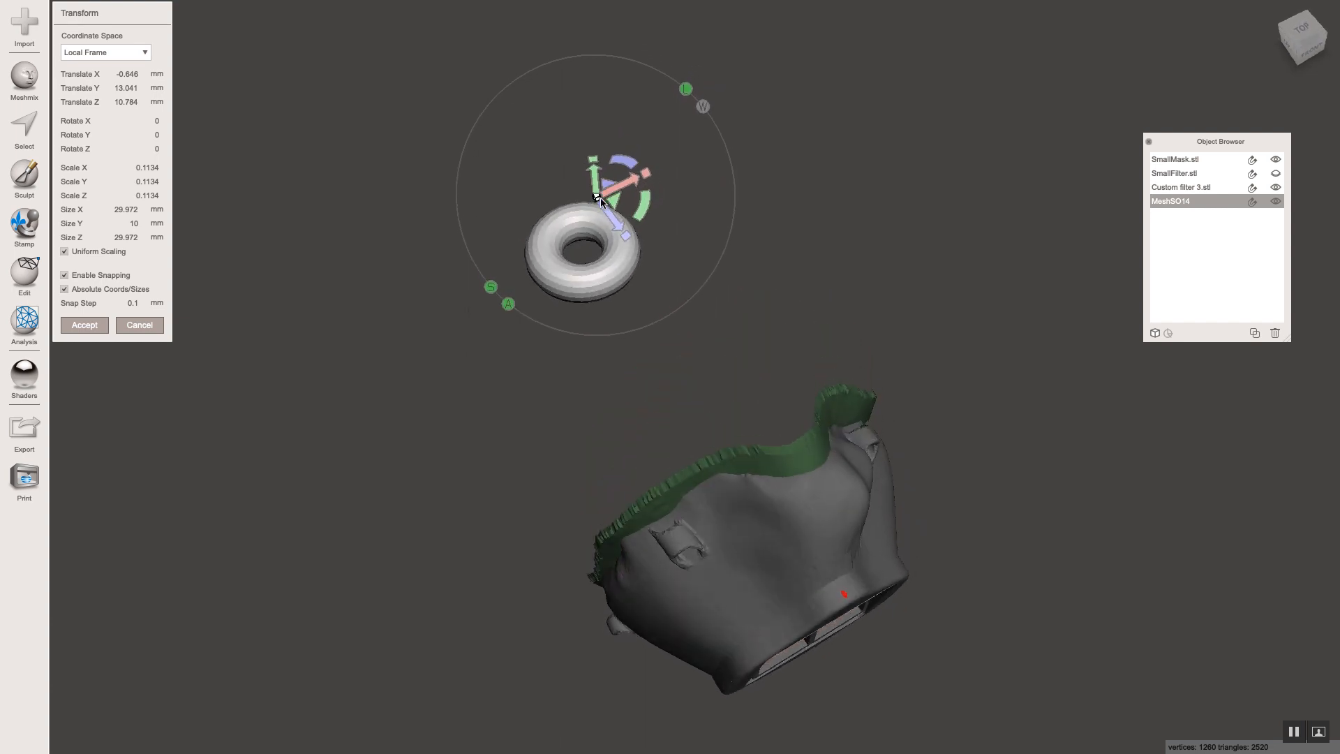
drag(597, 201, 500, 263)
right_drag(499, 263, 606, 232)
drag(591, 199, 871, 298)
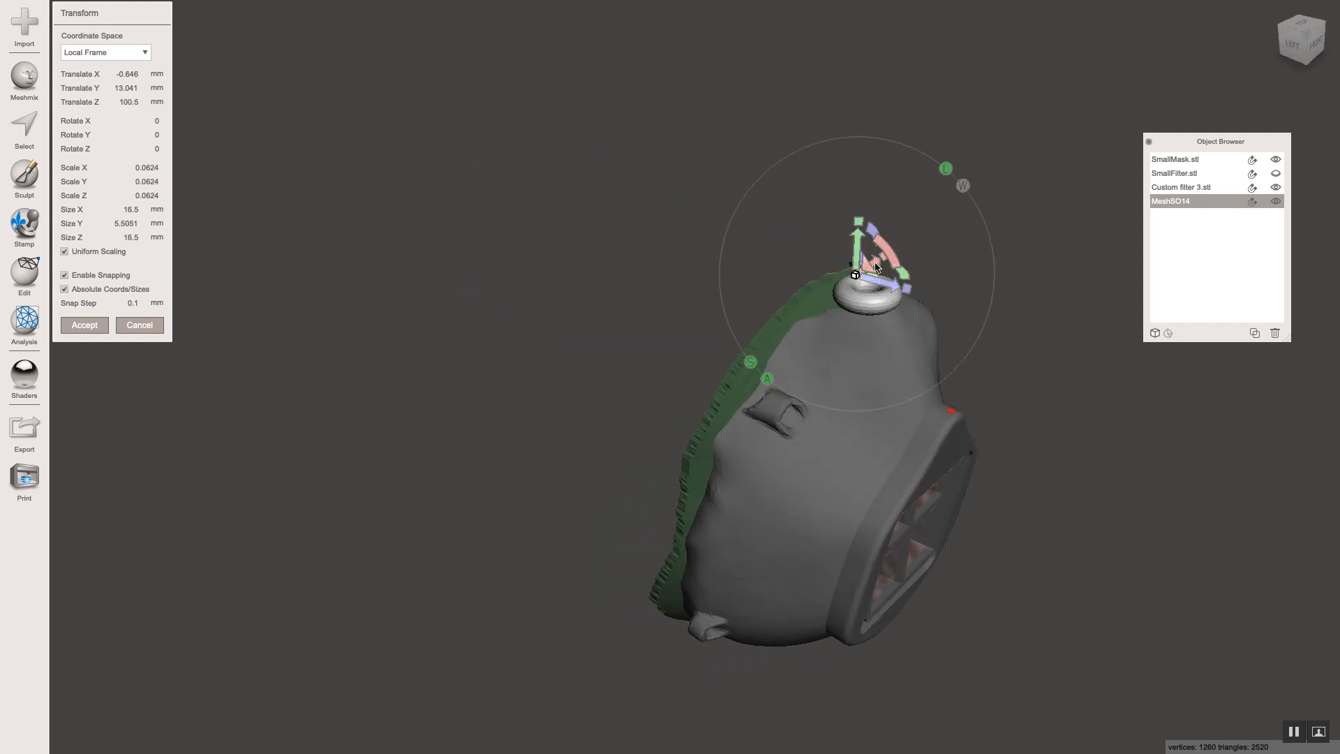
Step: Move the torus beside the mask, between the two strap loops, to Translate X -47.4 and Y -27.7 mm
right_drag(876, 267, 885, 359)
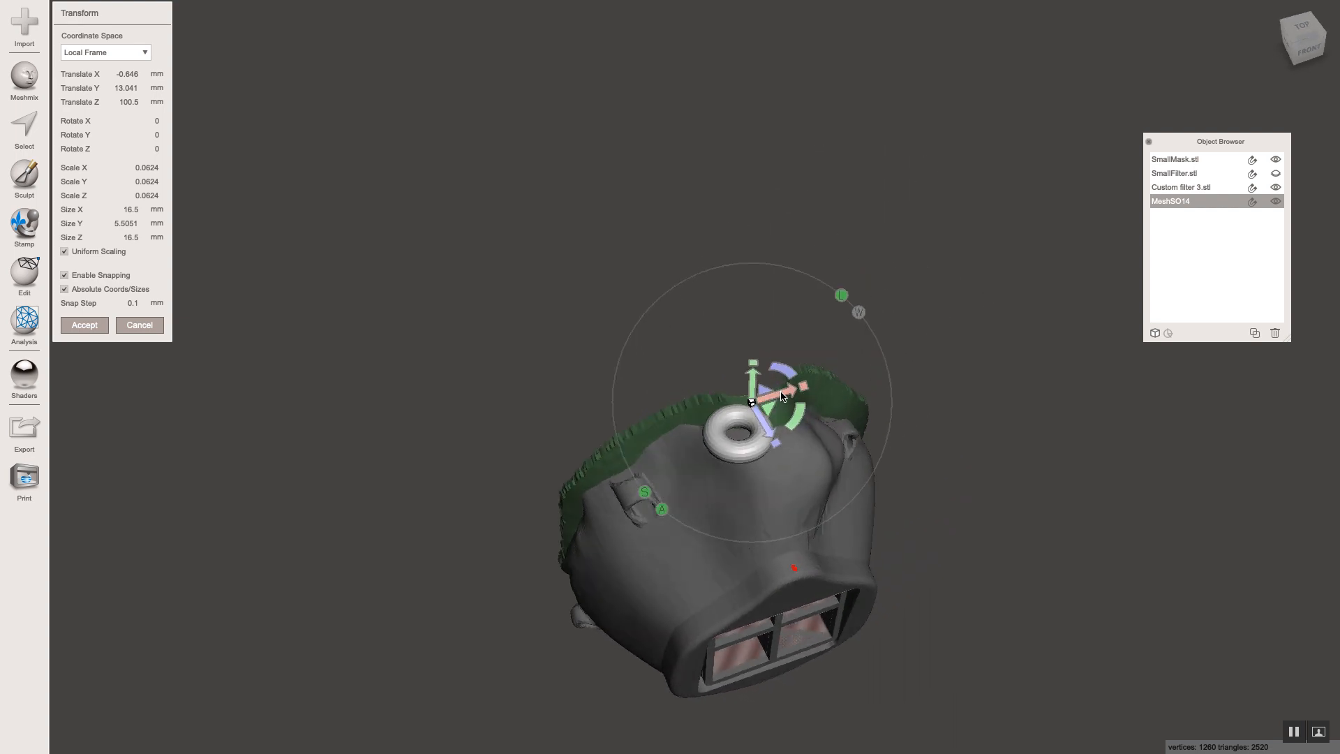
drag(771, 391, 644, 520)
right_drag(644, 520, 500, 221)
drag(518, 169, 527, 341)
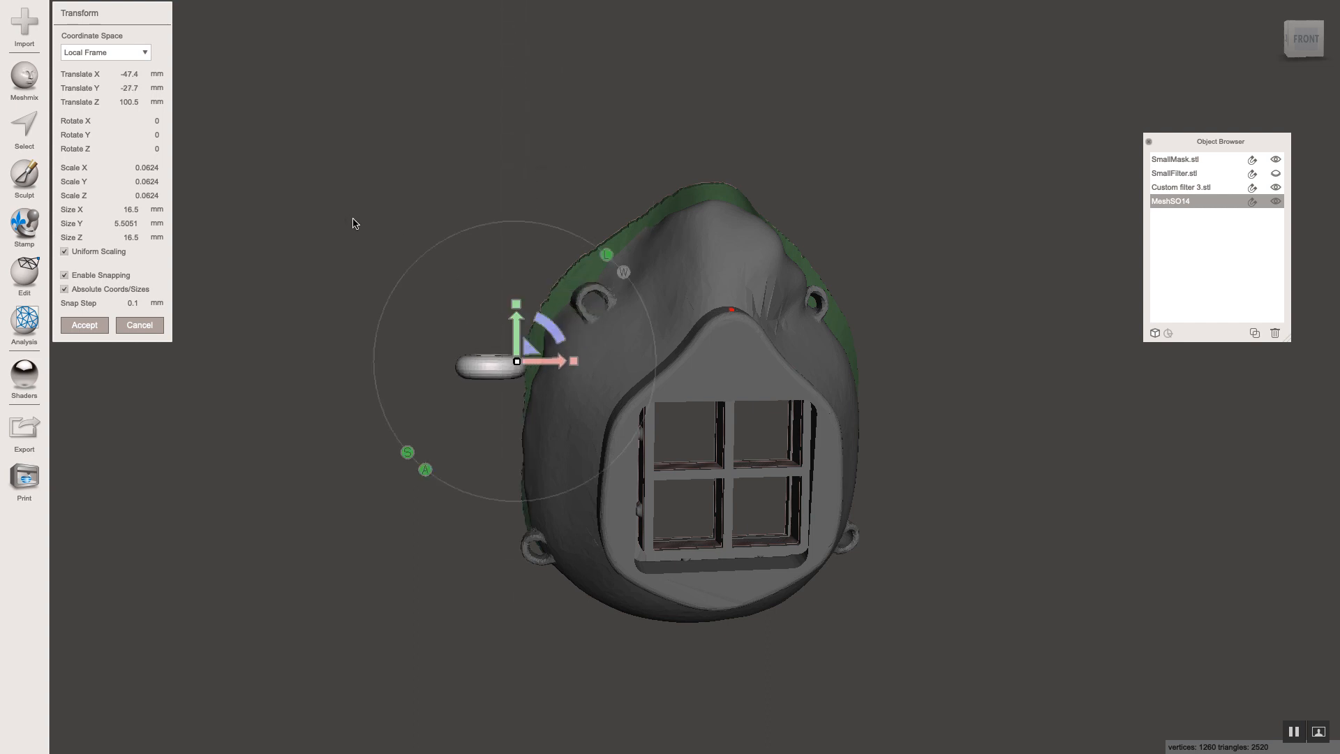
Step: Rotate the torus about 109.92° on X, push it into the mask's side at Translate X -36.7 mm, and accept the transform
right_drag(353, 222, 644, 300)
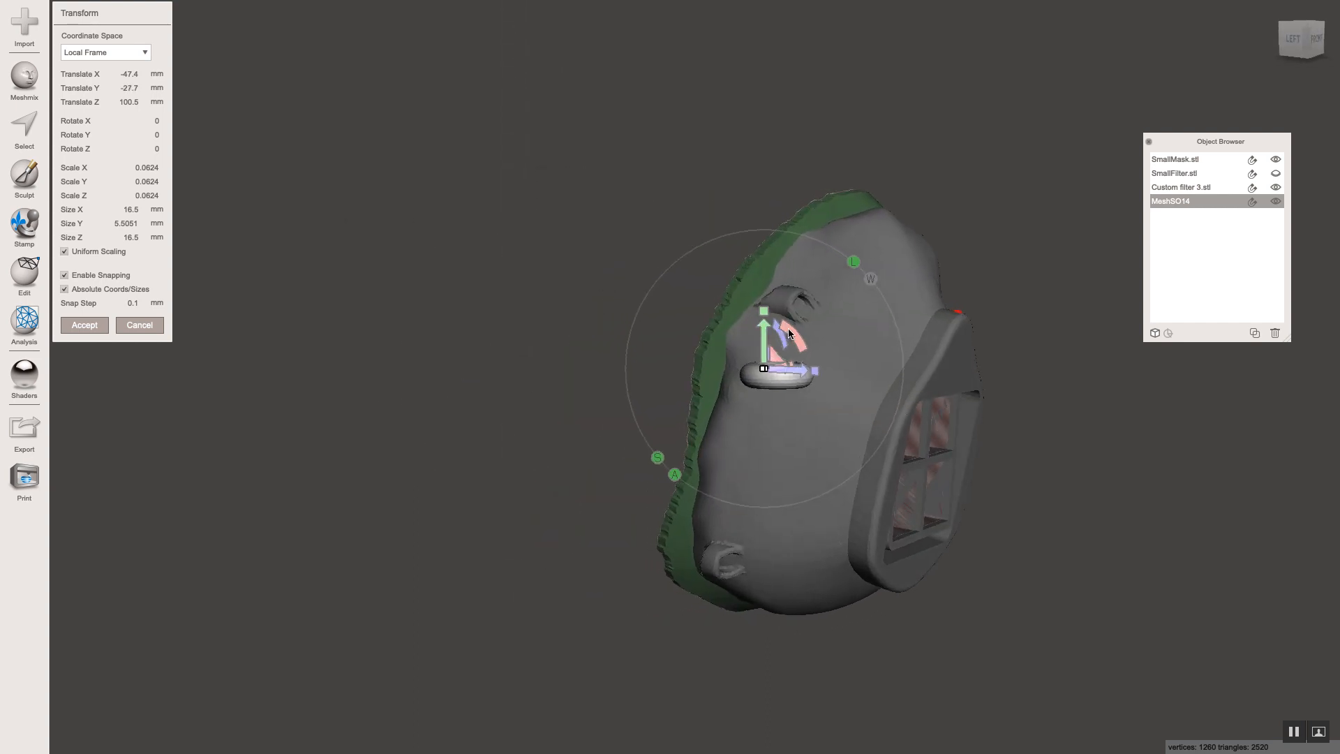
drag(789, 334, 817, 467)
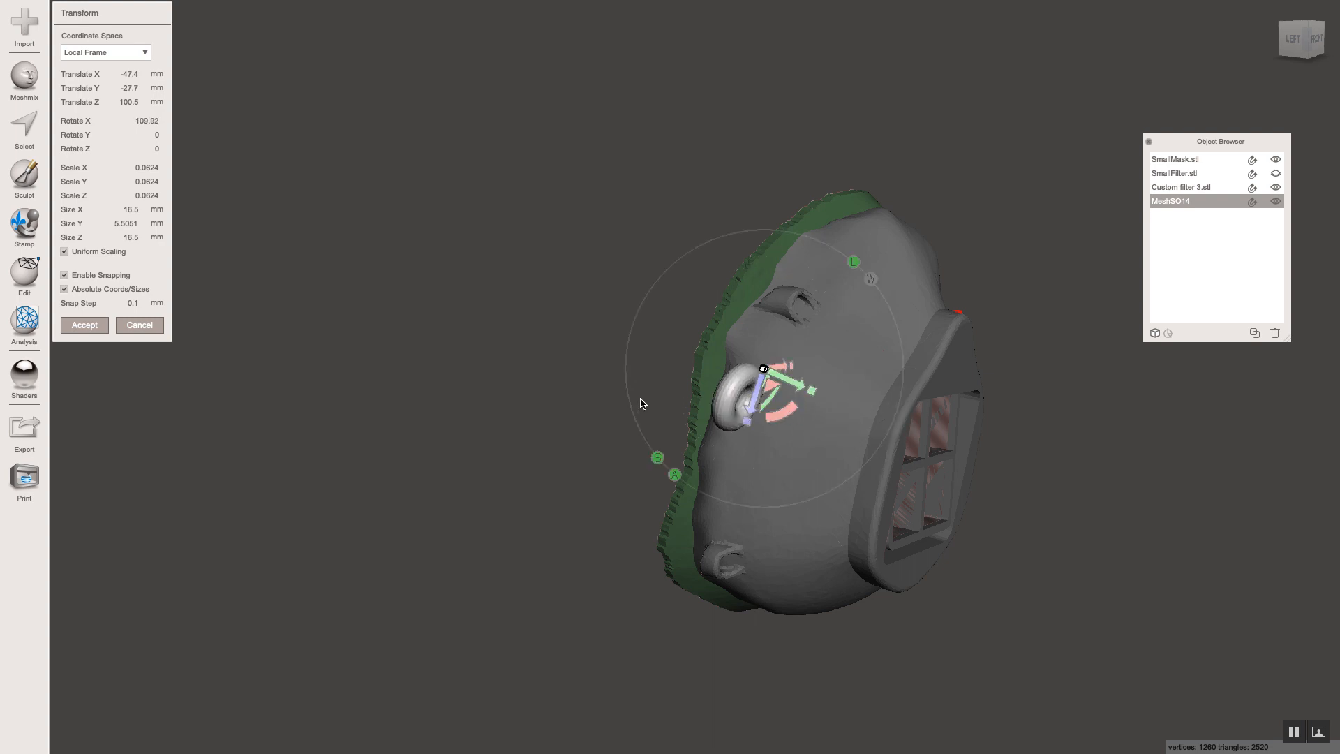
right_drag(642, 403, 512, 365)
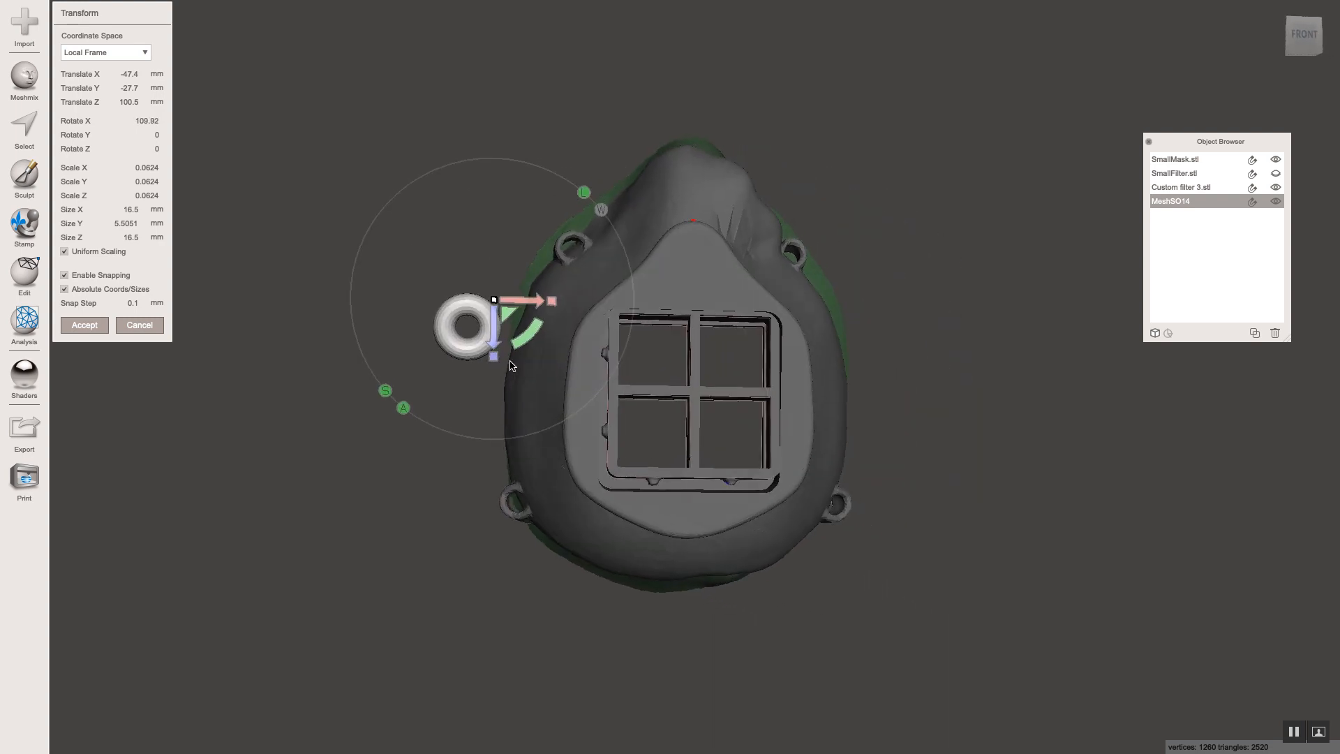
drag(518, 302, 559, 304)
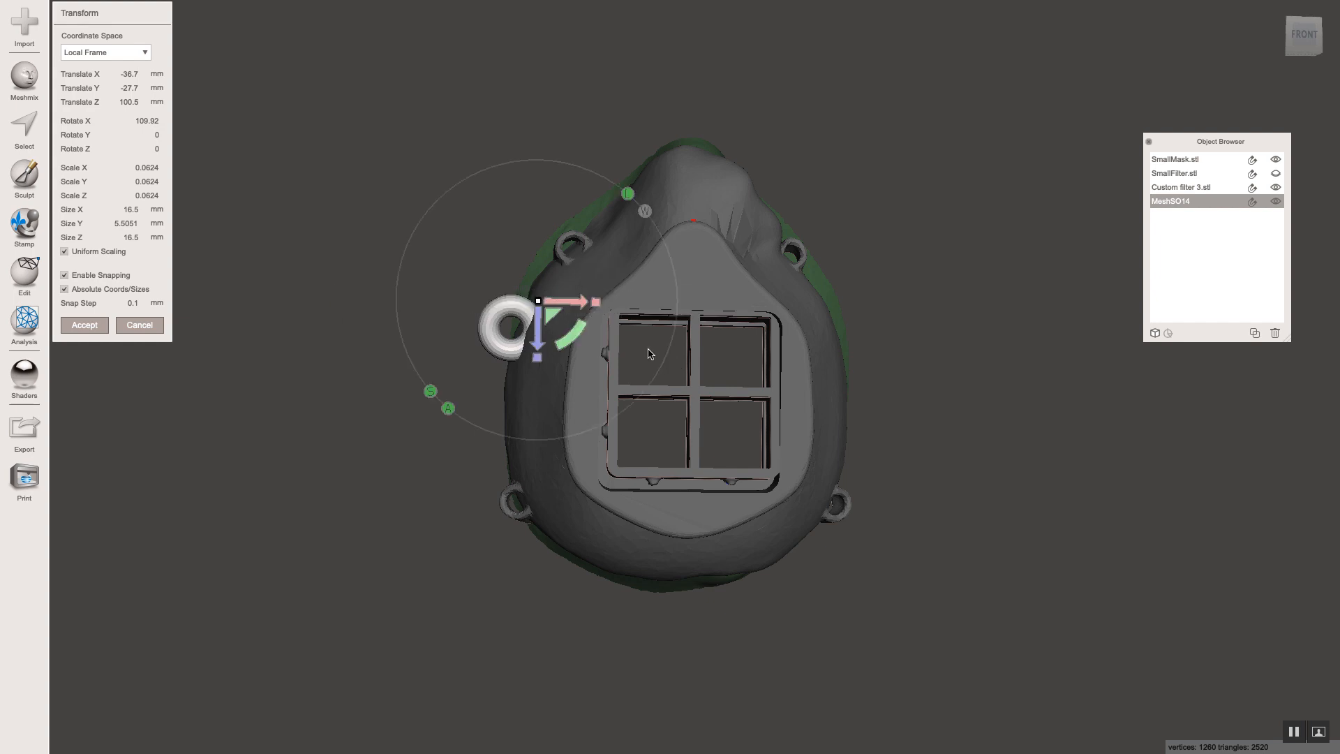
right_drag(649, 352, 683, 370)
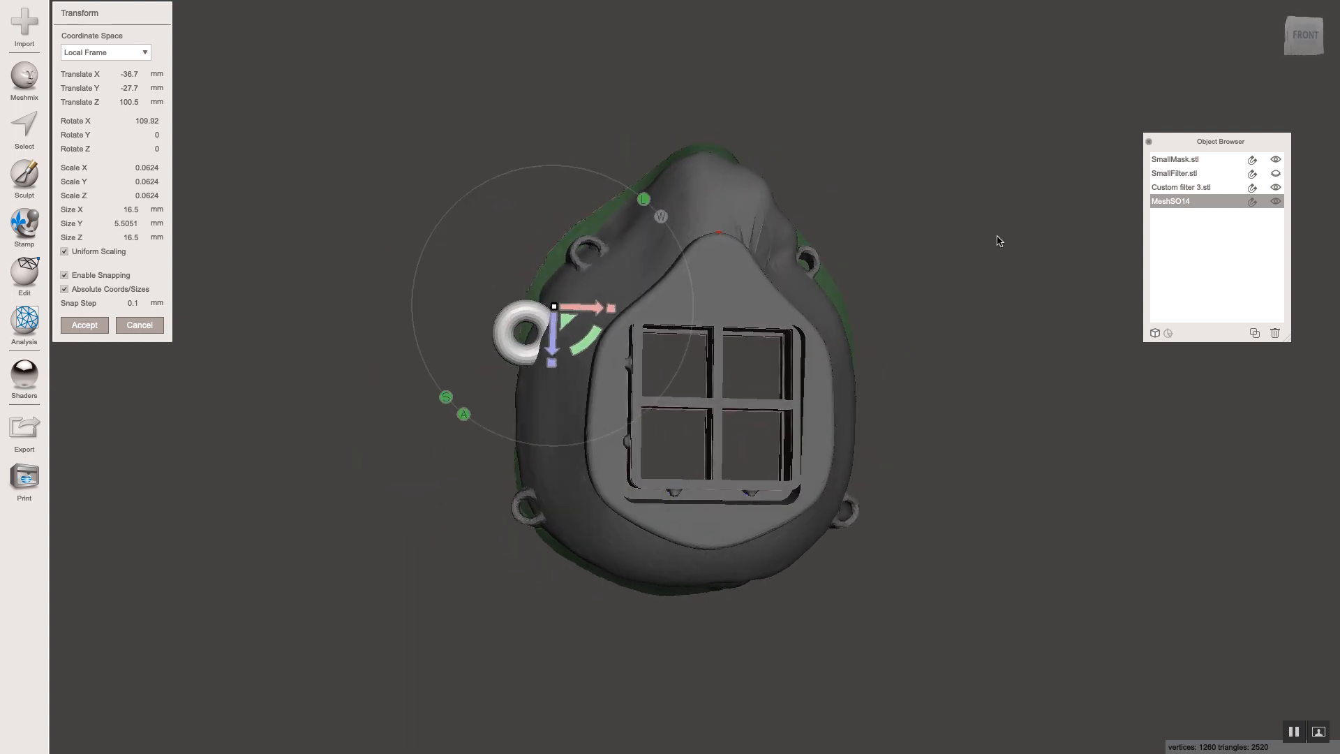
click(91, 324)
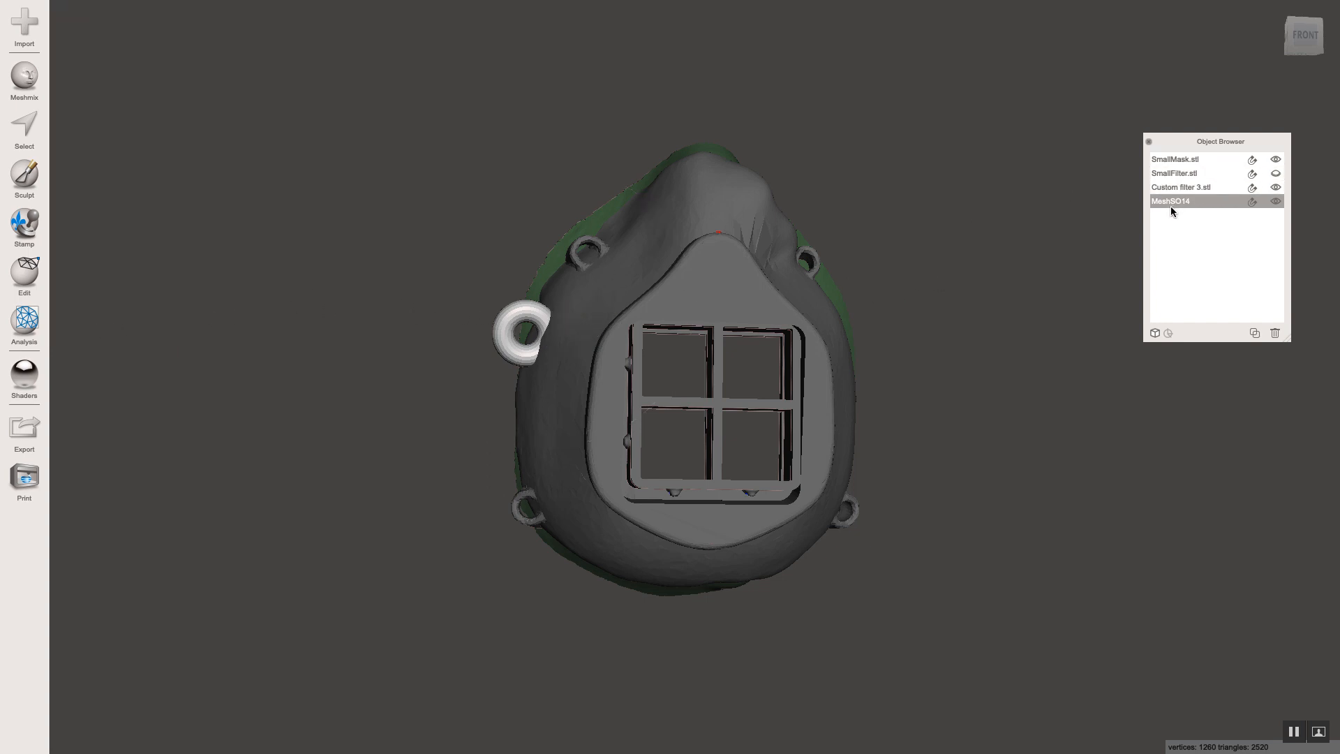
Step: Try combining the torus with SmallMask.stl into a single object, and undo the combine
shift+click(1171, 187)
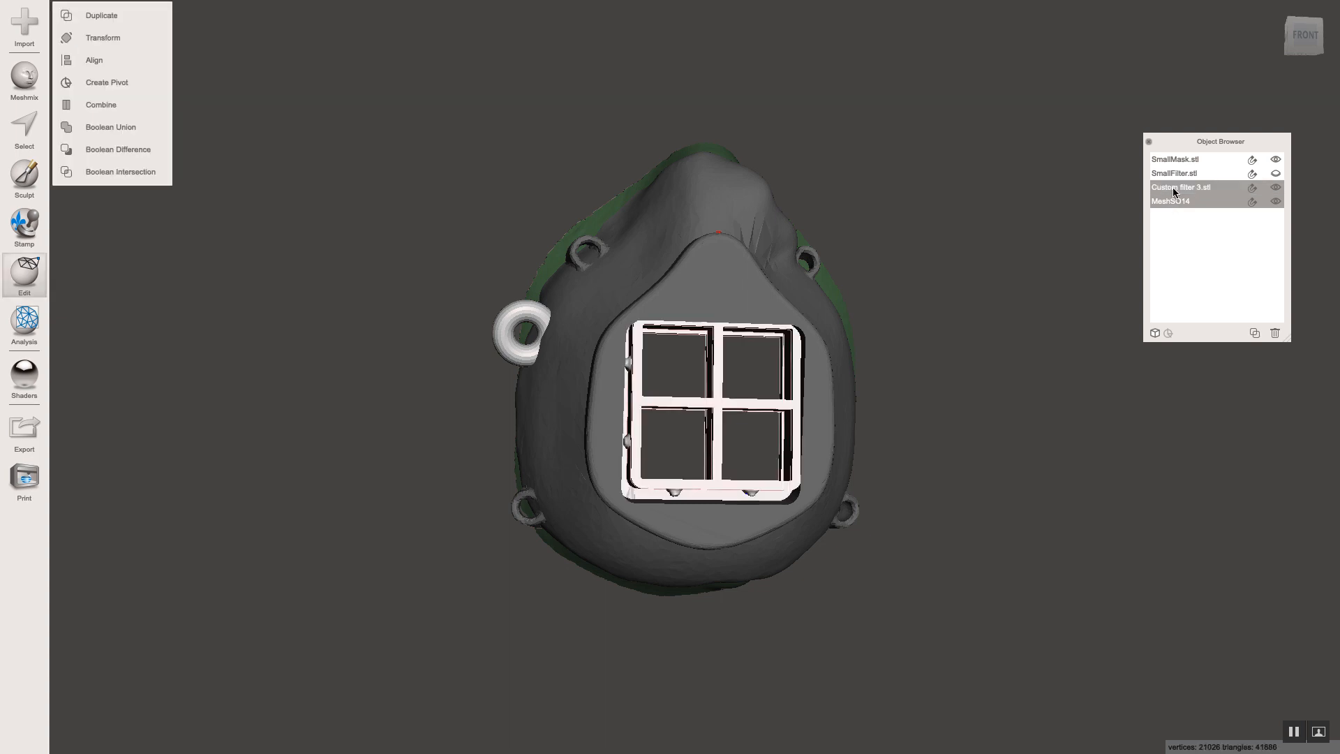
click(1179, 201)
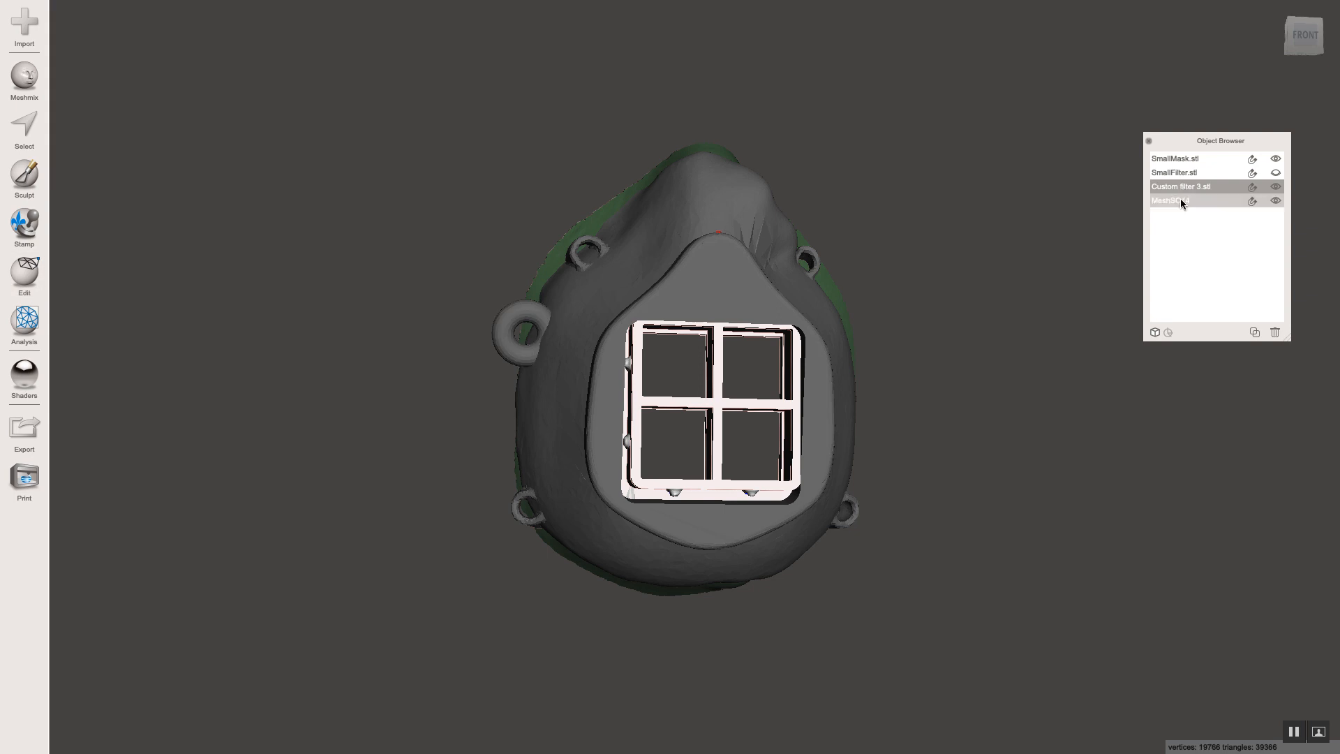
click(1180, 160)
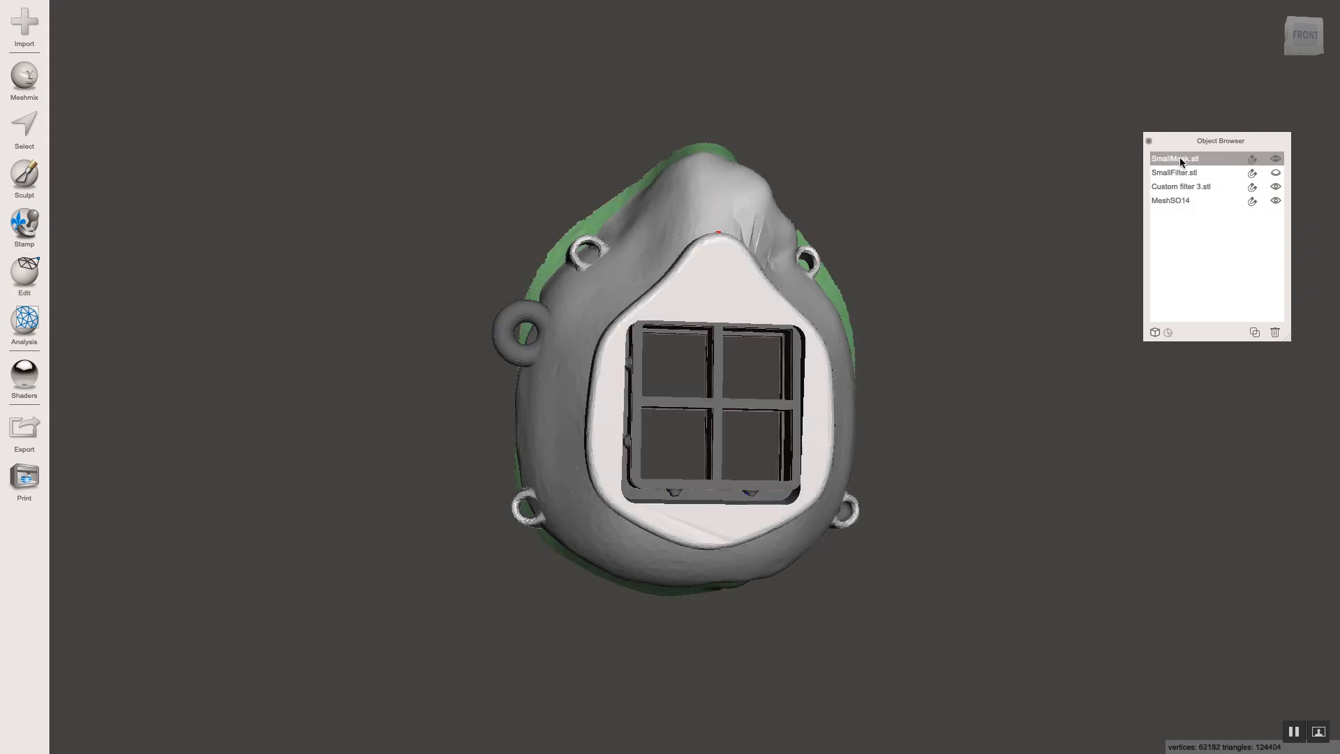
shift+click(1172, 201)
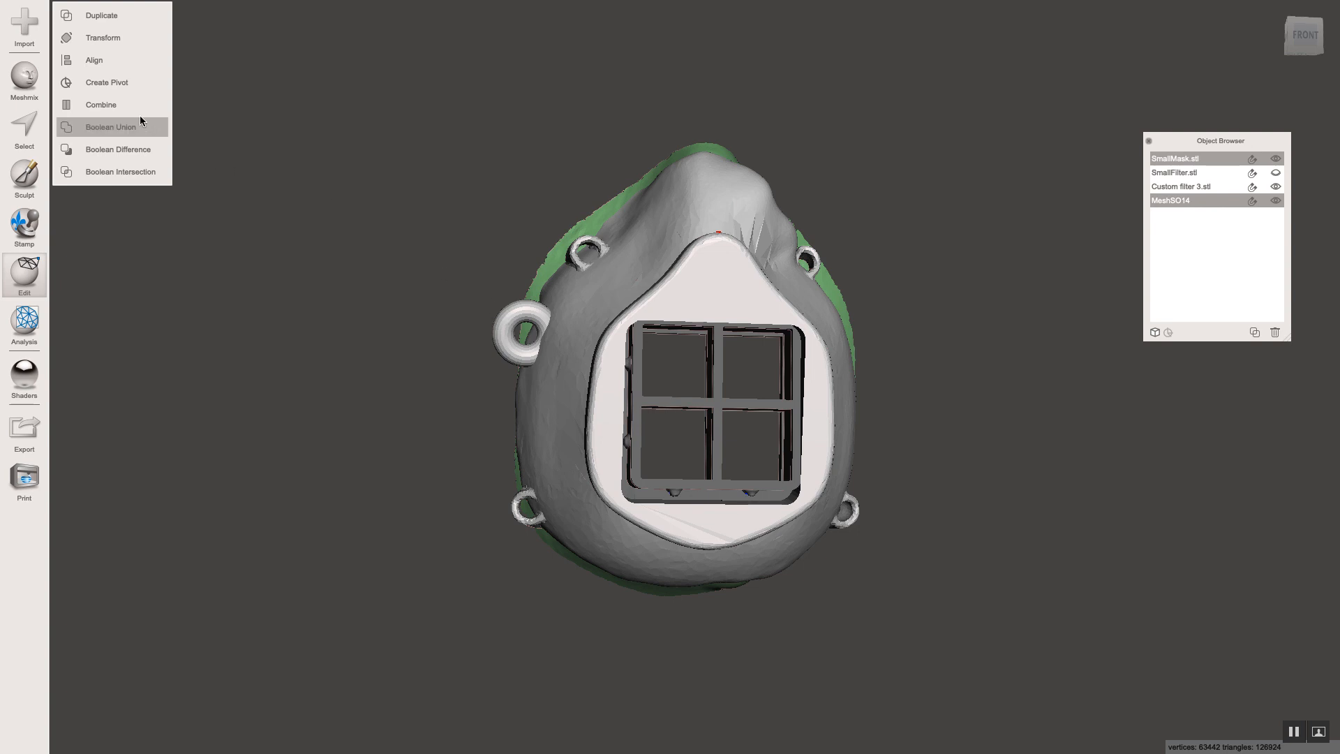
click(119, 104)
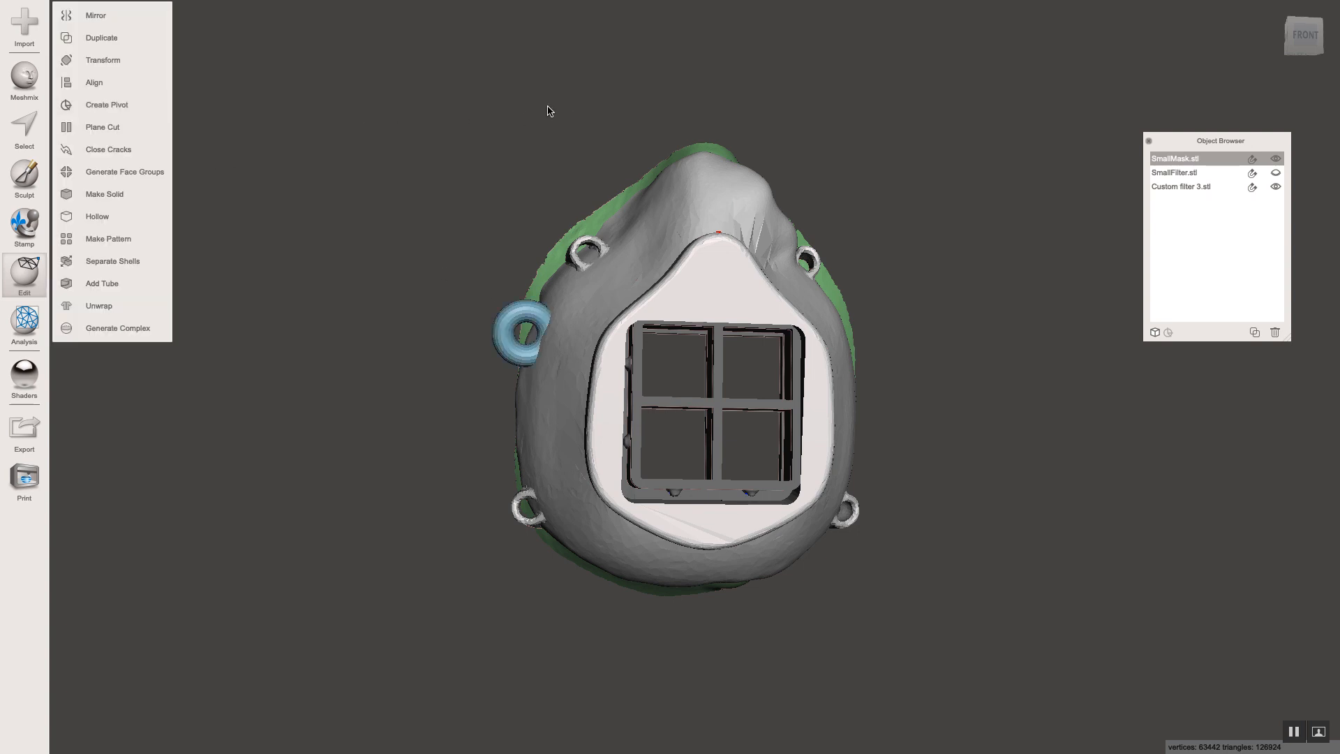
right_drag(547, 111, 470, 114)
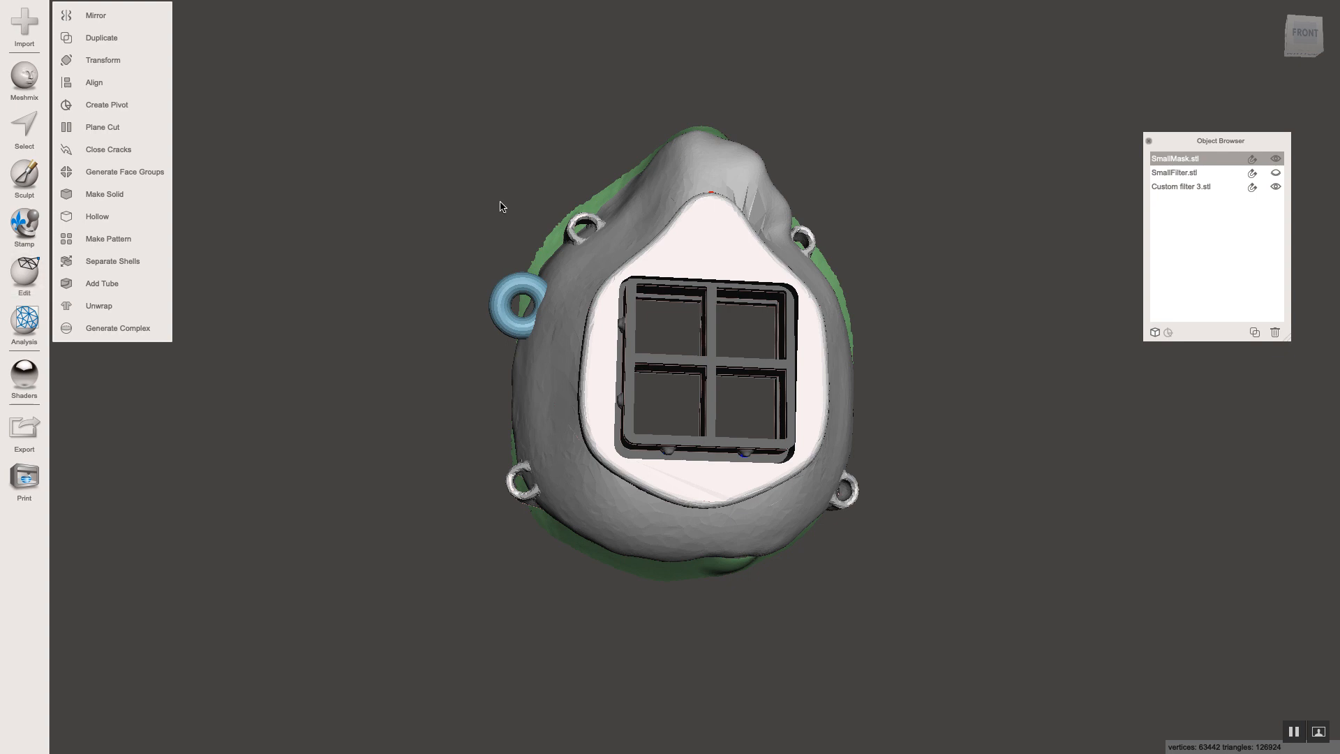
key(super+z)
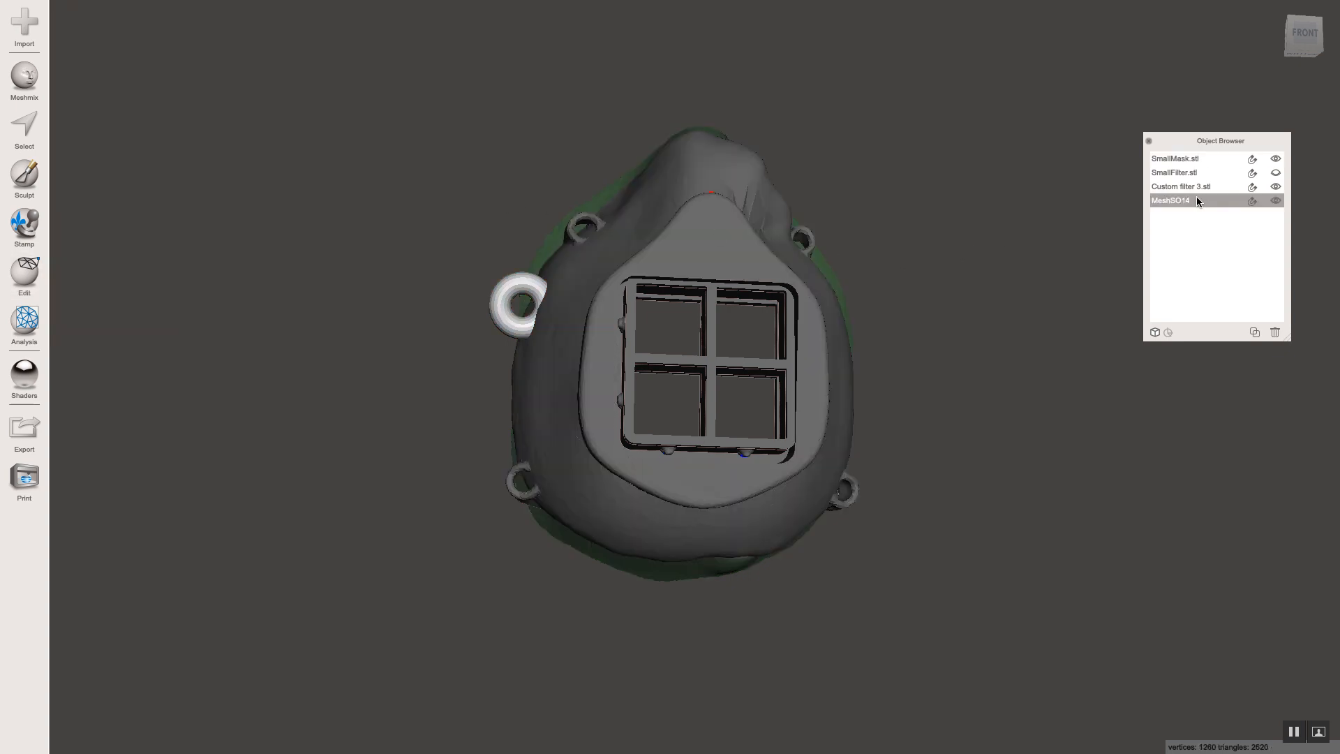
Step: Duplicate the torus and move the copy down beside the lower strap loop, to Translate X -38.1, Y -60.90 and Z 88.462 mm
click(1254, 333)
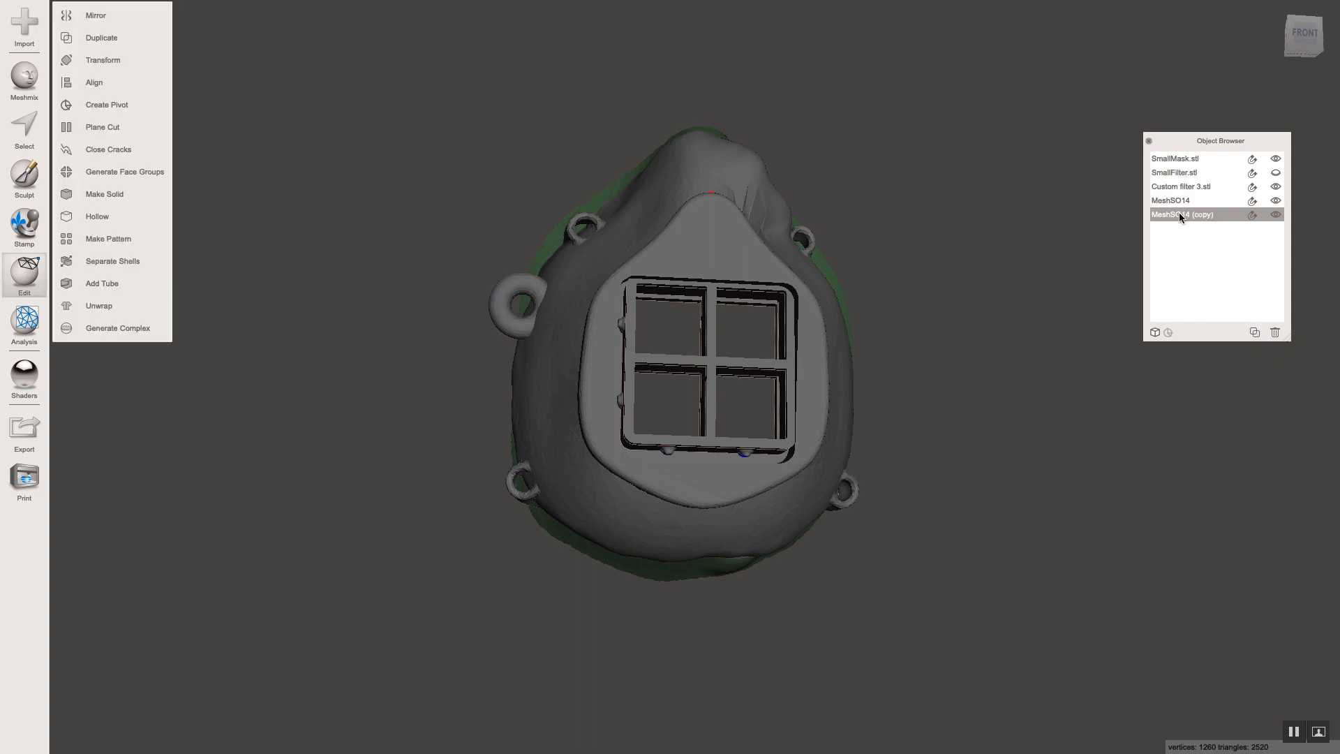
right_drag(476, 248, 483, 257)
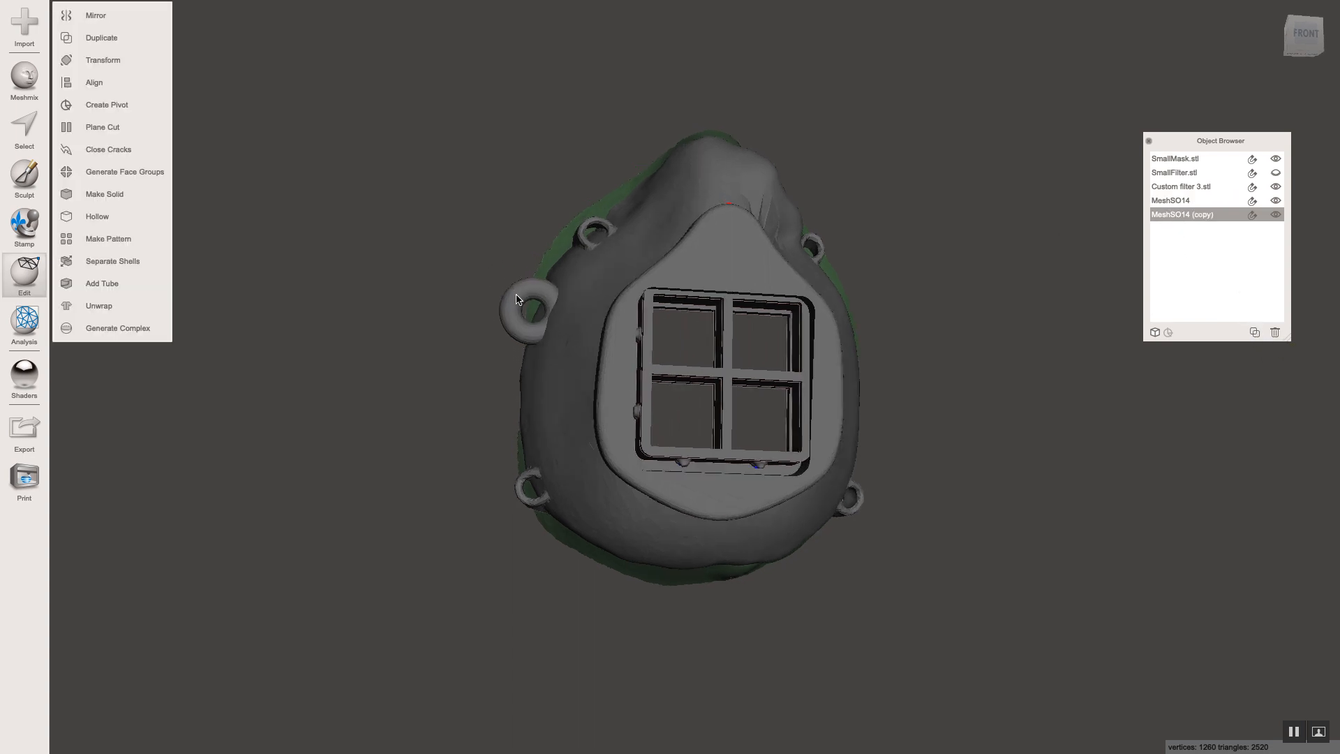
click(103, 60)
drag(559, 300, 552, 416)
mouse_move(550, 442)
mouse_down()
mouse_move(540, 440)
mouse_move(574, 436)
mouse_up()
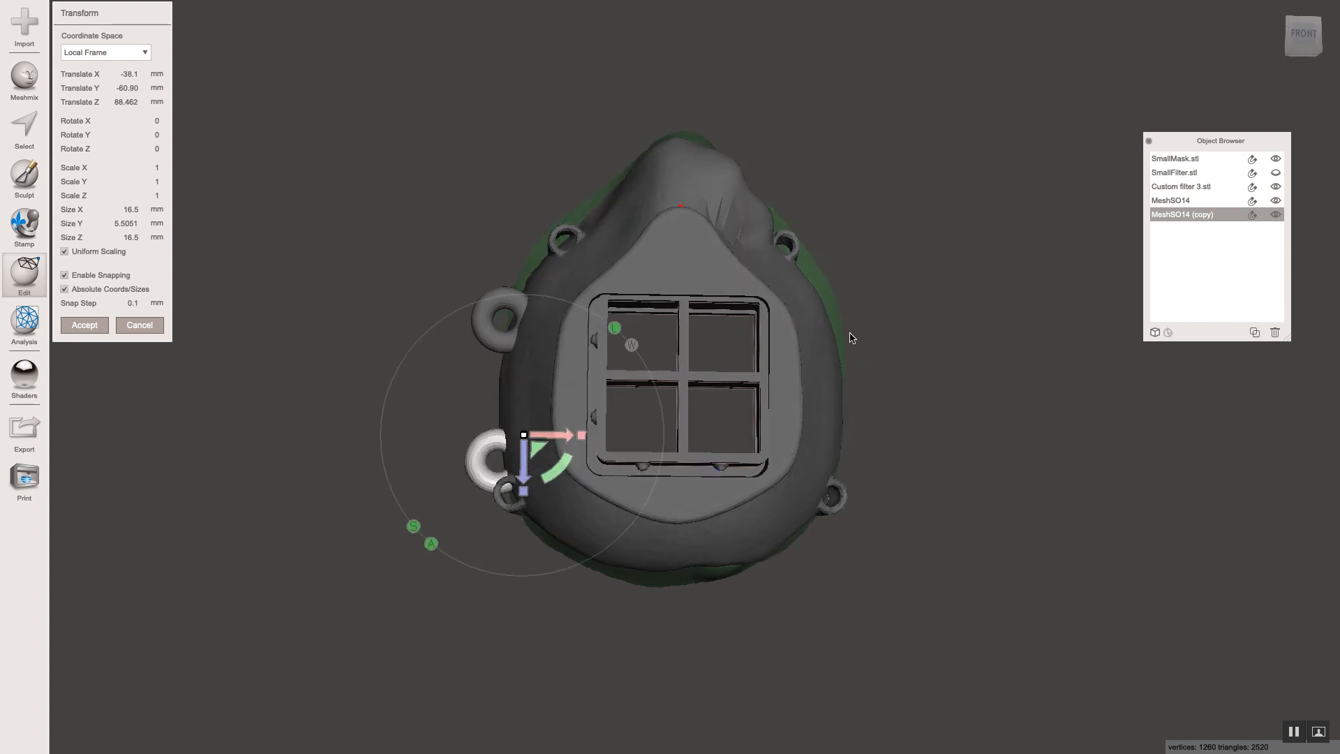
click(85, 324)
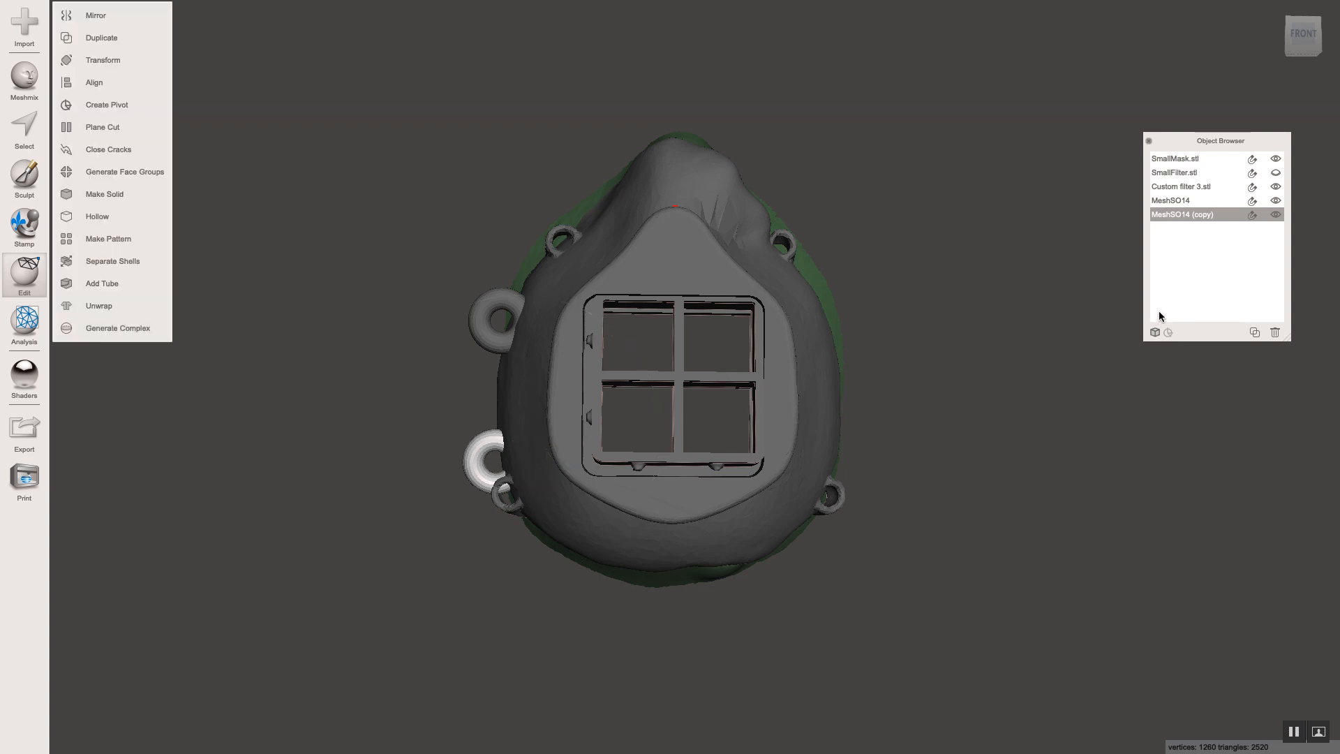
Step: Duplicate the lower torus and move the copy straight across to the mask's opposite side, at Translate X 48.4 mm
click(1254, 332)
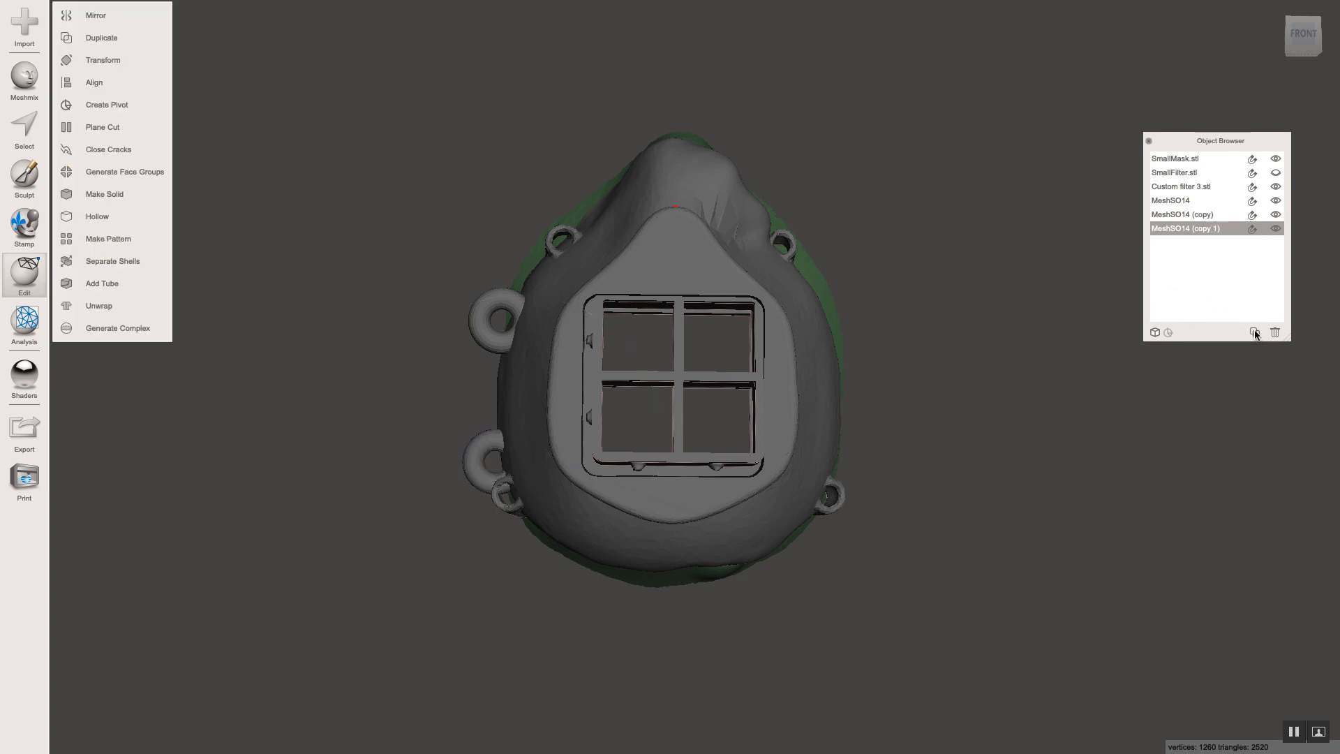
click(103, 60)
drag(538, 437, 870, 447)
click(78, 326)
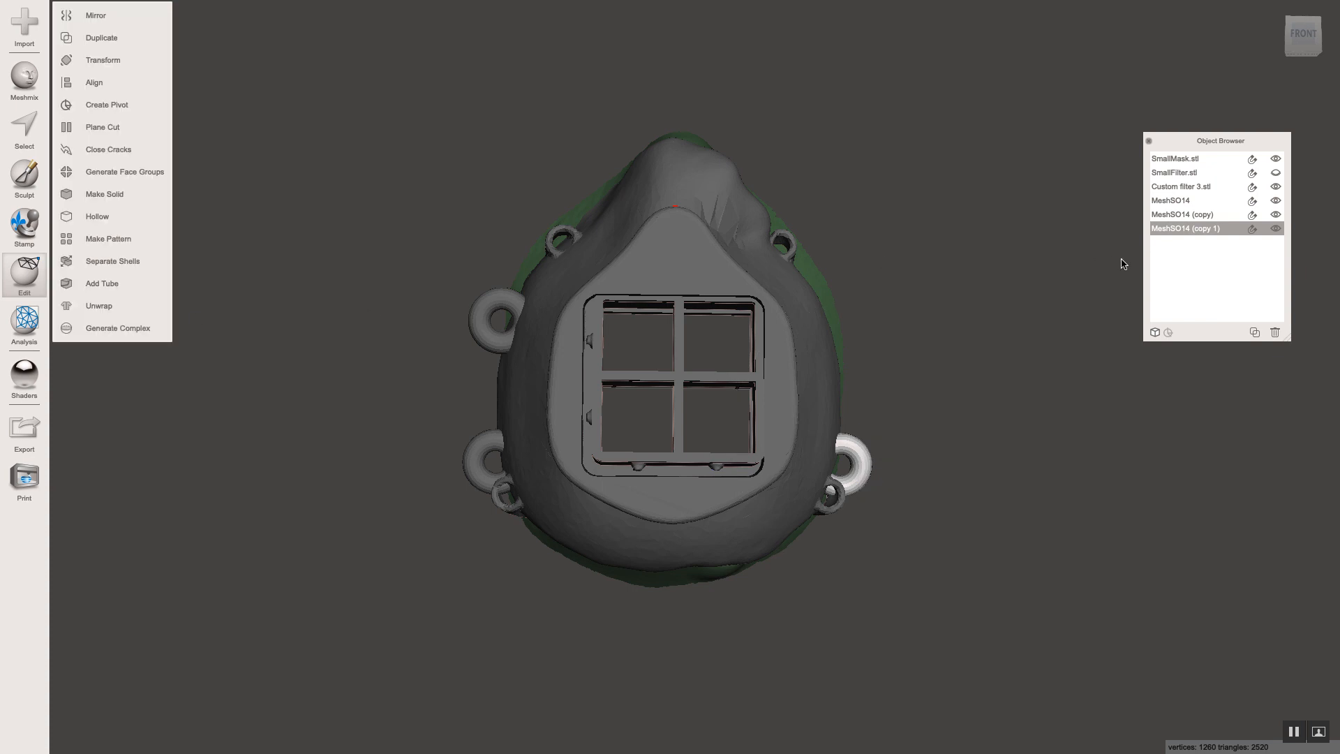
Step: Duplicate that torus and raise the copy level with the original upper torus, to Translate Y -25.83 and Z 101.17 mm
click(1254, 333)
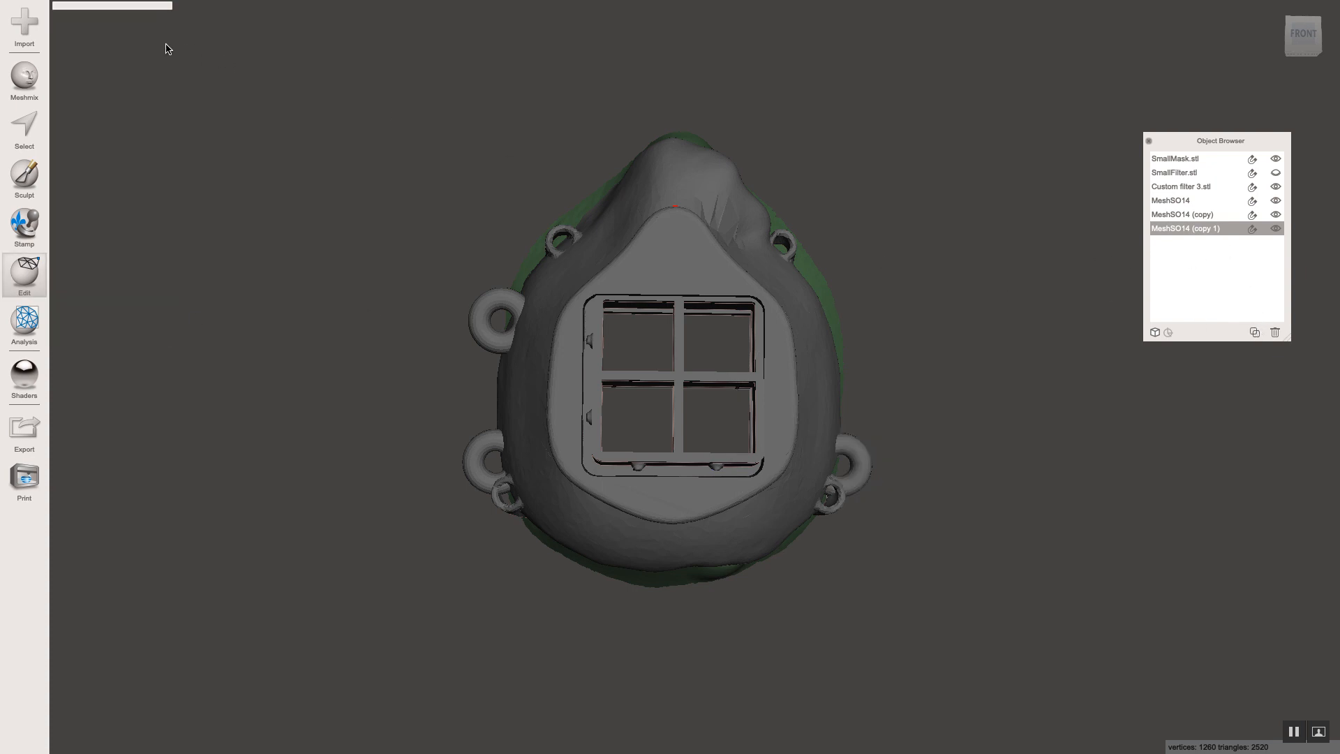
click(99, 60)
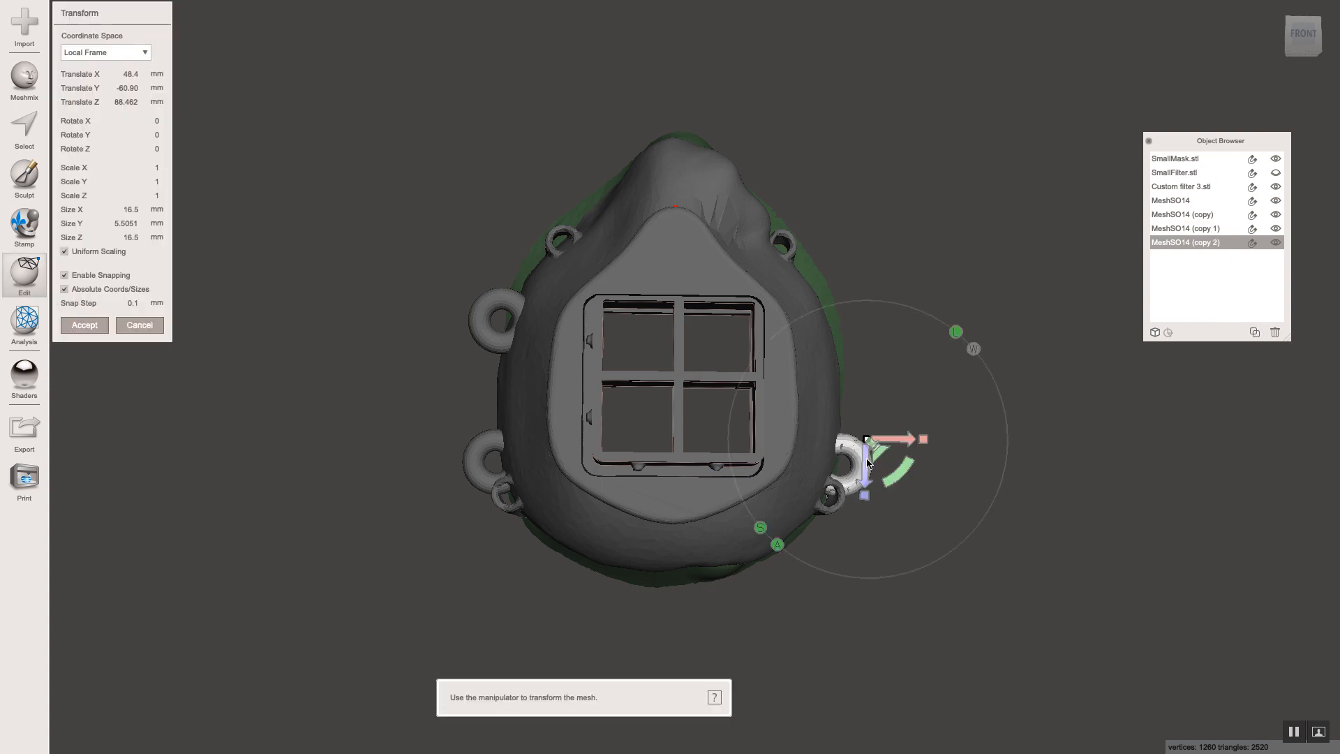
drag(864, 462, 844, 309)
right_drag(985, 418, 1024, 420)
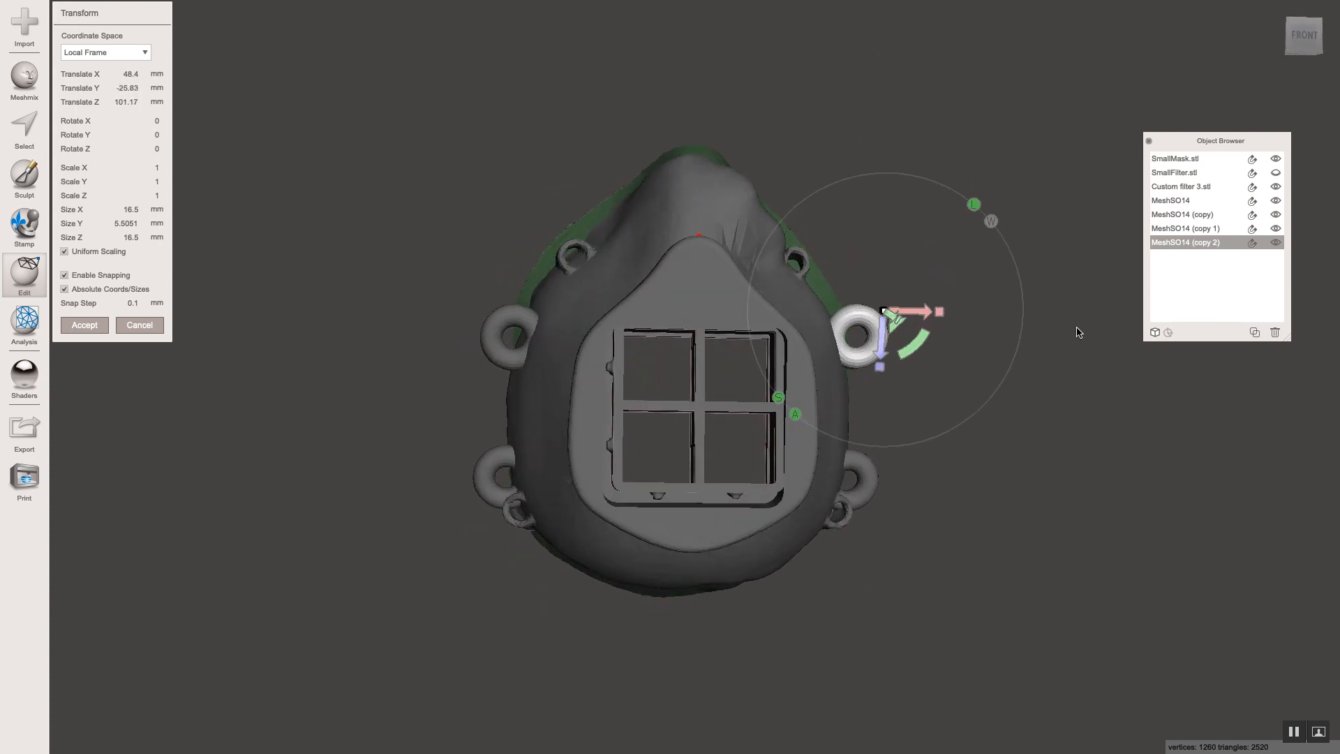
Step: Select all four tori together with SmallMask.stl and combine them into one object
shift+click(1167, 228)
shift+click(1166, 214)
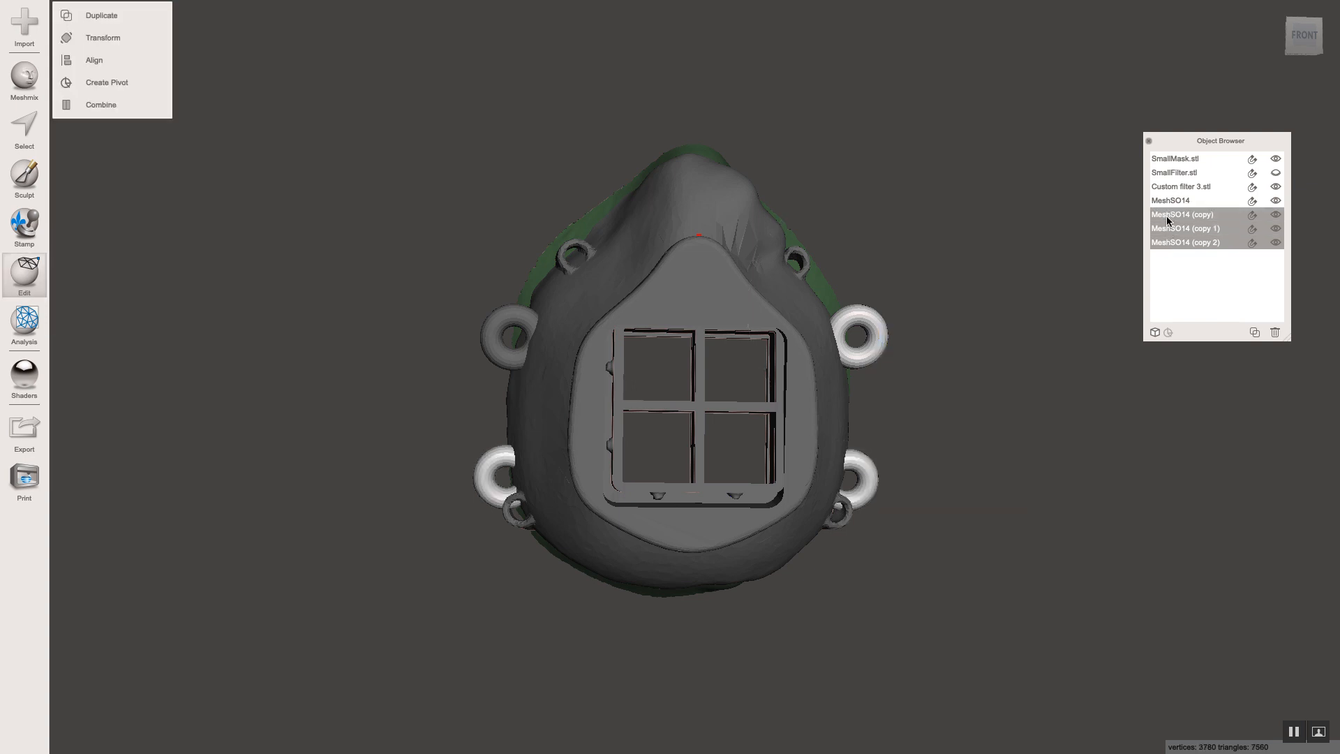
shift+click(1165, 202)
shift+click(1165, 174)
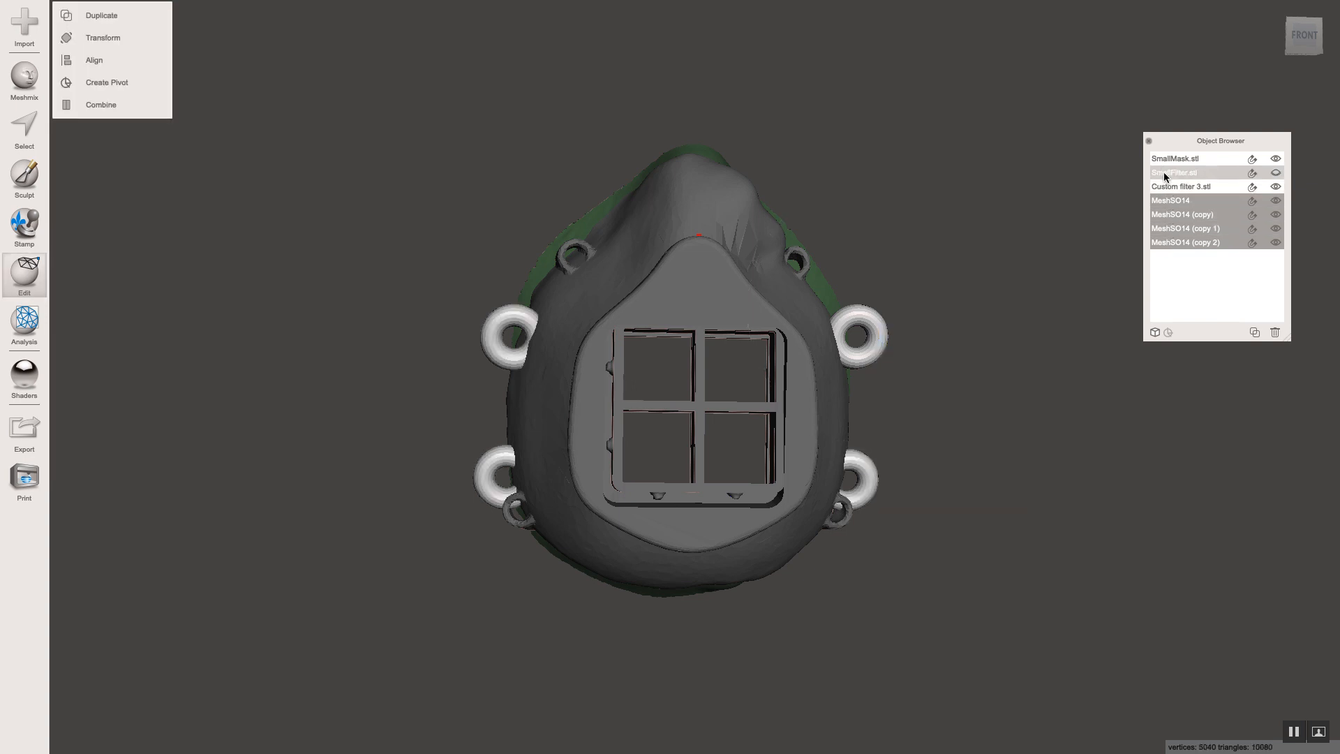
shift+click(1168, 160)
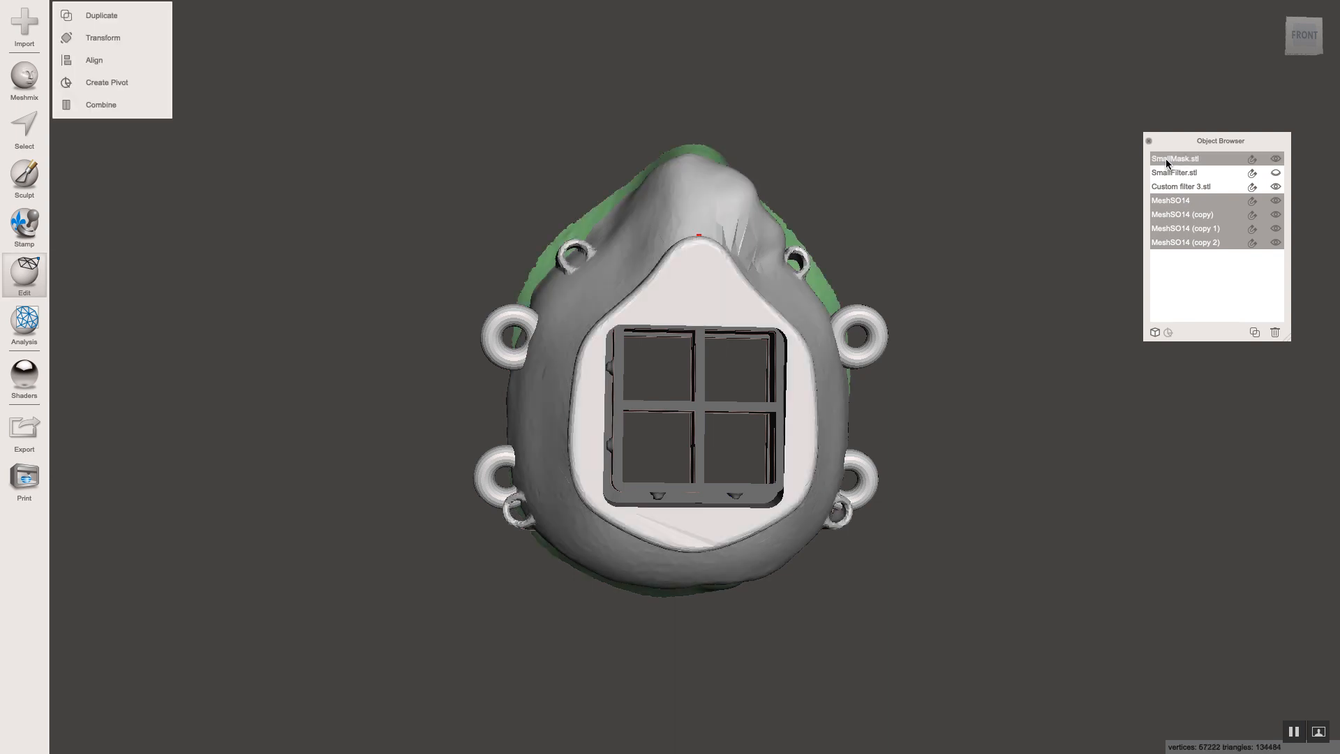
click(102, 104)
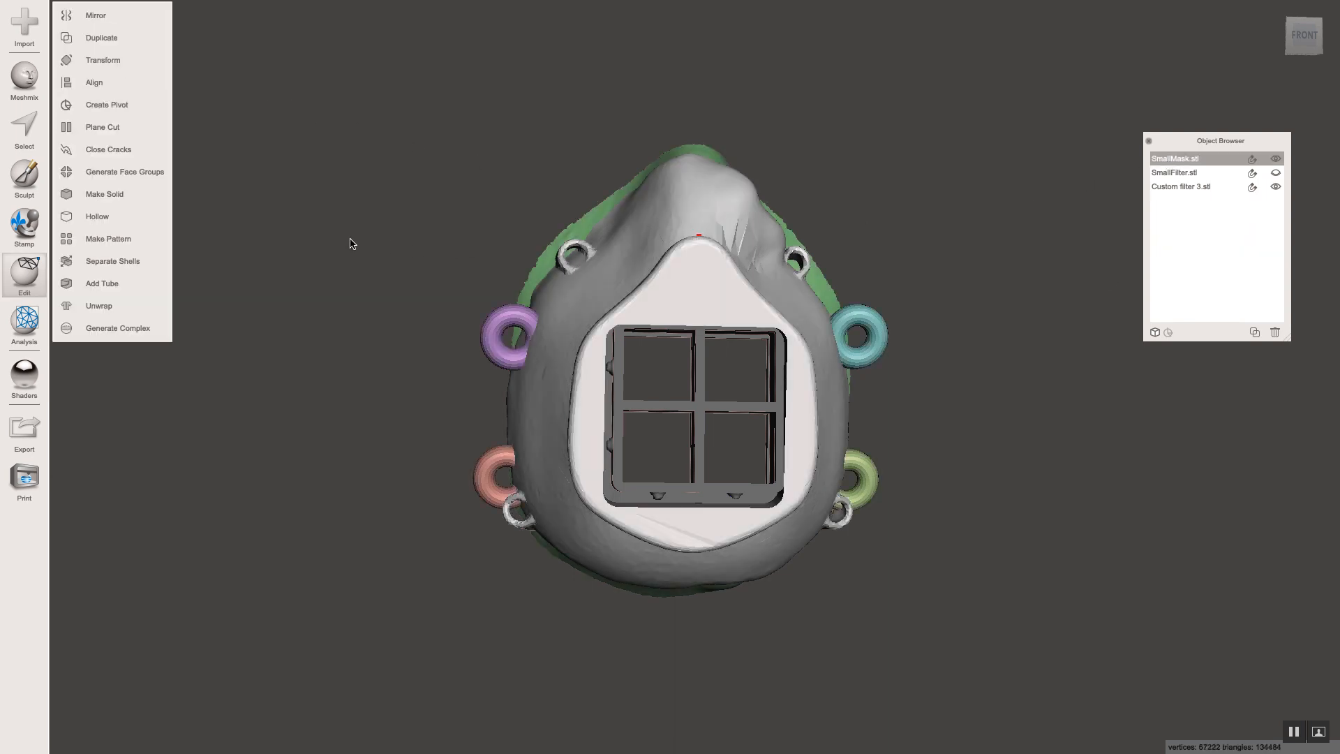
right_drag(354, 242, 517, 223)
Step: Start exporting the combined mask with STL ASCII Format (*.stl) as the file type, and cancel the export
mouse_move(195, 7)
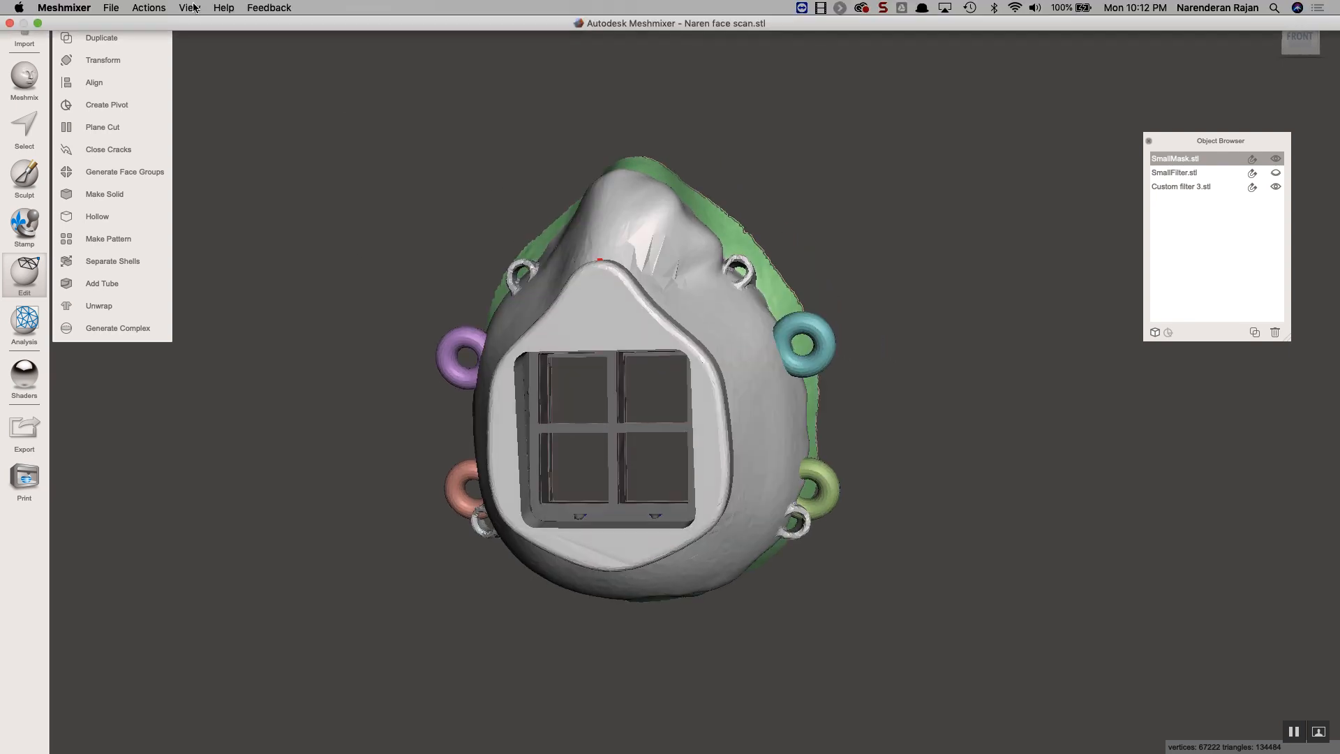
click(154, 9)
mouse_move(113, 8)
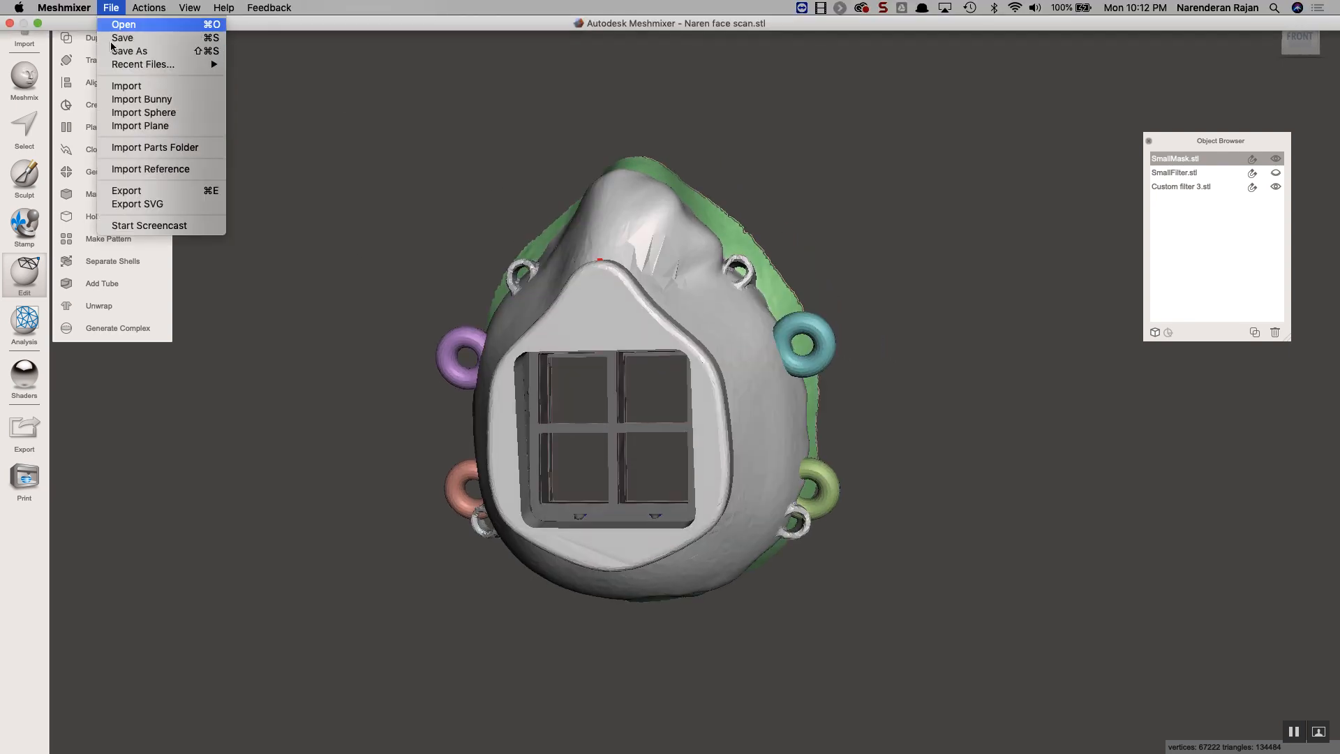
click(128, 191)
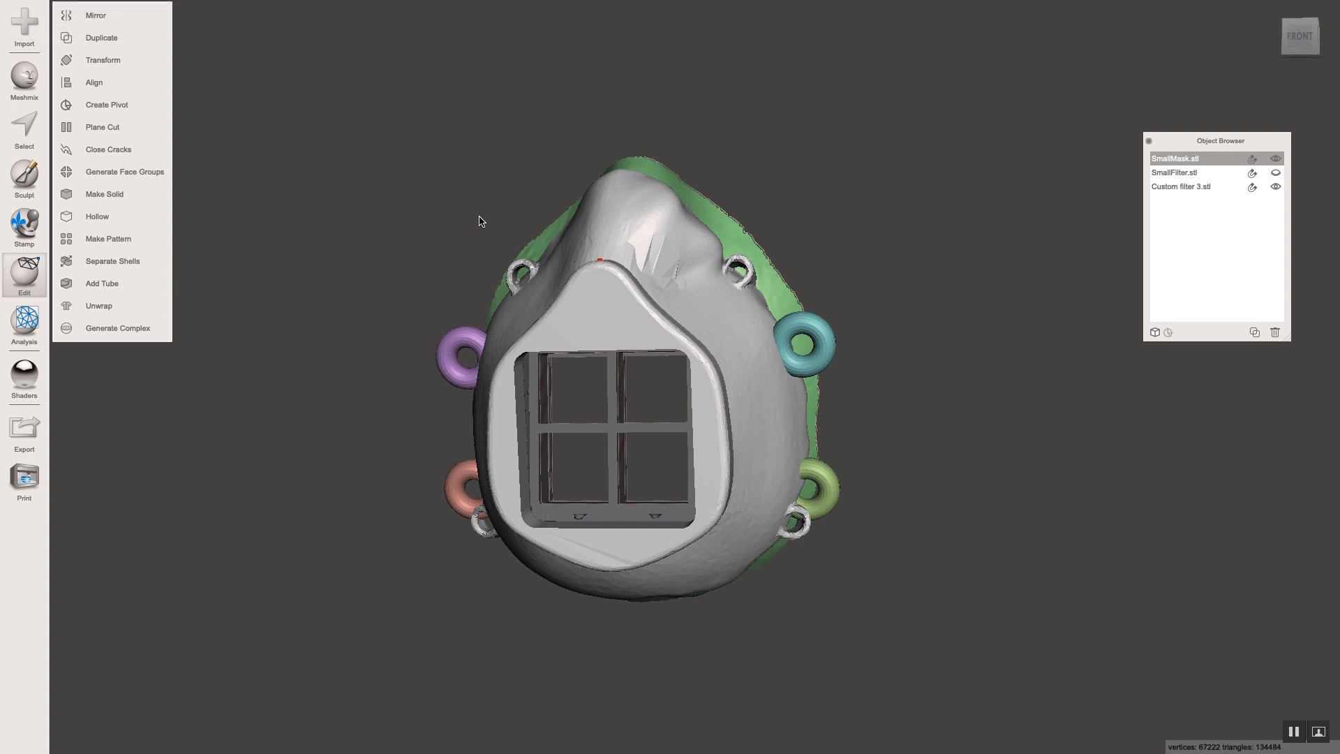
click(749, 457)
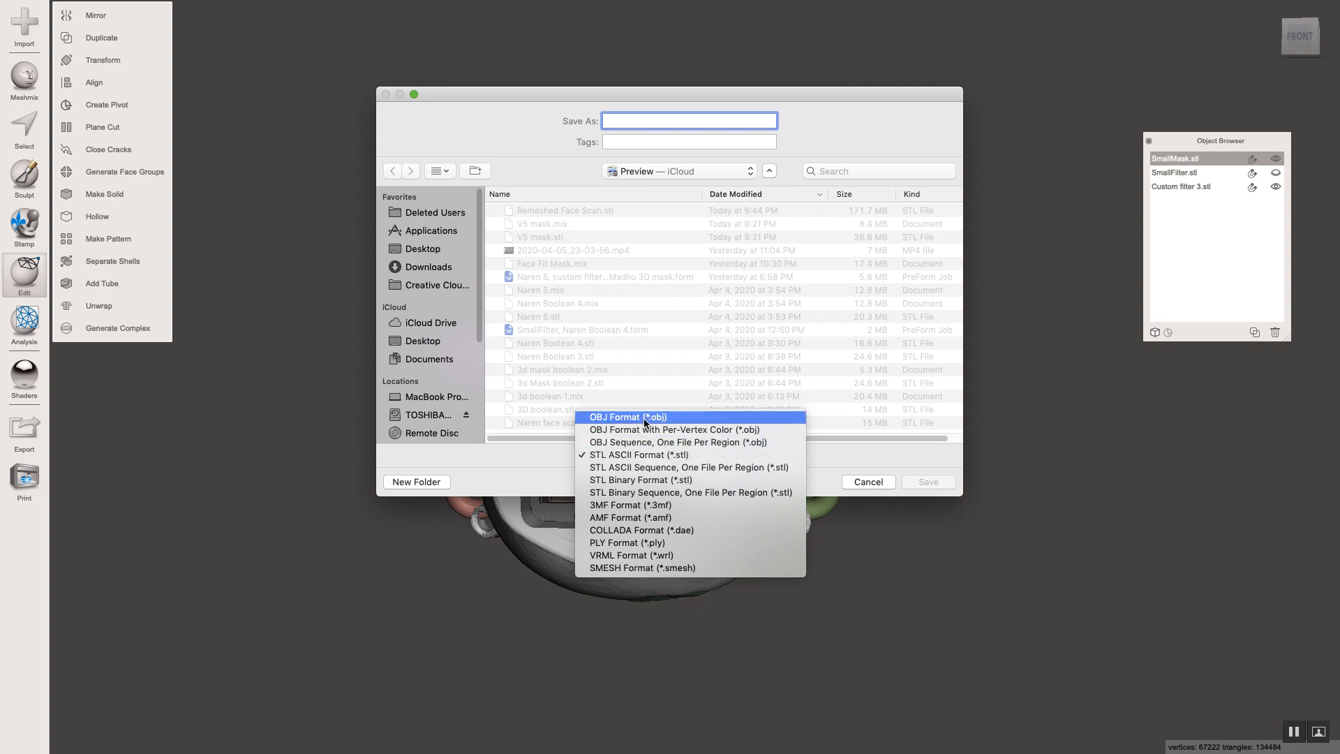
click(646, 455)
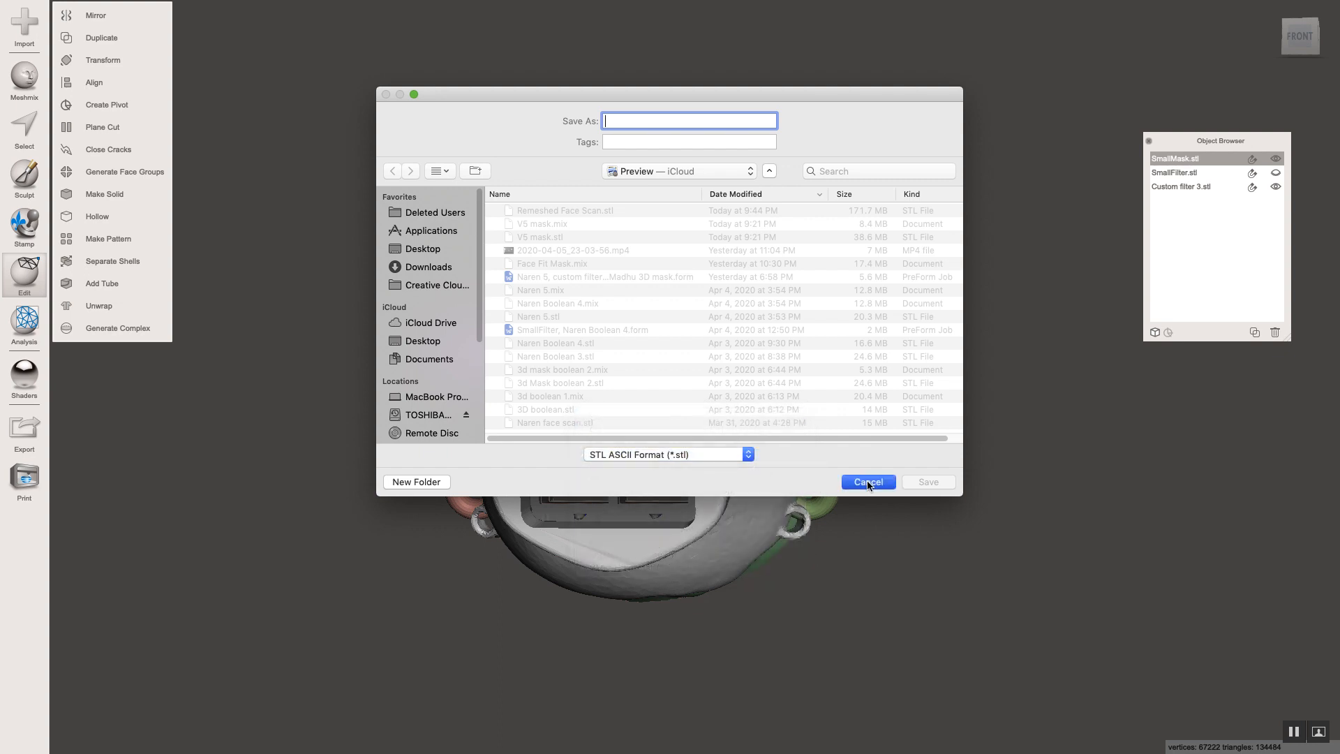
click(868, 481)
scroll(604, 442, down, 2)
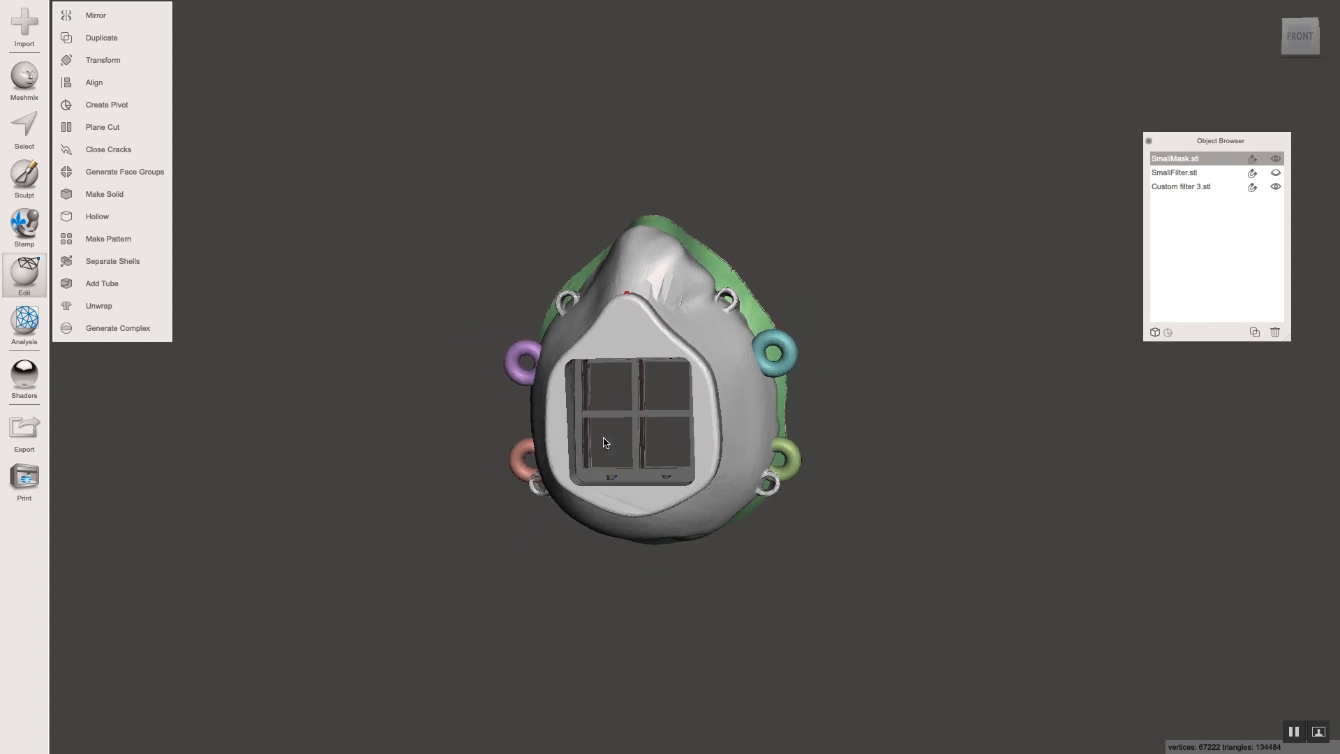
right_drag(380, 420, 411, 420)
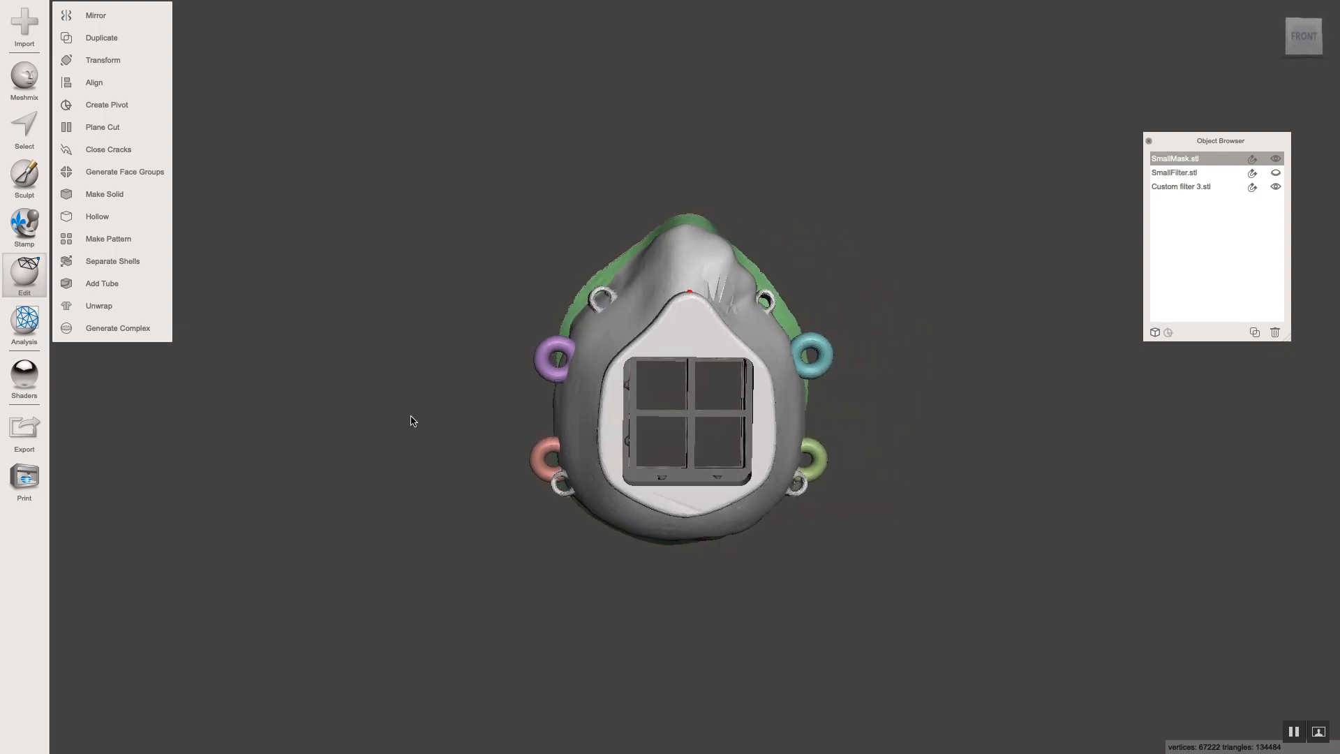